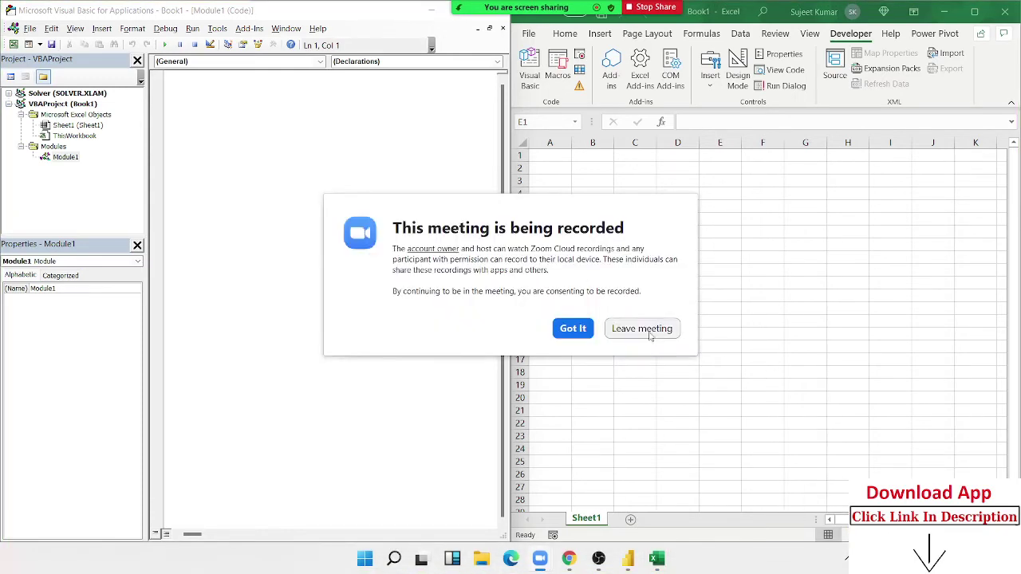
Dismiss the recording notice and start a new macro with the header Sub rr() in Module1.
{"action": "left_click", "coordinate": [571, 330]}
{"action": "left_click", "coordinate": [660, 209]}
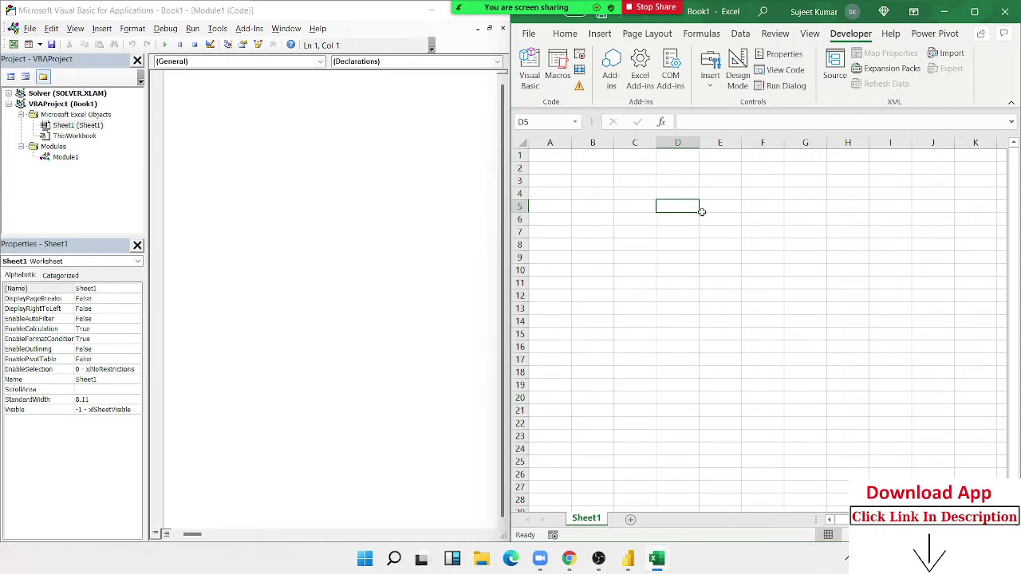
{"action": "left_click", "coordinate": [325, 110]}
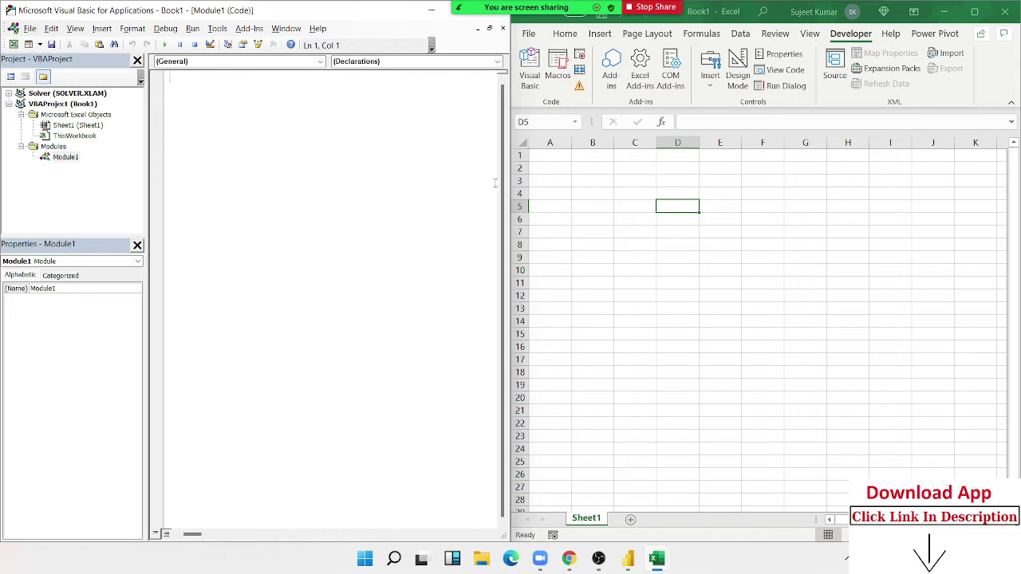
{"action": "key", "text": "Return"}
{"action": "type", "text": "su"}
{"action": "type", "text": "b rr"}
{"action": "type", "text": "()"}
{"action": "key", "text": "Return"}
{"action": "key", "text": "Return"}
{"action": "key", "text": "Return"}
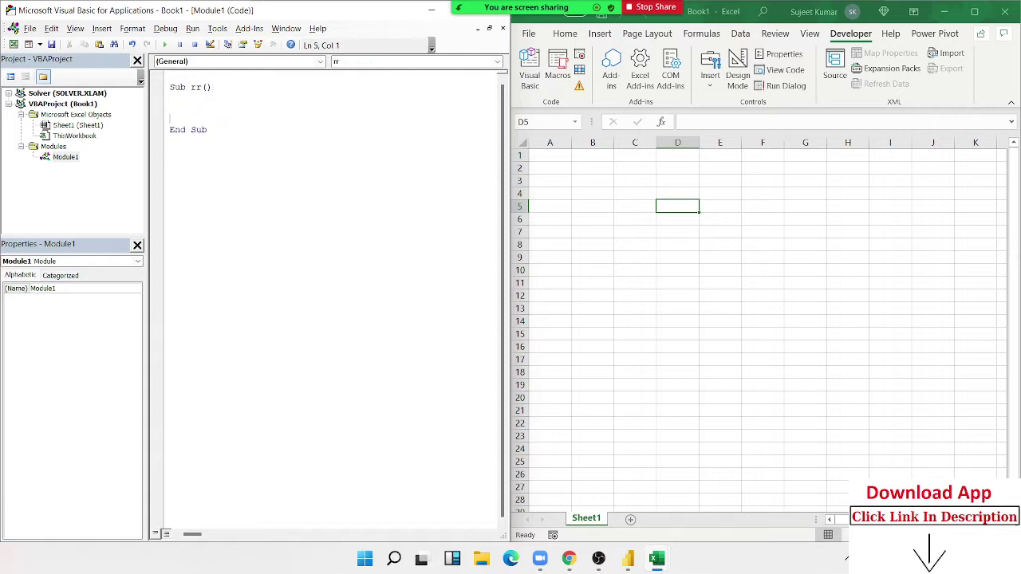
{"action": "key", "text": "Return"}
{"action": "key", "text": "Return"}
{"action": "type", "text": "."}
{"action": "key", "text": "Up"}
{"action": "key", "text": "Up"}
{"action": "key", "text": "Up"}
Add a For i = 1 To 10 loop containing Range("A" & i).Value = i.
{"action": "type", "text": "f"}
{"action": "type", "text": "or i "}
{"action": "type", "text": "= 1 t"}
{"action": "type", "text": "o 10"}
{"action": "key", "text": "Return"}
{"action": "key", "text": "Return"}
{"action": "key", "text": "Return"}
{"action": "type", "text": "next i"}
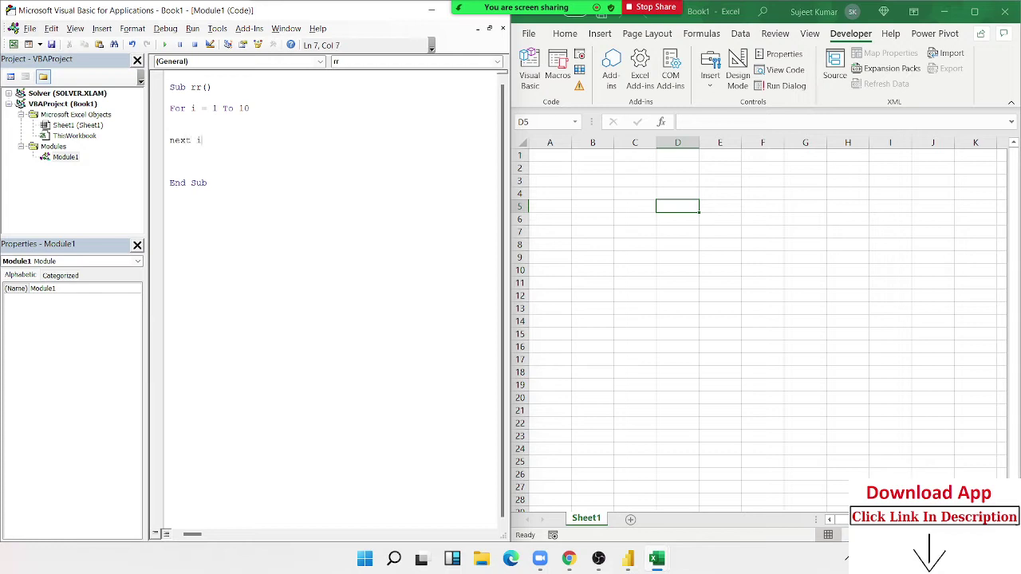
{"action": "key", "text": "Up"}
{"action": "key", "text": "Return"}
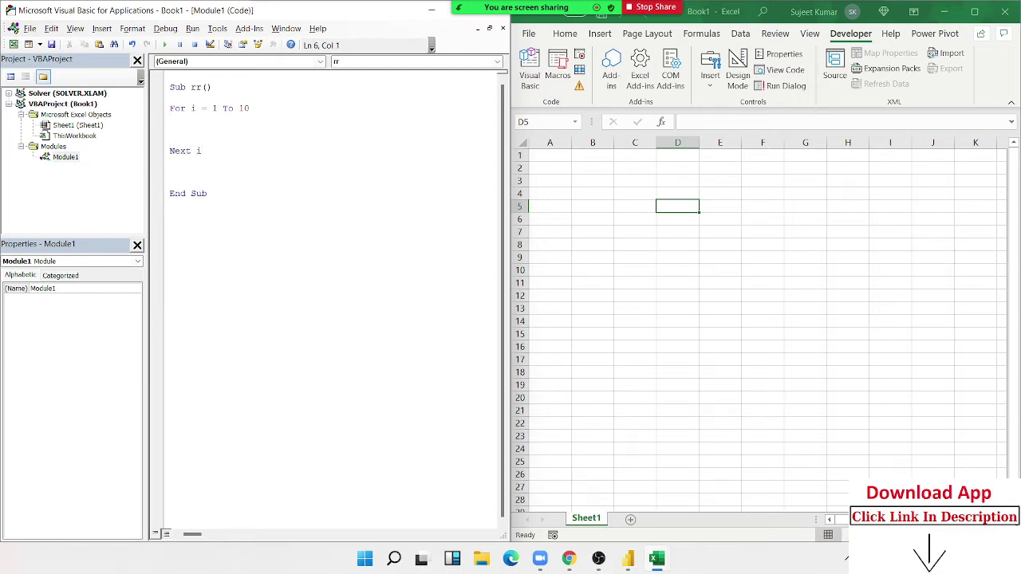
{"action": "type", "text": "rang"}
{"action": "type", "text": "e(\"A"}
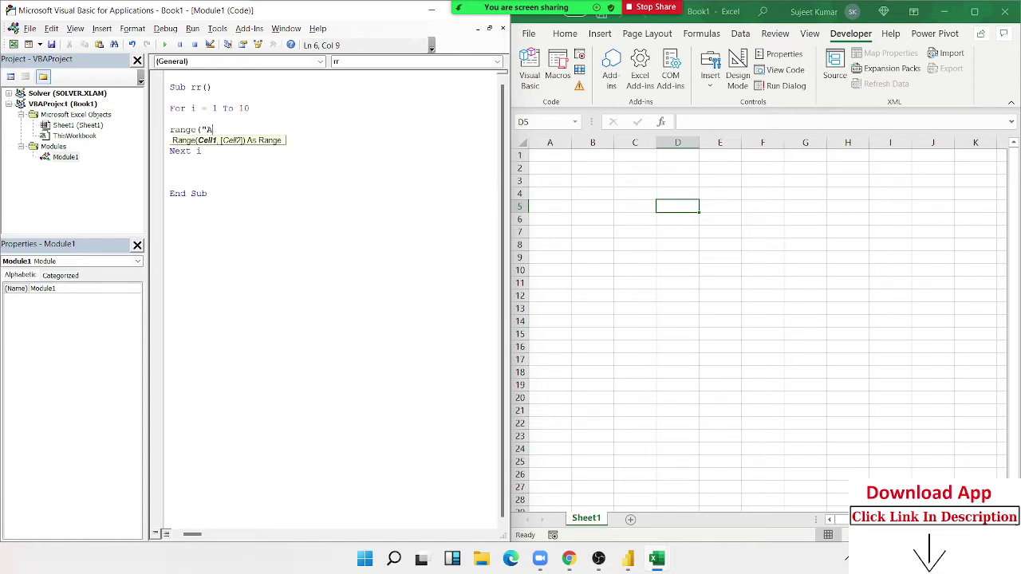
{"action": "type", "text": "\" & i"}
{"action": "type", "text": ").v"}
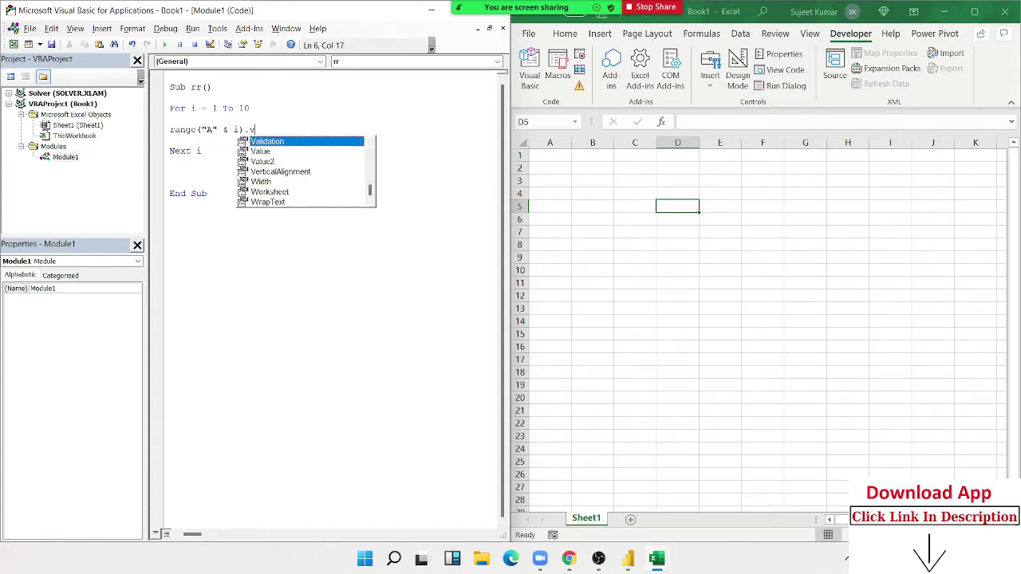
{"action": "type", "text": "a "}
{"action": "type", "text": "= "}
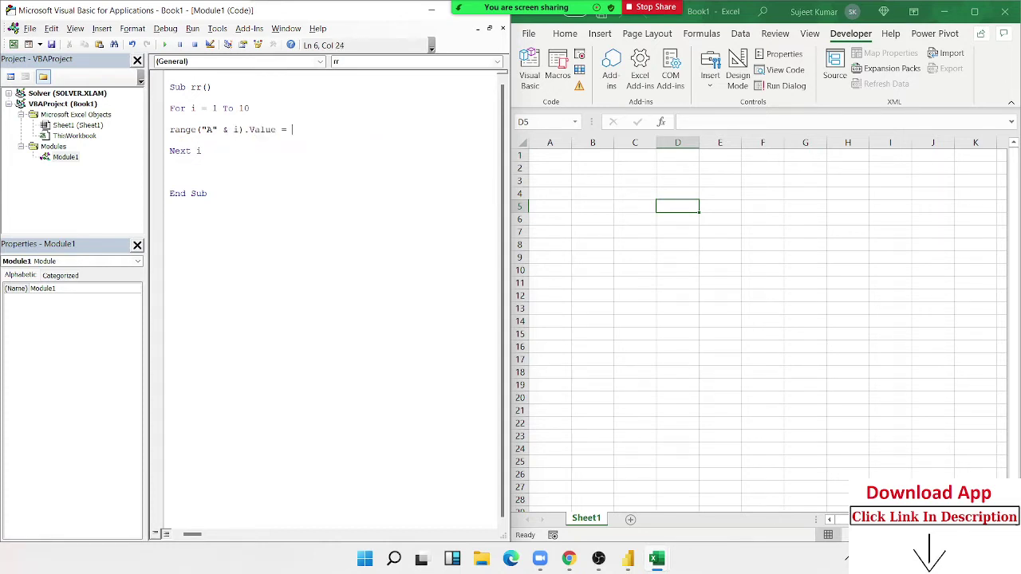
{"action": "type", "text": "i"}
{"action": "key", "text": "Return"}
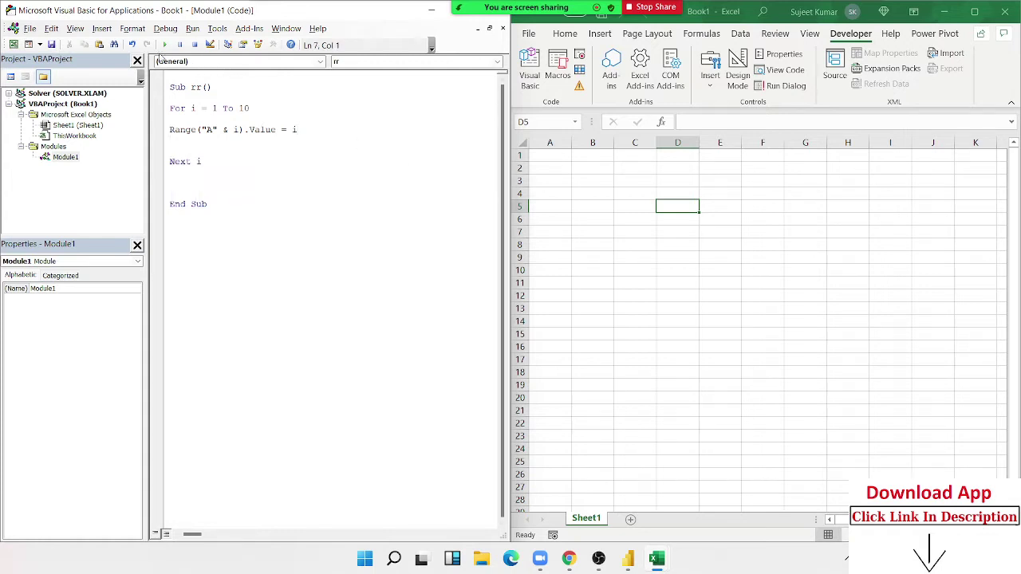
Run macro rr, then clear its output 1–10 from A1:A10.
{"action": "left_click", "coordinate": [164, 44]}
{"action": "left_click", "coordinate": [571, 271]}
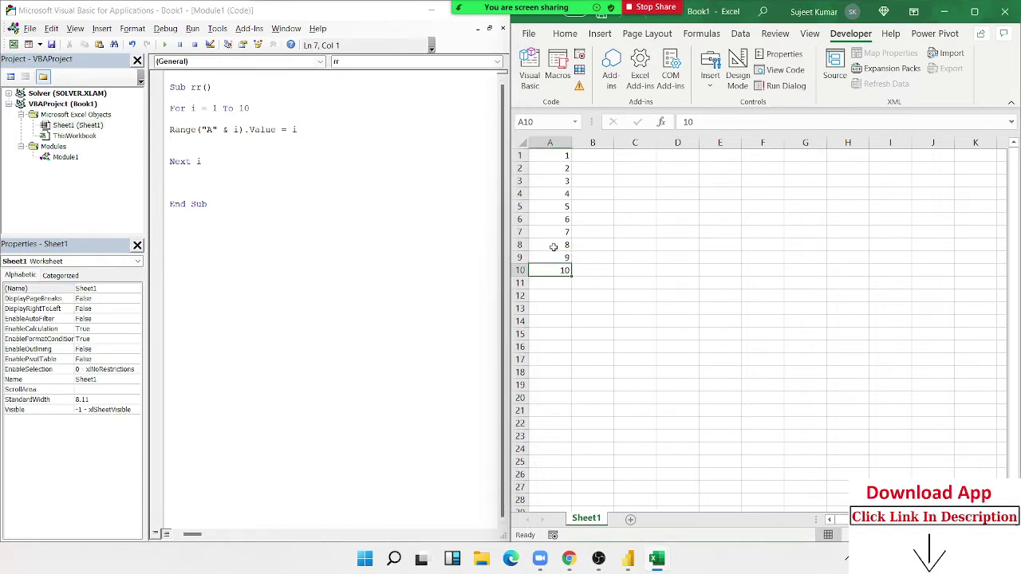
{"action": "left_click", "coordinate": [549, 155], "text": "shift"}
{"action": "key", "text": "Delete"}
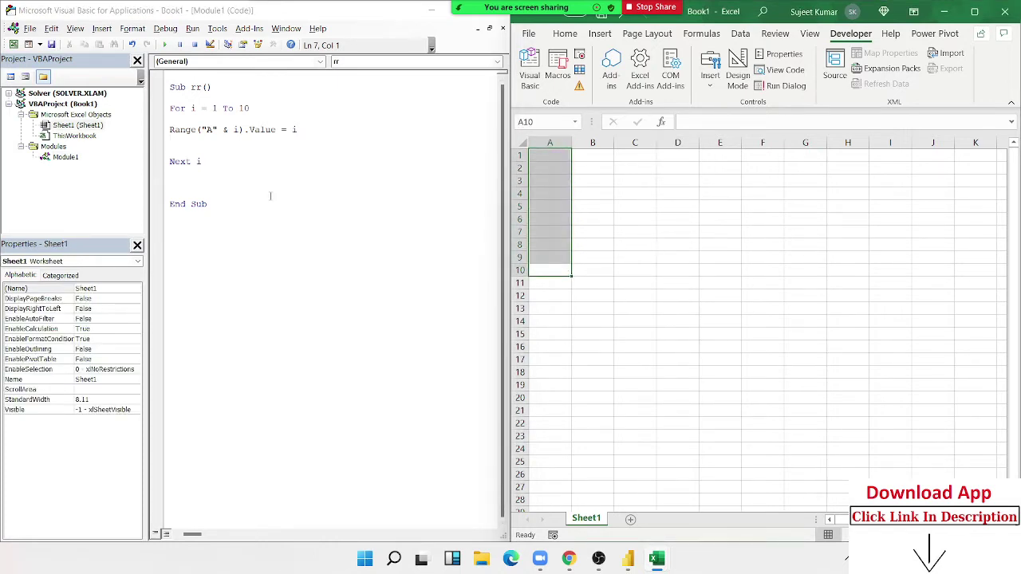
Append Step -1 to the For i = 1 To 10 line.
{"action": "left_click", "coordinate": [270, 196]}
{"action": "double_click", "coordinate": [279, 108]}
{"action": "left_click", "coordinate": [278, 109]}
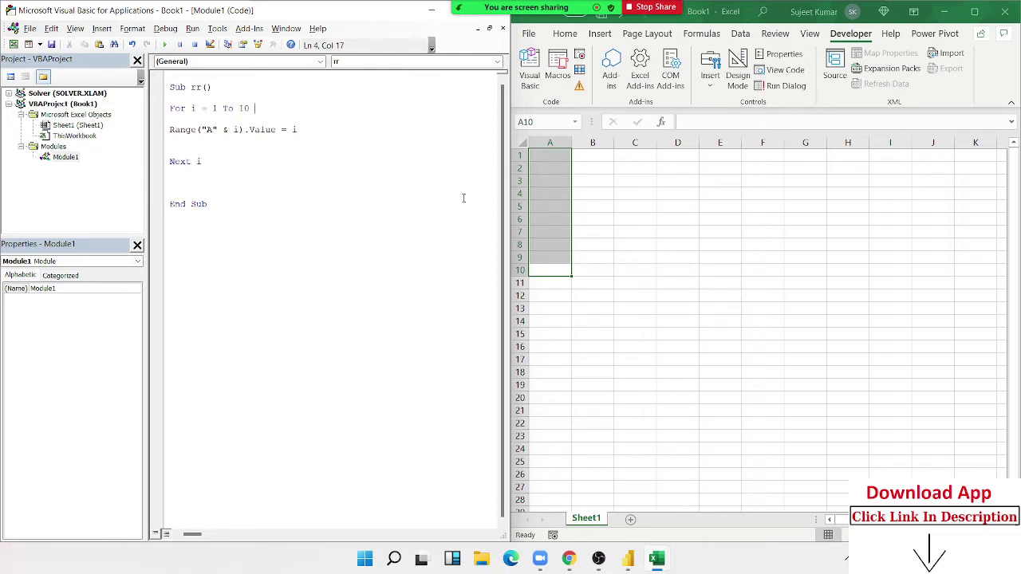
{"action": "type", "text": "step "}
{"action": "type", "text": "-1"}
{"action": "left_click", "coordinate": [342, 223]}
{"action": "left_click", "coordinate": [212, 146]}
{"action": "left_click", "coordinate": [335, 141]}
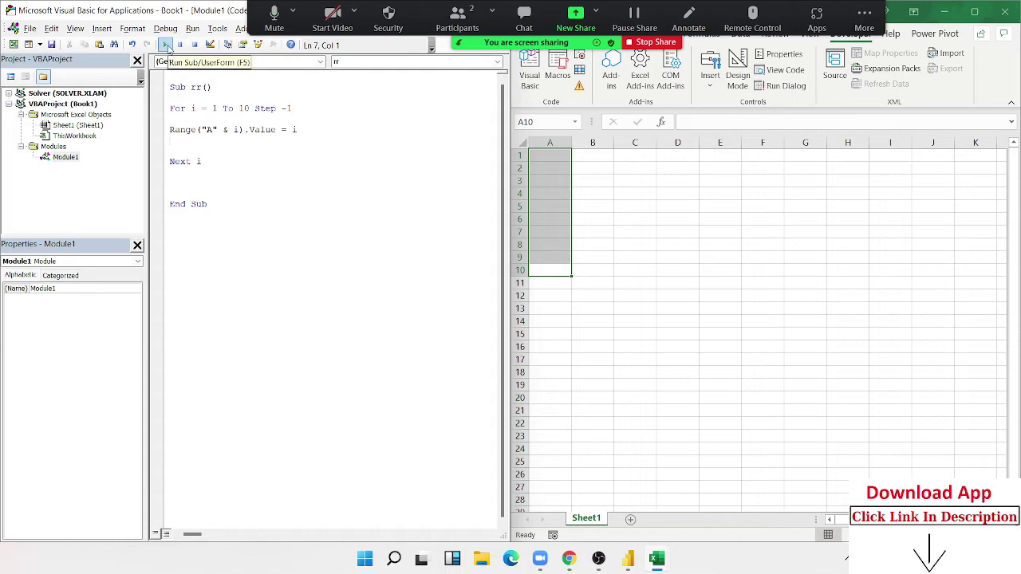
{"action": "left_click", "coordinate": [631, 223]}
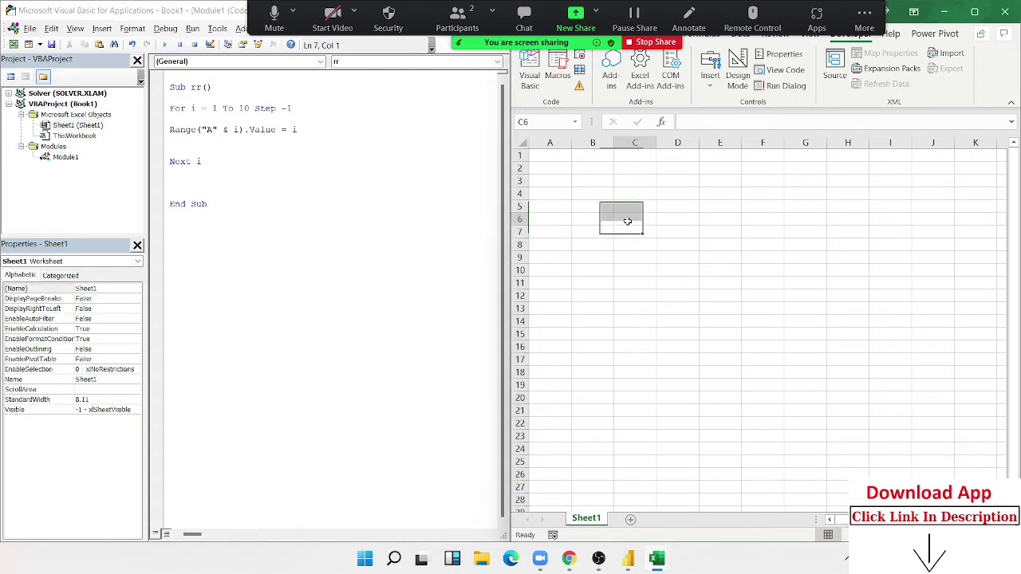
{"action": "left_click", "coordinate": [334, 185]}
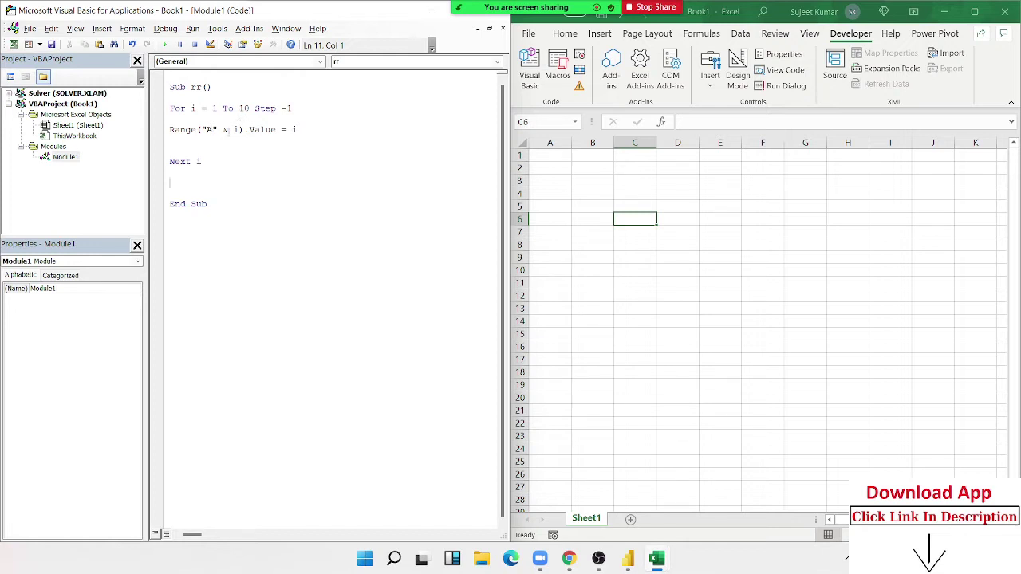
Add the counter line r = r + 1 and change the assignment to Range("A" & r).Value = r.
{"action": "left_click", "coordinate": [201, 120]}
{"action": "type", "text": "r=r+"}
{"action": "type", "text": "1"}
{"action": "left_click", "coordinate": [236, 130]}
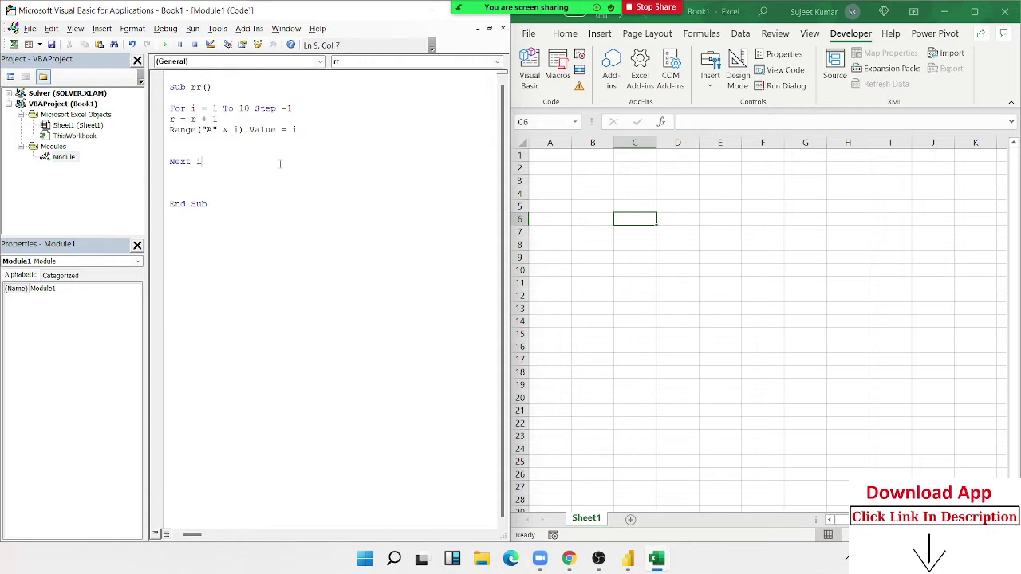
{"action": "double_click", "coordinate": [237, 130]}
{"action": "type", "text": "r"}
{"action": "double_click", "coordinate": [293, 130]}
{"action": "type", "text": "r"}
{"action": "left_click", "coordinate": [241, 130]}
Test the macro, then change the loop header to For i = 10 To 1 Step -1.
{"action": "left_click", "coordinate": [166, 45]}
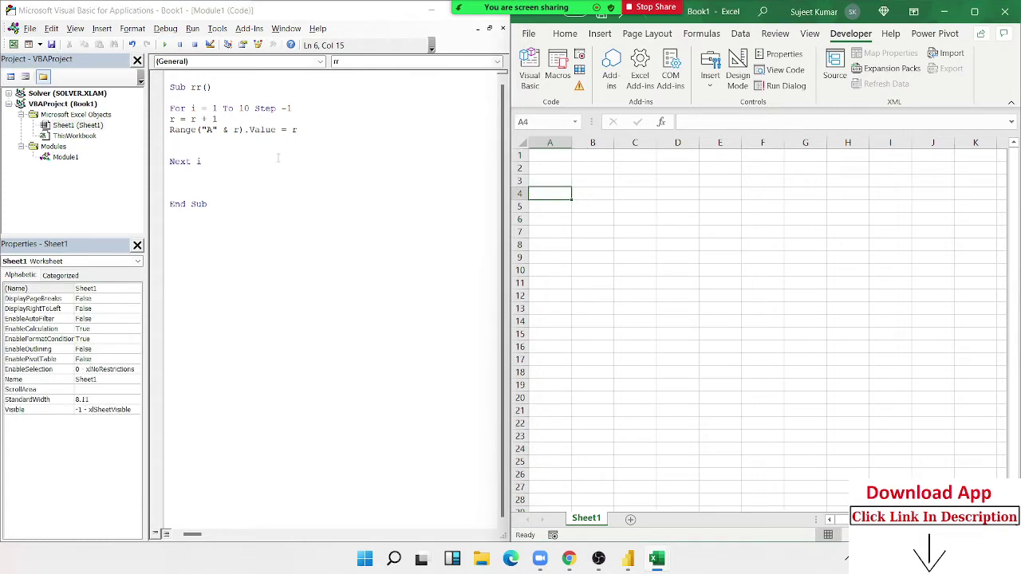
{"action": "left_click", "coordinate": [229, 150]}
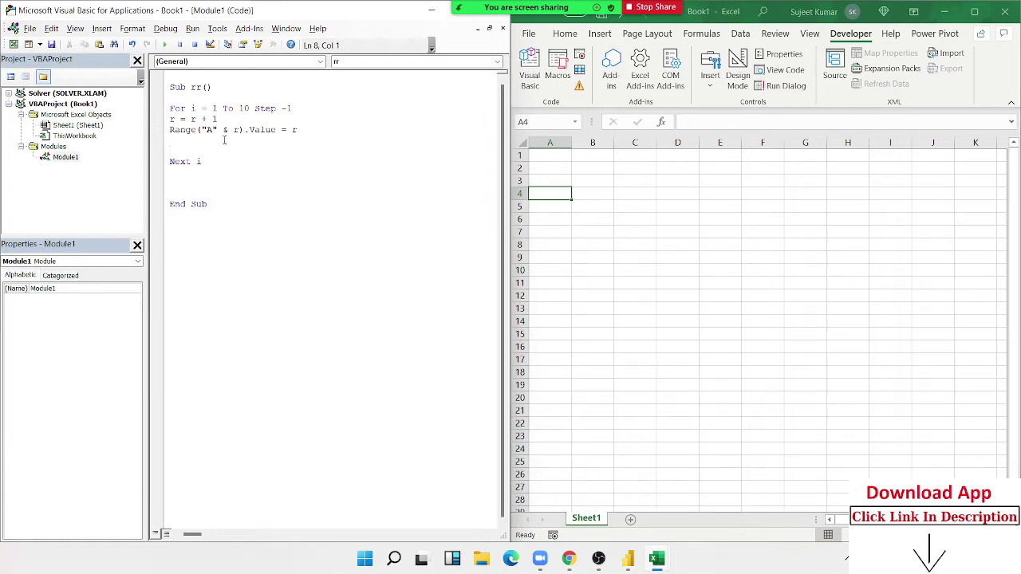
{"action": "key", "text": "F8"}
{"action": "key", "text": "F8"}
{"action": "key", "text": "F8"}
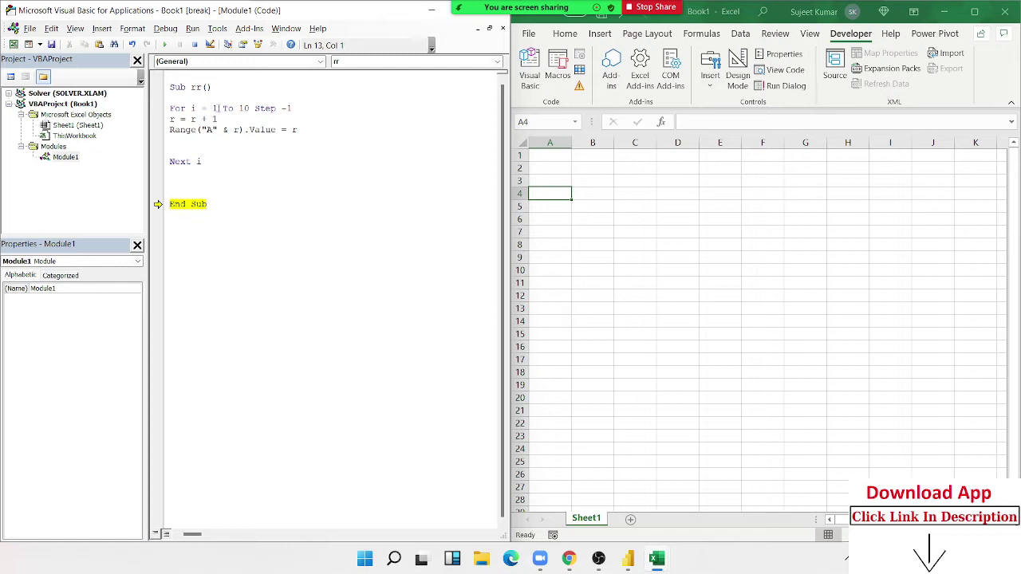
{"action": "left_click", "coordinate": [215, 108]}
{"action": "type", "text": "0"}
{"action": "double_click", "coordinate": [249, 108]}
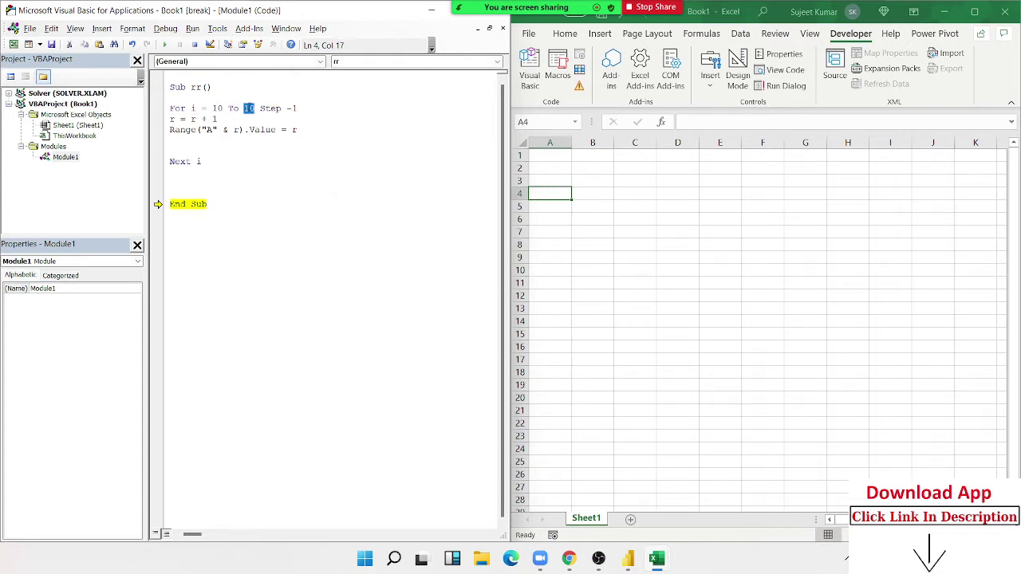
{"action": "type", "text": "1"}
Run the countdown macro and clear its output from A1:A10.
{"action": "left_click", "coordinate": [276, 154]}
{"action": "left_click", "coordinate": [163, 45]}
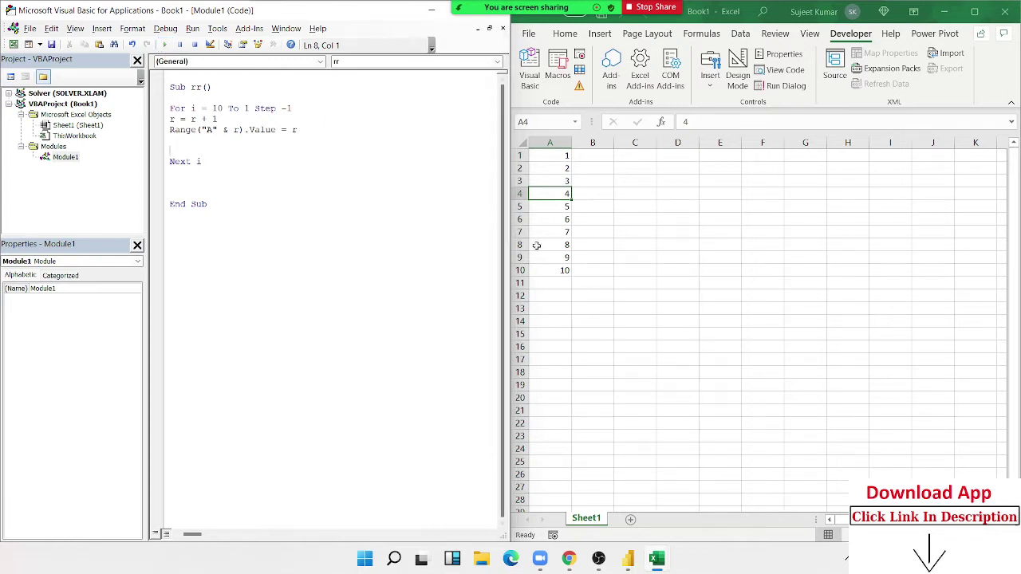
{"action": "left_click_drag", "start_coordinate": [548, 269], "coordinate": [523, 152]}
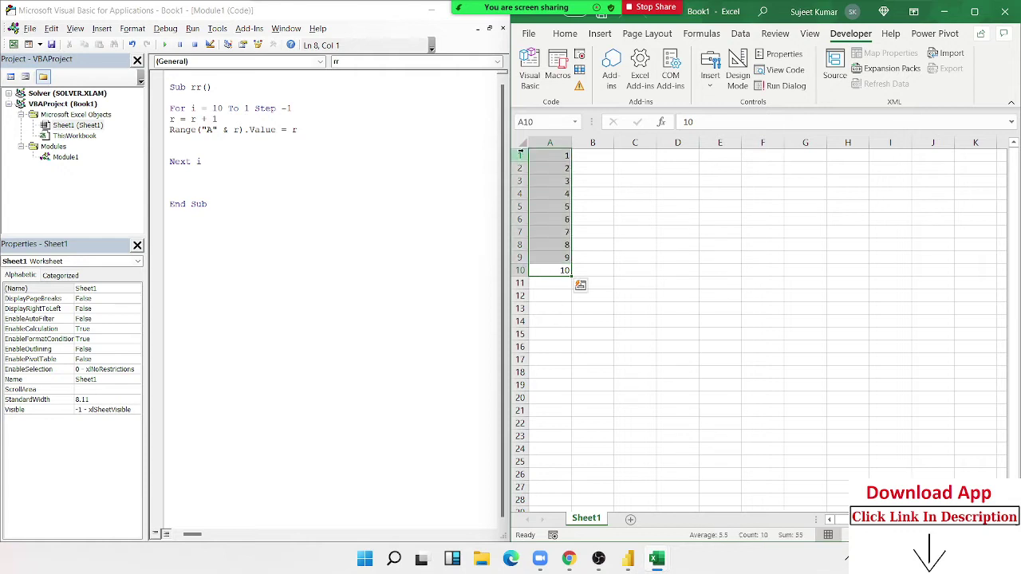
{"action": "key", "text": "Delete"}
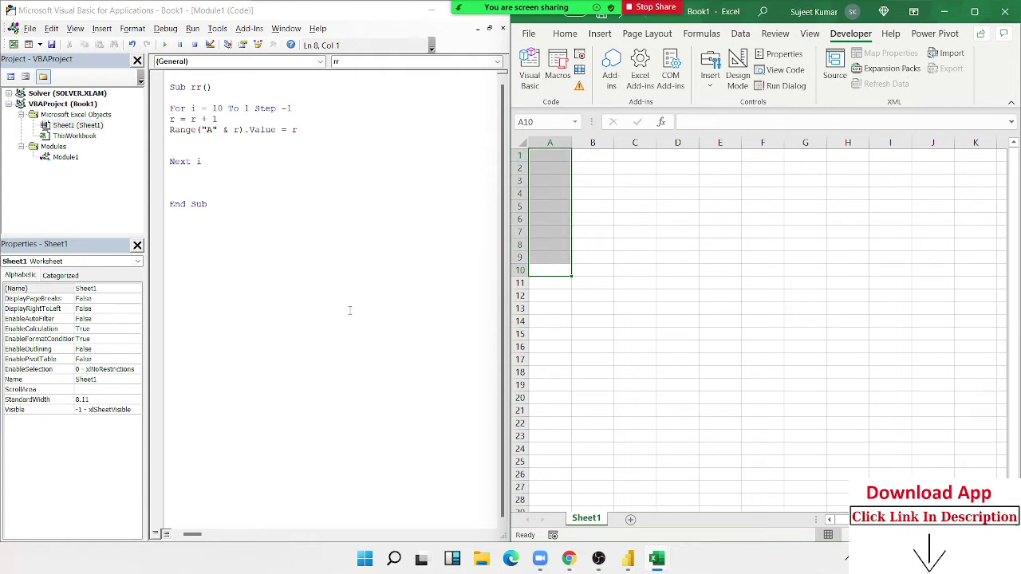
Step through macro rr line by line with F8.
{"action": "left_click", "coordinate": [185, 153]}
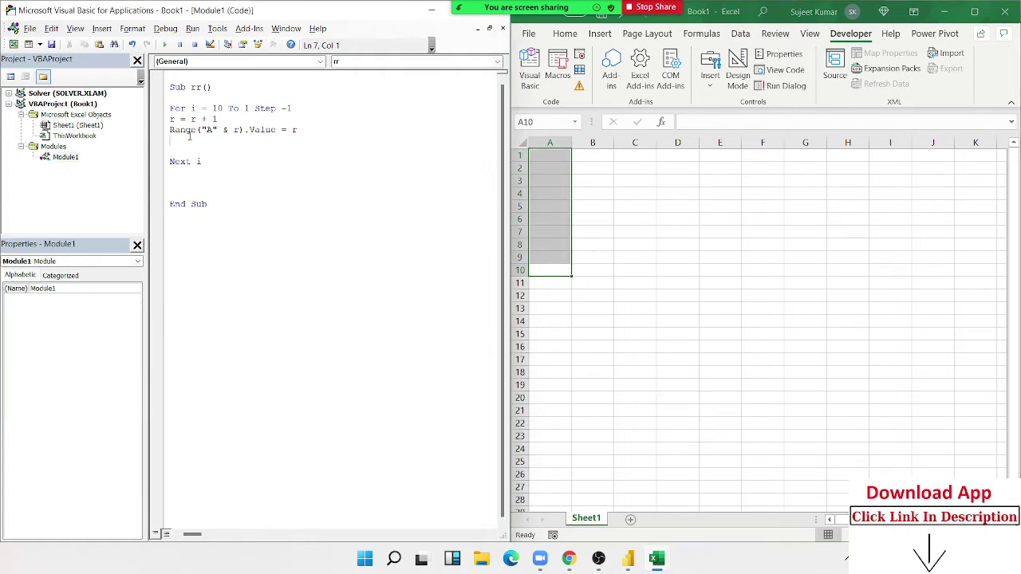
{"action": "key", "text": "F8"}
{"action": "key", "text": "F8"}
{"action": "key", "text": "F8"}
{"action": "mouse_move", "coordinate": [192, 108]}
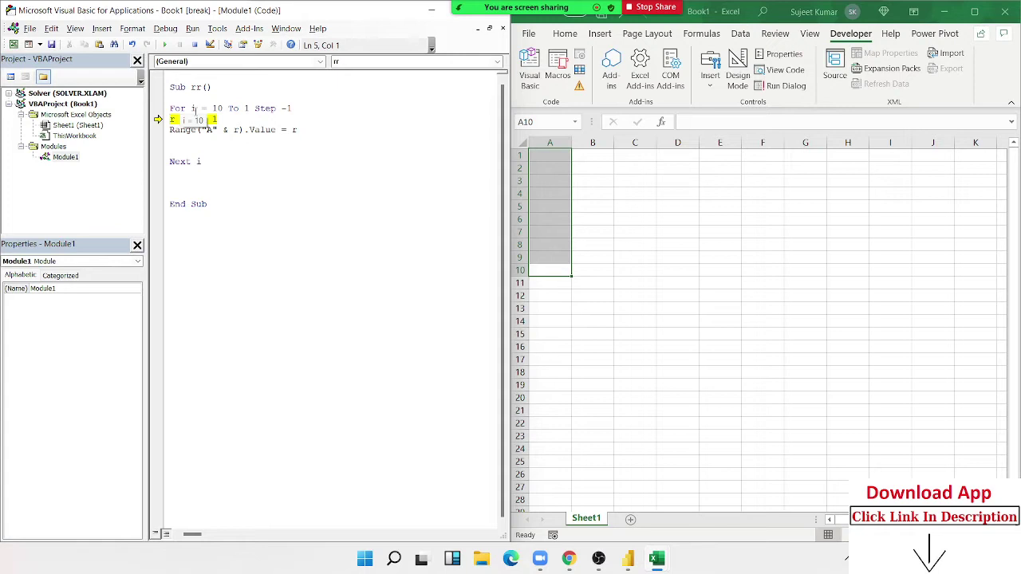
{"action": "key", "text": "F8"}
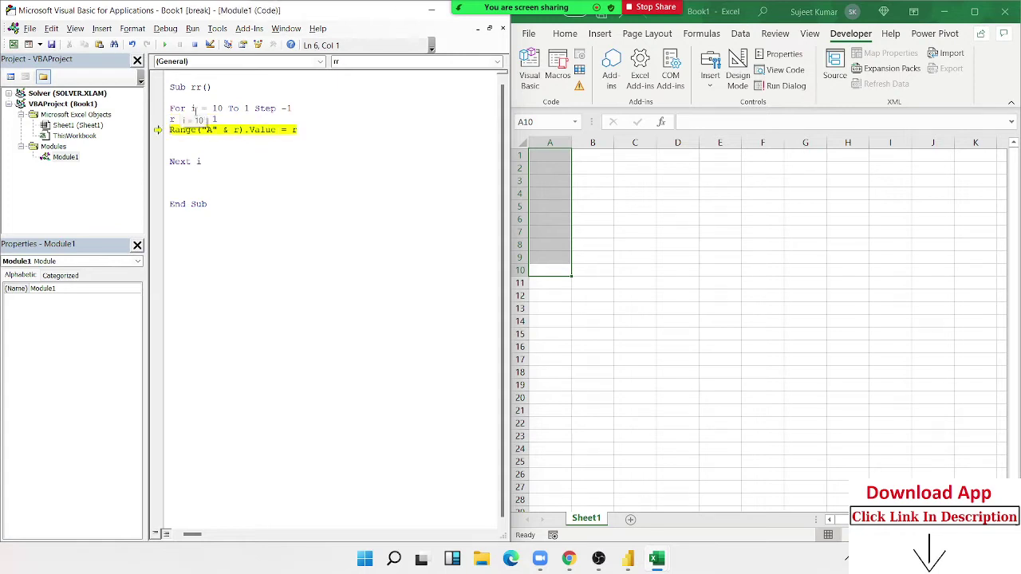
{"action": "key", "text": "F8"}
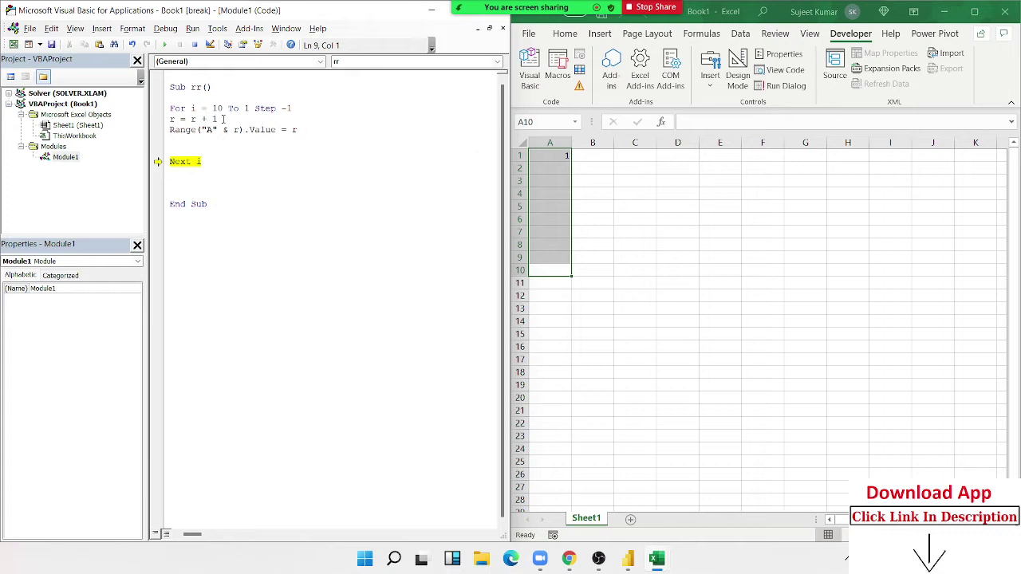
Delete the r = r + 1 line and change the assignment back to Range("A" & i).Value = i.
{"action": "left_click_drag", "start_coordinate": [217, 119], "coordinate": [169, 119]}
{"action": "key", "text": "Delete"}
{"action": "left_click", "coordinate": [238, 129]}
{"action": "double_click", "coordinate": [237, 130]}
{"action": "type", "text": "i"}
{"action": "double_click", "coordinate": [294, 130]}
{"action": "type", "text": "i"}
{"action": "left_click", "coordinate": [238, 120]}
Step through several iterations of the 10 To 1 loop with F8.
{"action": "key", "text": "F8"}
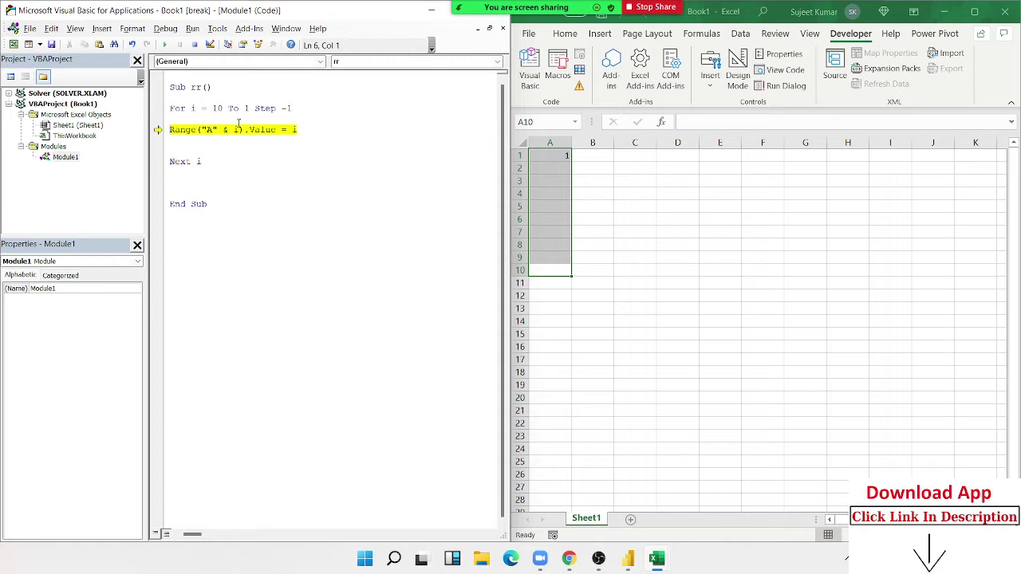
{"action": "key", "text": "F8"}
{"action": "key", "text": "F8"}
{"action": "key", "text": "F8"}
{"action": "key", "text": "F8"}
{"action": "key", "text": "F8"}
{"action": "key", "text": "F8"}
{"action": "key", "text": "F8"}
{"action": "key", "text": "F8"}
{"action": "key", "text": "F8"}
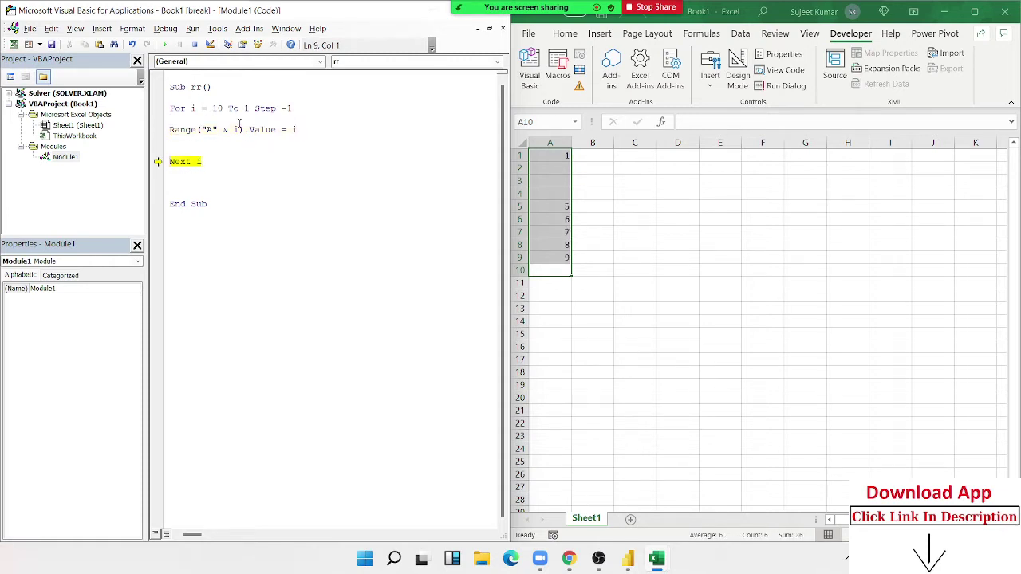
{"action": "key", "text": "F8"}
{"action": "key", "text": "F8"}
{"action": "key", "text": "F8"}
{"action": "key", "text": "F8"}
{"action": "key", "text": "F8"}
{"action": "key", "text": "F8"}
{"action": "left_click", "coordinate": [256, 140]}
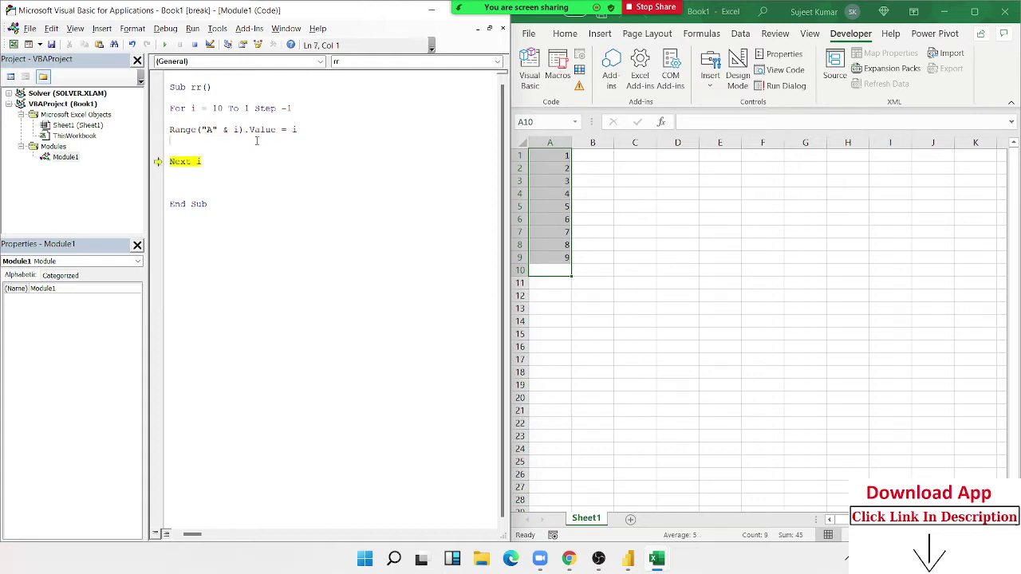
{"action": "double_click", "coordinate": [217, 108]}
Clear the numbers 1–9 from A1:A9 and reset the paused macro.
{"action": "left_click", "coordinate": [519, 256]}
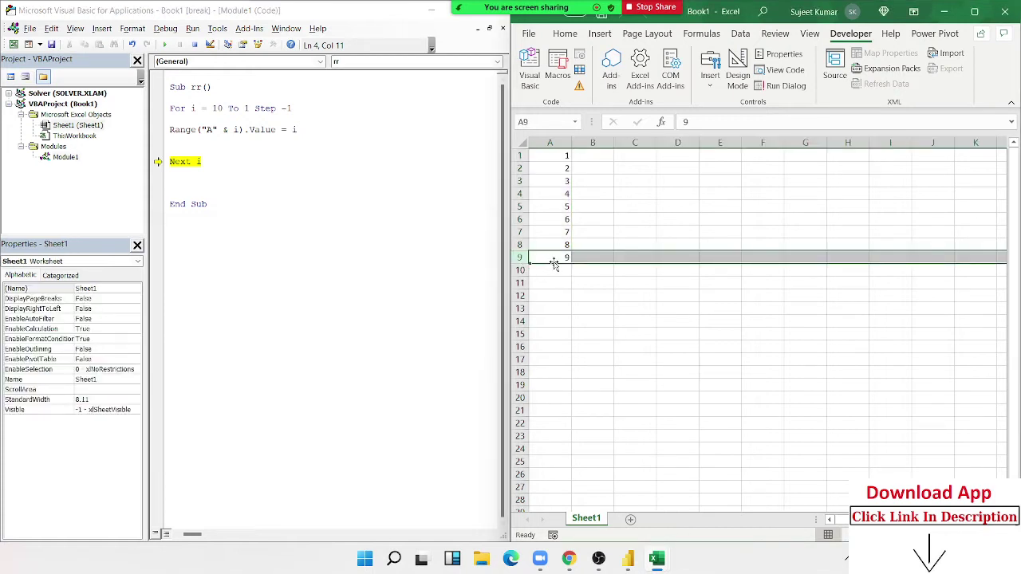
{"action": "left_click_drag", "start_coordinate": [554, 261], "coordinate": [547, 157]}
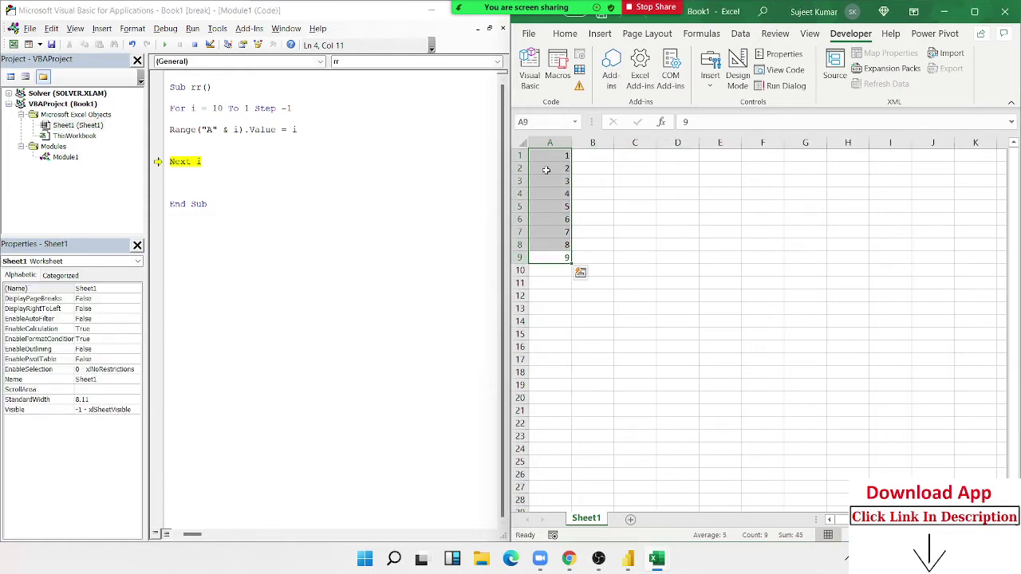
{"action": "key", "text": "Delete"}
{"action": "left_click", "coordinate": [212, 142]}
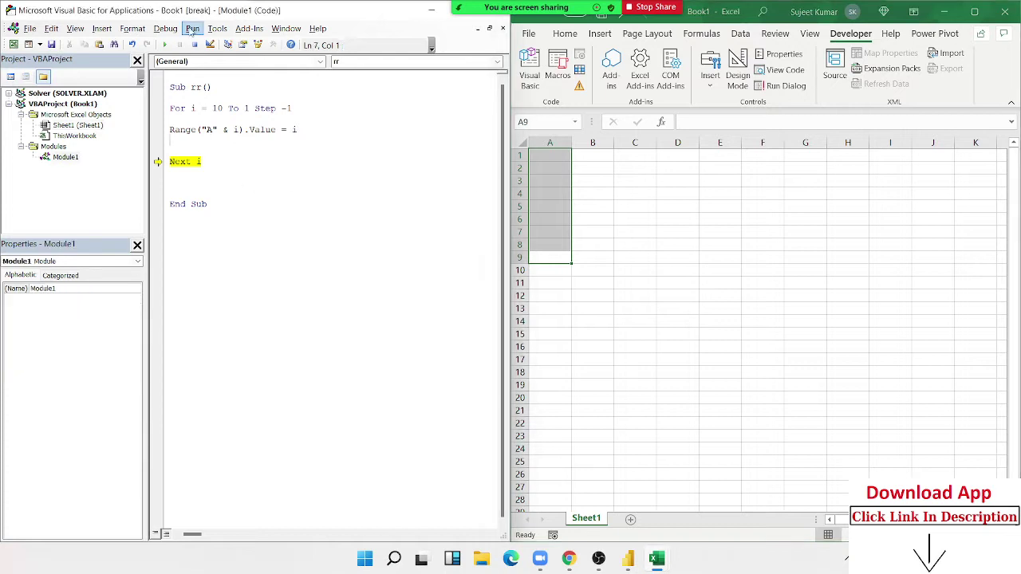
{"action": "left_click", "coordinate": [196, 45]}
{"action": "left_click", "coordinate": [354, 265]}
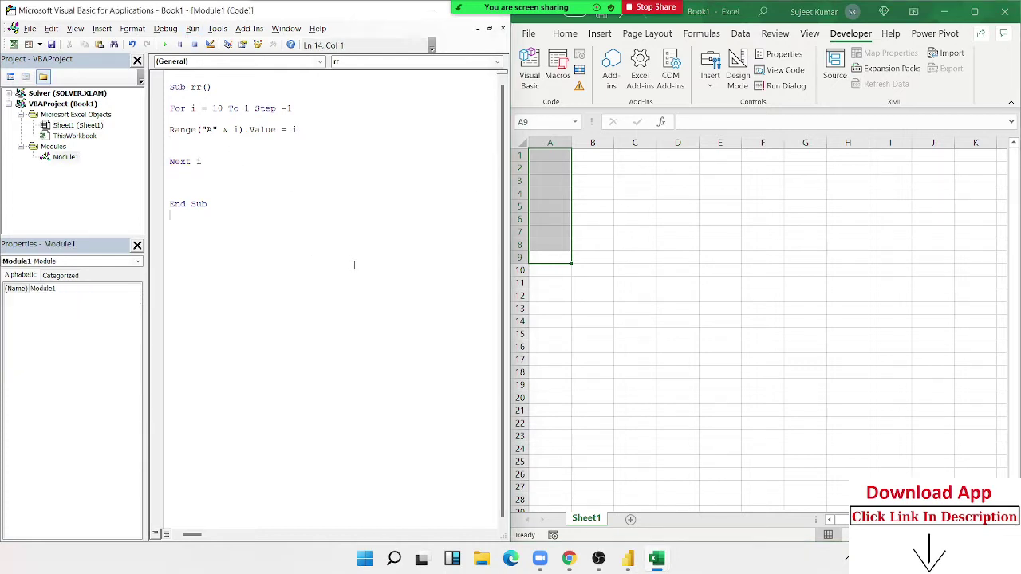
Type asterisks into A1, A2:B2 and A3:C3 for the first three triangle rows.
{"action": "left_click", "coordinate": [557, 157]}
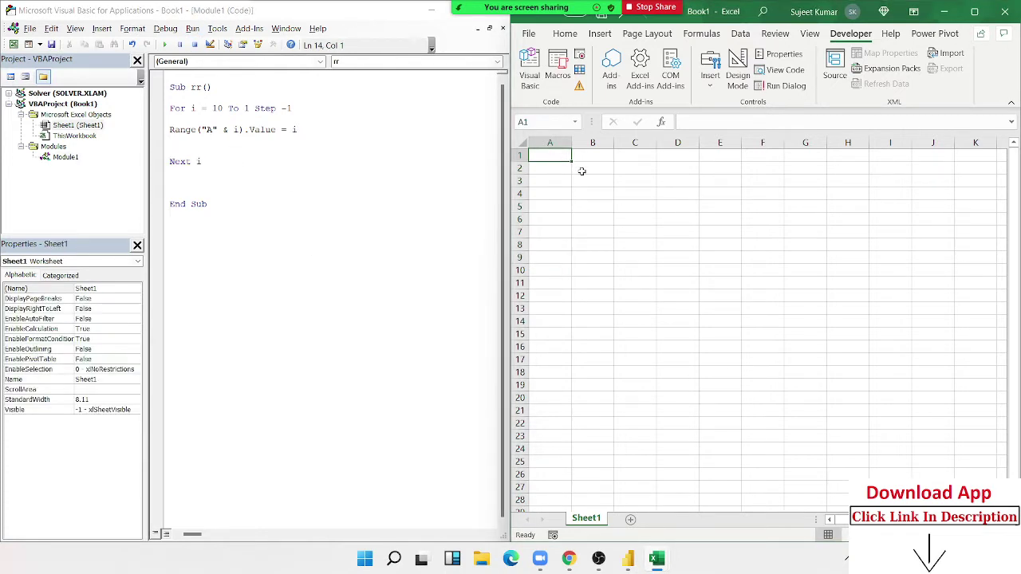
{"action": "type", "text": "*"}
{"action": "key", "text": "Return"}
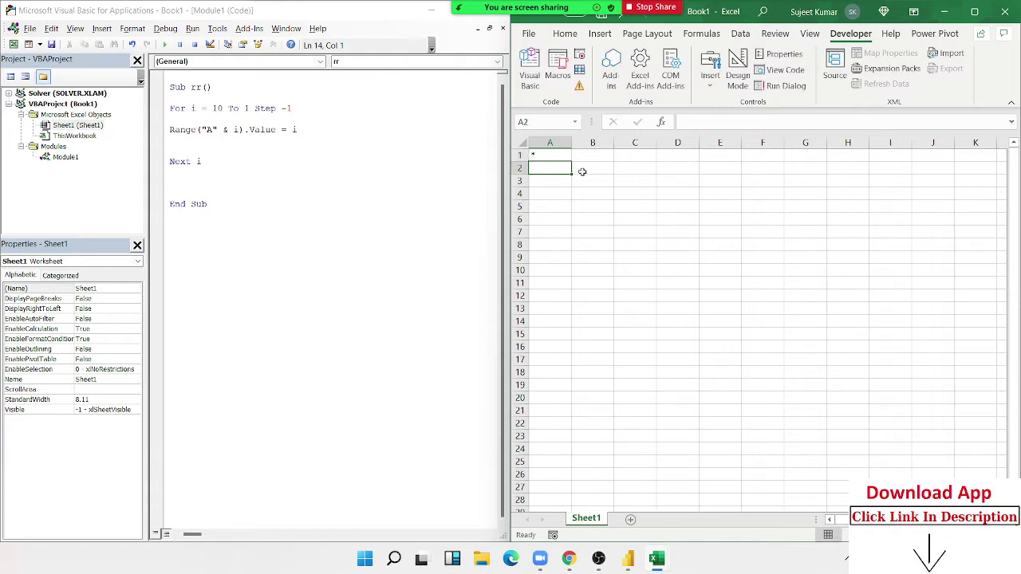
{"action": "type", "text": "*"}
{"action": "key", "text": "Tab"}
{"action": "type", "text": "*"}
{"action": "key", "text": "Tab"}
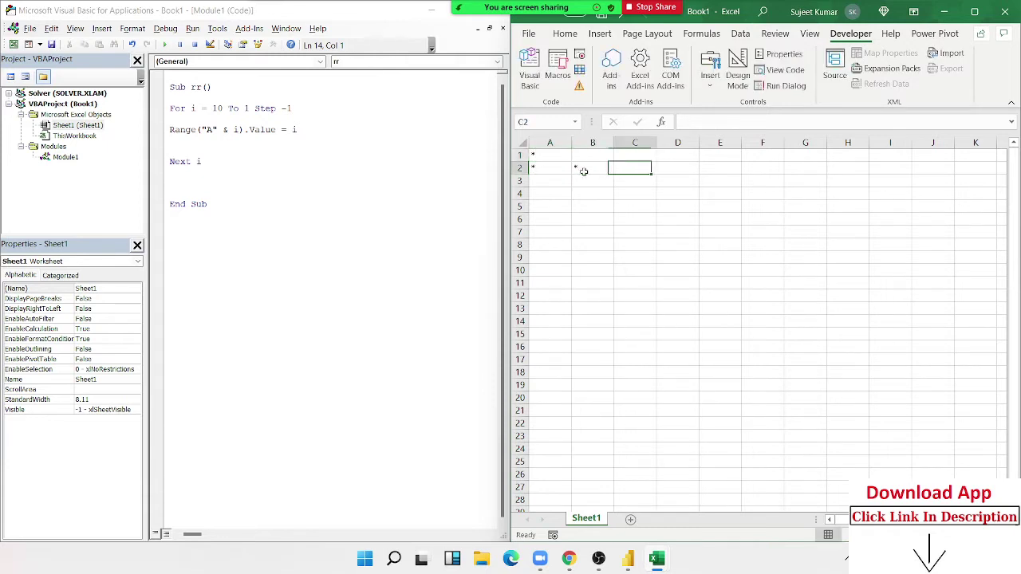
{"action": "key", "text": "Return"}
{"action": "type", "text": "*"}
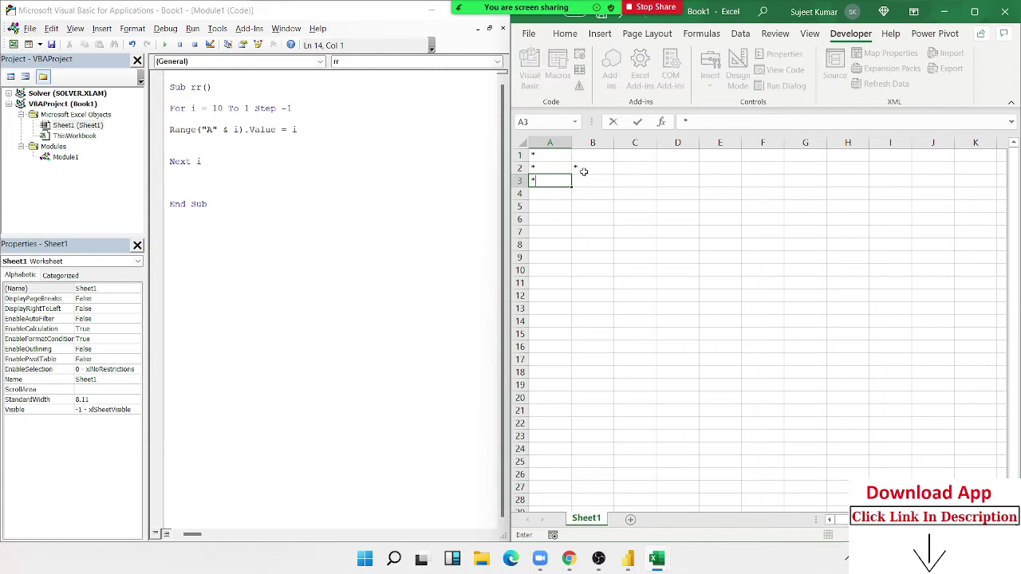
{"action": "key", "text": "Tab"}
{"action": "type", "text": "*"}
{"action": "key", "text": "Tab"}
{"action": "type", "text": "*"}
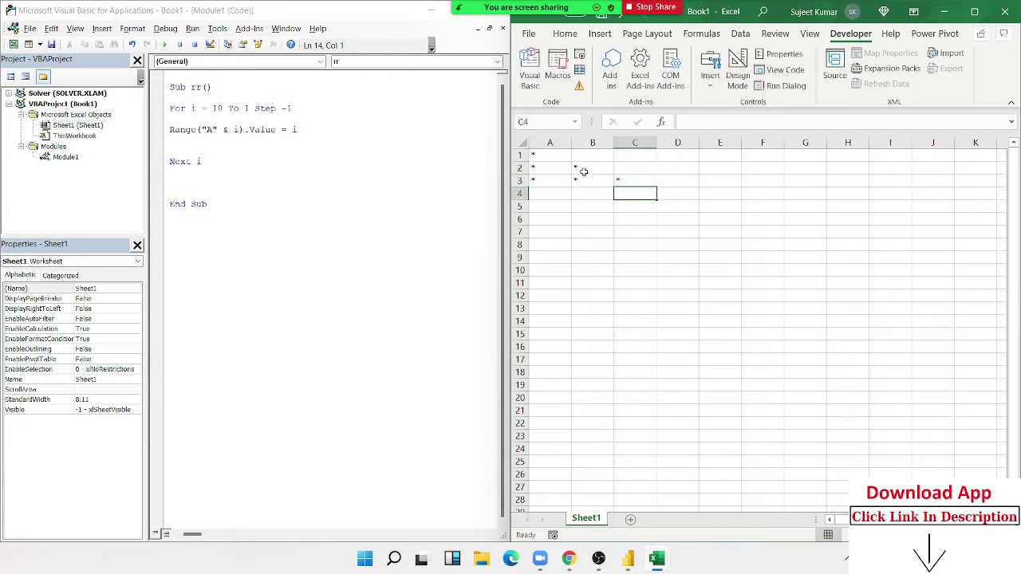
{"action": "key", "text": "Return"}
Fill A4:D4 and A5:E5 with asterisks, then select columns A–E.
{"action": "type", "text": "*"}
{"action": "key", "text": "Tab"}
{"action": "type", "text": "*"}
{"action": "key", "text": "Tab"}
{"action": "type", "text": "*"}
{"action": "key", "text": "Tab"}
{"action": "key", "text": "Tab"}
{"action": "key", "text": "Return"}
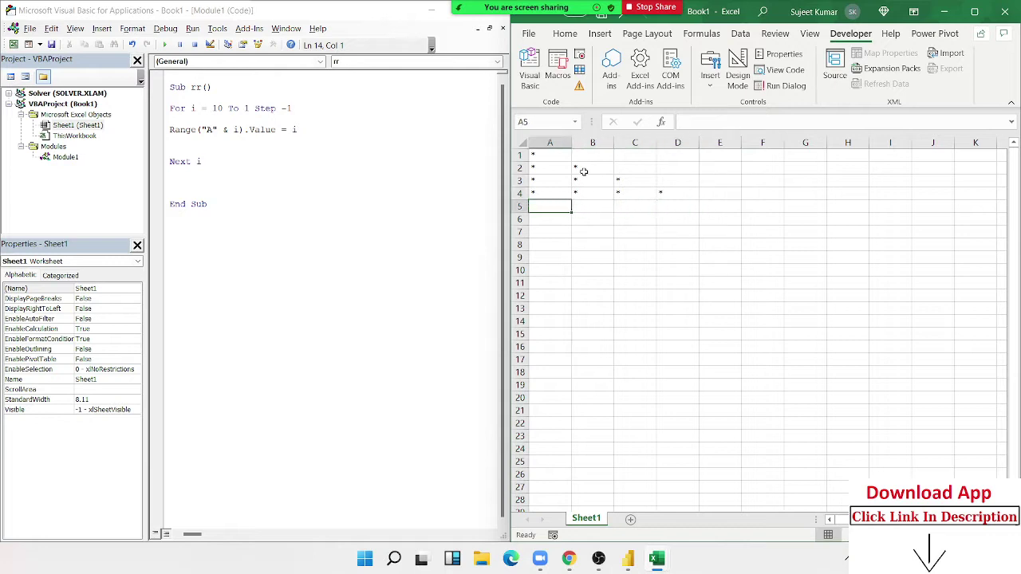
{"action": "type", "text": "*"}
{"action": "key", "text": "Tab"}
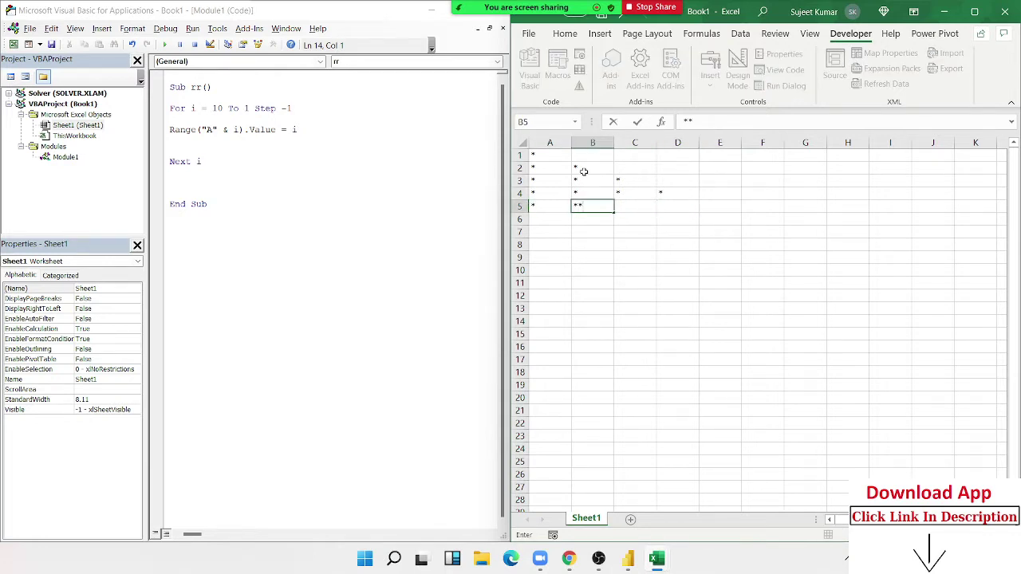
{"action": "key", "text": "Tab"}
{"action": "type", "text": "*"}
{"action": "key", "text": "Tab"}
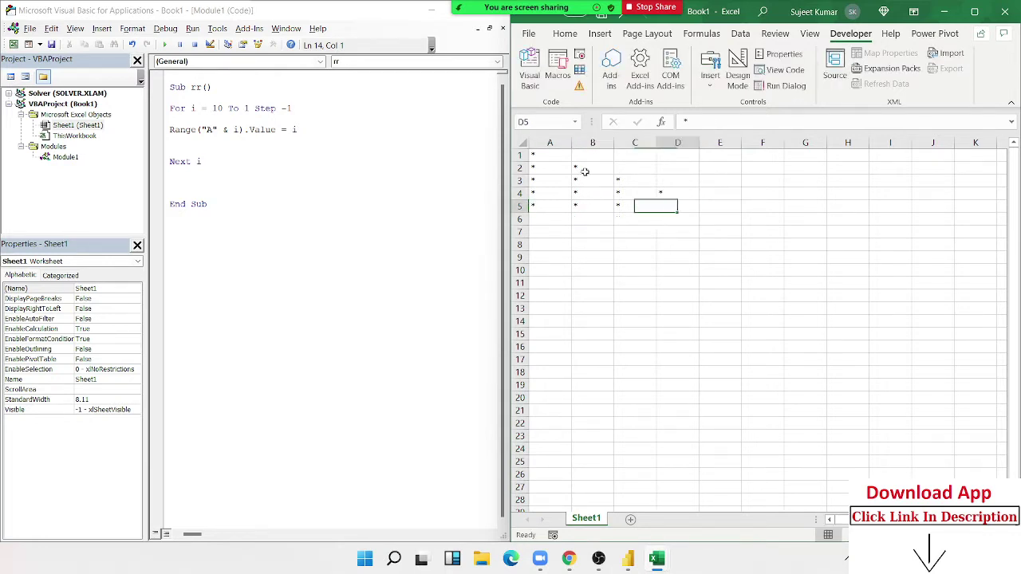
{"action": "type", "text": "*"}
{"action": "key", "text": "Tab"}
{"action": "type", "text": "*"}
{"action": "key", "text": "Tab"}
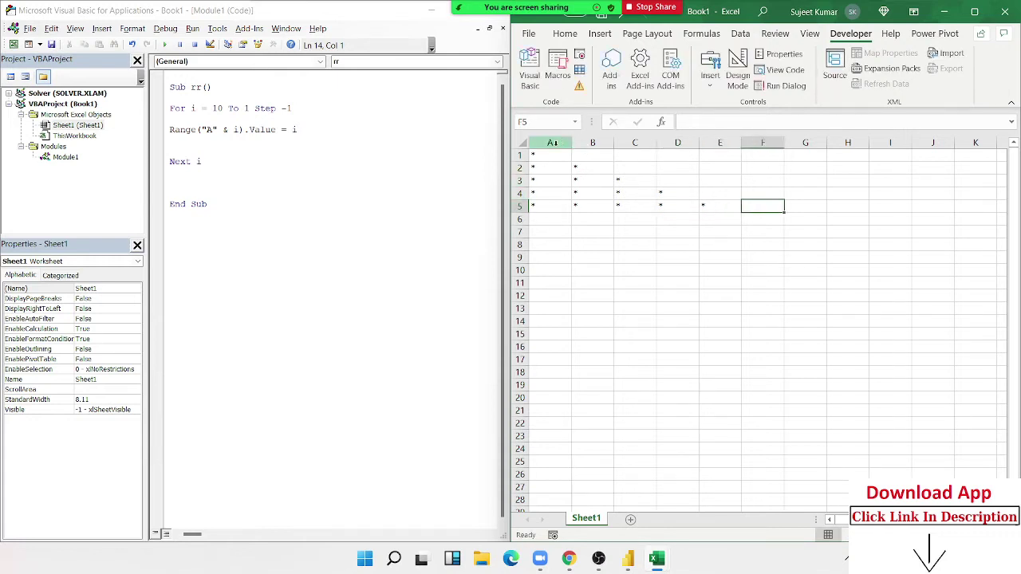
{"action": "mouse_move", "coordinate": [559, 144]}
{"action": "left_mouse_down"}
{"action": "mouse_move", "coordinate": [699, 144]}
{"action": "mouse_move", "coordinate": [666, 144]}
{"action": "left_mouse_up"}
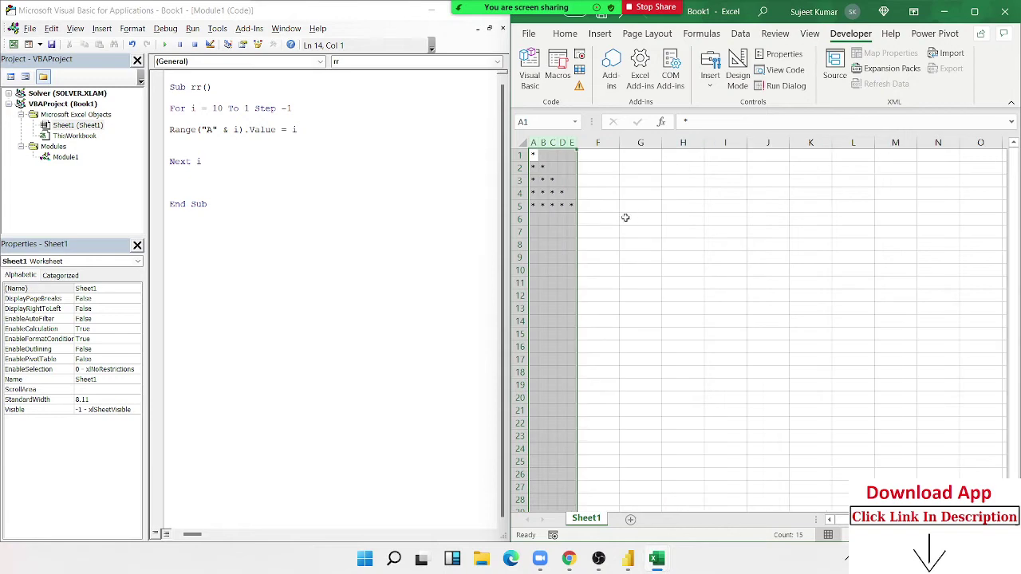
Narrow columns A–E and copy the star triangle.
{"action": "left_click", "coordinate": [625, 216]}
{"action": "left_click", "coordinate": [533, 154]}
{"action": "mouse_move", "coordinate": [533, 155]}
{"action": "left_mouse_down"}
{"action": "mouse_move", "coordinate": [566, 205]}
{"action": "mouse_move", "coordinate": [517, 155]}
{"action": "left_mouse_up"}
{"action": "left_click", "coordinate": [575, 205]}
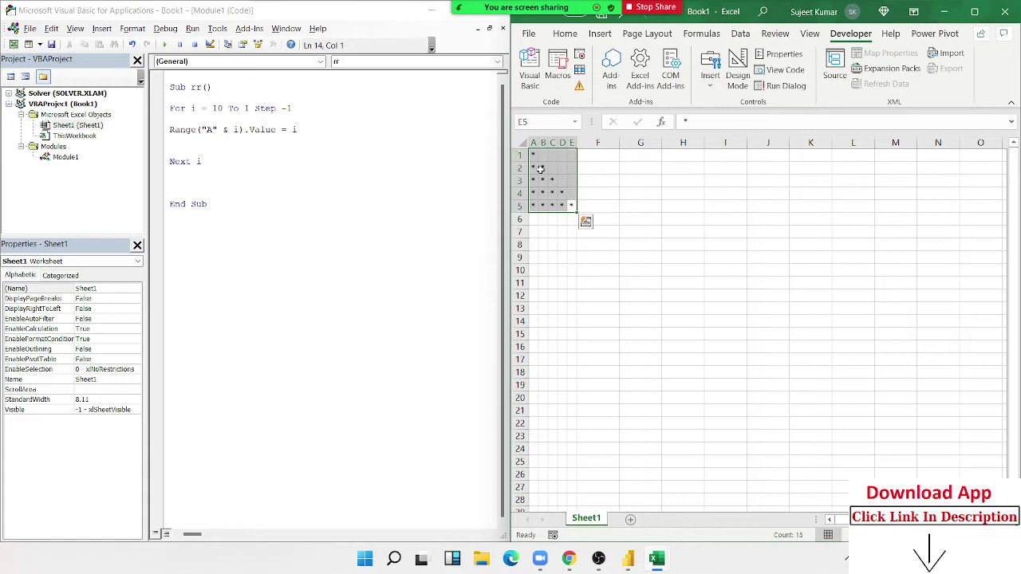
{"action": "key", "text": "ctrl+c"}
Paste the triangle as a picture at I3, flip it upside down and move it up.
{"action": "left_click", "coordinate": [718, 178]}
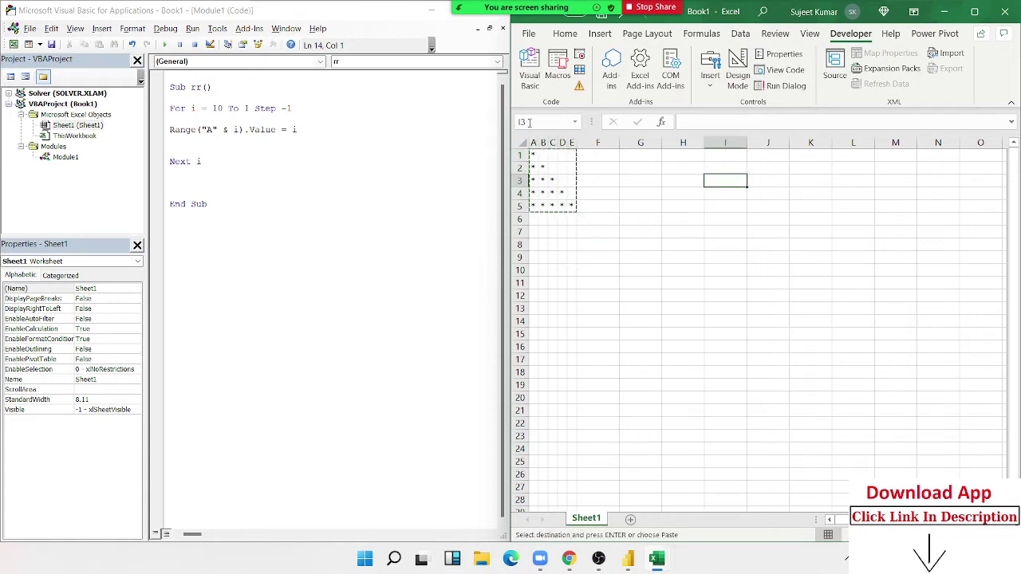
{"action": "left_click", "coordinate": [564, 34]}
{"action": "left_click", "coordinate": [529, 85]}
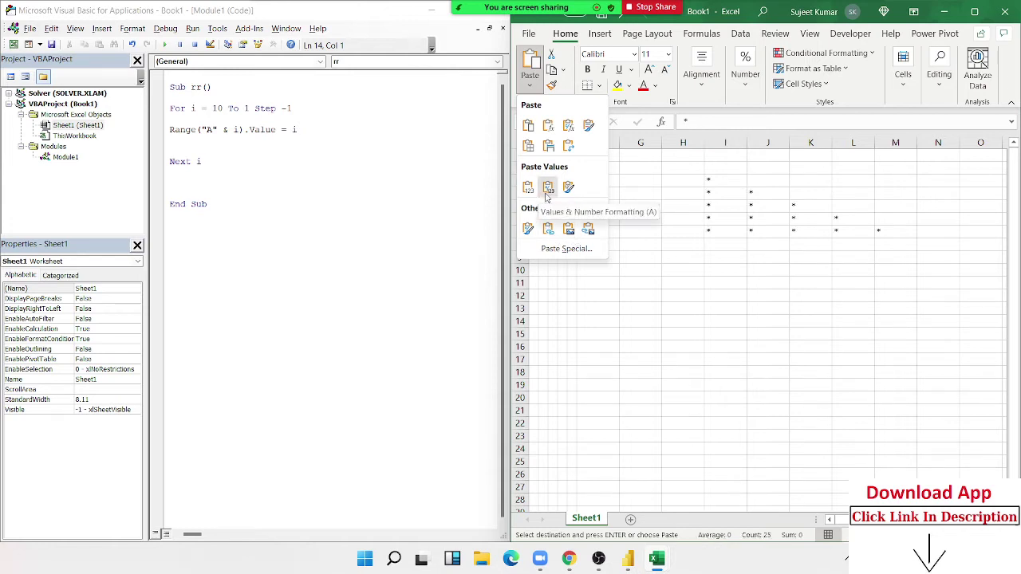
{"action": "left_click", "coordinate": [569, 230]}
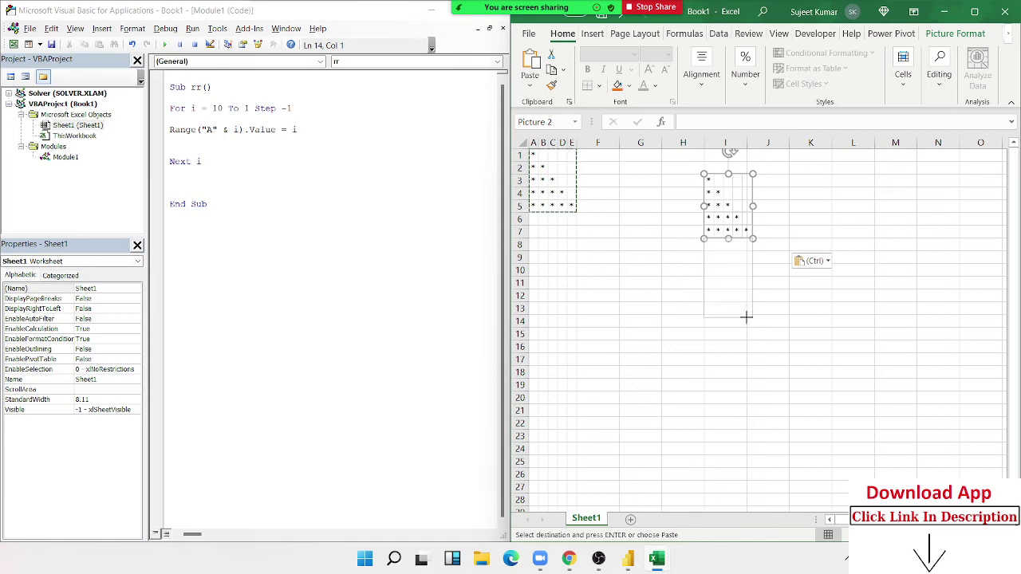
{"action": "left_click_drag", "start_coordinate": [726, 173], "coordinate": [742, 319]}
{"action": "left_click_drag", "start_coordinate": [730, 279], "coordinate": [740, 214]}
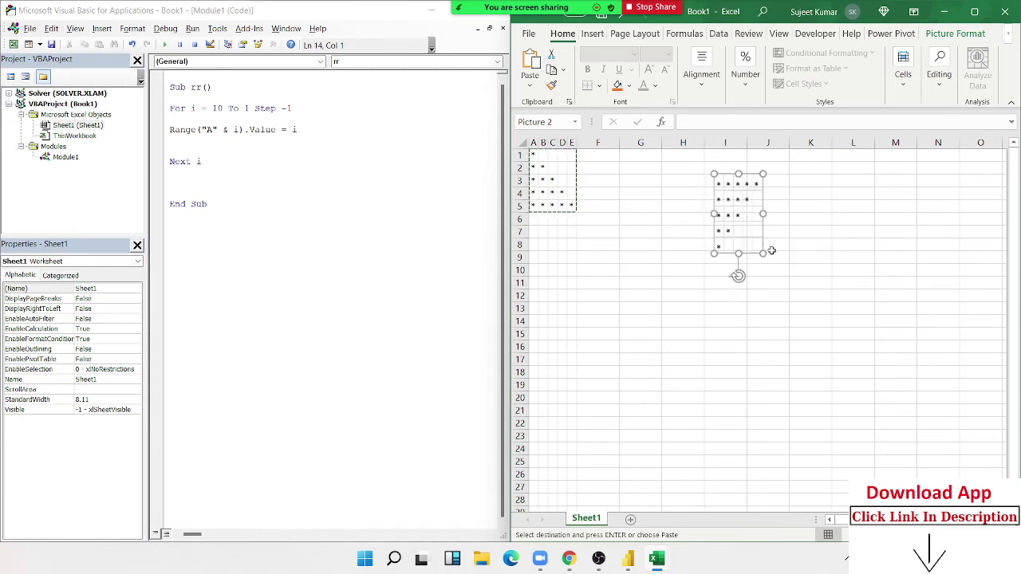
Delete the original typed stars in A1:C6 and select the leftover star cells.
{"action": "left_click", "coordinate": [641, 257]}
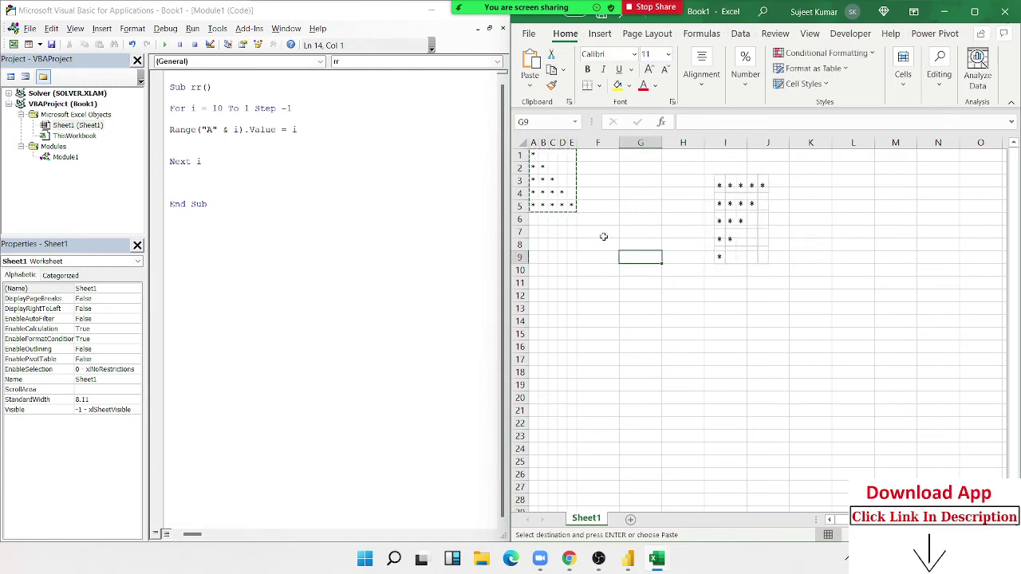
{"action": "left_click_drag", "start_coordinate": [532, 154], "coordinate": [557, 222]}
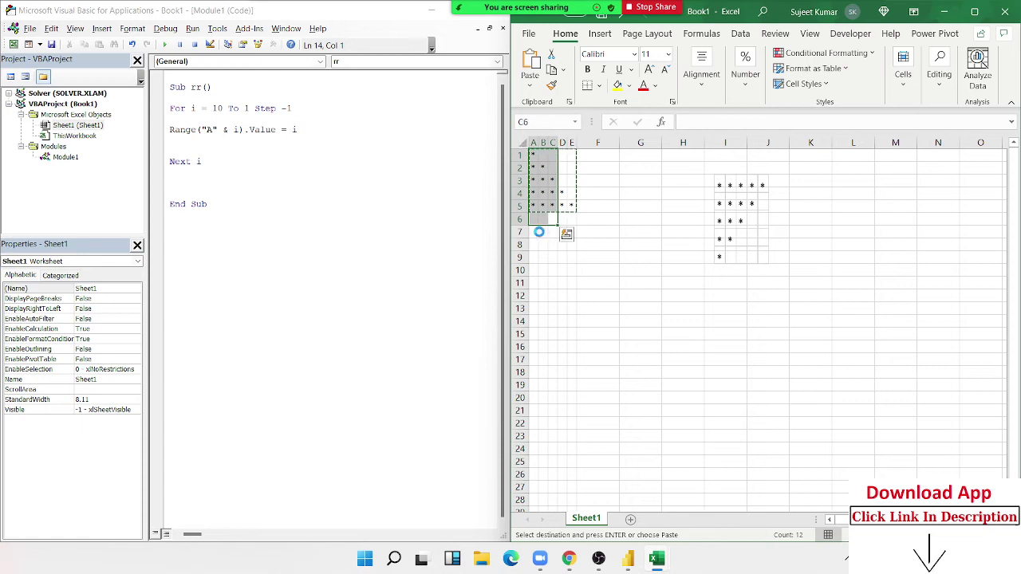
{"action": "key", "text": "Delete"}
{"action": "left_click", "coordinate": [565, 219]}
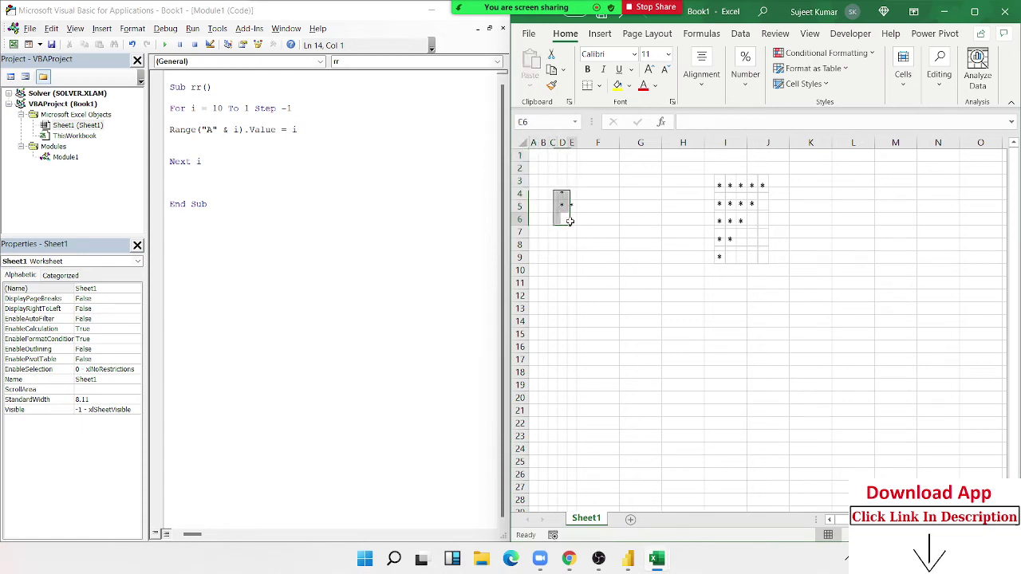
{"action": "left_click_drag", "start_coordinate": [582, 307], "coordinate": [564, 198]}
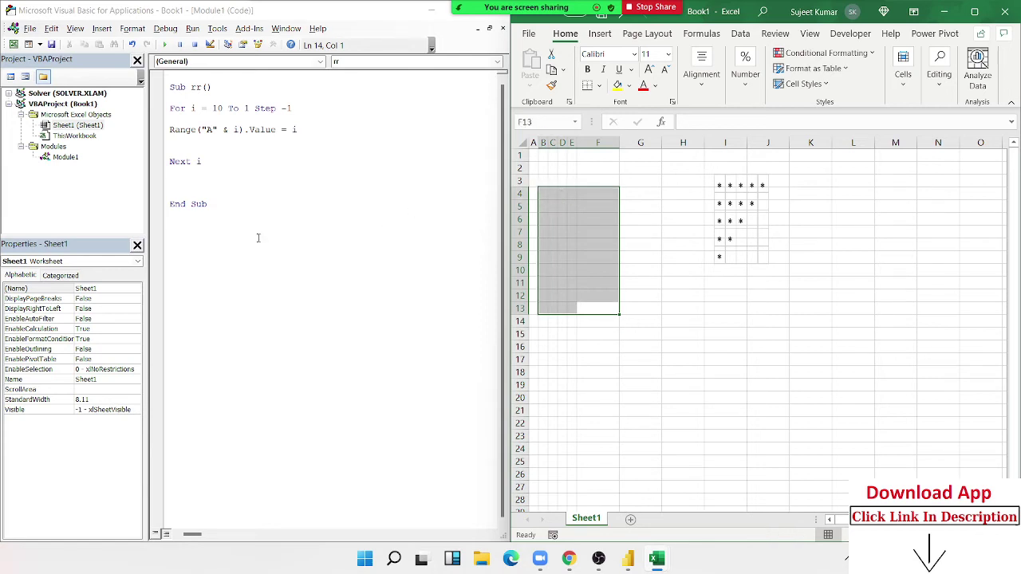
Create macro rr_1 with an outer loop For i = 1 To 5 … Next i.
{"action": "left_click", "coordinate": [183, 241]}
{"action": "type", "text": "su"}
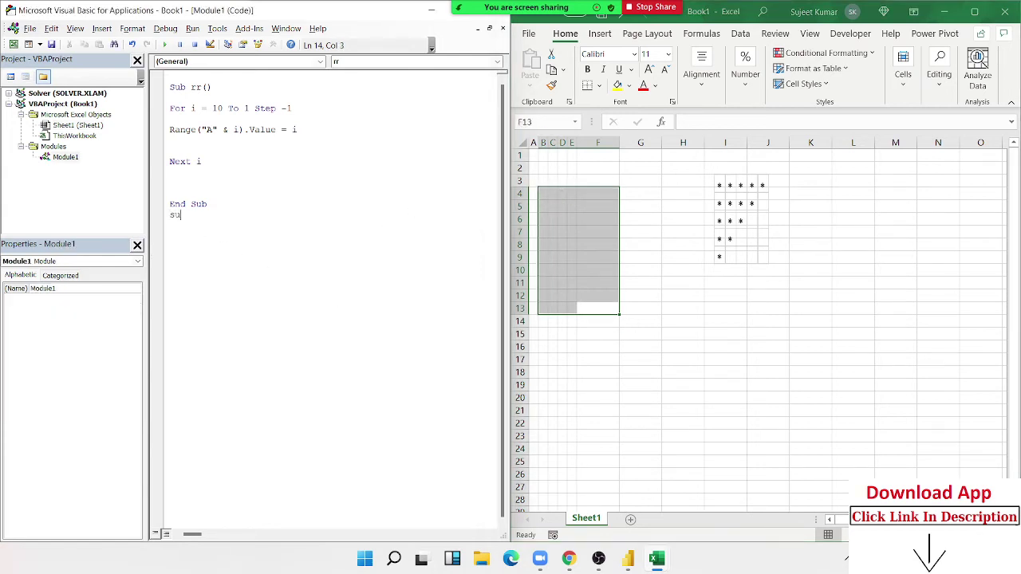
{"action": "type", "text": "b "}
{"action": "type", "text": "rr_1"}
{"action": "type", "text": "()"}
{"action": "key", "text": "Return"}
{"action": "key", "text": "Return"}
{"action": "key", "text": "Return"}
{"action": "key", "text": "Return"}
{"action": "key", "text": "Return"}
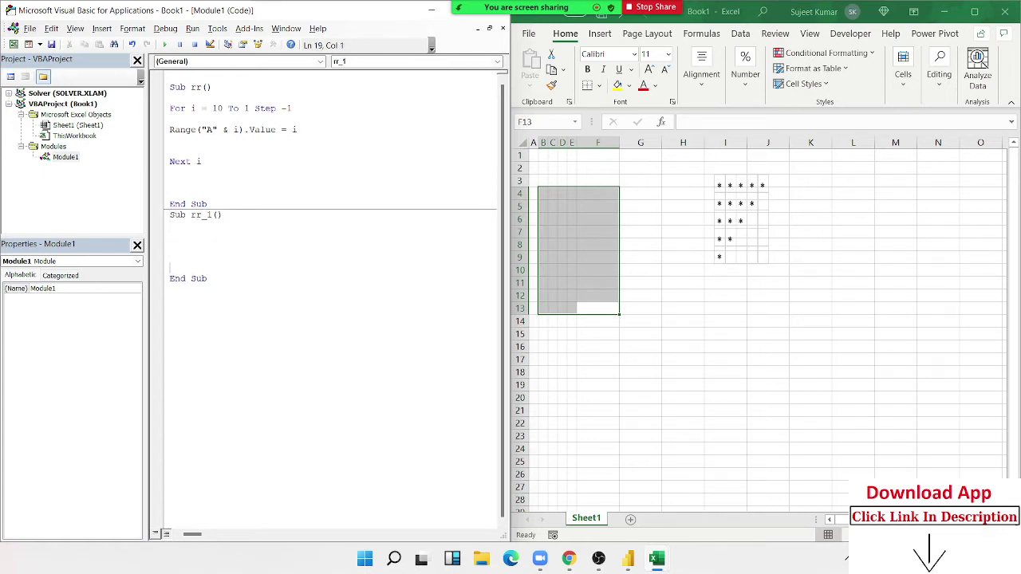
{"action": "type", "text": "for"}
{"action": "type", "text": " i = 1"}
{"action": "type", "text": " to 5"}
{"action": "key", "text": "Return"}
{"action": "key", "text": "Return"}
{"action": "key", "text": "Return"}
{"action": "type", "text": "next "}
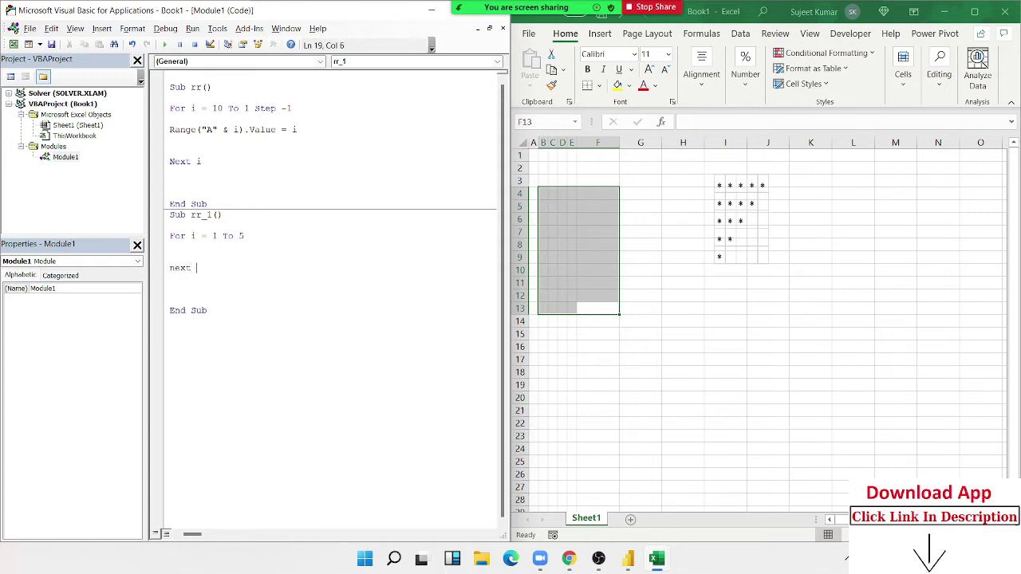
{"action": "type", "text": "i"}
{"action": "key", "text": "Return"}
Add an inner loop For j = 1 To i setting Cells(i, j).Value = "*".
{"action": "key", "text": "Return"}
{"action": "key", "text": "Return"}
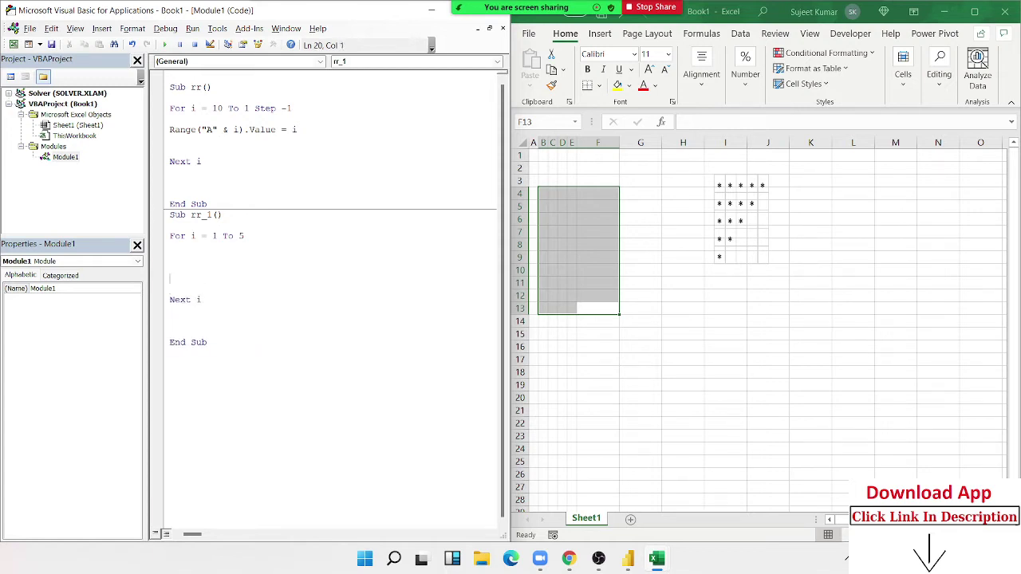
{"action": "key", "text": "Up"}
{"action": "key", "text": "Up"}
{"action": "type", "text": "fo"}
{"action": "type", "text": " ="}
{"action": "type", "text": "1to "}
{"action": "type", "text": "i"}
{"action": "key", "text": "Return"}
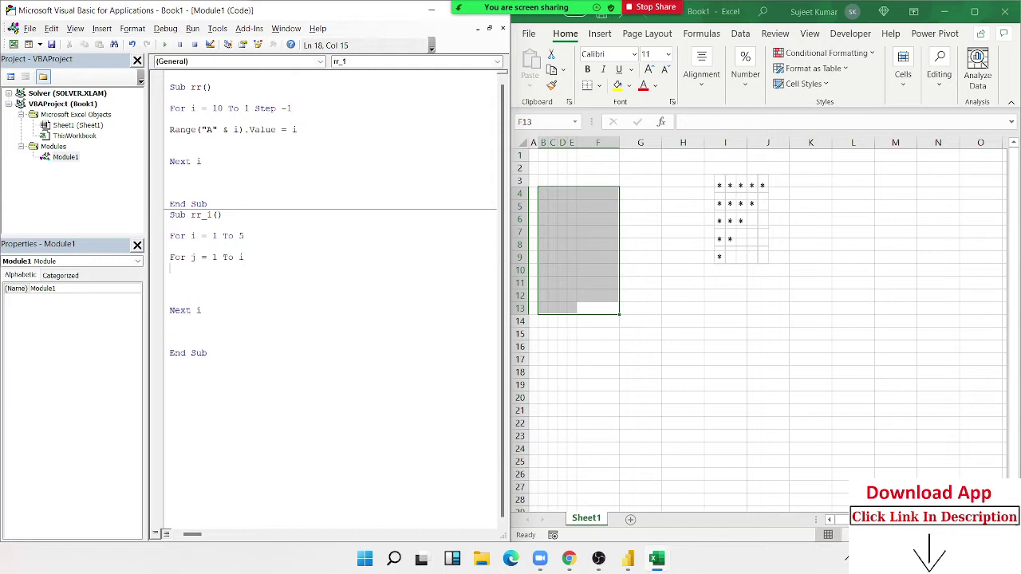
{"action": "key", "text": "Return"}
{"action": "type", "text": "next "}
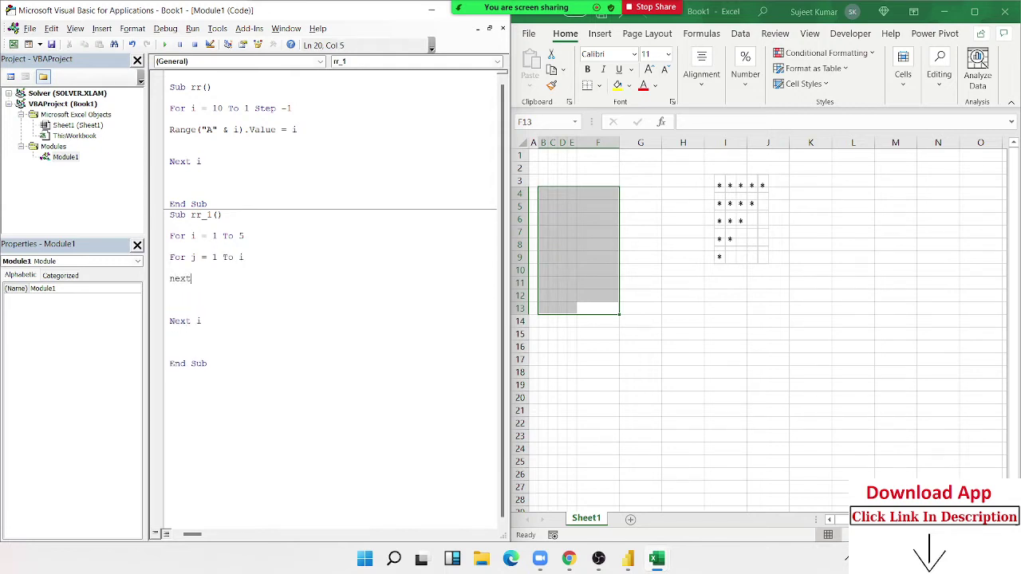
{"action": "type", "text": "j"}
{"action": "key", "text": "Home"}
{"action": "key", "text": "Return"}
{"action": "key", "text": "Up"}
{"action": "type", "text": "cell"}
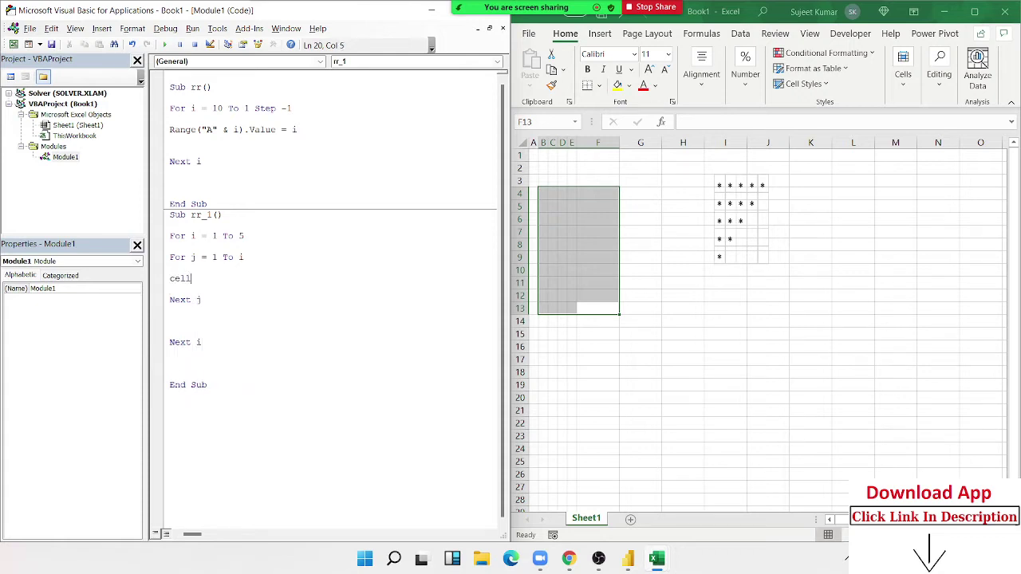
{"action": "type", "text": "s(i"}
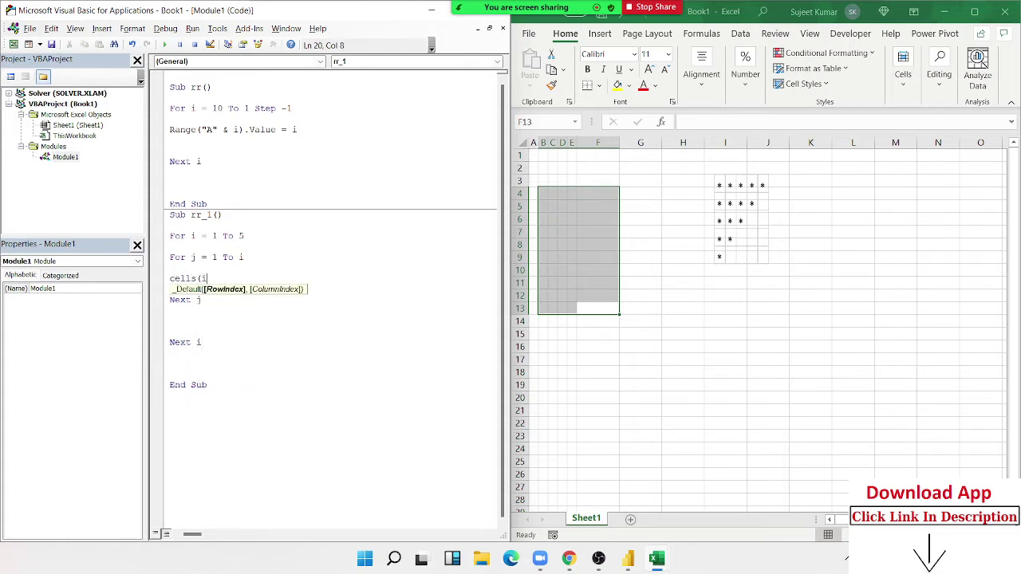
{"action": "type", "text": ",j"}
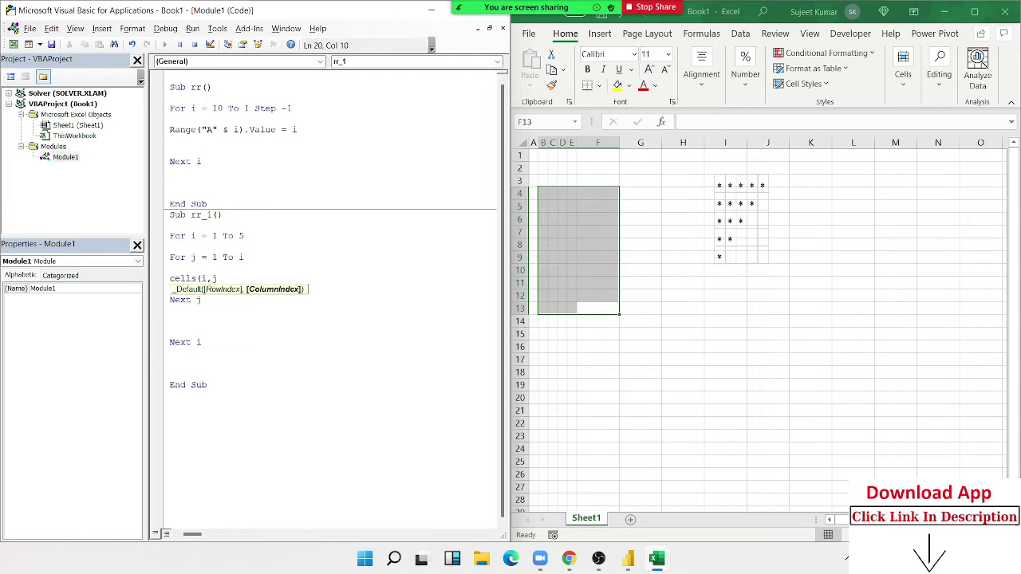
{"action": "type", "text": ")."}
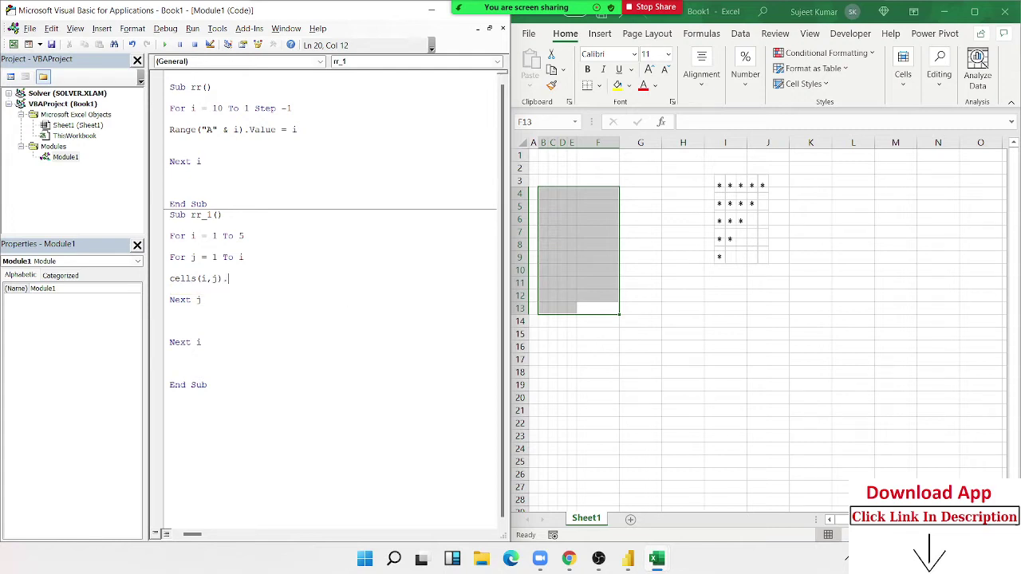
{"action": "type", "text": "value "}
{"action": "type", "text": "= \"*"}
{"action": "type", "text": "\""}
Run rr_1 to draw the star triangle and select A1:F6 to check it.
{"action": "left_click", "coordinate": [256, 246]}
{"action": "left_click", "coordinate": [165, 45]}
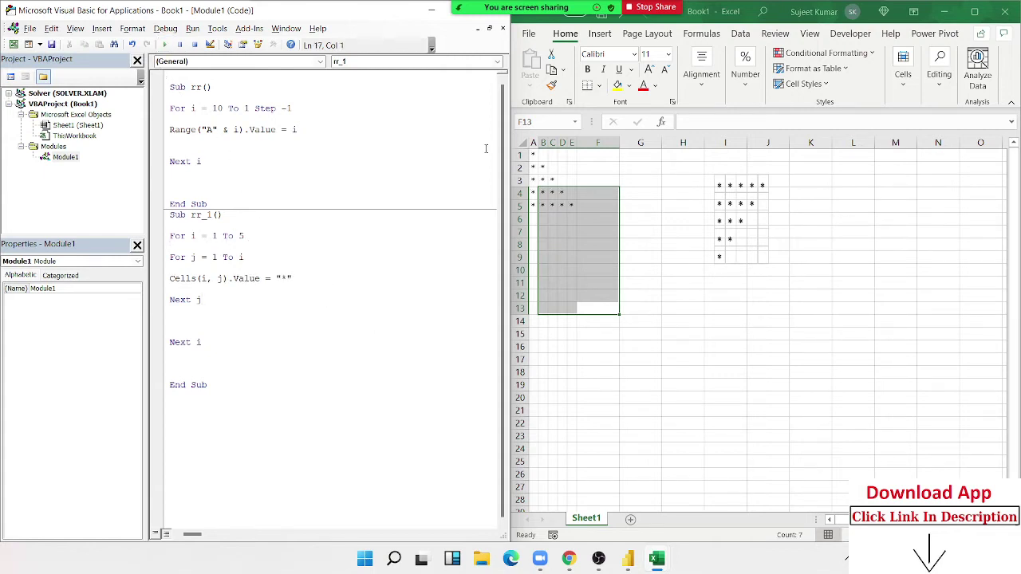
{"action": "left_click", "coordinate": [620, 267]}
{"action": "left_click_drag", "start_coordinate": [587, 224], "coordinate": [512, 145]}
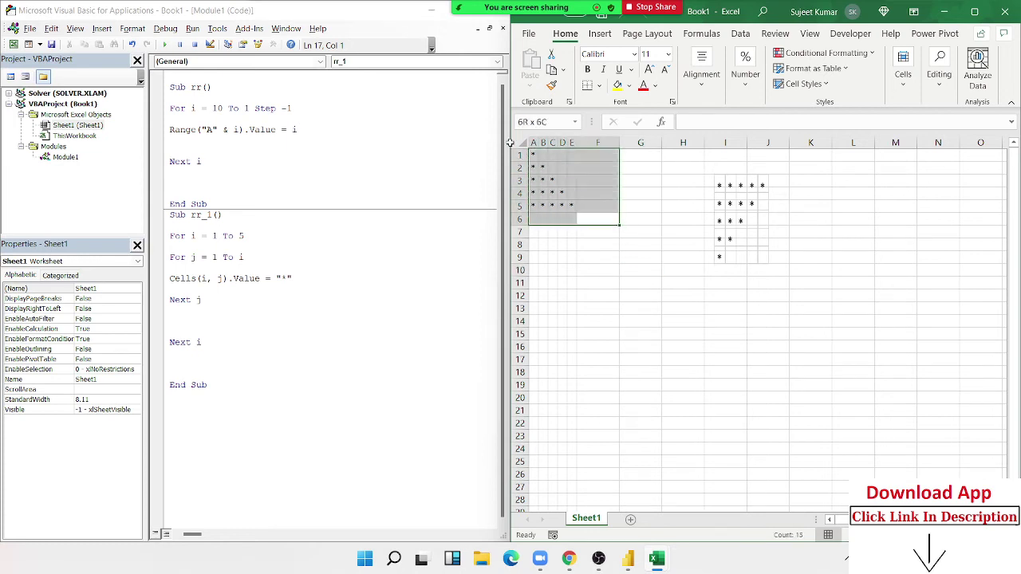
Clear the triangle, change the outer loop to For i = 5 To 1 Step -1, and run.
{"action": "key", "text": "Delete"}
{"action": "left_click", "coordinate": [321, 287]}
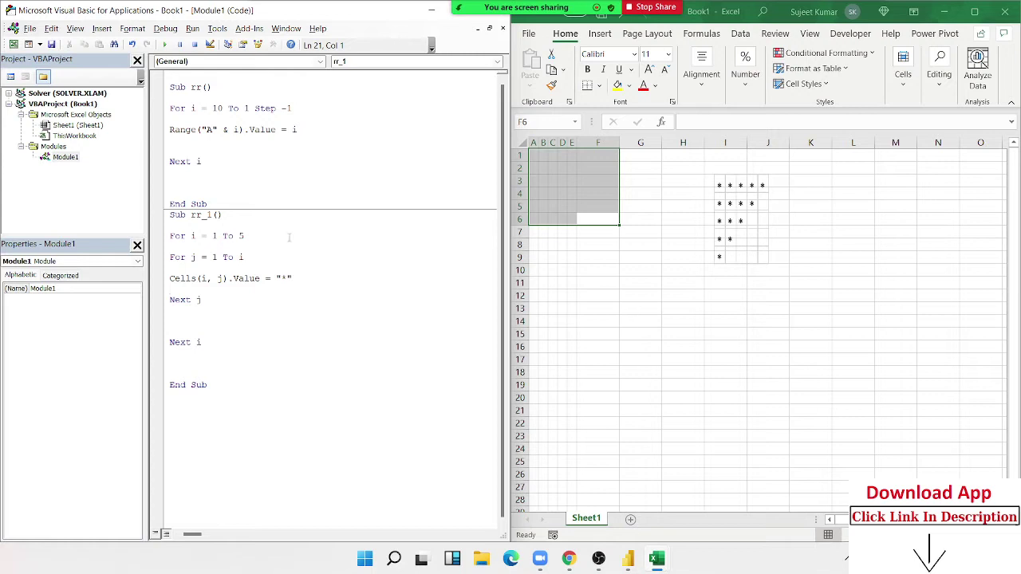
{"action": "left_click", "coordinate": [212, 236]}
{"action": "key", "text": "Delete"}
{"action": "type", "text": "5"}
{"action": "key", "text": "shift+Left"}
{"action": "type", "text": "1"}
{"action": "type", "text": "se"}
{"action": "type", "text": "ep"}
{"action": "type", "text": "-1"}
{"action": "left_click", "coordinate": [303, 289]}
{"action": "left_click", "coordinate": [200, 241]}
{"action": "left_click", "coordinate": [166, 44]}
Change the inner loop to For j = i To 1 Step -1 and run the macro.
{"action": "double_click", "coordinate": [214, 257]}
{"action": "type", "text": "i"}
{"action": "double_click", "coordinate": [241, 257]}
{"action": "type", "text": "1 s"}
{"action": "type", "text": "tep "}
{"action": "type", "text": "-1"}
{"action": "key", "text": "Down"}
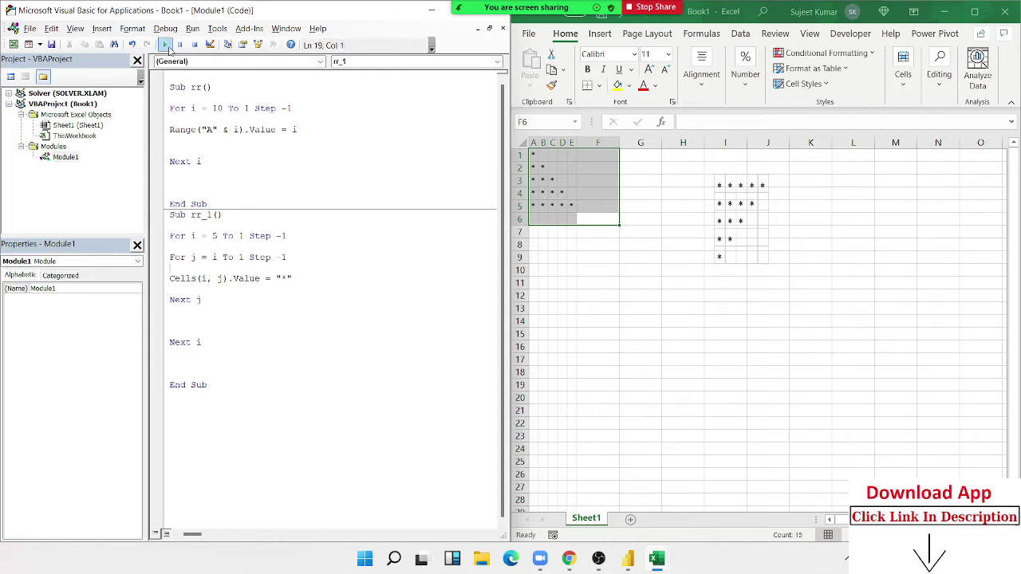
{"action": "left_click", "coordinate": [169, 49]}
{"action": "left_click", "coordinate": [643, 216]}
Clear the asterisk range on Sheet1, rerun rr_1, and check cell B5.
{"action": "left_click_drag", "start_coordinate": [583, 230], "coordinate": [519, 137]}
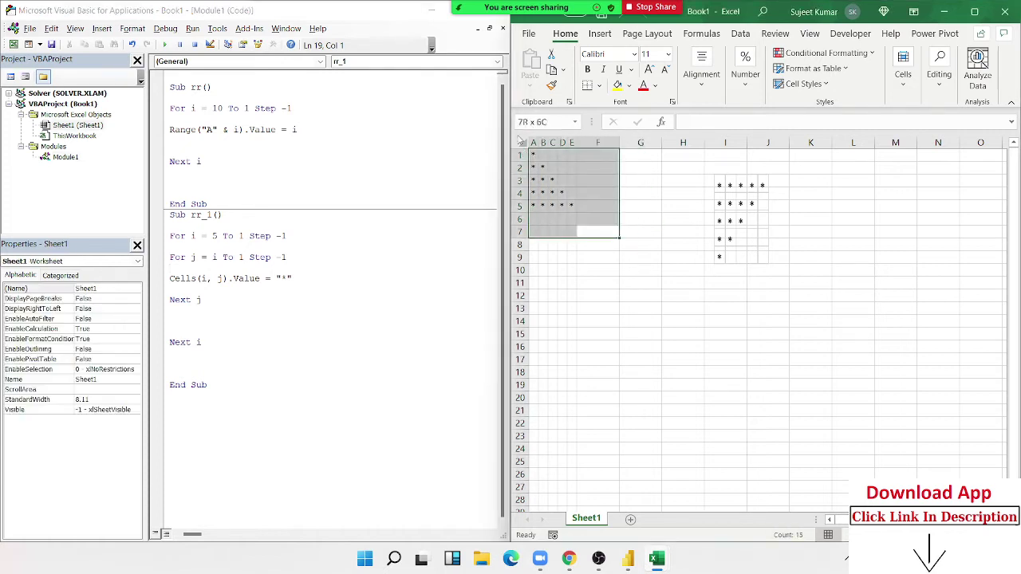
{"action": "key", "text": "Delete"}
{"action": "left_click", "coordinate": [262, 236]}
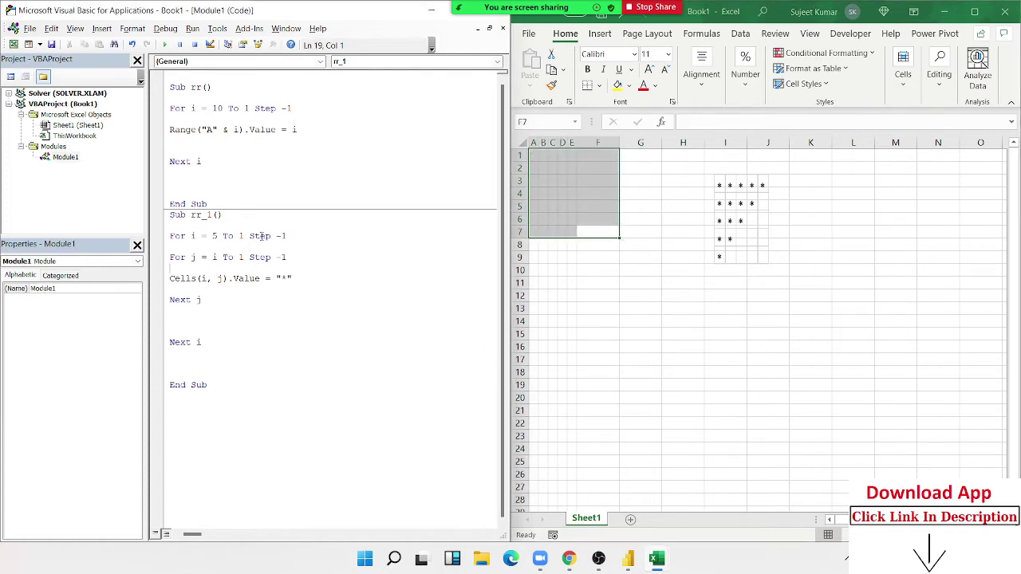
{"action": "left_click", "coordinate": [165, 45]}
{"action": "left_click", "coordinate": [542, 206]}
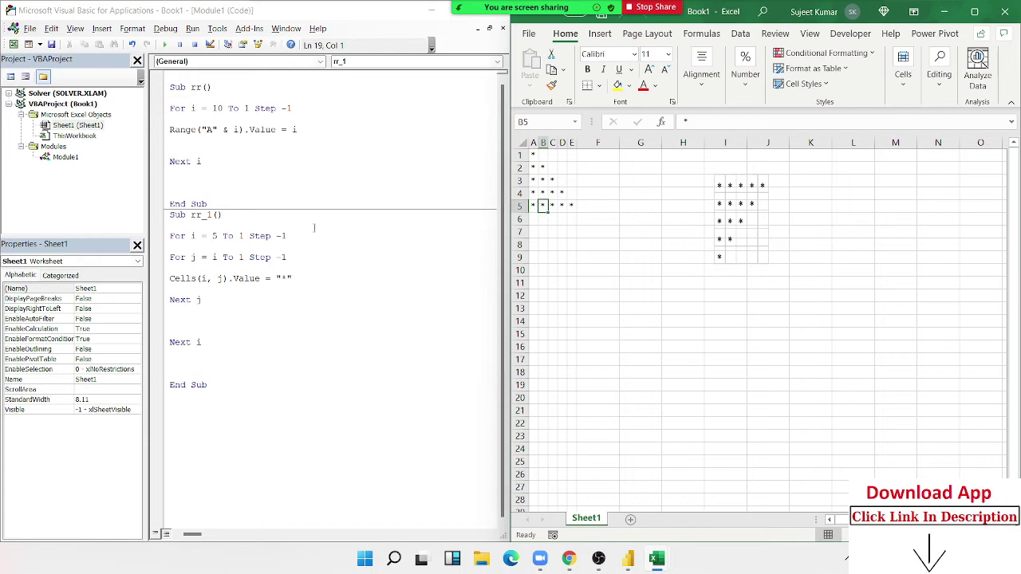
{"action": "left_click", "coordinate": [191, 257]}
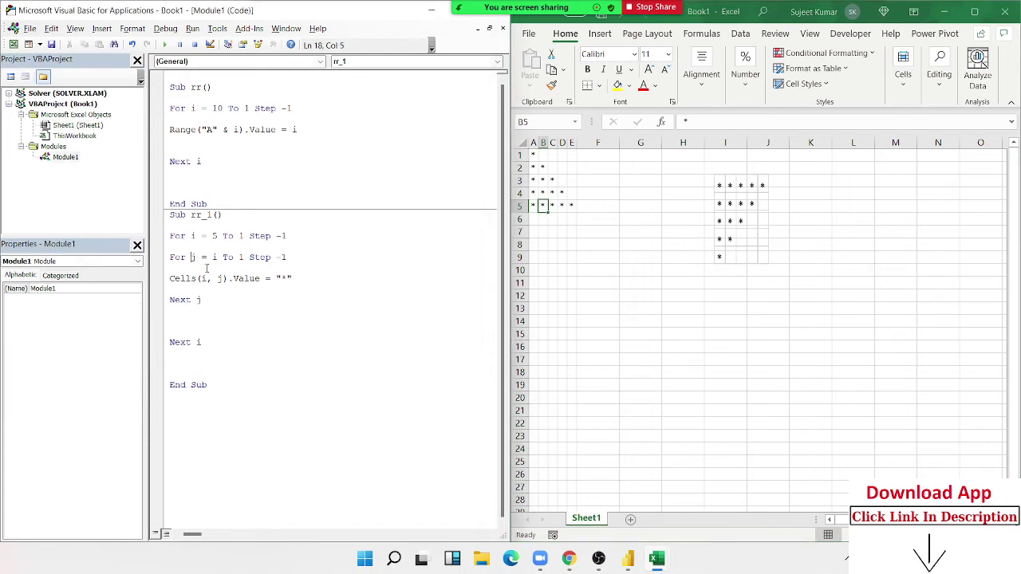
Begin stepping through rr_1 with F8 and clear the asterisks from A1:F5.
{"action": "key", "text": "F8"}
{"action": "key", "text": "F8"}
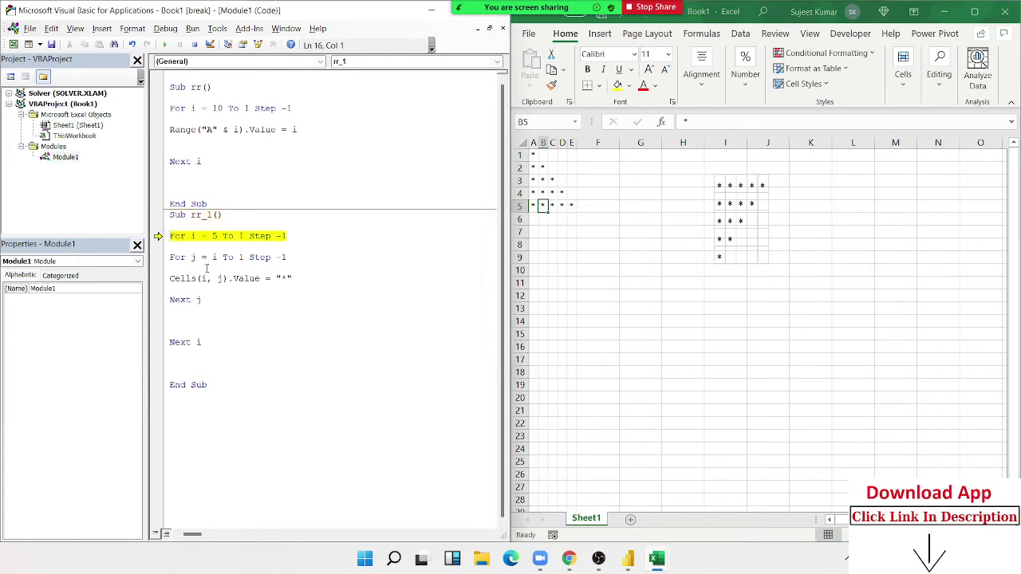
{"action": "key", "text": "F8"}
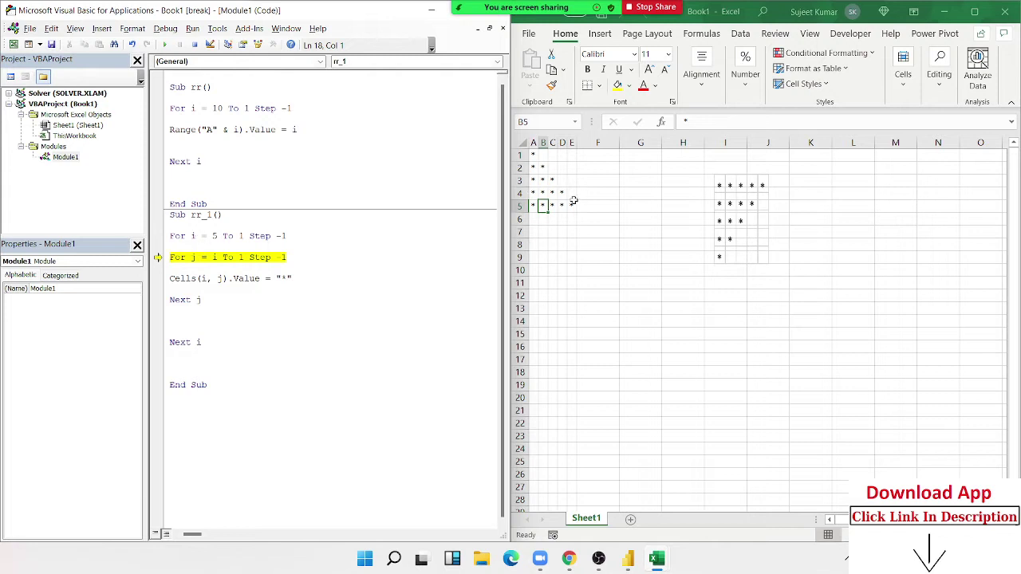
{"action": "left_click", "coordinate": [576, 206]}
{"action": "left_click_drag", "start_coordinate": [577, 205], "coordinate": [533, 155]}
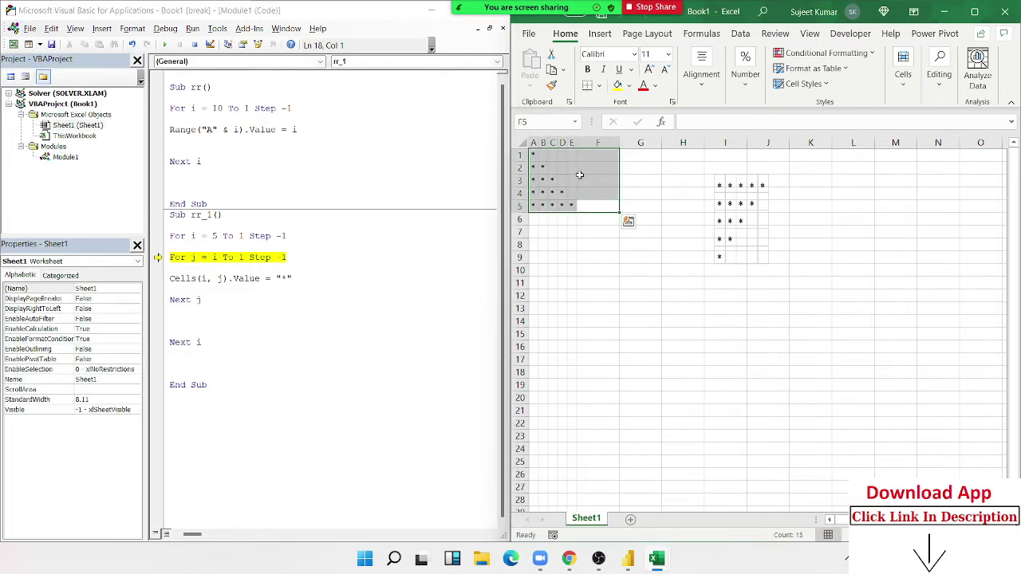
{"action": "key", "text": "Delete"}
{"action": "left_click", "coordinate": [310, 308]}
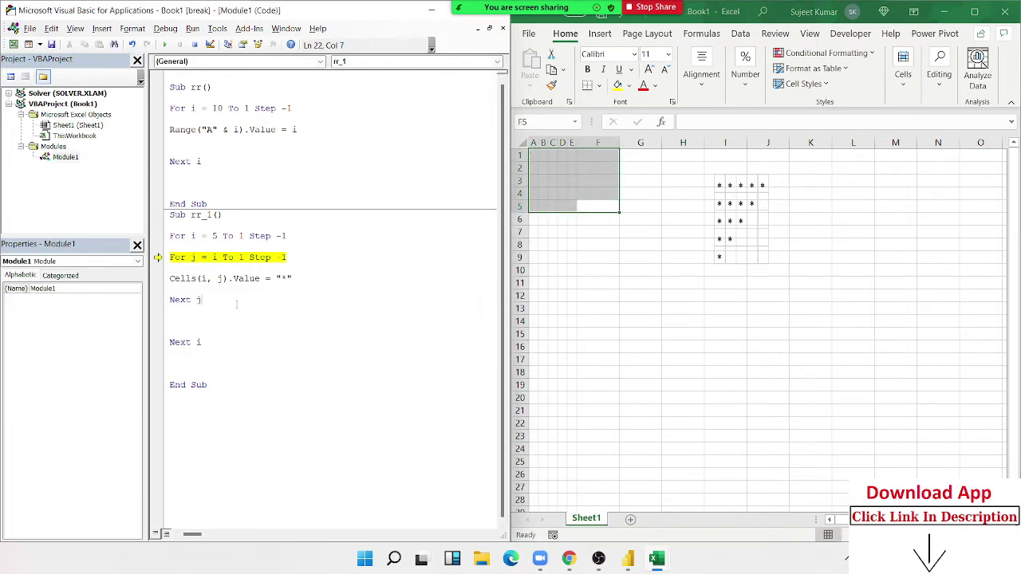
Step to the Cells line and execute it, placing the first asterisk in E5.
{"action": "left_click", "coordinate": [189, 265]}
{"action": "key", "text": "F8"}
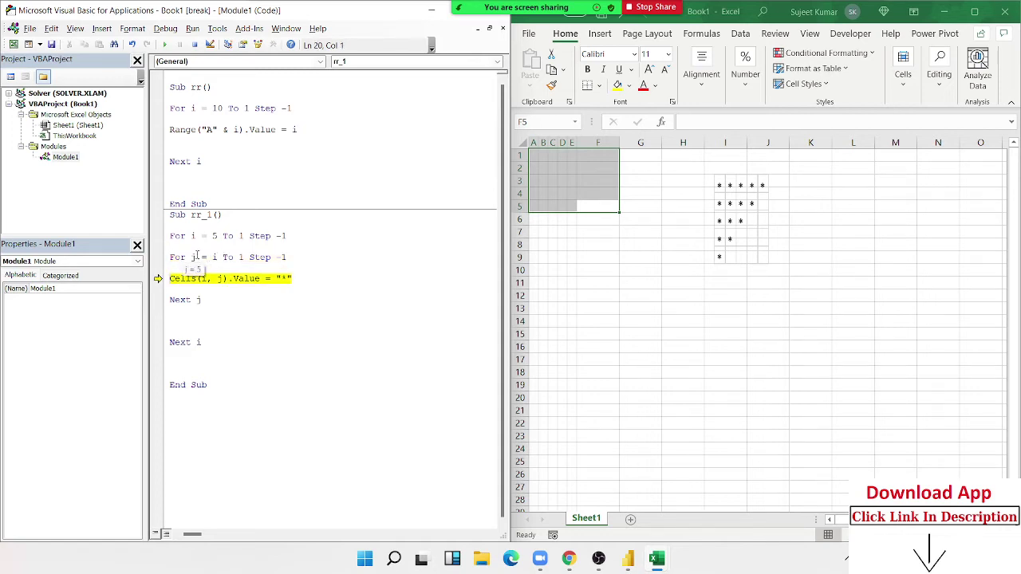
{"action": "left_click", "coordinate": [574, 204]}
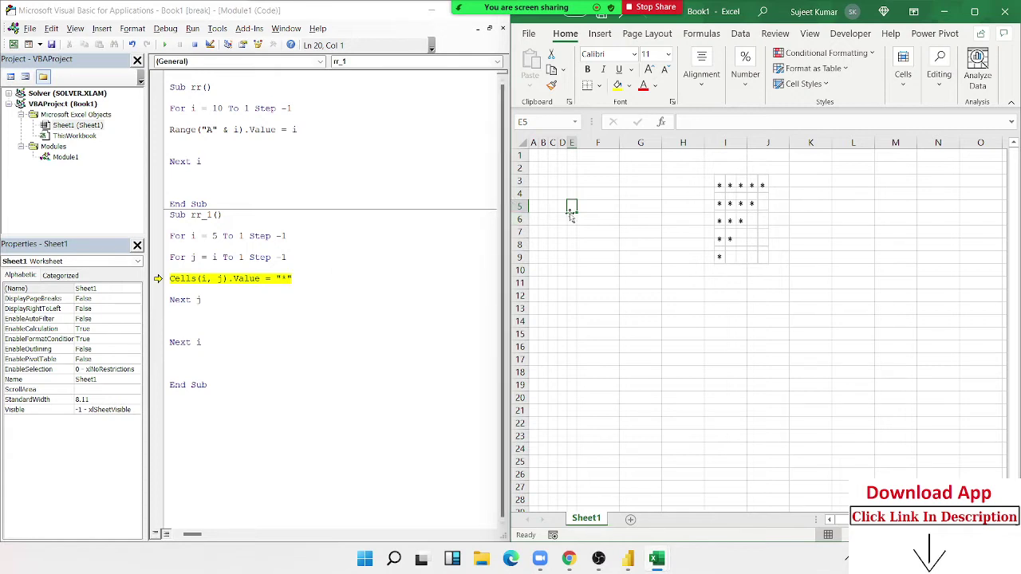
{"action": "left_click", "coordinate": [241, 259]}
{"action": "key", "text": "F8"}
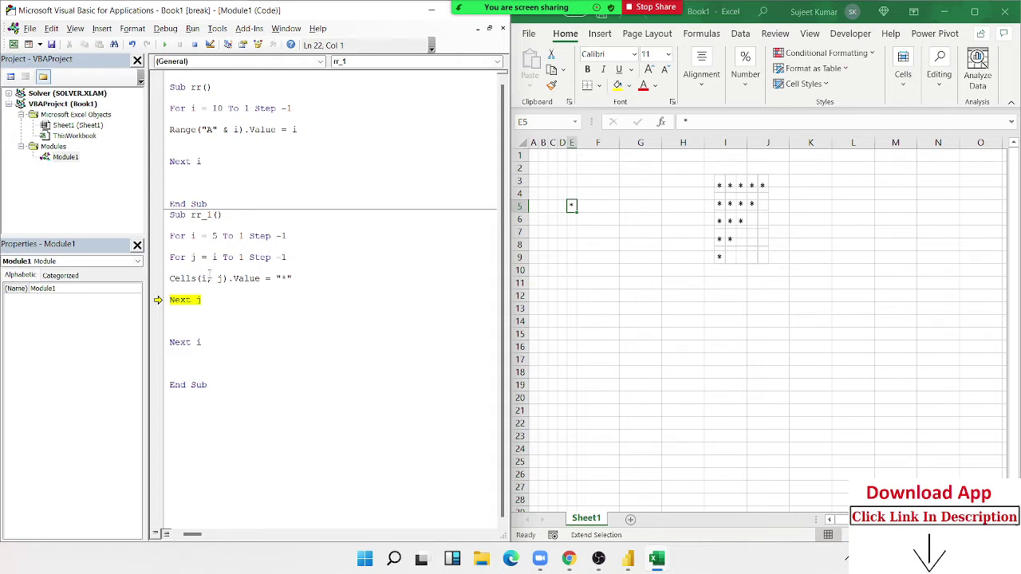
Add an r=r+1 counter line below the outer loop, then delete it again.
{"action": "left_click", "coordinate": [207, 278]}
{"action": "left_click", "coordinate": [225, 245]}
{"action": "key", "text": "Return"}
{"action": "type", "text": "r"}
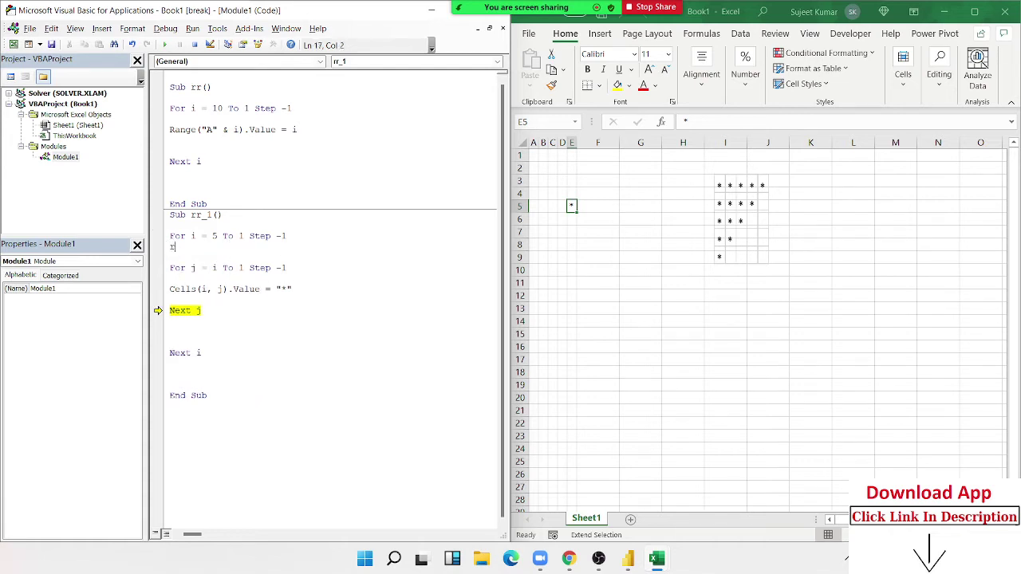
{"action": "type", "text": "=r+1"}
{"action": "left_click", "coordinate": [199, 331]}
{"action": "left_click_drag", "start_coordinate": [220, 246], "coordinate": [169, 246]}
{"action": "key", "text": "Delete"}
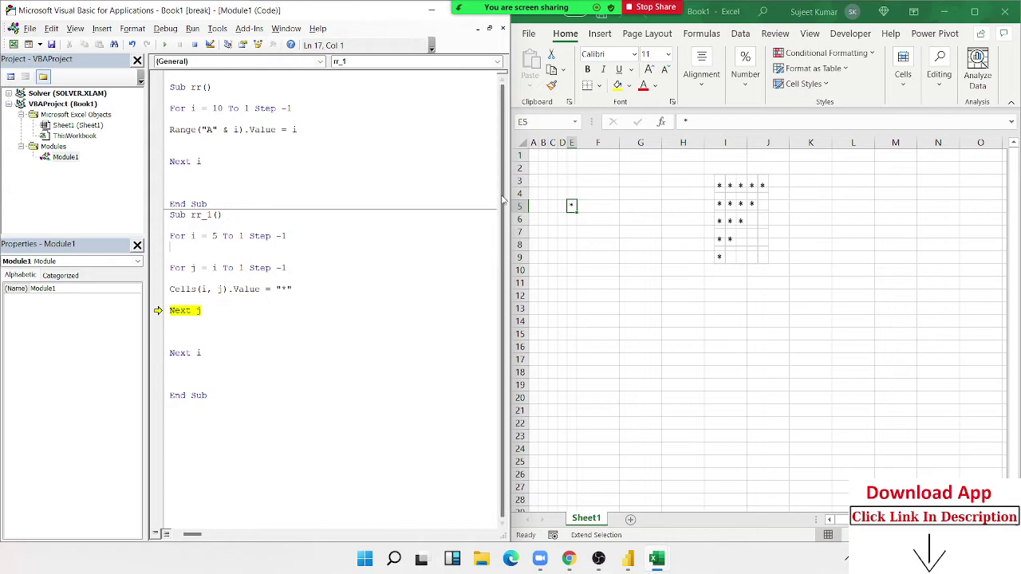
Change the asterisk line to Cells(i - 4, j - 4).Value = "*".
{"action": "left_click", "coordinate": [205, 289]}
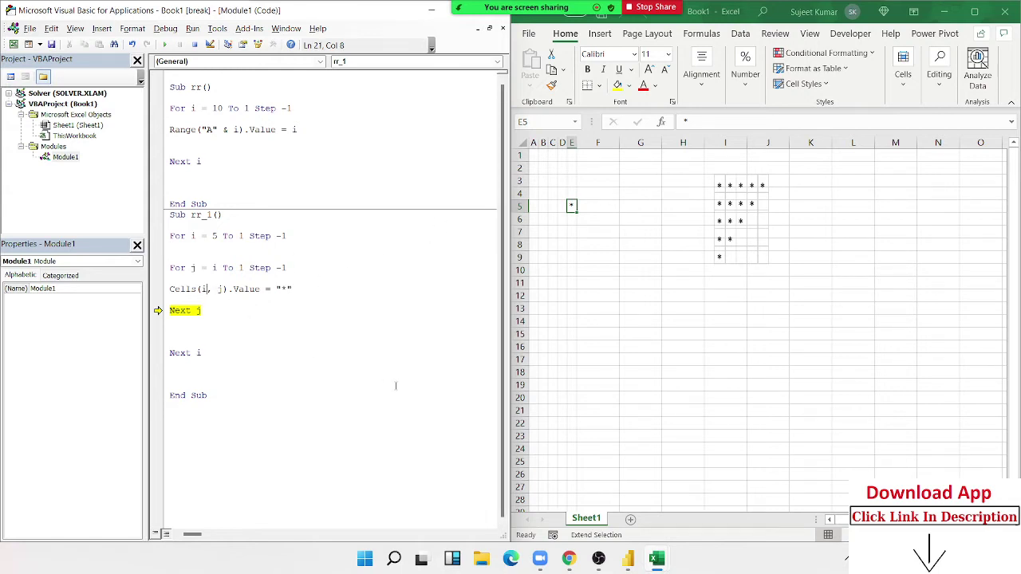
{"action": "type", "text": "-"}
{"action": "type", "text": "4, j"}
{"action": "type", "text": "-5"}
{"action": "key", "text": "BackSpace"}
{"action": "type", "text": "4"}
{"action": "left_click", "coordinate": [348, 358]}
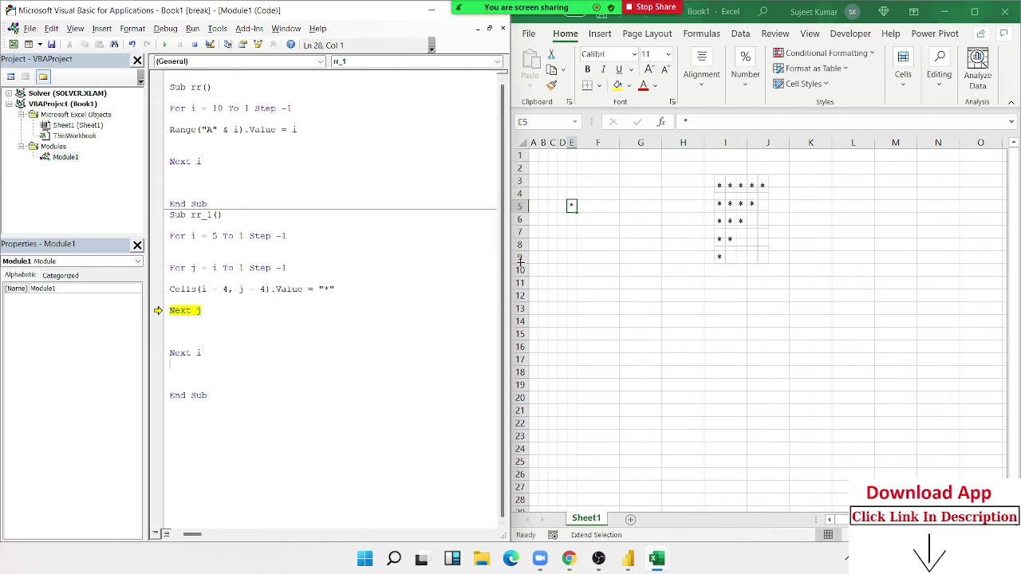
Clear the stray asterisk from cell E5 on Sheet1.
{"action": "left_click", "coordinate": [571, 242]}
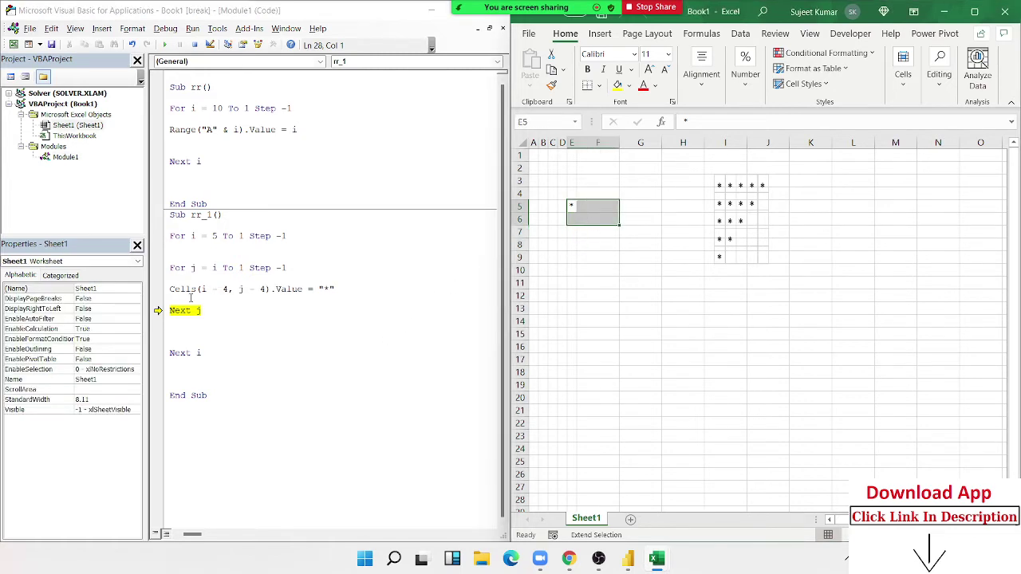
{"action": "left_click", "coordinate": [547, 241]}
{"action": "left_click", "coordinate": [571, 209]}
{"action": "key", "text": "Delete"}
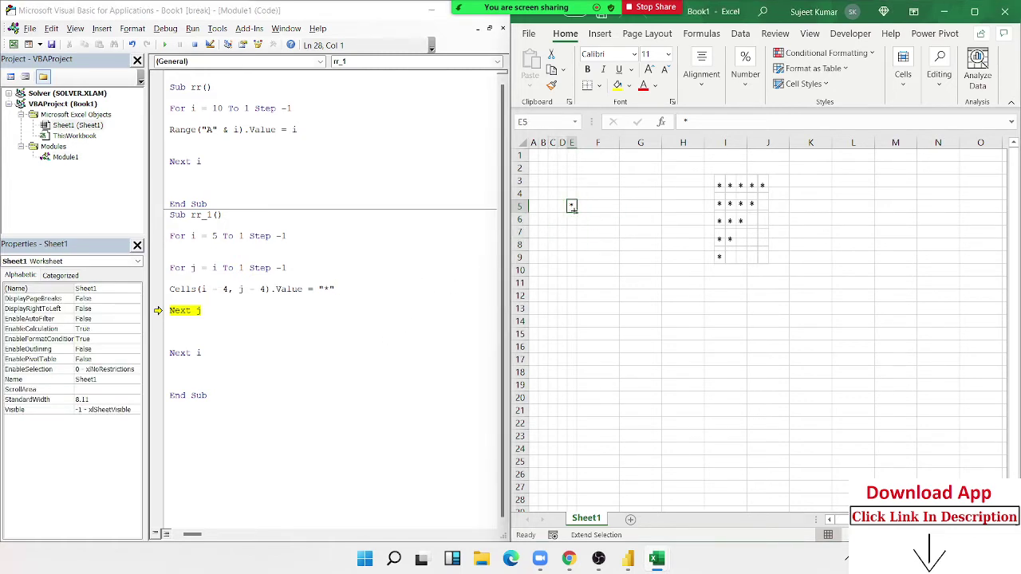
{"action": "left_click_drag", "start_coordinate": [233, 268], "coordinate": [292, 268]}
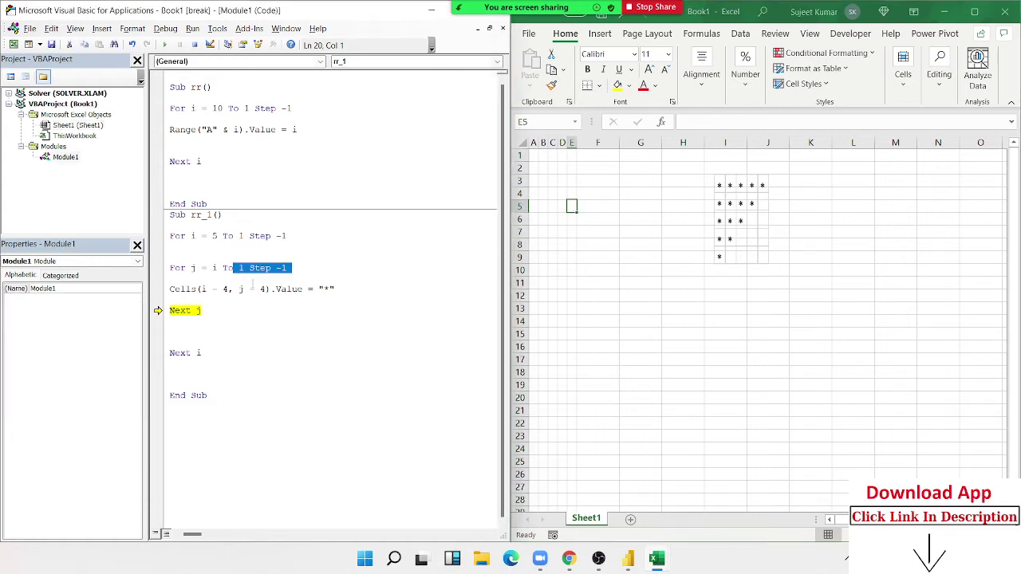
Continue rr_1, debug run-time error 1004 on the Cells line, and reset the macro.
{"action": "key", "text": "F8"}
{"action": "key", "text": "F8"}
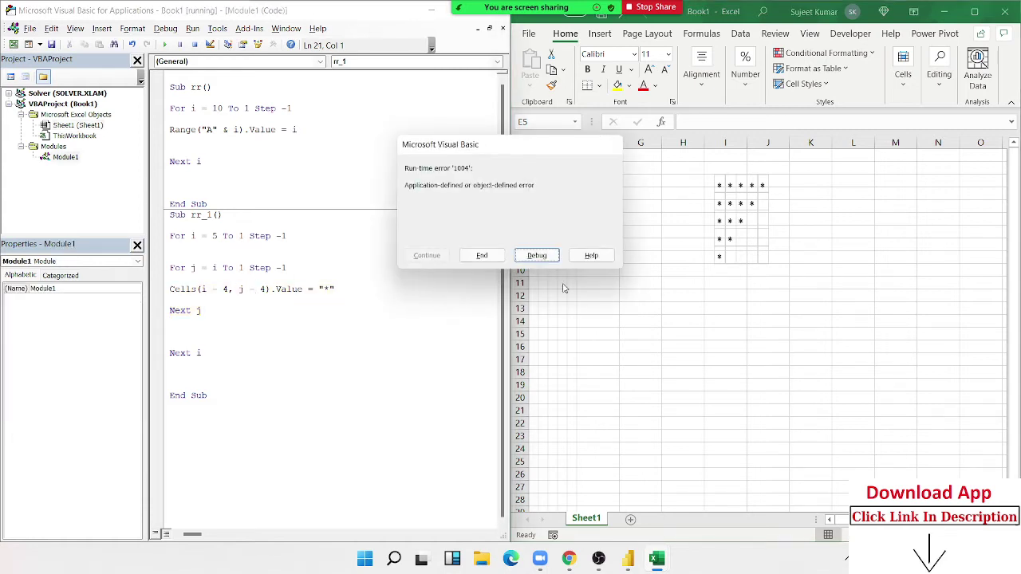
{"action": "left_click", "coordinate": [548, 259]}
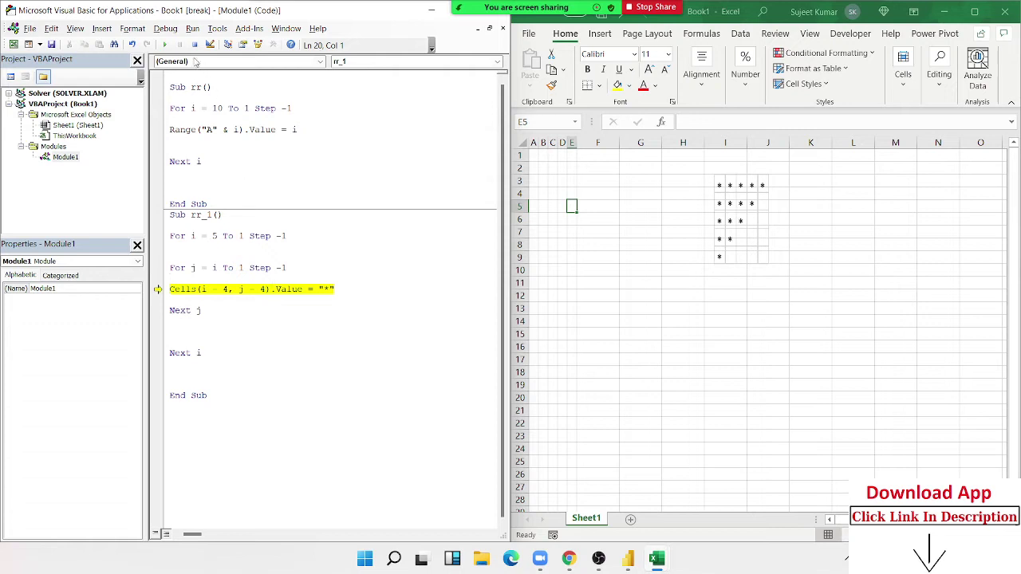
{"action": "left_click", "coordinate": [194, 45]}
{"action": "left_click", "coordinate": [228, 288]}
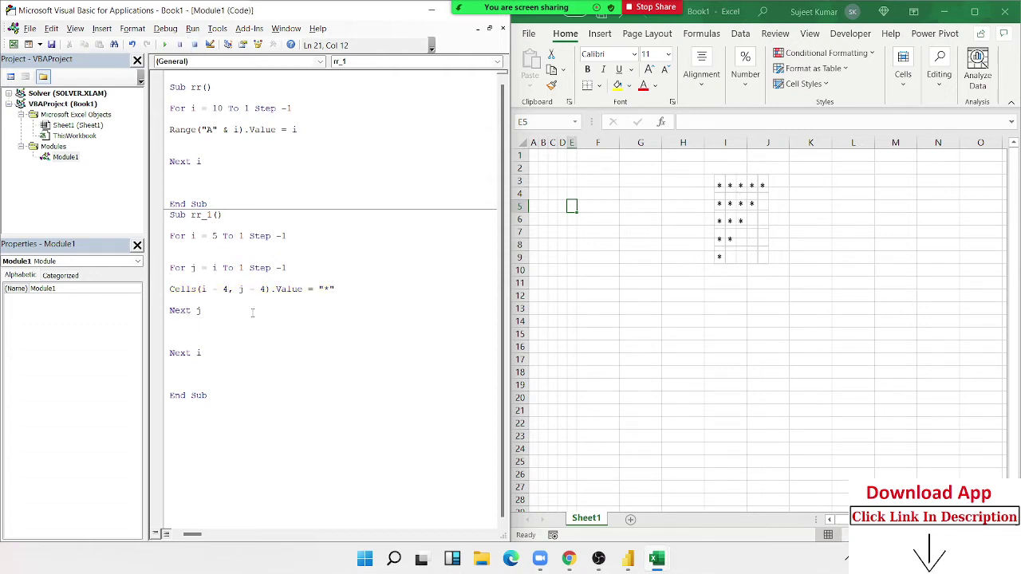
{"action": "left_click", "coordinate": [285, 279]}
{"action": "left_click_drag", "start_coordinate": [543, 372], "coordinate": [543, 195]}
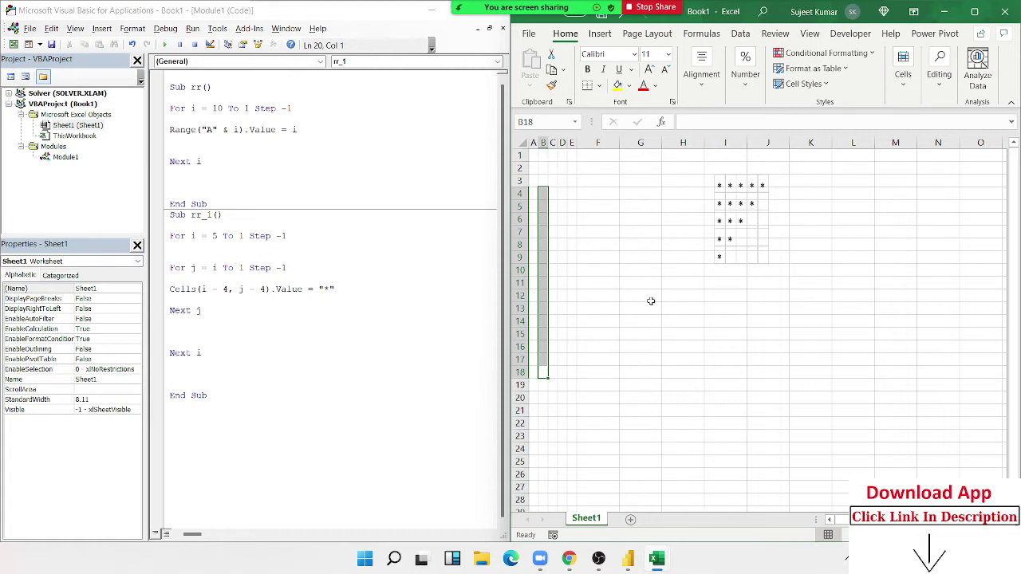
Change the loops to For i = 1 To 5 and For j = 1 To i.
{"action": "left_click_drag", "start_coordinate": [761, 309], "coordinate": [569, 319]}
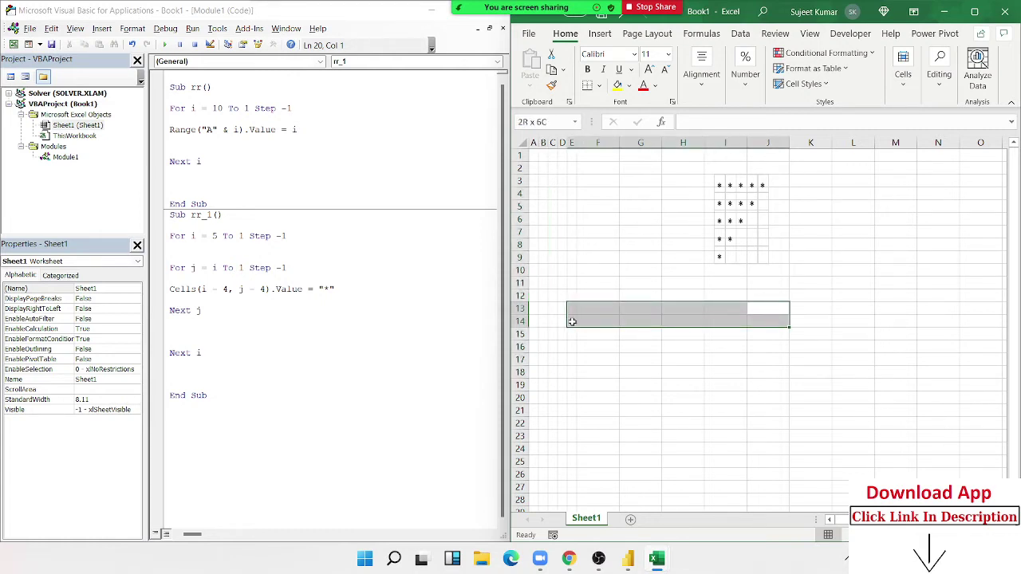
{"action": "left_click", "coordinate": [383, 331]}
{"action": "left_click", "coordinate": [335, 290]}
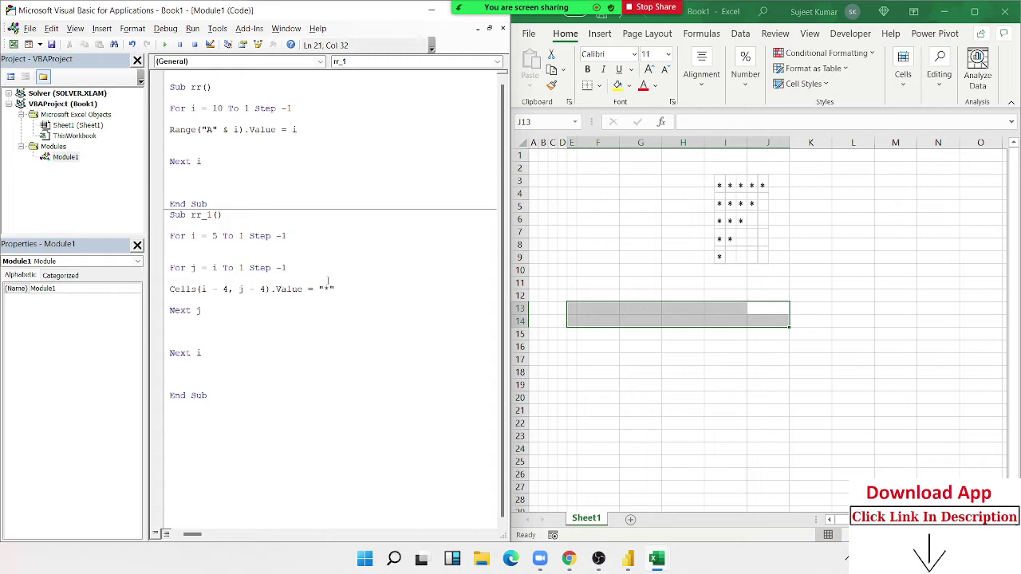
{"action": "left_click", "coordinate": [247, 136]}
{"action": "left_click", "coordinate": [350, 292]}
{"action": "left_click_drag", "start_coordinate": [210, 237], "coordinate": [217, 237]}
{"action": "type", "text": "1"}
{"action": "left_click_drag", "start_coordinate": [239, 236], "coordinate": [245, 236]}
{"action": "type", "text": "5"}
{"action": "left_click_drag", "start_coordinate": [211, 268], "coordinate": [218, 268]}
{"action": "key", "text": "Delete"}
{"action": "type", "text": "1"}
{"action": "double_click", "coordinate": [239, 269]}
{"action": "type", "text": "i"}
Rewrite the asterisk line as Cells(i, 5 - j).Value = "*".
{"action": "left_click_drag", "start_coordinate": [335, 289], "coordinate": [170, 280]}
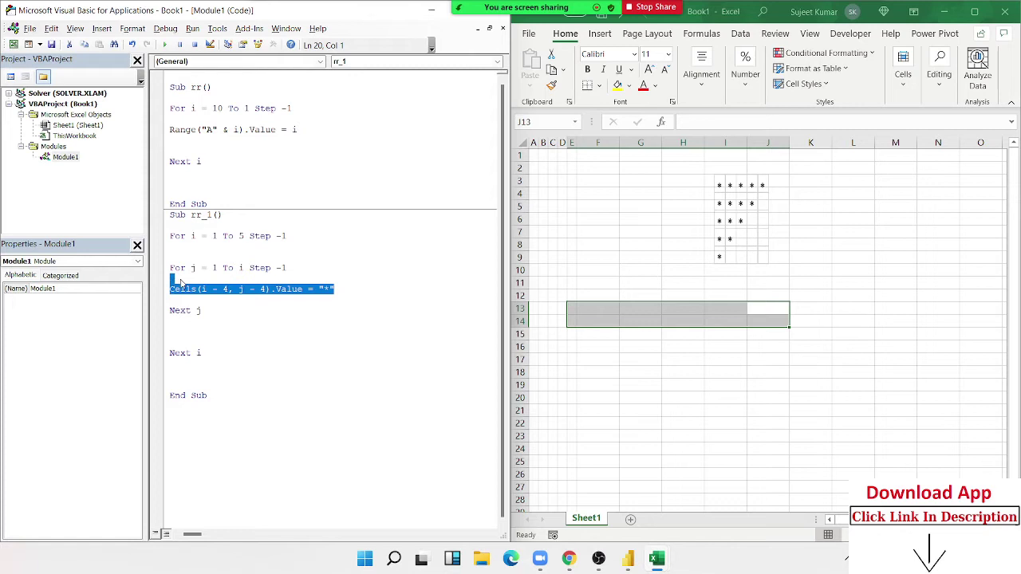
{"action": "key", "text": "BackSpace"}
{"action": "type", "text": "cells"}
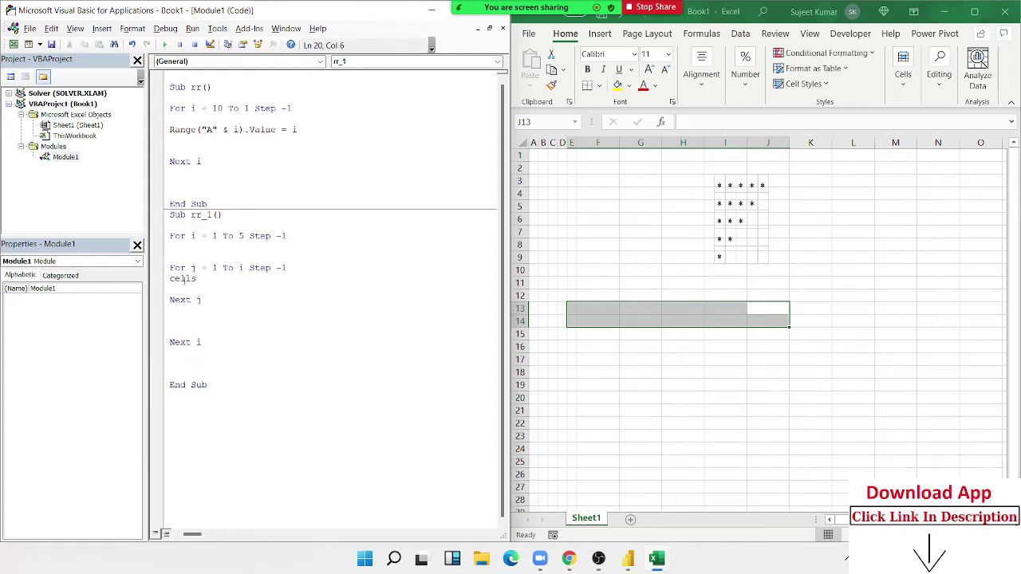
{"action": "type", "text": "("}
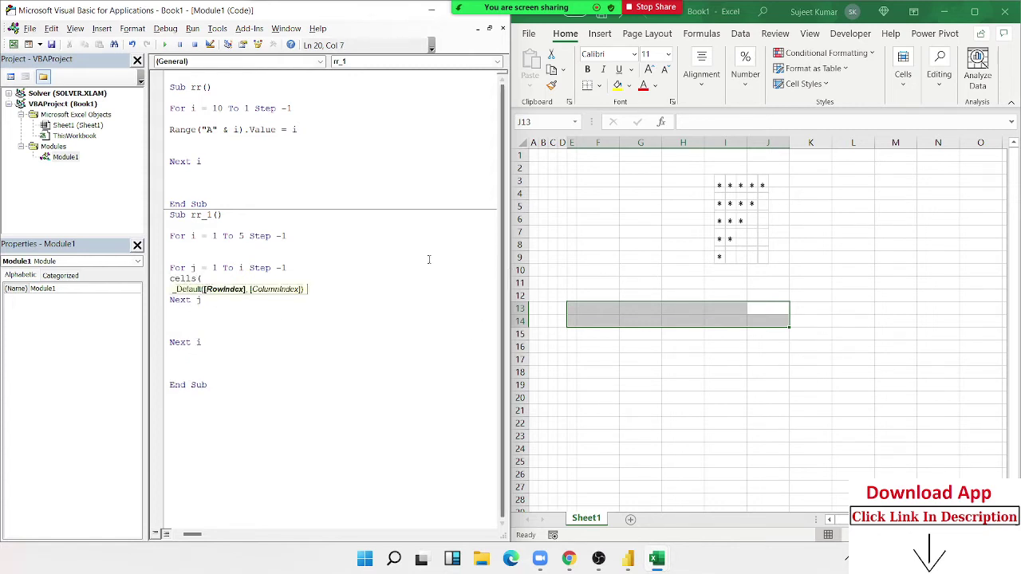
{"action": "type", "text": "i"}
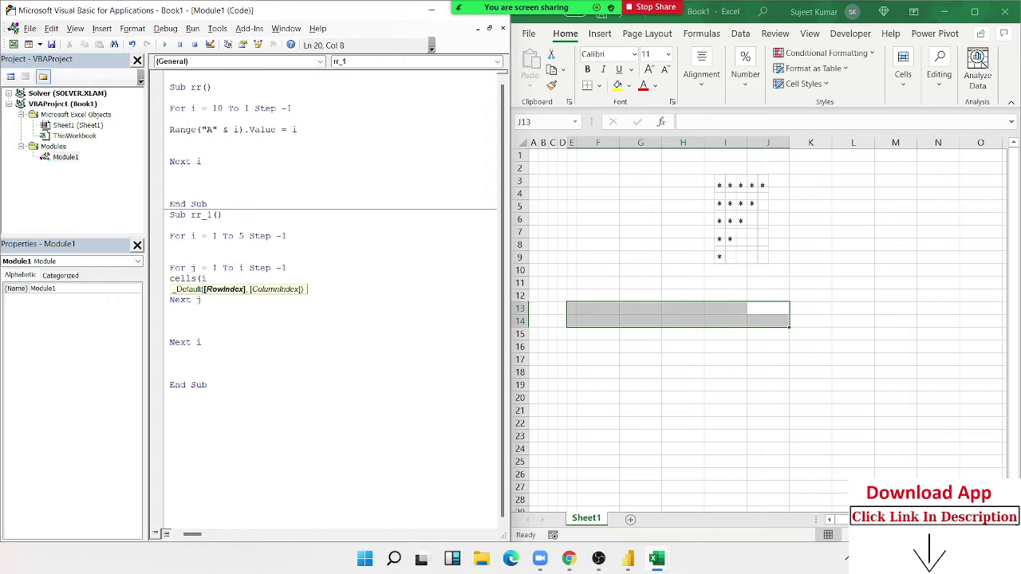
{"action": "type", "text": ",j)."}
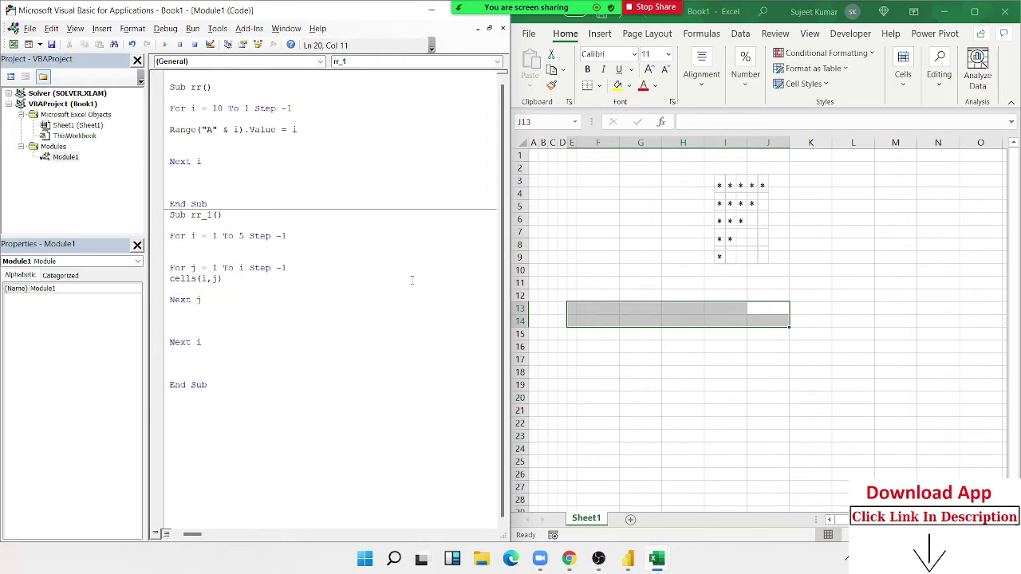
{"action": "type", "text": "value"}
{"action": "type", "text": " = \""}
{"action": "type", "text": "*\""}
{"action": "key", "text": "Down"}
{"action": "key", "text": "Down"}
{"action": "left_click", "coordinate": [223, 279]}
{"action": "type", "text": "+"}
{"action": "type", "text": "5"}
{"action": "key", "text": "BackSpace"}
{"action": "type", "text": "5"}
{"action": "key", "text": "BackSpace"}
{"action": "key", "text": "BackSpace"}
{"action": "type", "text": "-5"}
{"action": "key", "text": "BackSpace"}
{"action": "key", "text": "BackSpace"}
{"action": "key", "text": "BackSpace"}
{"action": "type", "text": "5"}
{"action": "type", "text": "-j"}
{"action": "left_click", "coordinate": [242, 331]}
Start stepping with F8 and delete Step -1 from both the For i and For j lines.
{"action": "key", "text": "F8"}
{"action": "key", "text": "F8"}
{"action": "key", "text": "F8"}
{"action": "key", "text": "F8"}
{"action": "left_click", "coordinate": [250, 236]}
{"action": "left_click_drag", "start_coordinate": [250, 235], "coordinate": [289, 236]}
{"action": "key", "text": "Delete"}
{"action": "left_click_drag", "start_coordinate": [287, 267], "coordinate": [252, 268]}
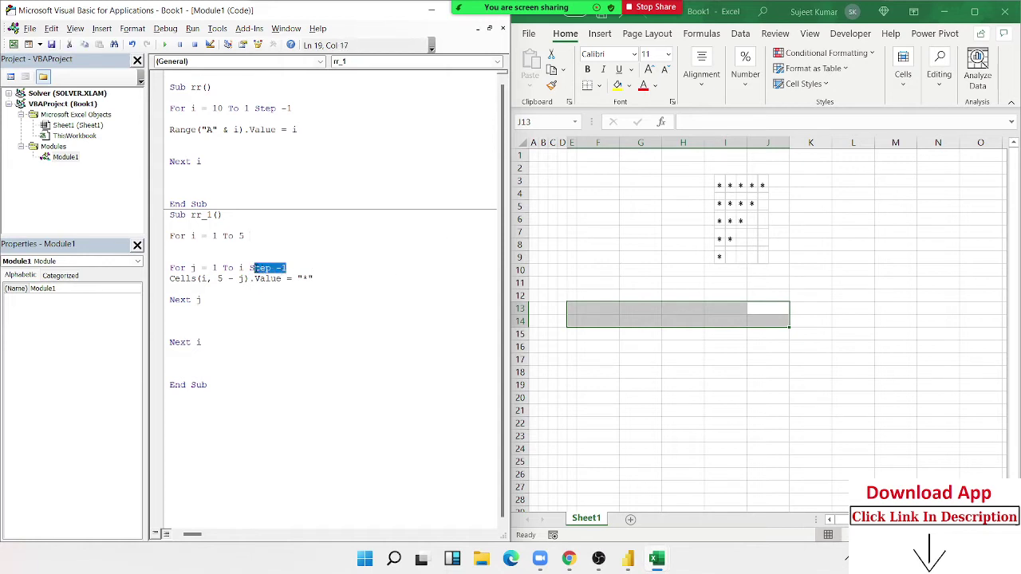
{"action": "key", "text": "Delete"}
{"action": "key", "text": "F8"}
{"action": "key", "text": "F8"}
{"action": "key", "text": "F8"}
{"action": "key", "text": "F8"}
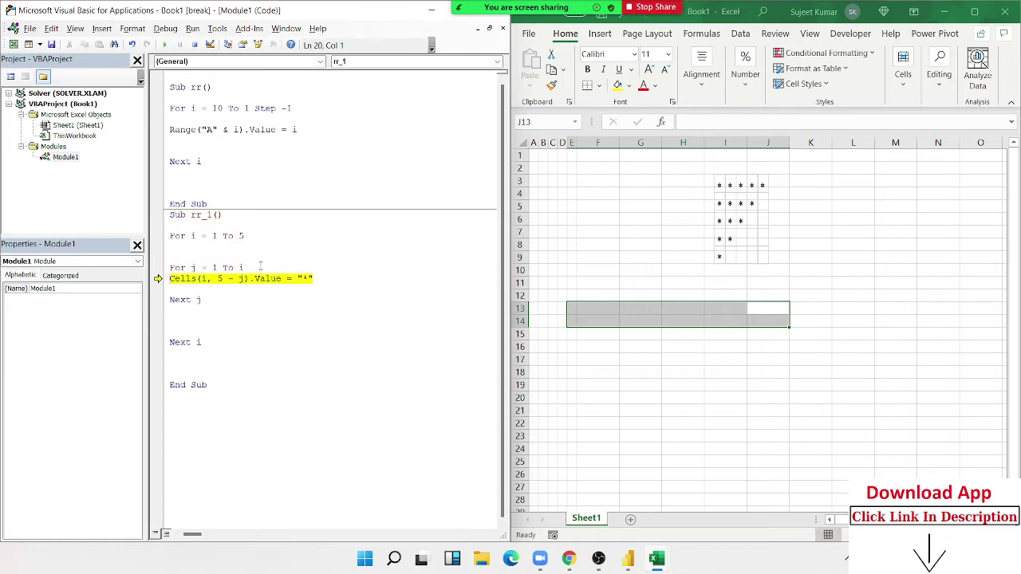
{"action": "key", "text": "F8"}
{"action": "key", "text": "F8"}
{"action": "key", "text": "F8"}
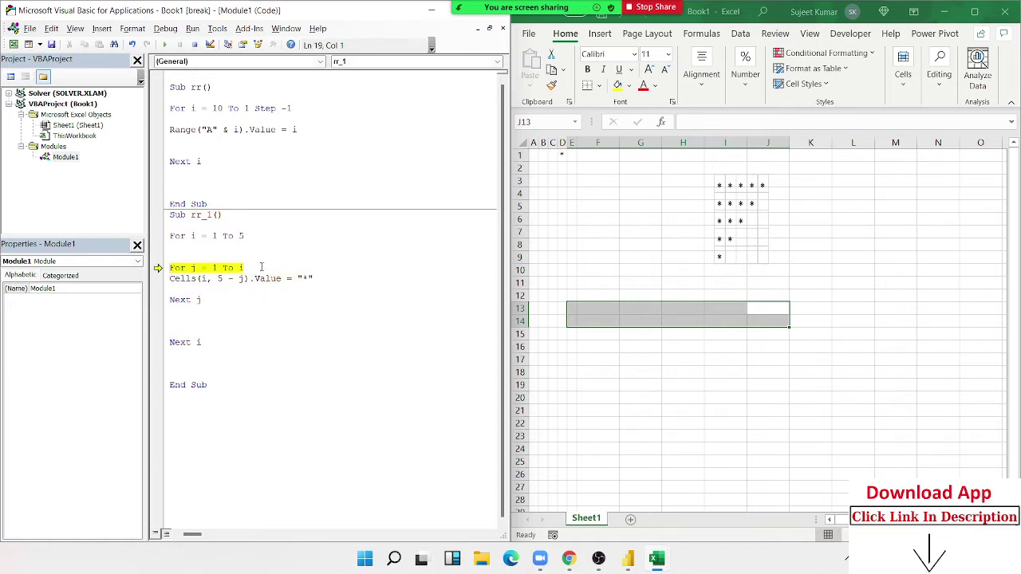
{"action": "key", "text": "F8"}
{"action": "key", "text": "F8"}
{"action": "key", "text": "F8"}
{"action": "key", "text": "F8"}
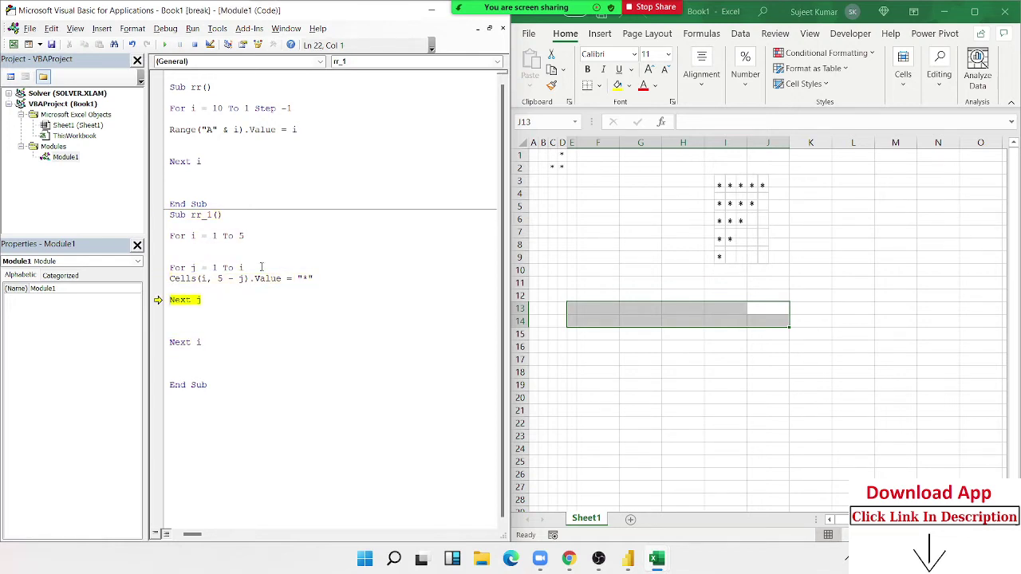
{"action": "key", "text": "F8"}
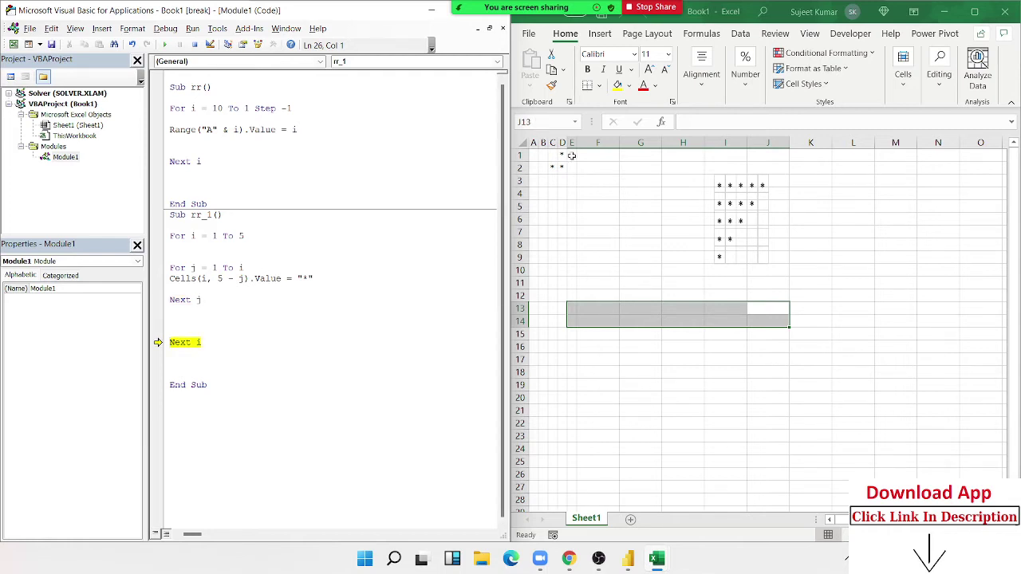
{"action": "left_click_drag", "start_coordinate": [570, 154], "coordinate": [536, 155]}
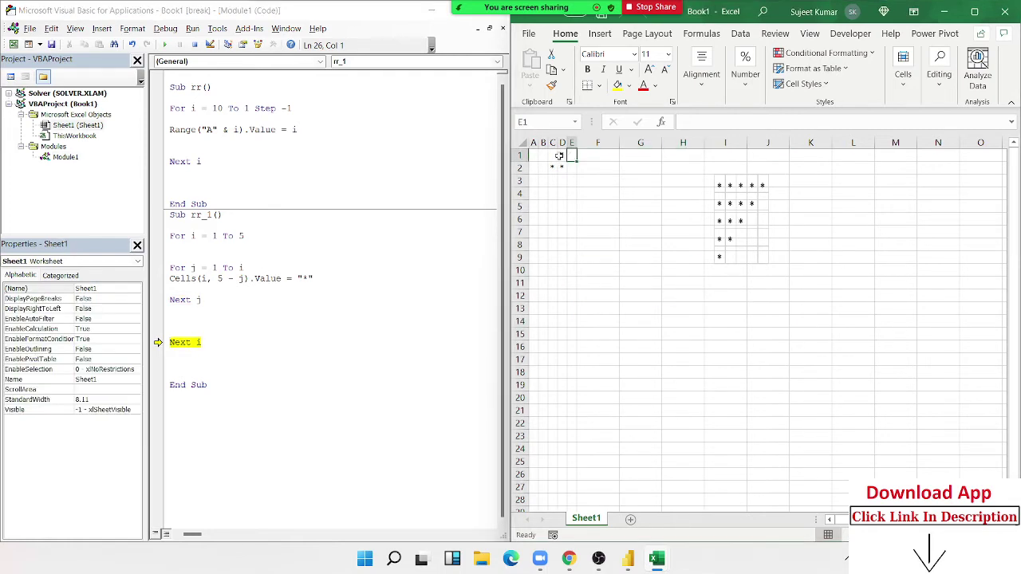
{"action": "left_click", "coordinate": [248, 234]}
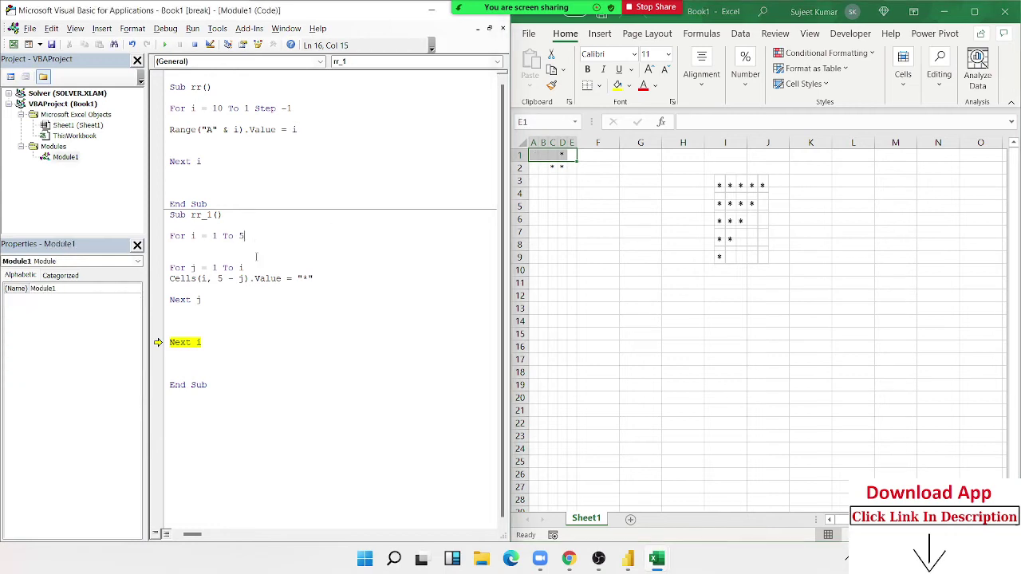
{"action": "left_click", "coordinate": [256, 270]}
{"action": "left_click", "coordinate": [194, 45]}
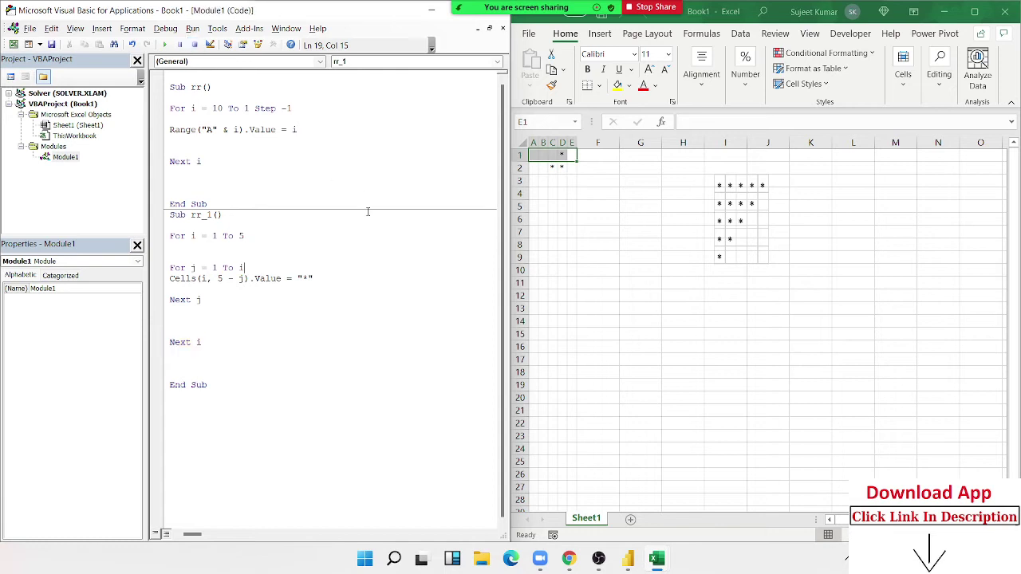
{"action": "left_click", "coordinate": [284, 299]}
{"action": "left_click", "coordinate": [567, 270]}
{"action": "left_click_drag", "start_coordinate": [563, 182], "coordinate": [532, 143]}
{"action": "key", "text": "Delete"}
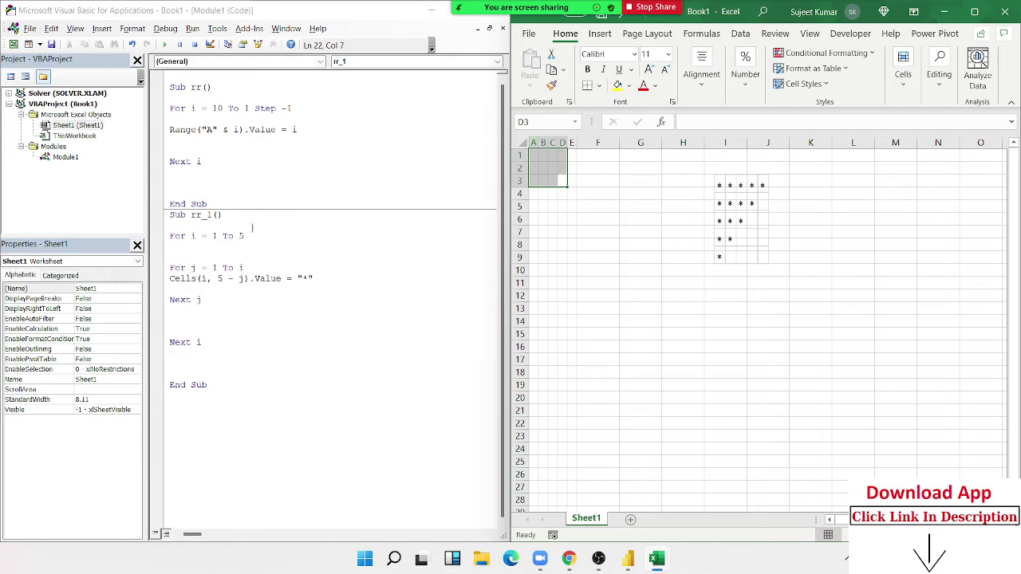
Change the For i loop's start value from 1 to 5.
{"action": "left_click", "coordinate": [218, 235]}
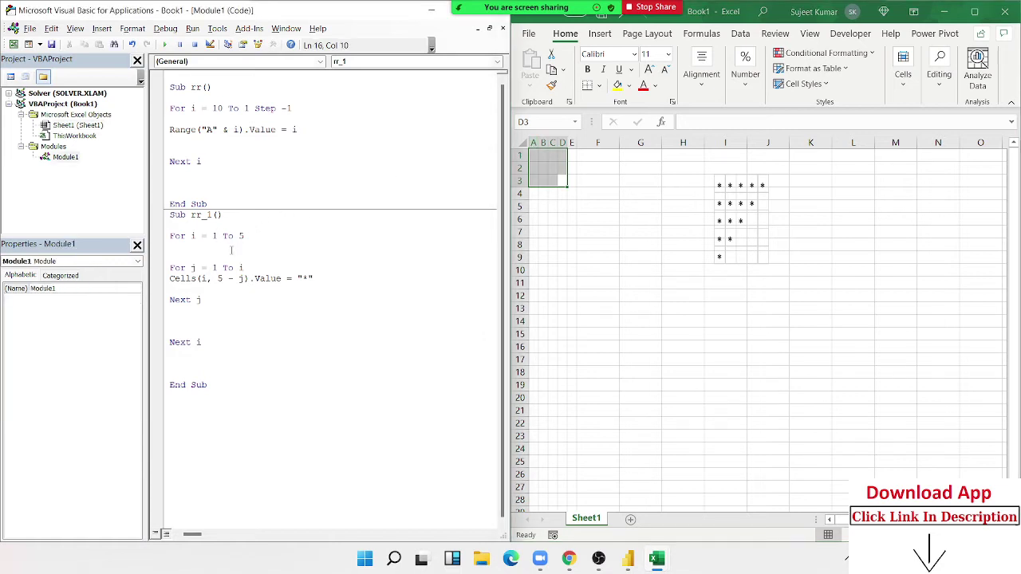
{"action": "key", "text": "BackSpace"}
{"action": "type", "text": "5"}
Move the star-triangle picture on Sheet1 to about H6:I12.
{"action": "left_click", "coordinate": [738, 206]}
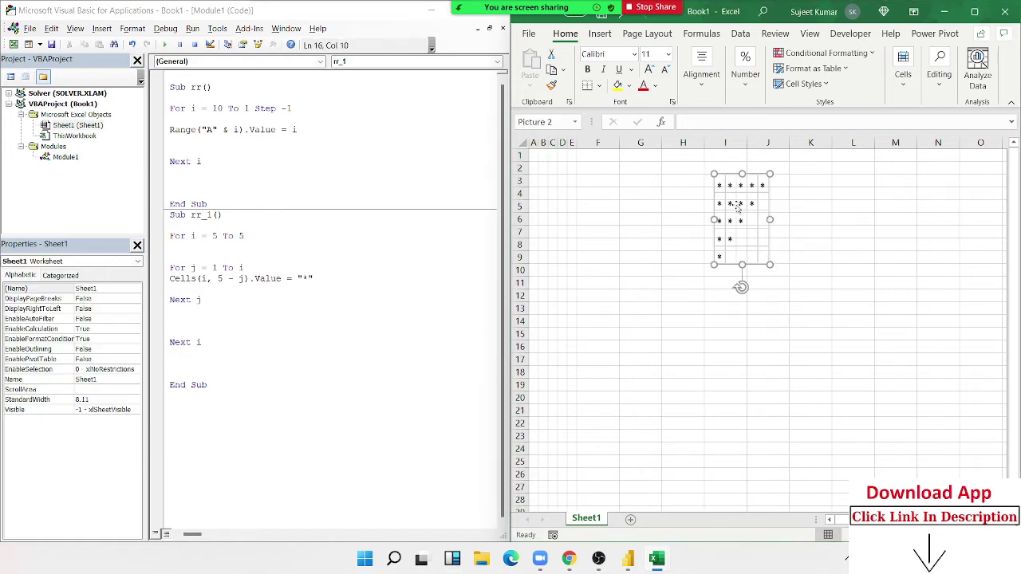
{"action": "left_click_drag", "start_coordinate": [738, 205], "coordinate": [766, 272]}
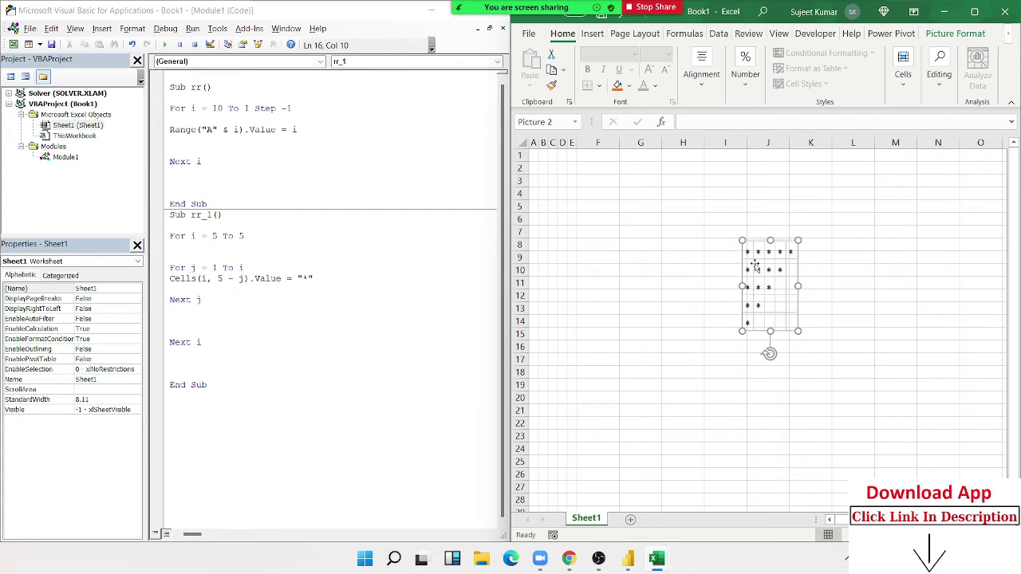
{"action": "left_click_drag", "start_coordinate": [746, 257], "coordinate": [684, 225]}
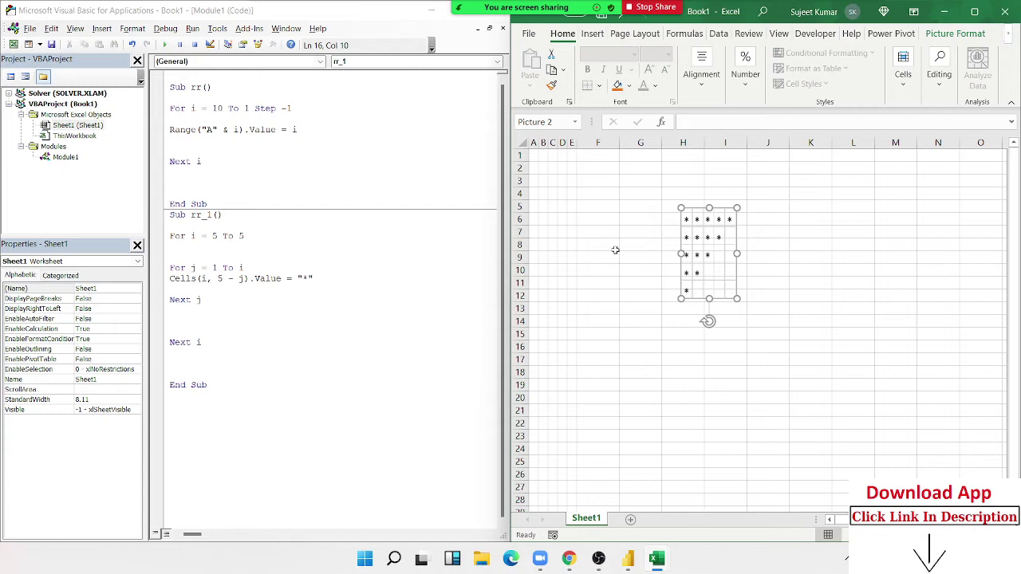
Restore the outer loop to For i = 1 To 5 and delete the blank line below it.
{"action": "left_click", "coordinate": [272, 242]}
{"action": "double_click", "coordinate": [240, 236]}
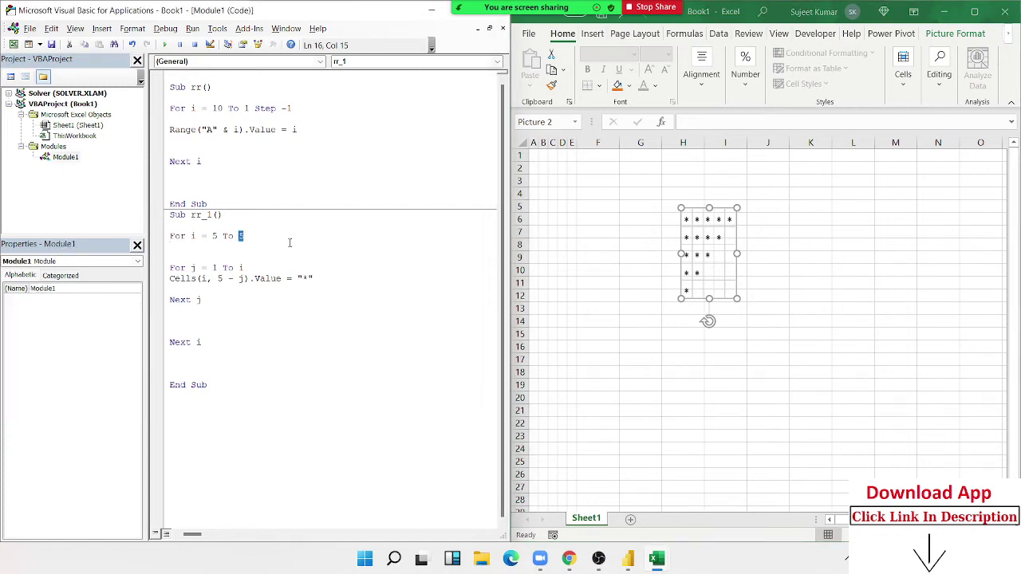
{"action": "type", "text": "1"}
{"action": "double_click", "coordinate": [214, 236]}
{"action": "type", "text": "1"}
{"action": "left_click", "coordinate": [262, 241]}
{"action": "double_click", "coordinate": [240, 236]}
{"action": "type", "text": "5"}
{"action": "key", "text": "Delete"}
{"action": "left_click", "coordinate": [234, 279]}
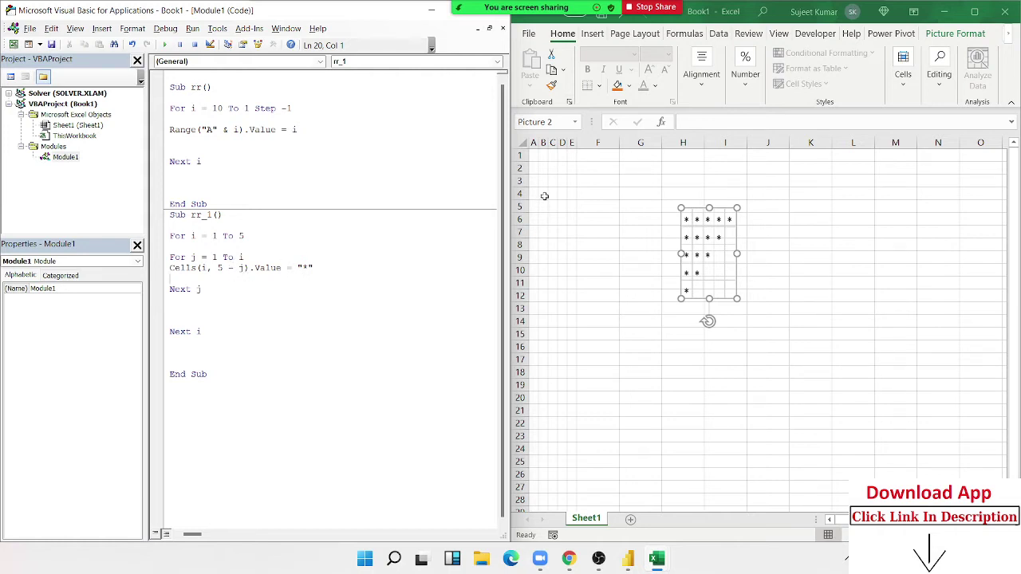
Select cell D1, then change the For j line to For j = 1 To 4 + i.
{"action": "left_click", "coordinate": [570, 156]}
{"action": "left_click", "coordinate": [561, 155]}
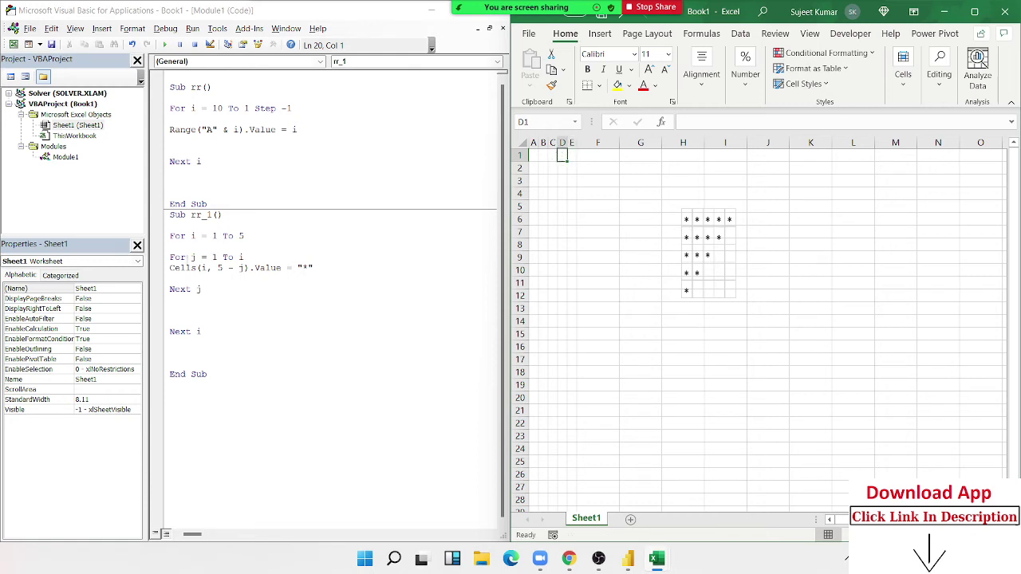
{"action": "left_click", "coordinate": [240, 257]}
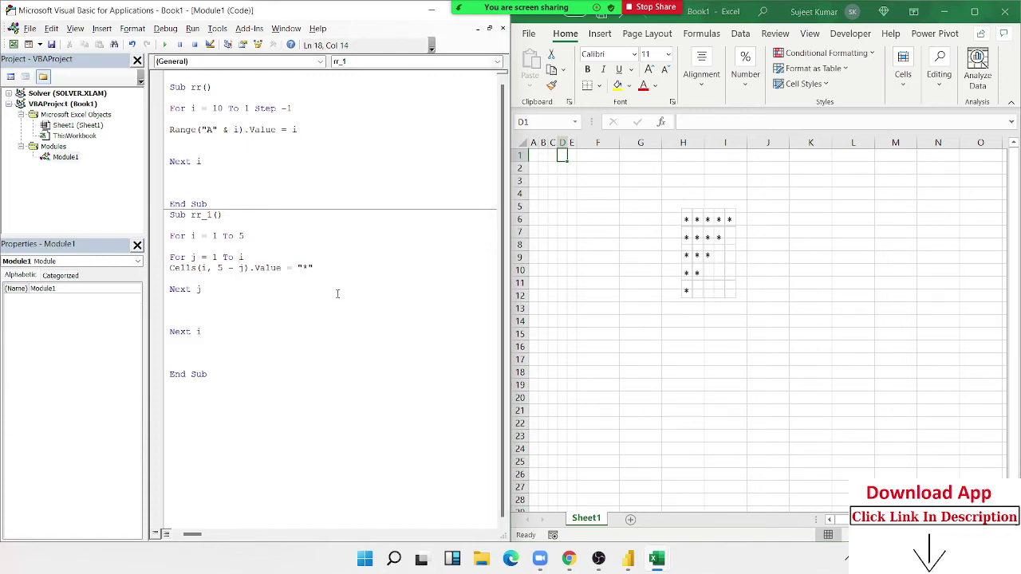
{"action": "type", "text": "6+"}
{"action": "key", "text": "BackSpace"}
{"action": "key", "text": "BackSpace"}
{"action": "type", "text": "5"}
{"action": "type", "text": "+"}
{"action": "key", "text": "BackSpace"}
{"action": "key", "text": "BackSpace"}
{"action": "type", "text": "4+"}
{"action": "left_click", "coordinate": [393, 348]}
{"action": "left_click", "coordinate": [268, 258]}
Run rr_1, fix error 1004 by changing to Cells(i, 6 - j), reset, and select A1:F2.
{"action": "left_click", "coordinate": [165, 45]}
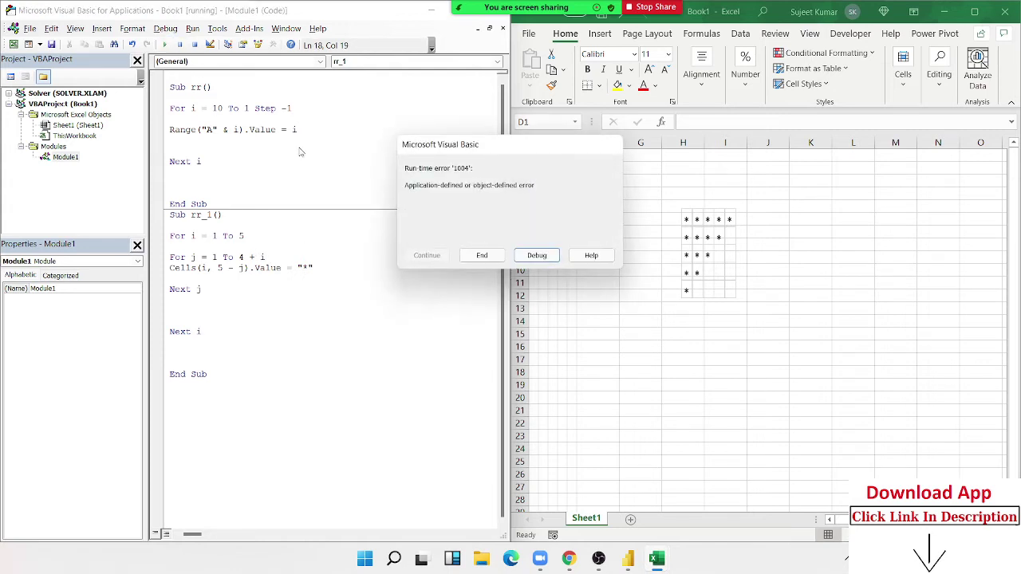
{"action": "left_click", "coordinate": [533, 255]}
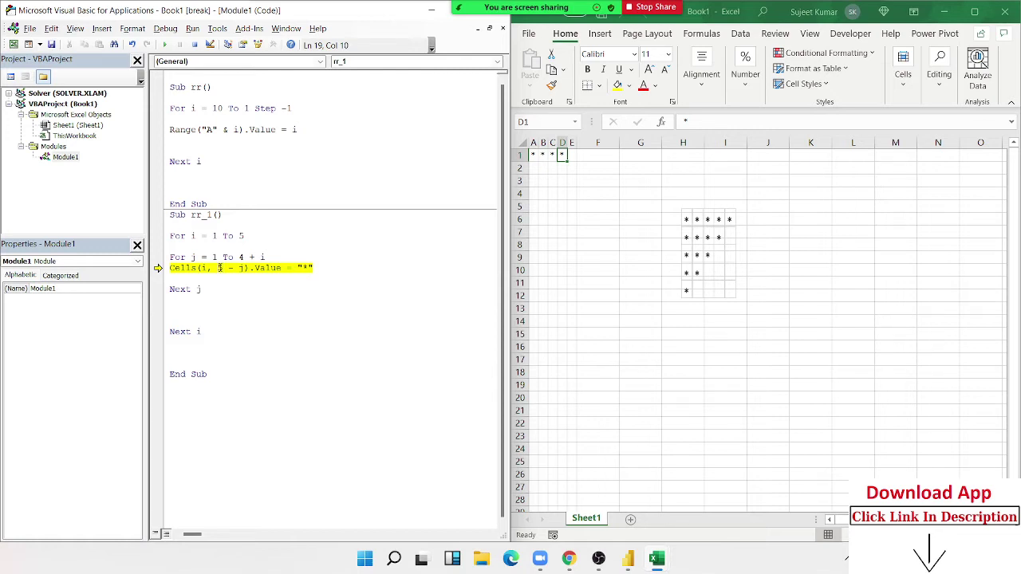
{"action": "double_click", "coordinate": [220, 268]}
{"action": "type", "text": "6"}
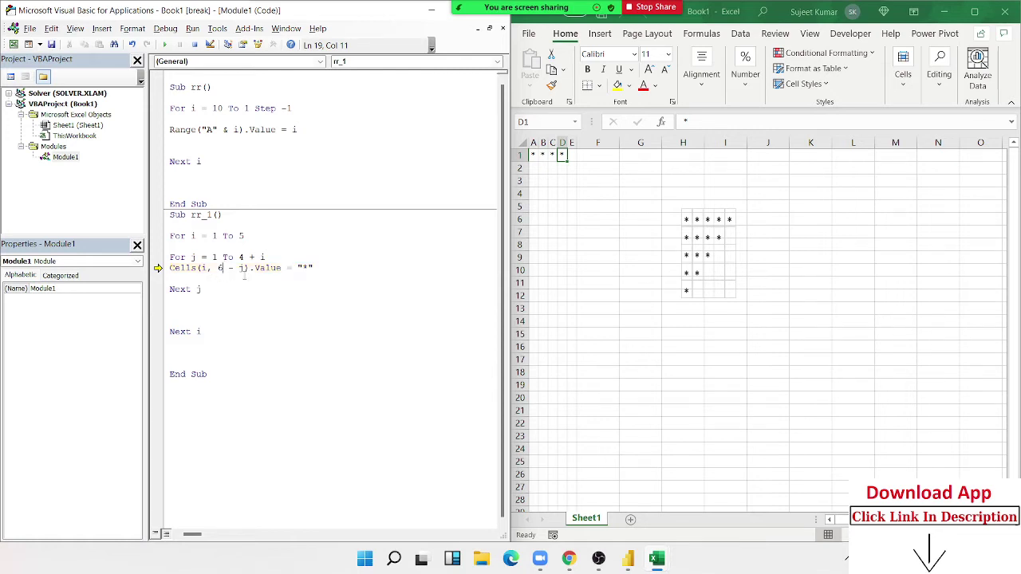
{"action": "key", "text": "Down"}
{"action": "left_click", "coordinate": [165, 46]}
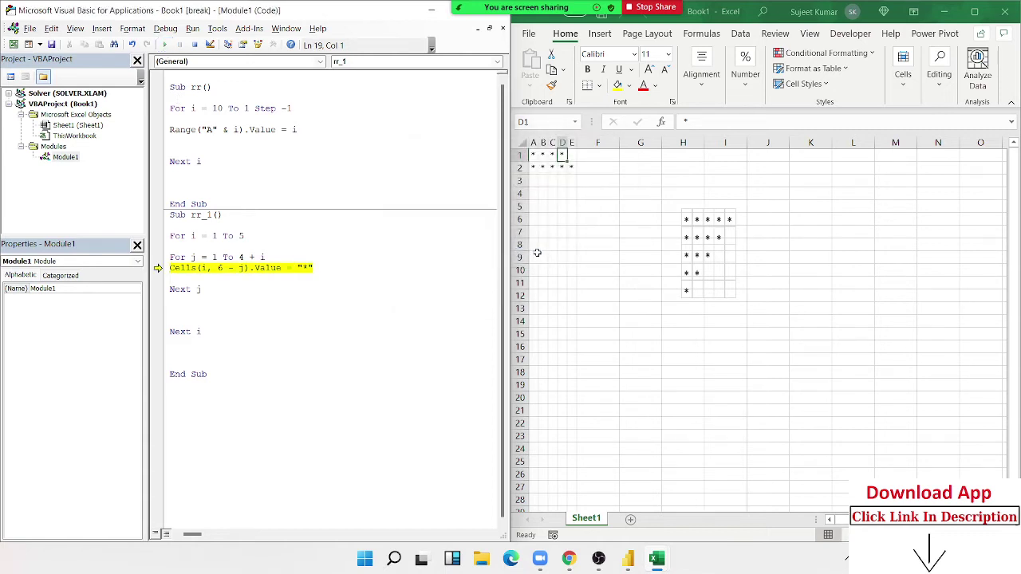
{"action": "left_click", "coordinate": [449, 276]}
{"action": "left_click", "coordinate": [197, 46]}
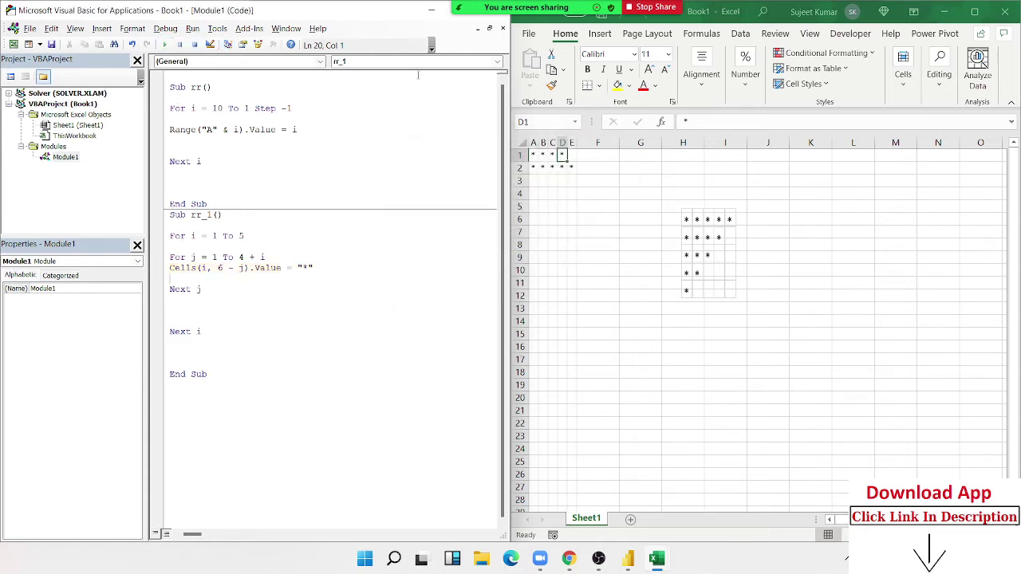
{"action": "left_click_drag", "start_coordinate": [594, 167], "coordinate": [520, 138]}
Clear the test stars from A1:F2 and change rr_1's Cells(i, 6 - j) to Cells(i, j).
{"action": "key", "text": "Delete"}
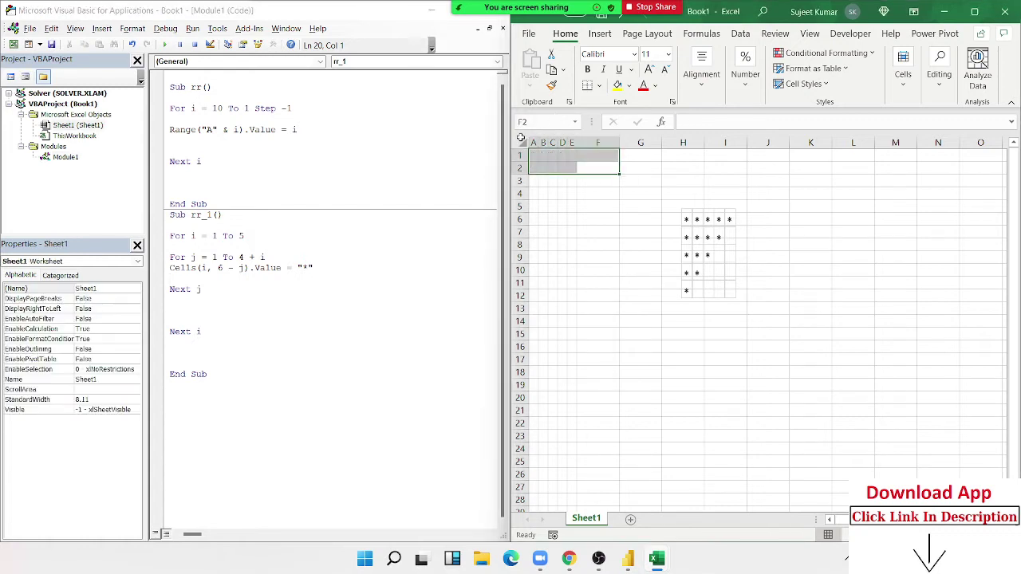
{"action": "left_click", "coordinate": [273, 278]}
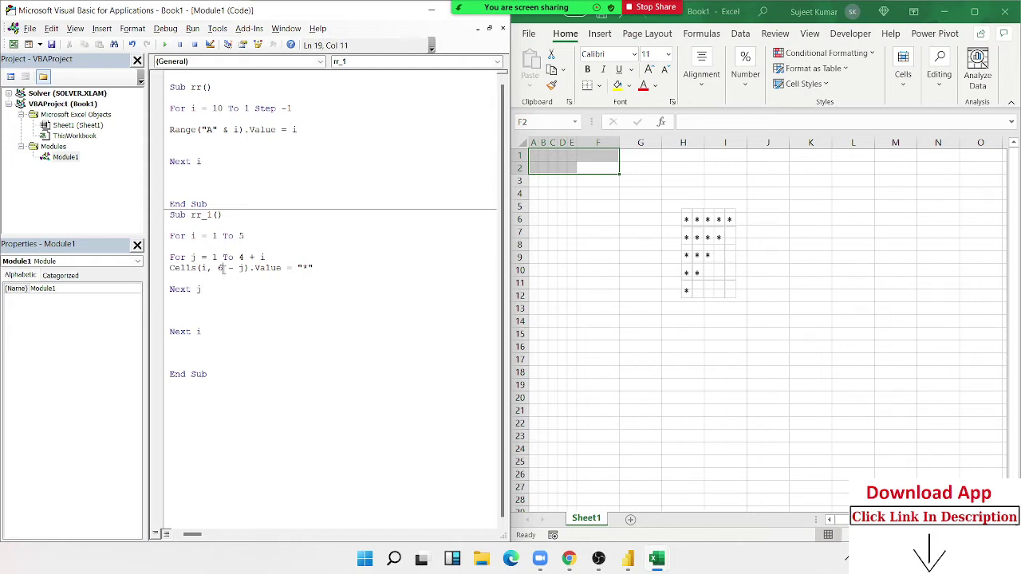
{"action": "key", "text": "F8"}
{"action": "key", "text": "F8"}
{"action": "key", "text": "F8"}
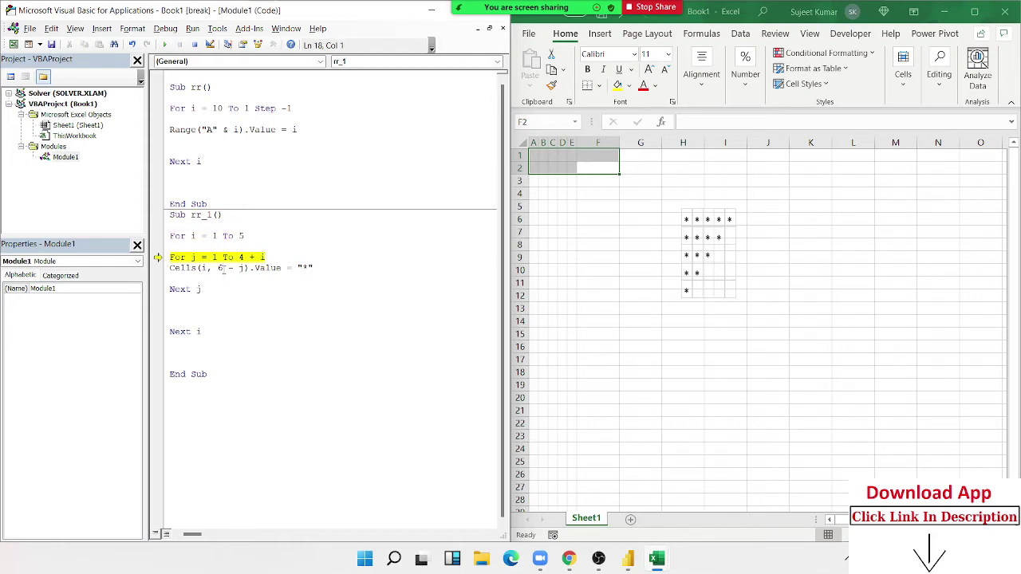
{"action": "key", "text": "F8"}
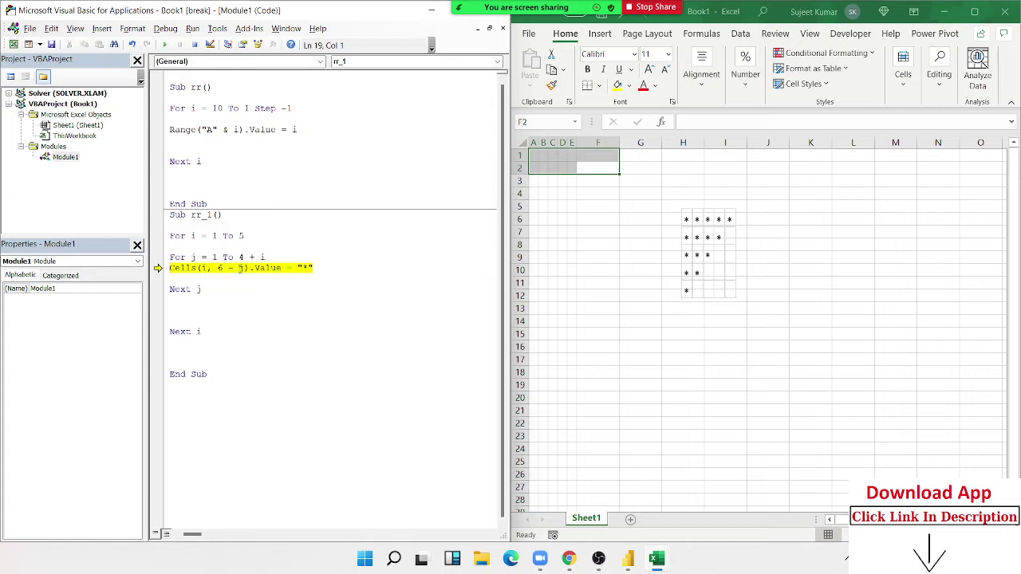
{"action": "left_click", "coordinate": [237, 269]}
{"action": "left_click_drag", "start_coordinate": [235, 269], "coordinate": [218, 269]}
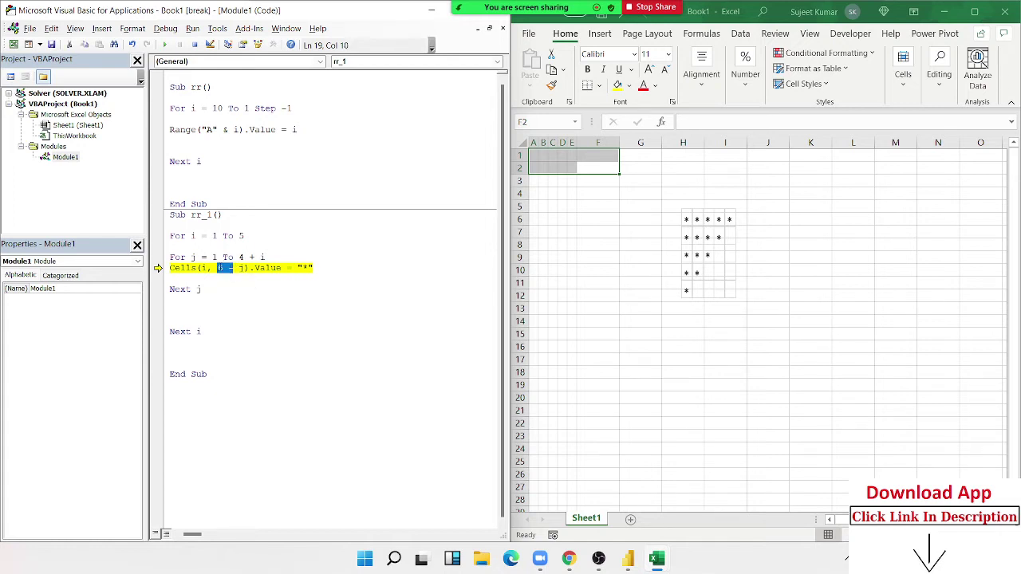
{"action": "key", "text": "Delete"}
{"action": "left_click", "coordinate": [202, 281]}
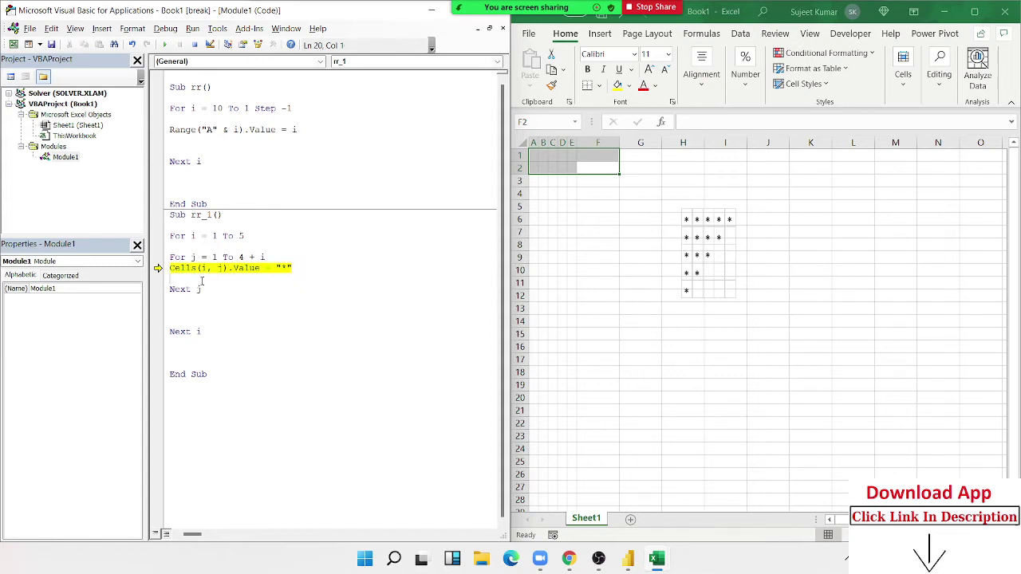
Step through rr_1 row by row, then run it to completion and check Sheet1.
{"action": "key", "text": "F8"}
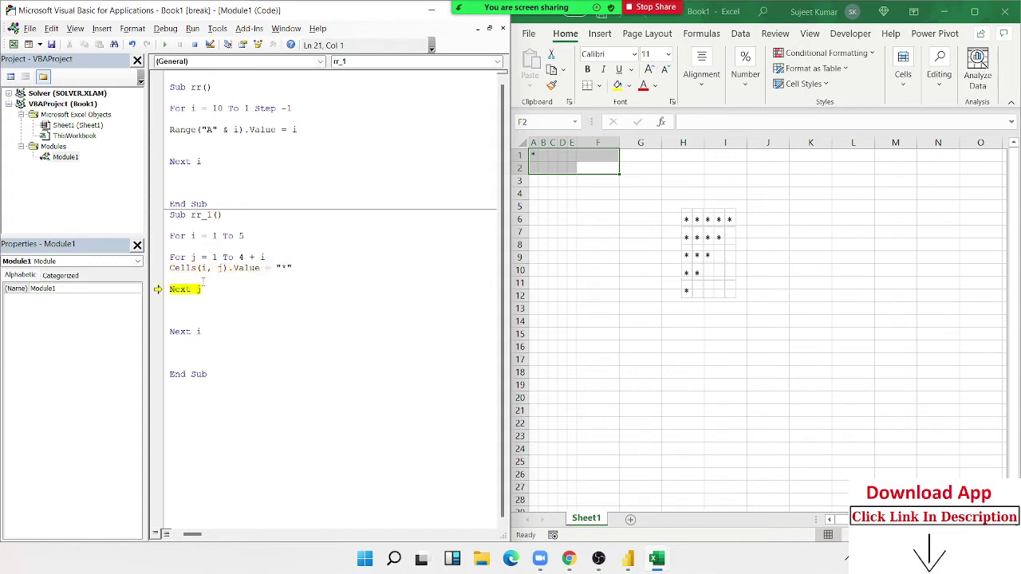
{"action": "key", "text": "F8"}
{"action": "key", "text": "F8"}
{"action": "key", "text": "F8"}
{"action": "key", "text": "F8"}
{"action": "key", "text": "F8"}
{"action": "key", "text": "F8"}
{"action": "key", "text": "F8"}
{"action": "key", "text": "F8"}
{"action": "key", "text": "F8"}
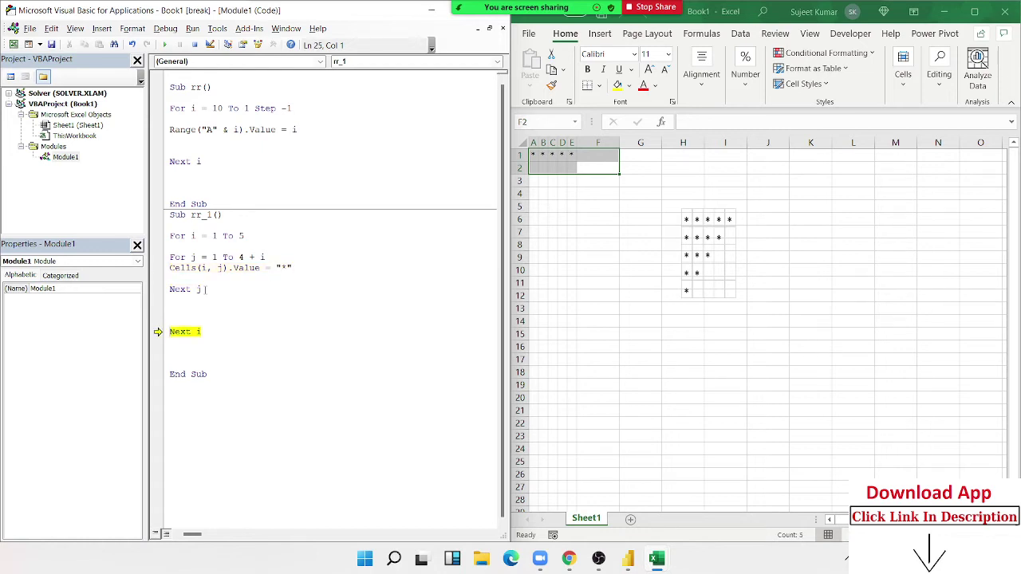
{"action": "key", "text": "F8"}
{"action": "key", "text": "F8"}
{"action": "key", "text": "F8"}
{"action": "key", "text": "F8"}
{"action": "key", "text": "F8"}
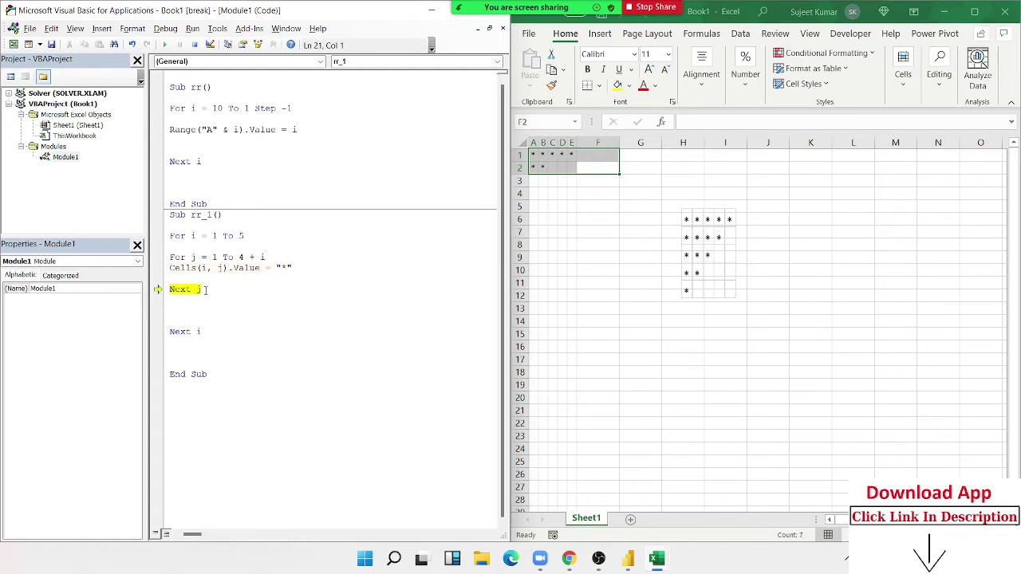
{"action": "key", "text": "F8"}
{"action": "key", "text": "F8"}
{"action": "key", "text": "F8"}
{"action": "key", "text": "F8"}
{"action": "key", "text": "F8"}
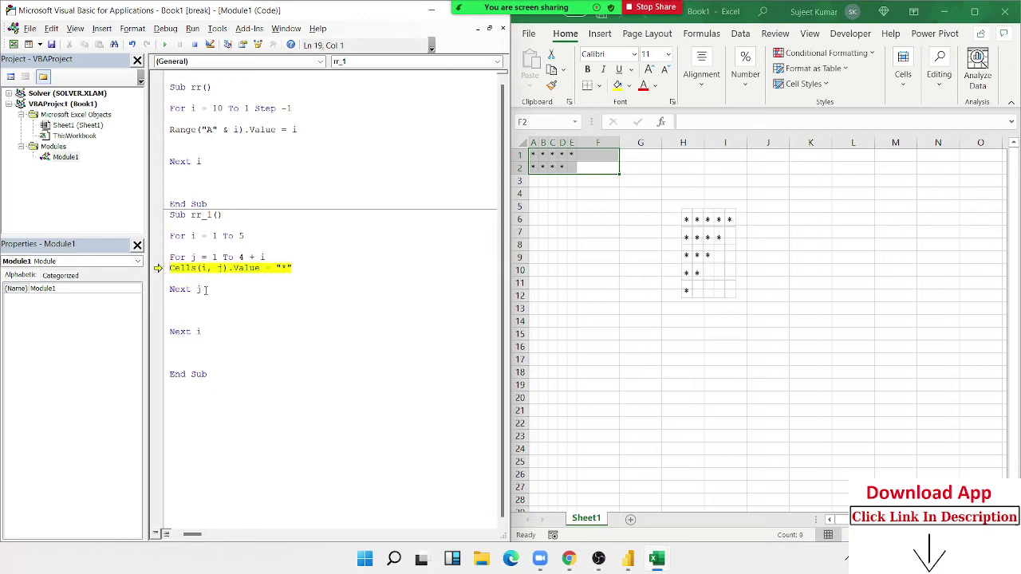
{"action": "key", "text": "F8"}
{"action": "key", "text": "F8"}
{"action": "key", "text": "F8"}
{"action": "key", "text": "F8"}
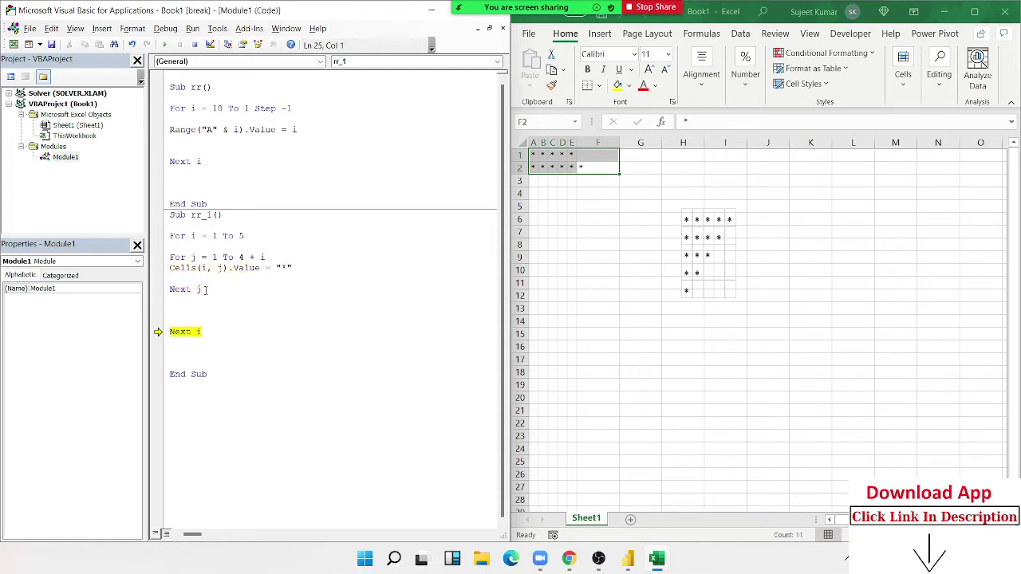
{"action": "key", "text": "F8"}
{"action": "key", "text": "F8"}
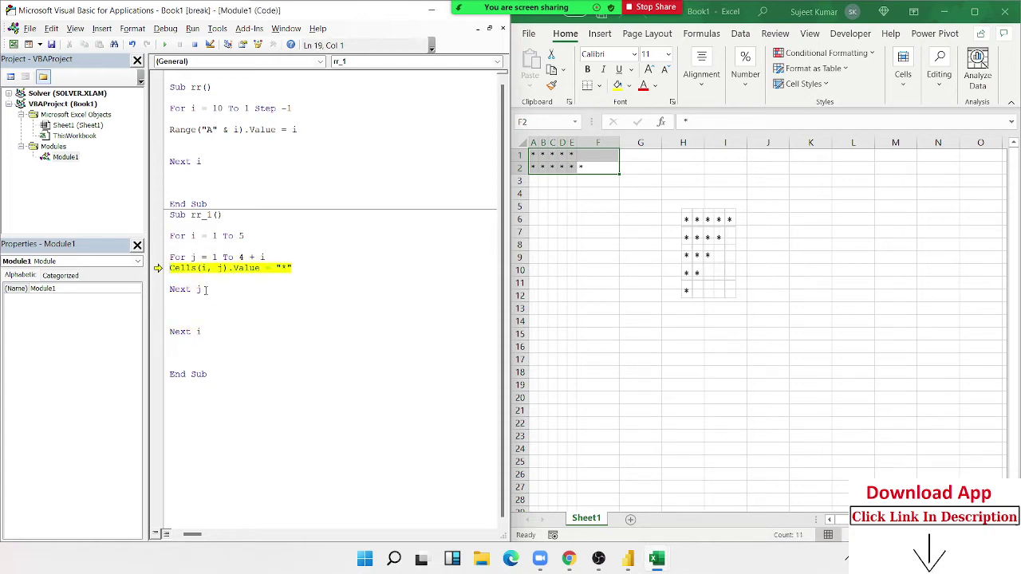
{"action": "key", "text": "F8"}
{"action": "key", "text": "F8"}
{"action": "key", "text": "F8"}
{"action": "key", "text": "F8"}
{"action": "key", "text": "F8"}
{"action": "key", "text": "F8"}
{"action": "left_click", "coordinate": [165, 46]}
{"action": "left_click", "coordinate": [565, 244]}
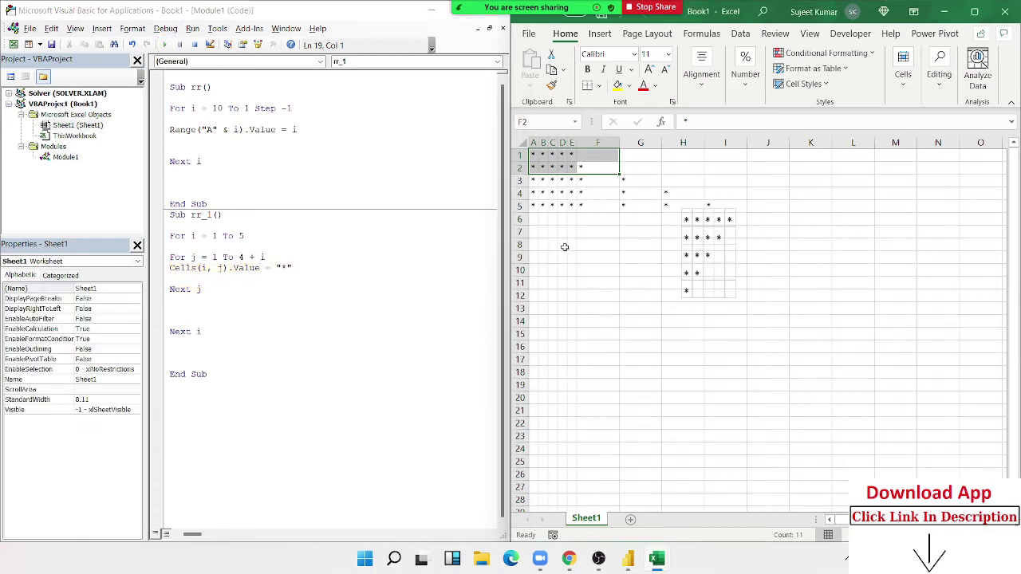
Move the triangle picture to column M and clear the stars from A1:I5.
{"action": "left_click_drag", "start_coordinate": [705, 235], "coordinate": [891, 248]}
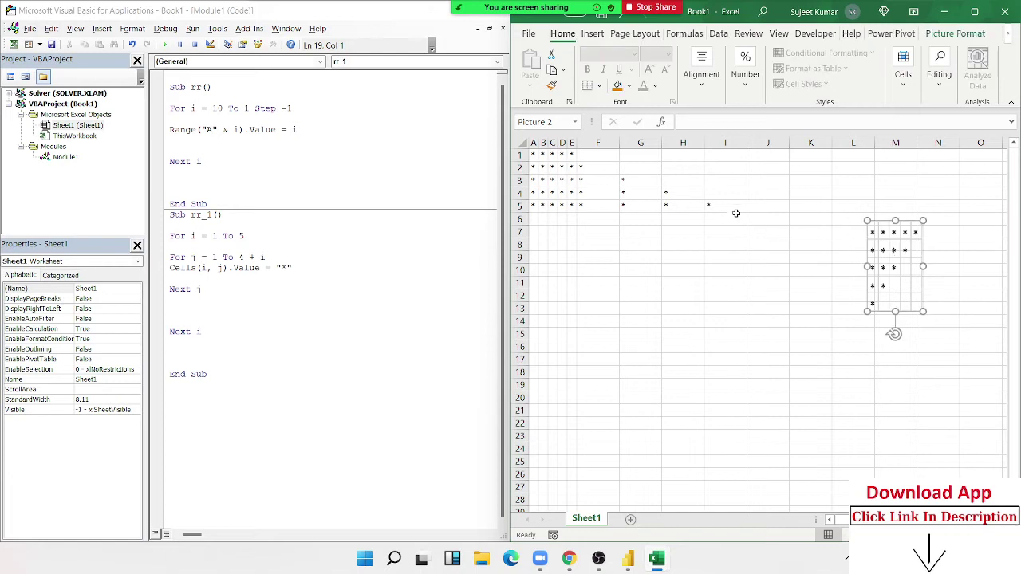
{"action": "left_click_drag", "start_coordinate": [725, 206], "coordinate": [507, 152]}
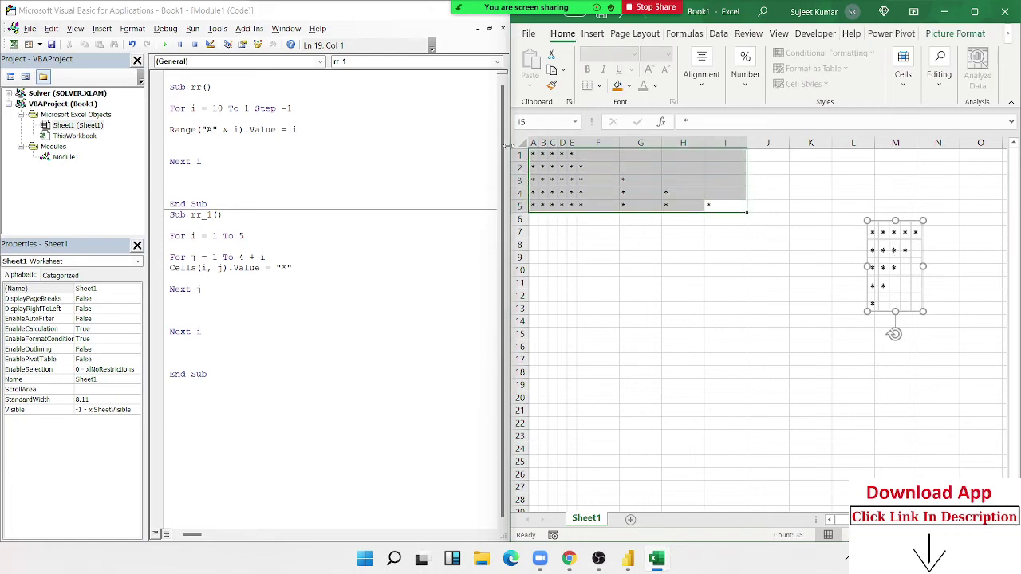
{"action": "key", "text": "Delete"}
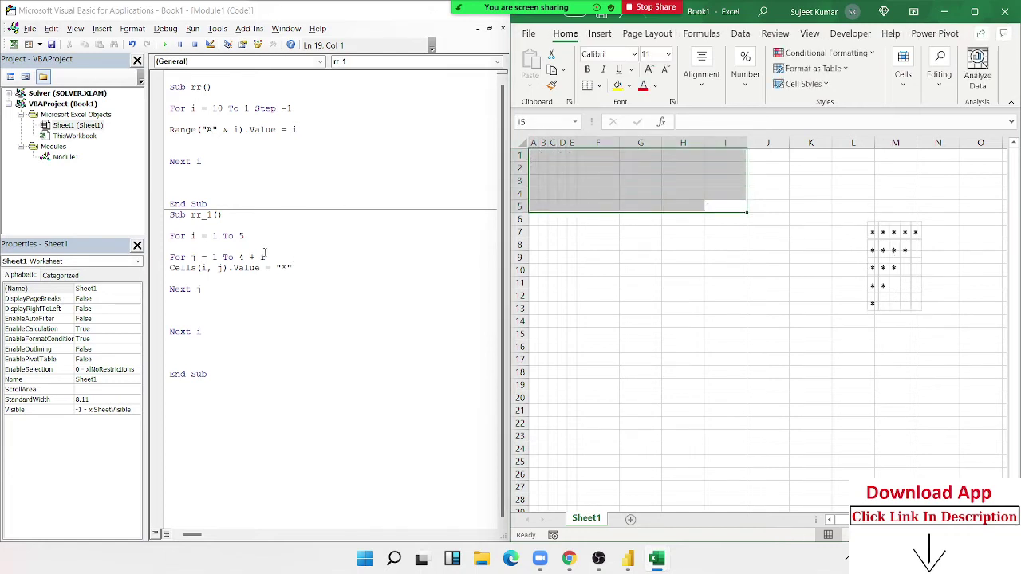
Change the For j loop limit from 4 + i to 6 - i.
{"action": "left_click", "coordinate": [264, 252]}
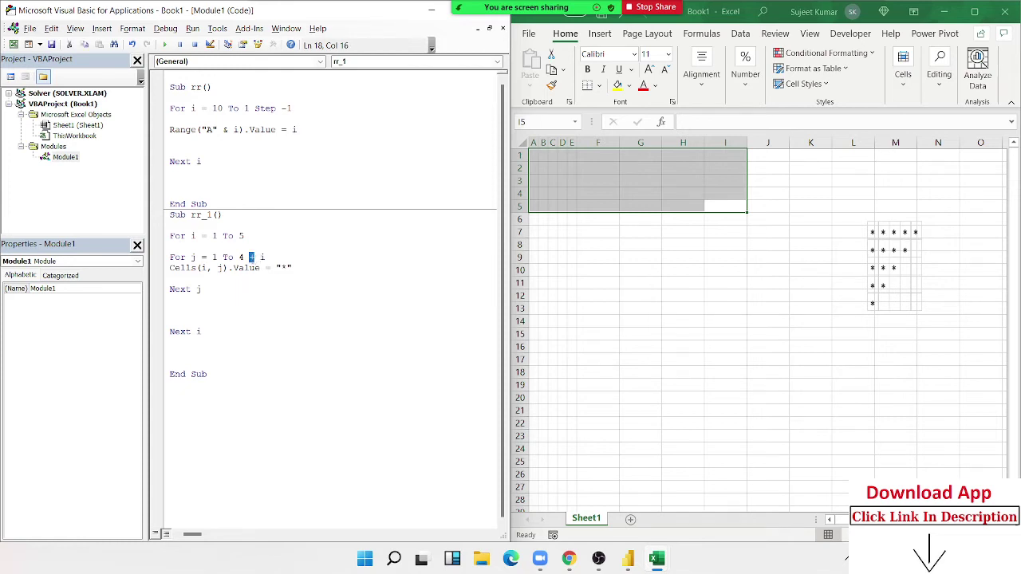
{"action": "left_click_drag", "start_coordinate": [252, 258], "coordinate": [238, 257]}
{"action": "type", "text": "6"}
{"action": "type", "text": " -"}
{"action": "left_click", "coordinate": [246, 277]}
Step through rr_1 and check the five-to-one star triangle in A1:E5.
{"action": "key", "text": "F8"}
{"action": "key", "text": "F8"}
{"action": "key", "text": "F8"}
{"action": "key", "text": "F8"}
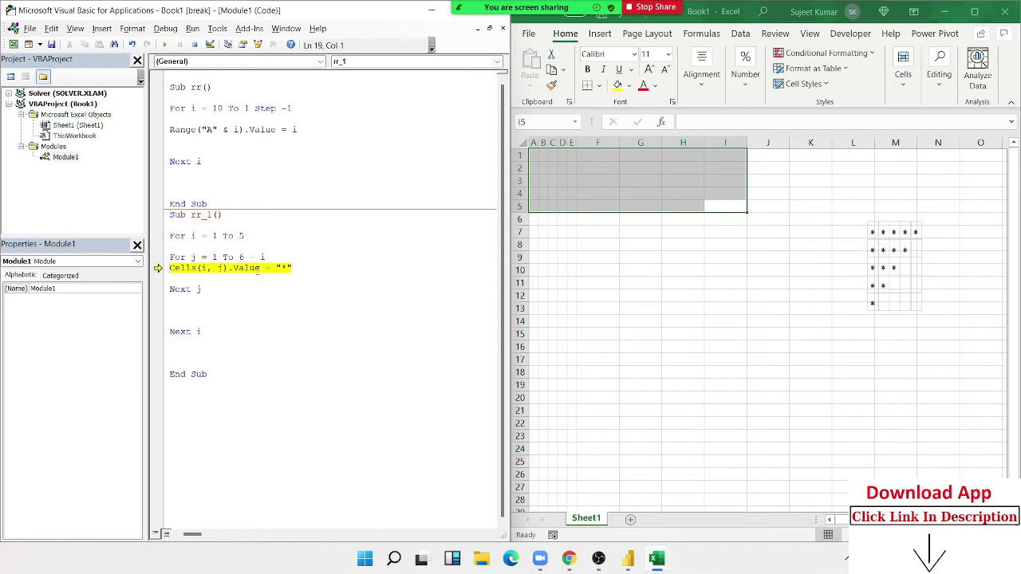
{"action": "key", "text": "F8"}
{"action": "key", "text": "F8"}
{"action": "key", "text": "F8"}
{"action": "key", "text": "F8"}
{"action": "key", "text": "F8"}
{"action": "key", "text": "F8"}
{"action": "key", "text": "F8"}
{"action": "key", "text": "F8"}
{"action": "key", "text": "F8"}
{"action": "key", "text": "F8"}
{"action": "key", "text": "F8"}
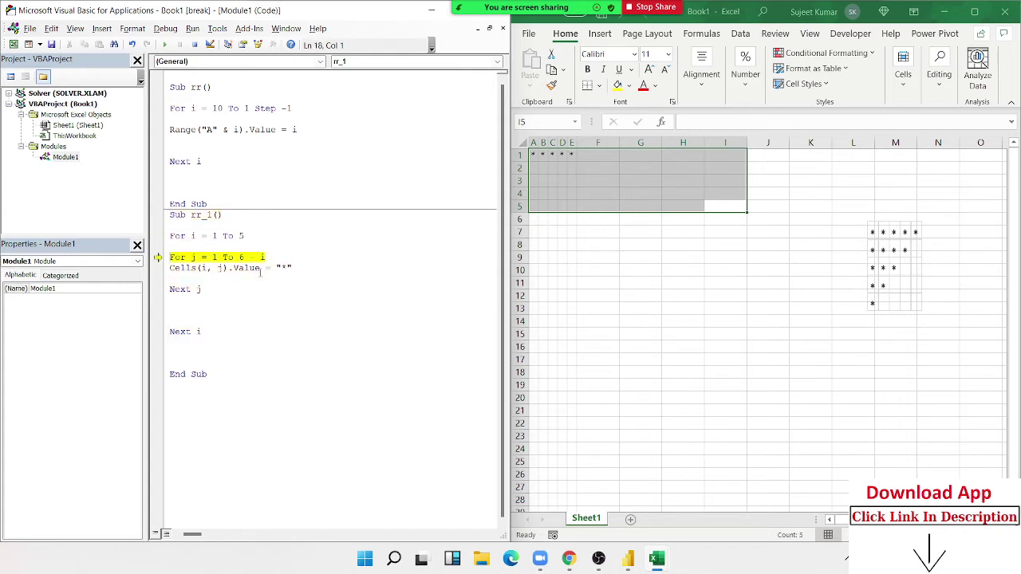
{"action": "key", "text": "F8"}
{"action": "key", "text": "F8"}
{"action": "key", "text": "F8"}
{"action": "key", "text": "F8"}
{"action": "key", "text": "F8"}
{"action": "key", "text": "F8"}
{"action": "key", "text": "F8"}
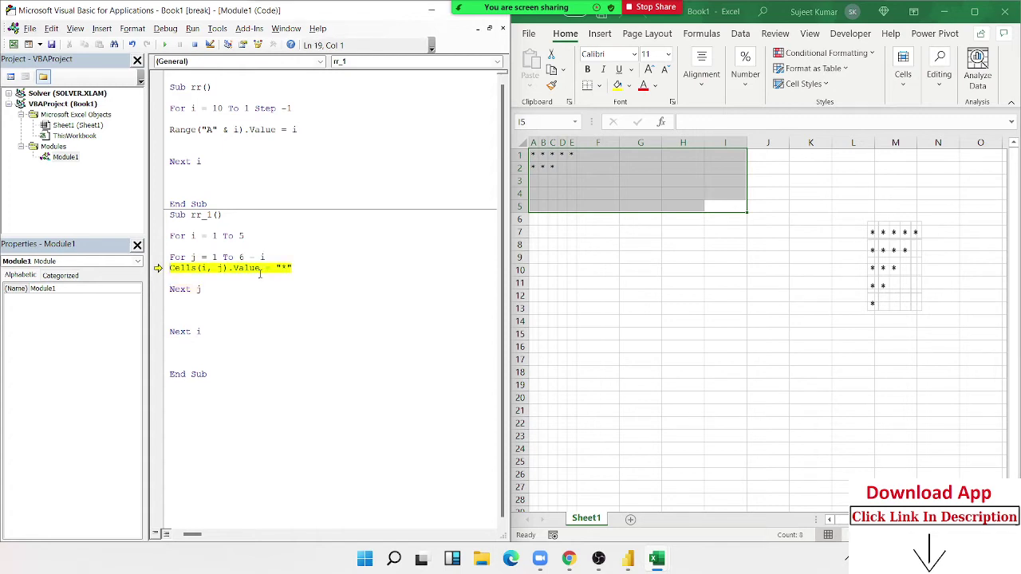
{"action": "key", "text": "F8"}
{"action": "key", "text": "F8"}
{"action": "key", "text": "F8"}
{"action": "key", "text": "F8"}
{"action": "key", "text": "F8"}
{"action": "key", "text": "F8"}
{"action": "key", "text": "F8"}
{"action": "key", "text": "F8"}
{"action": "key", "text": "F8"}
{"action": "key", "text": "F8"}
{"action": "key", "text": "F8"}
{"action": "key", "text": "F8"}
{"action": "key", "text": "F8"}
{"action": "key", "text": "F8"}
{"action": "key", "text": "F8"}
{"action": "key", "text": "F8"}
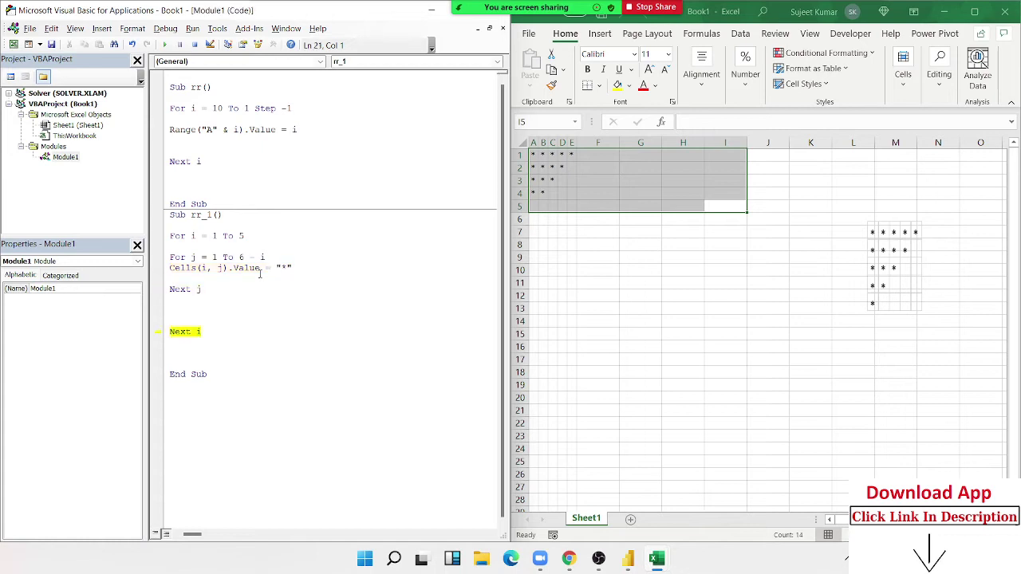
{"action": "key", "text": "F8"}
{"action": "key", "text": "F8"}
{"action": "key", "text": "F8"}
{"action": "key", "text": "F8"}
{"action": "key", "text": "F8"}
{"action": "key", "text": "F8"}
{"action": "key", "text": "F8"}
{"action": "key", "text": "Up"}
{"action": "key", "text": "Up"}
{"action": "key", "text": "Up"}
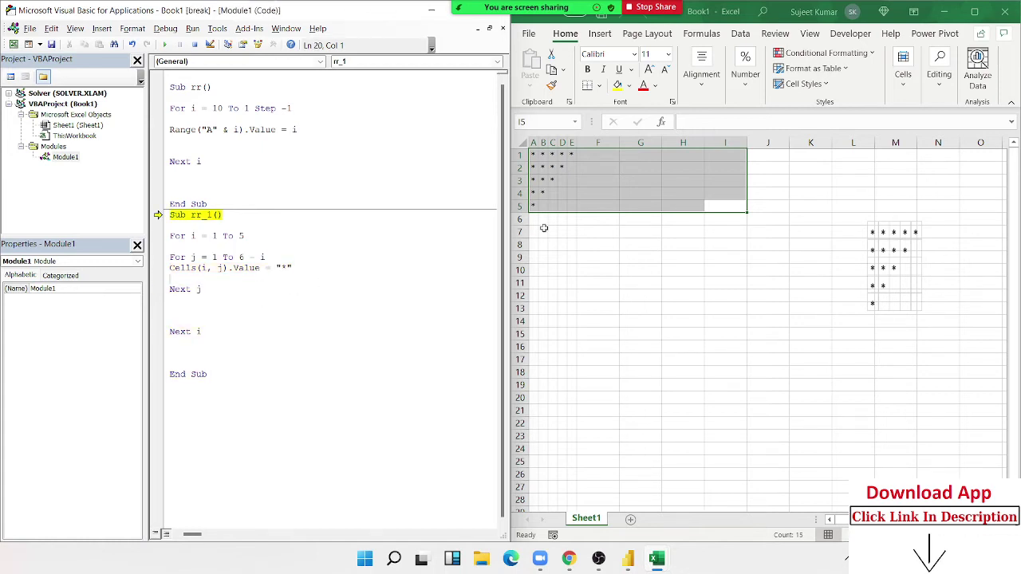
{"action": "left_click", "coordinate": [559, 168]}
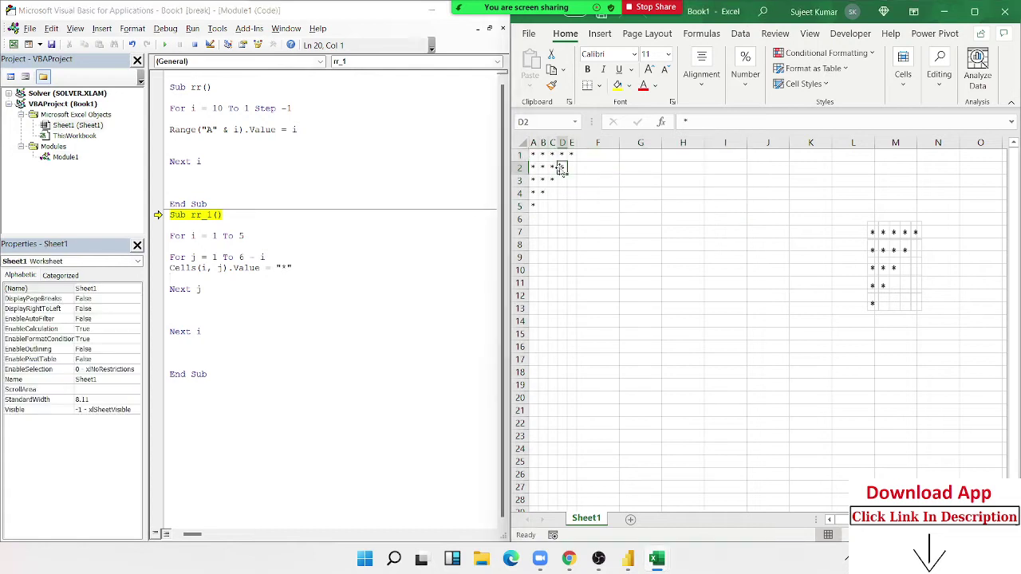
{"action": "left_click", "coordinate": [543, 155]}
{"action": "left_click", "coordinate": [569, 155]}
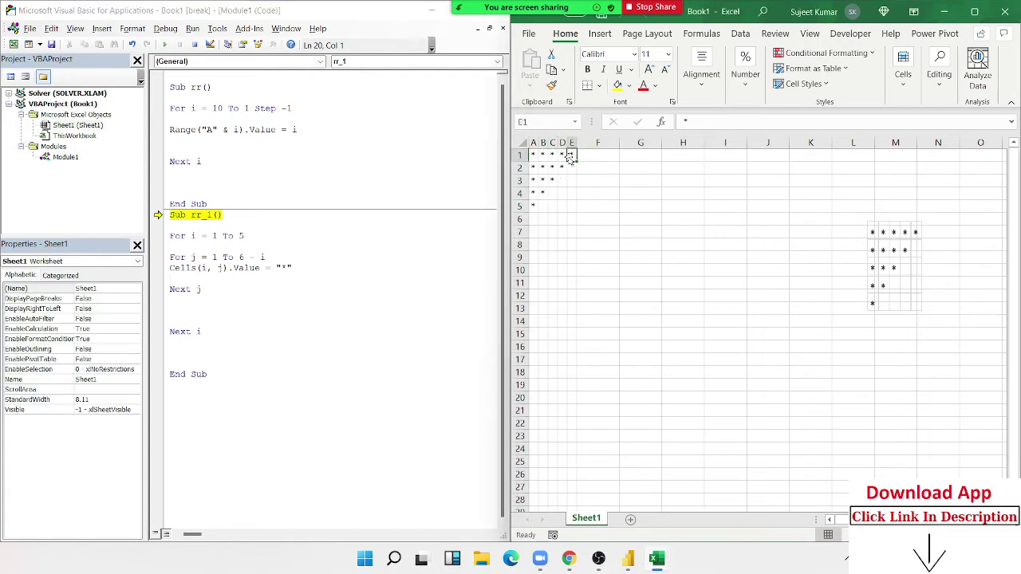
{"action": "left_click", "coordinate": [219, 268]}
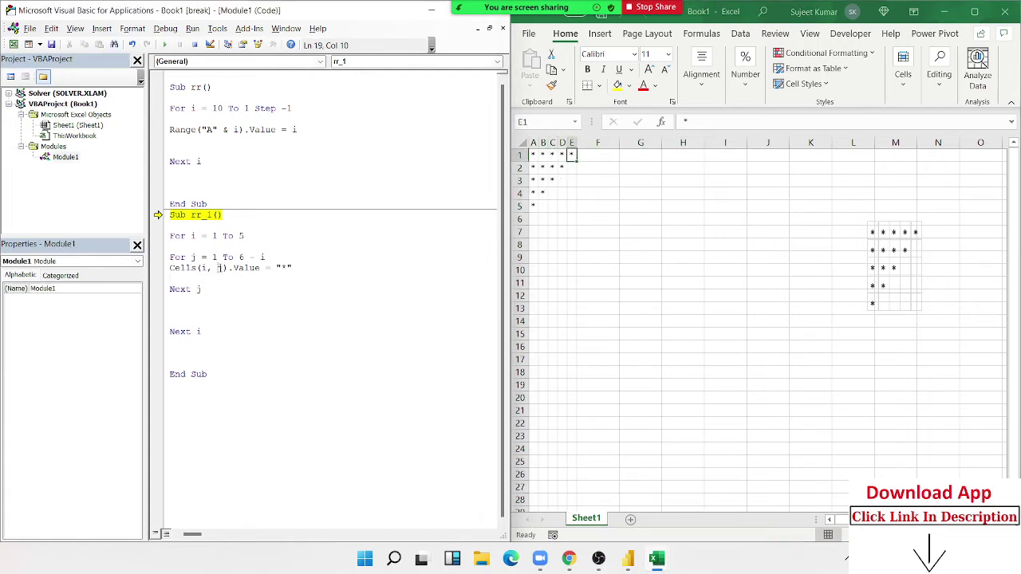
Change the Cells line to Cells(i, 5 + j), clear A1:F6 and run rr_1.
{"action": "type", "text": "5 +"}
{"action": "left_click", "coordinate": [228, 300]}
{"action": "left_click", "coordinate": [573, 208]}
{"action": "left_click_drag", "start_coordinate": [580, 215], "coordinate": [514, 138]}
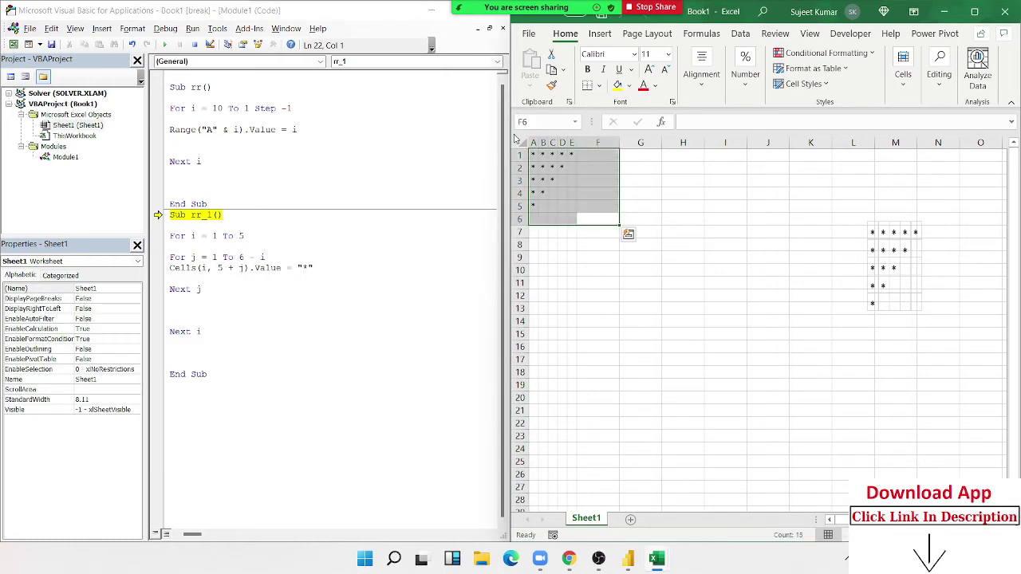
{"action": "left_click", "coordinate": [306, 269]}
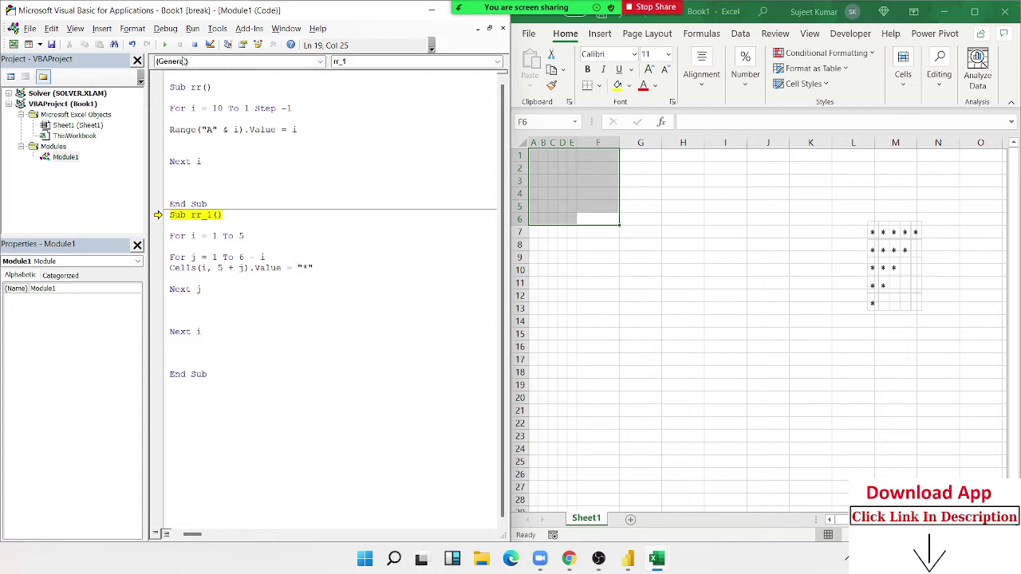
{"action": "left_click", "coordinate": [164, 44]}
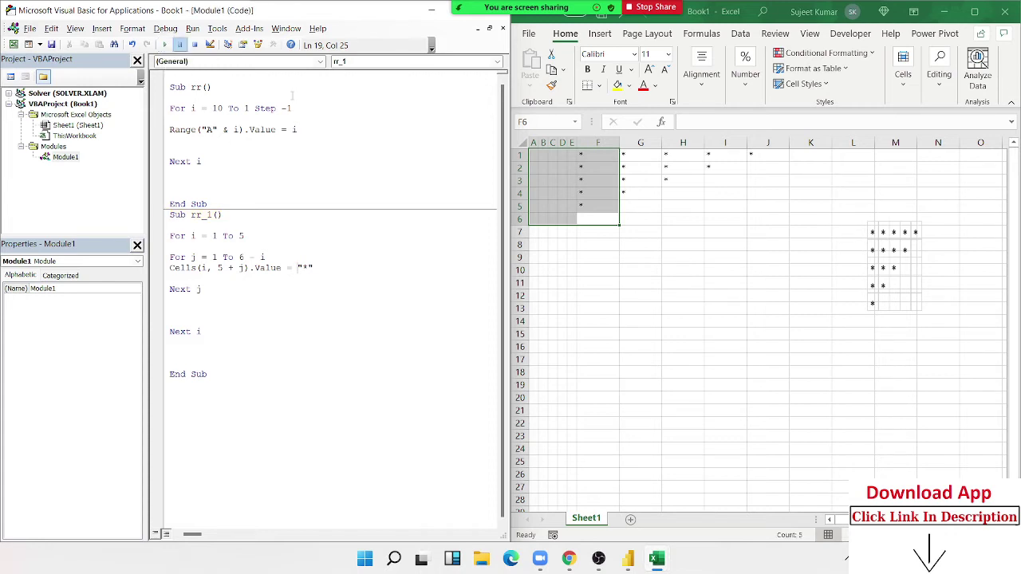
Narrow columns F–J so the new star triangle is compact.
{"action": "left_click", "coordinate": [627, 217]}
{"action": "left_click", "coordinate": [594, 151]}
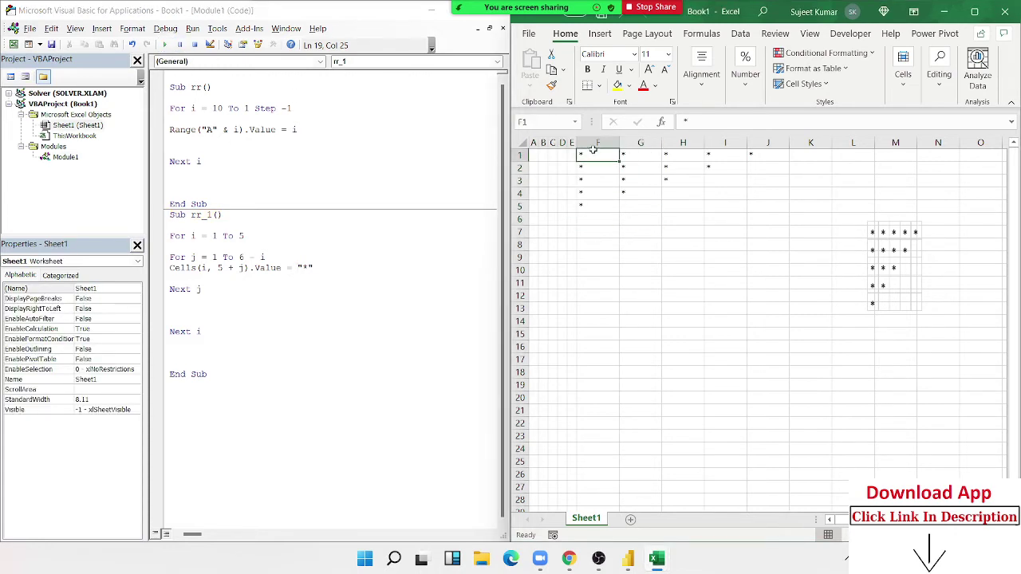
{"action": "mouse_move", "coordinate": [594, 149]}
{"action": "left_mouse_down"}
{"action": "mouse_move", "coordinate": [767, 143]}
{"action": "mouse_move", "coordinate": [757, 145]}
{"action": "left_mouse_up"}
{"action": "left_click", "coordinate": [601, 206]}
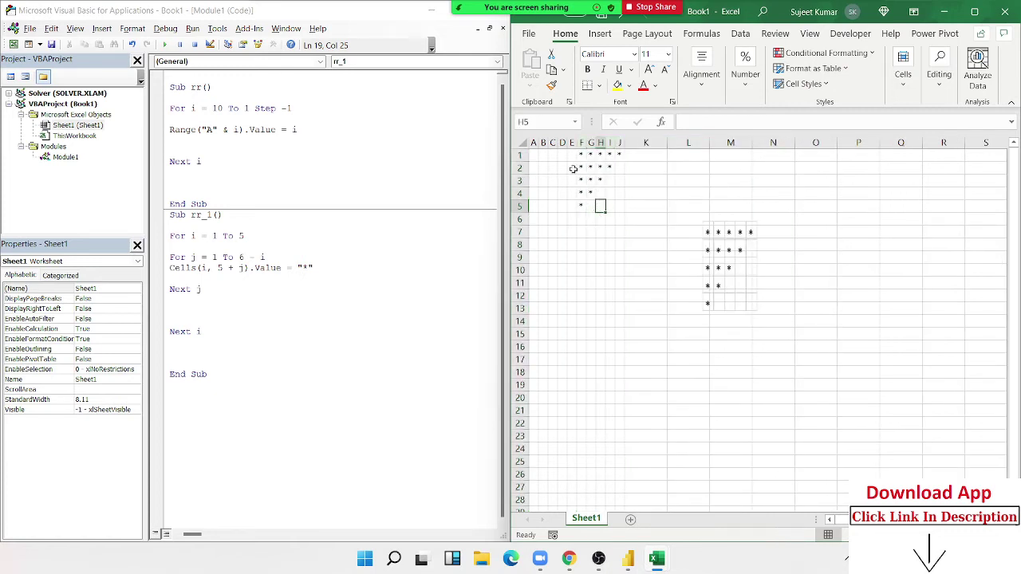
{"action": "left_click_drag", "start_coordinate": [571, 154], "coordinate": [534, 154]}
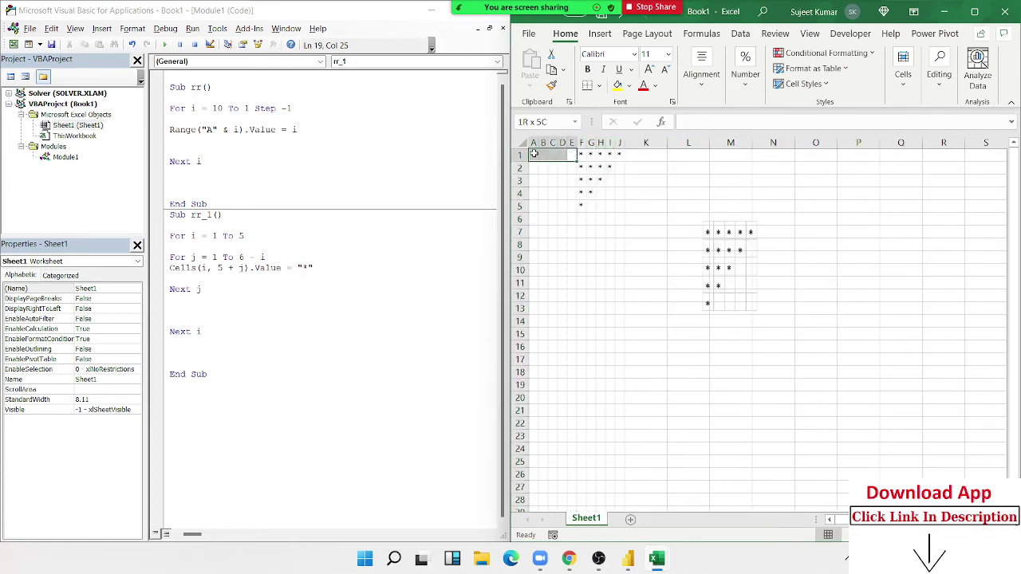
Place a second copy of the triangle picture lower on the sheet.
{"action": "left_click", "coordinate": [720, 262]}
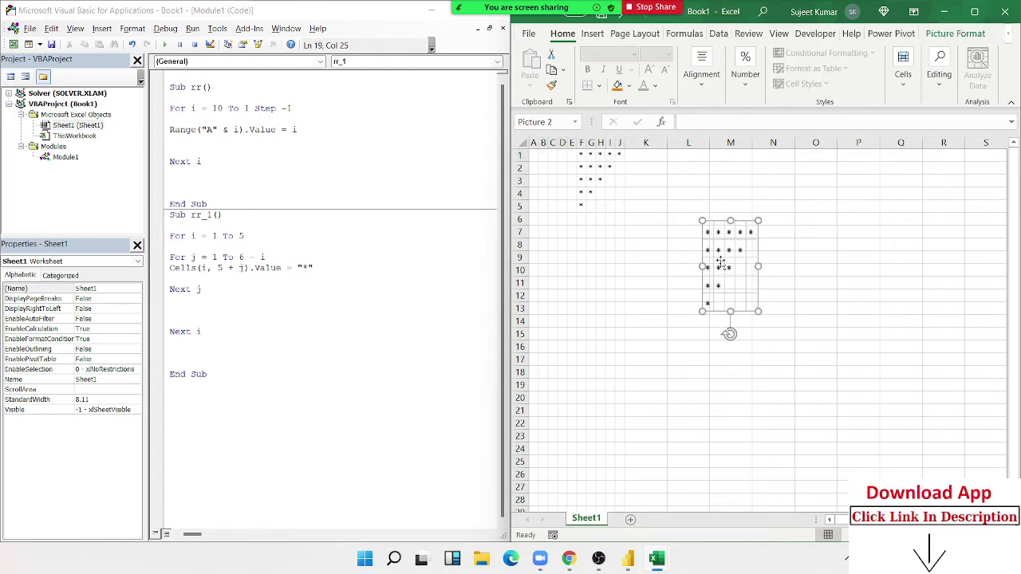
{"action": "mouse_move", "coordinate": [721, 262]}
{"action": "left_mouse_down", "text": "ctrl"}
{"action": "mouse_move", "coordinate": [875, 335]}
{"action": "mouse_move", "coordinate": [789, 349]}
{"action": "mouse_move", "coordinate": [819, 372]}
{"action": "mouse_move", "coordinate": [687, 388]}
{"action": "left_mouse_up", "text": "ctrl"}
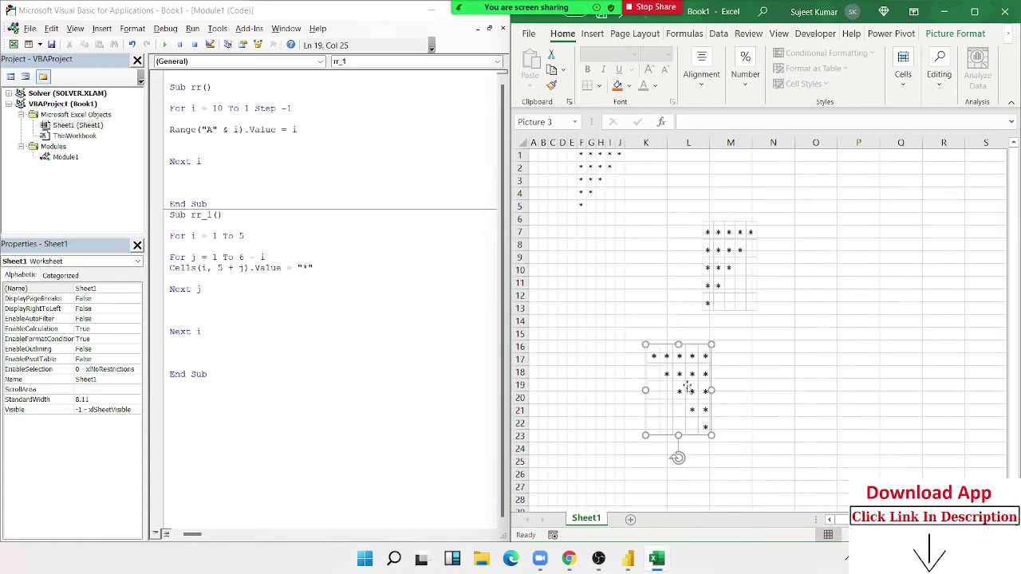
{"action": "left_click", "coordinate": [572, 155]}
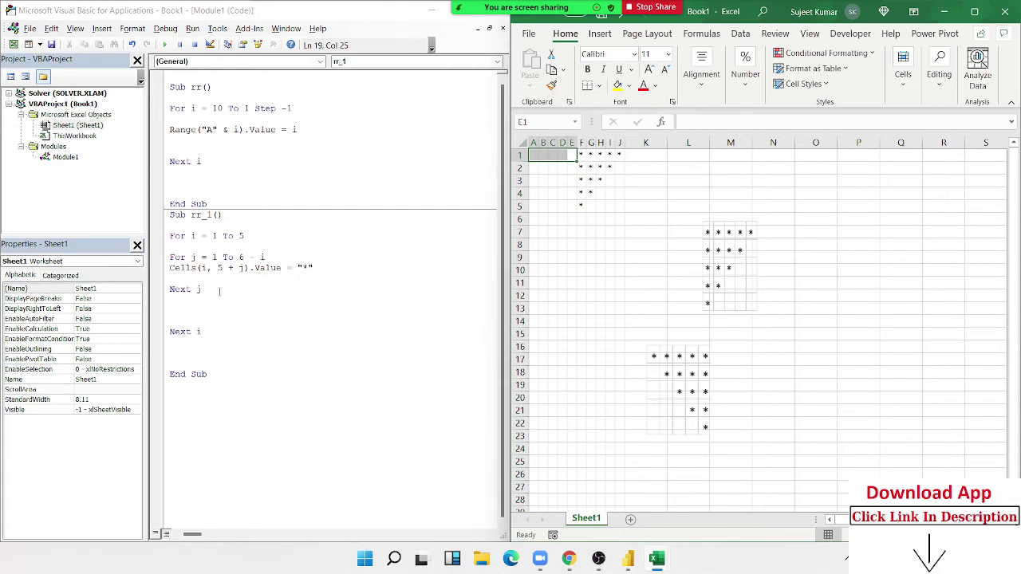
Paste a duplicate of the rr_1 macro below the last macro.
{"action": "left_click_drag", "start_coordinate": [221, 386], "coordinate": [167, 216]}
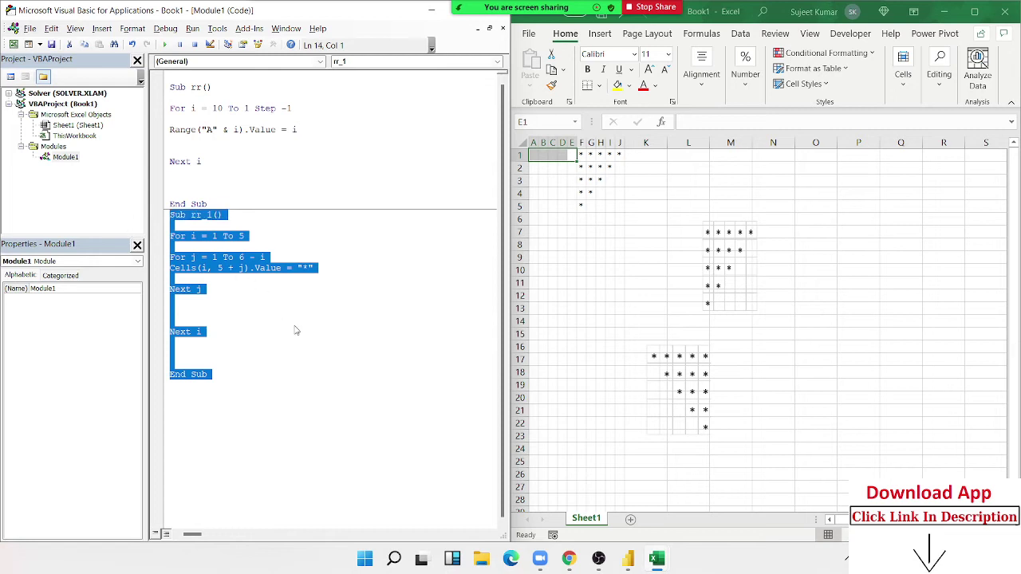
{"action": "key", "text": "ctrl+c"}
{"action": "left_click", "coordinate": [194, 403]}
{"action": "key", "text": "ctrl+v"}
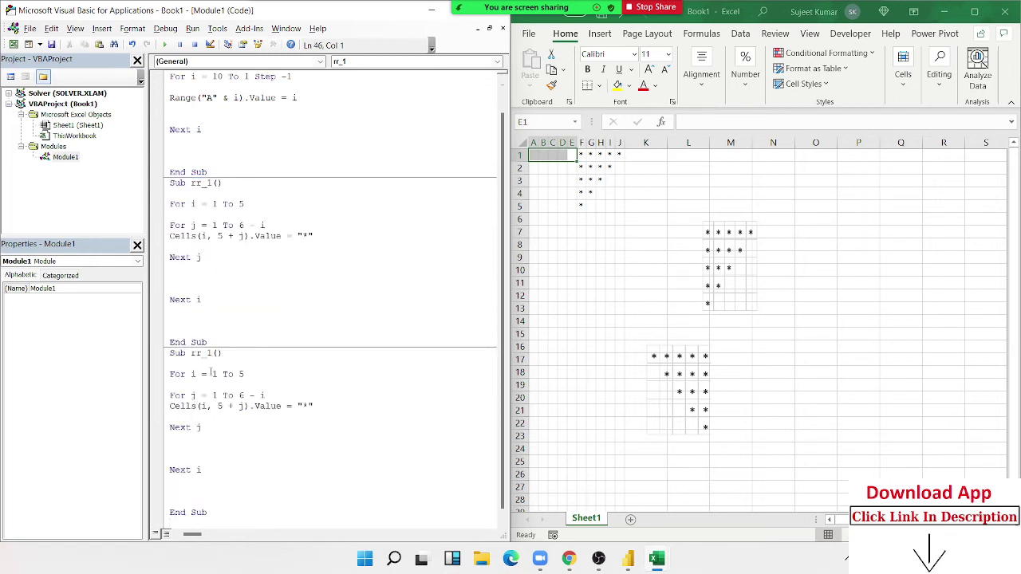
{"action": "scroll", "coordinate": [211, 371], "scroll_direction": "down", "scroll_amount": 1}
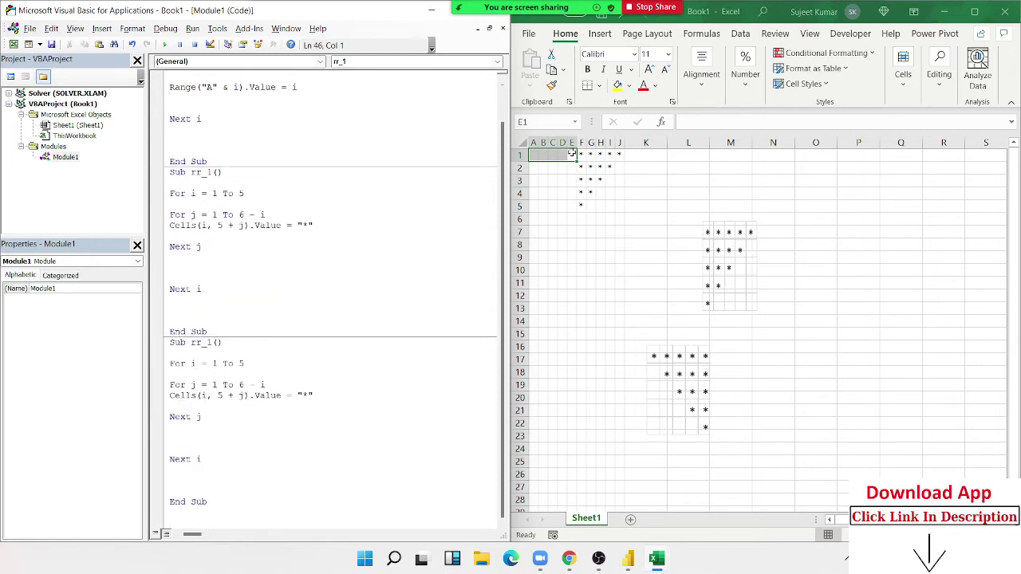
{"action": "mouse_move", "coordinate": [677, 355]}
{"action": "left_mouse_down"}
{"action": "mouse_move", "coordinate": [546, 153]}
{"action": "mouse_move", "coordinate": [665, 324]}
{"action": "left_mouse_up"}
{"action": "left_click", "coordinate": [609, 167]}
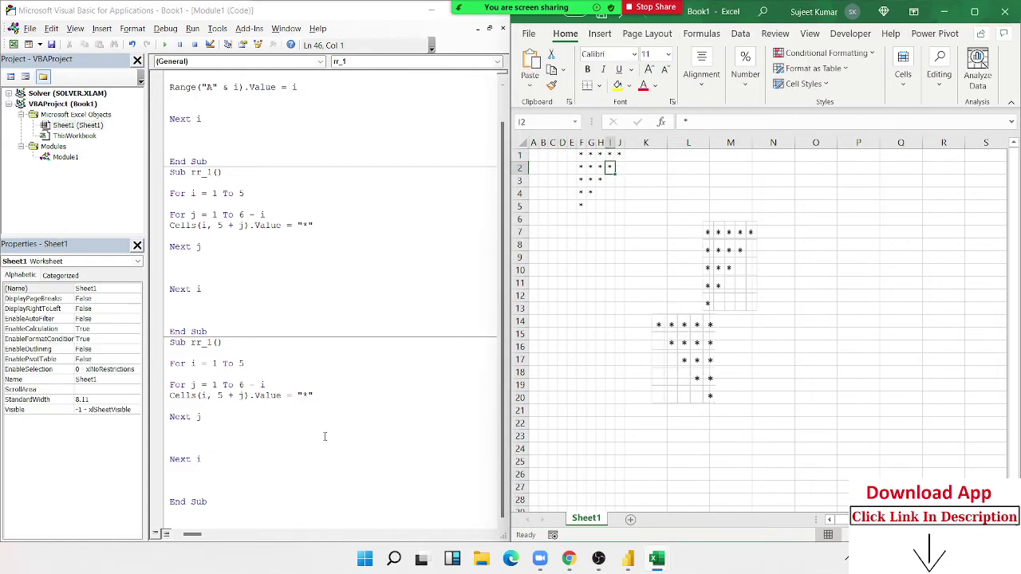
In the duplicate, change Cells(i, 5 + j) to Cells(i, 6 - j).
{"action": "double_click", "coordinate": [219, 395]}
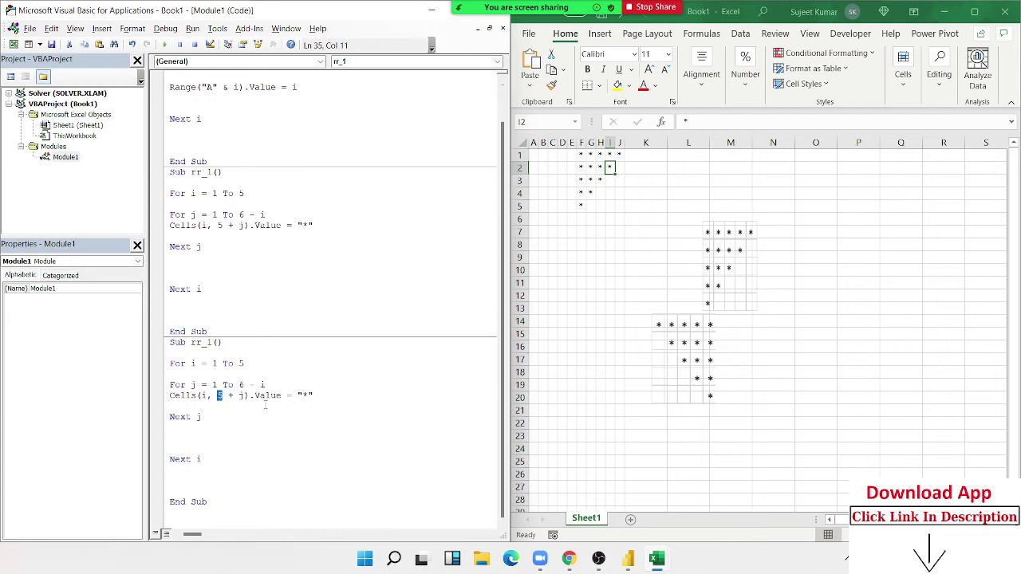
{"action": "key", "text": "BackSpace"}
{"action": "type", "text": "6"}
{"action": "key", "text": "Delete"}
{"action": "key", "text": "Delete"}
{"action": "left_click", "coordinate": [301, 419]}
{"action": "key", "text": "Return"}
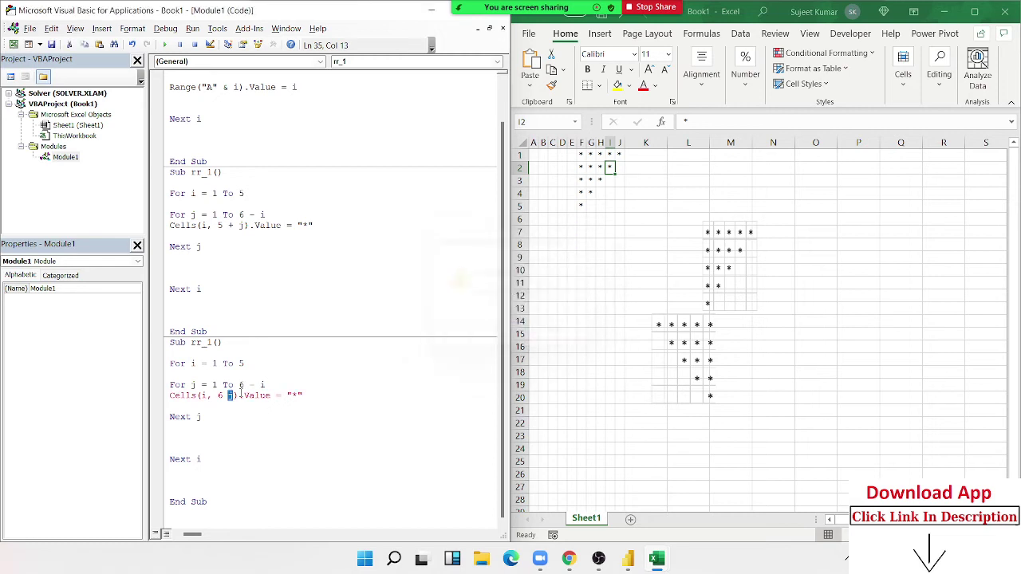
{"action": "type", "text": "-"}
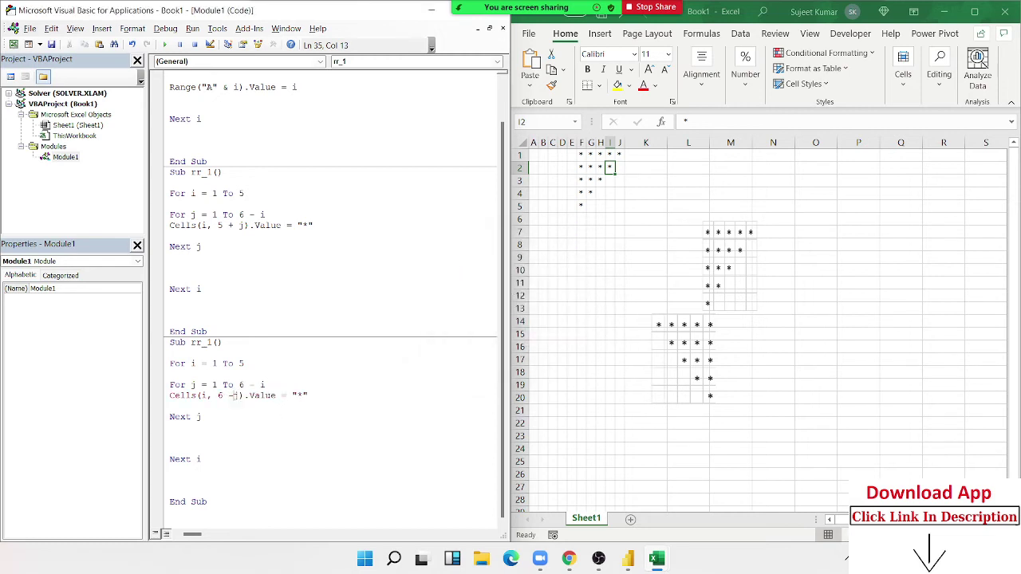
{"action": "left_click_drag", "start_coordinate": [319, 395], "coordinate": [228, 396]}
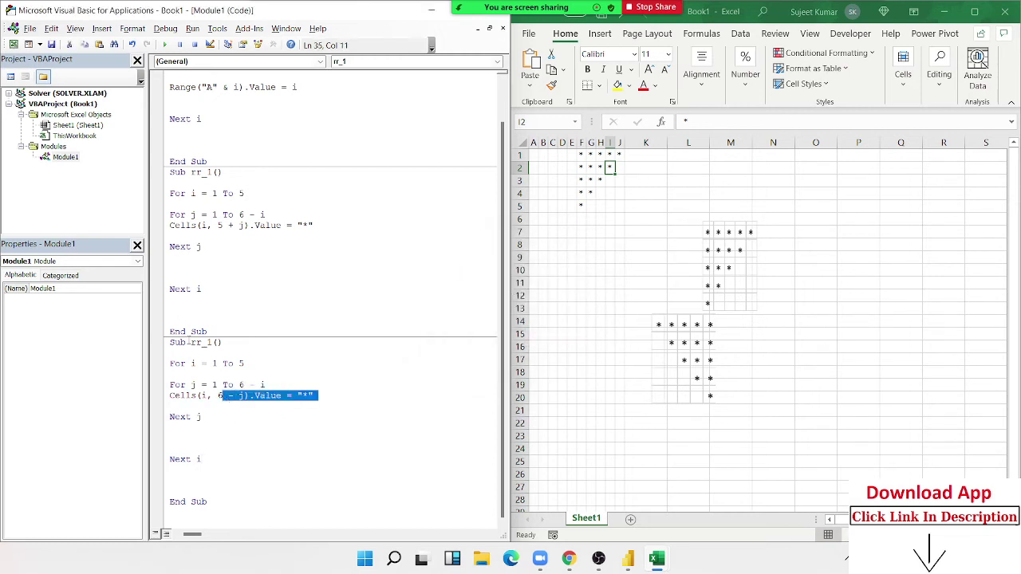
{"action": "left_click", "coordinate": [196, 374]}
Rename the duplicate macro to rr_2 to clear the ambiguous name error, then run it.
{"action": "left_click", "coordinate": [165, 44]}
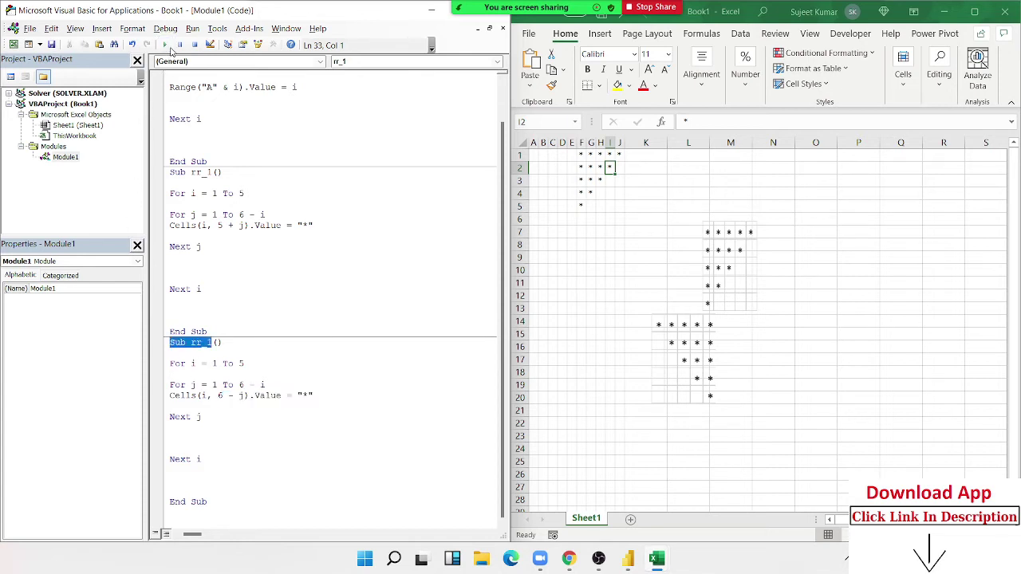
{"action": "left_click", "coordinate": [501, 334]}
{"action": "left_click", "coordinate": [213, 348]}
{"action": "left_click", "coordinate": [214, 343]}
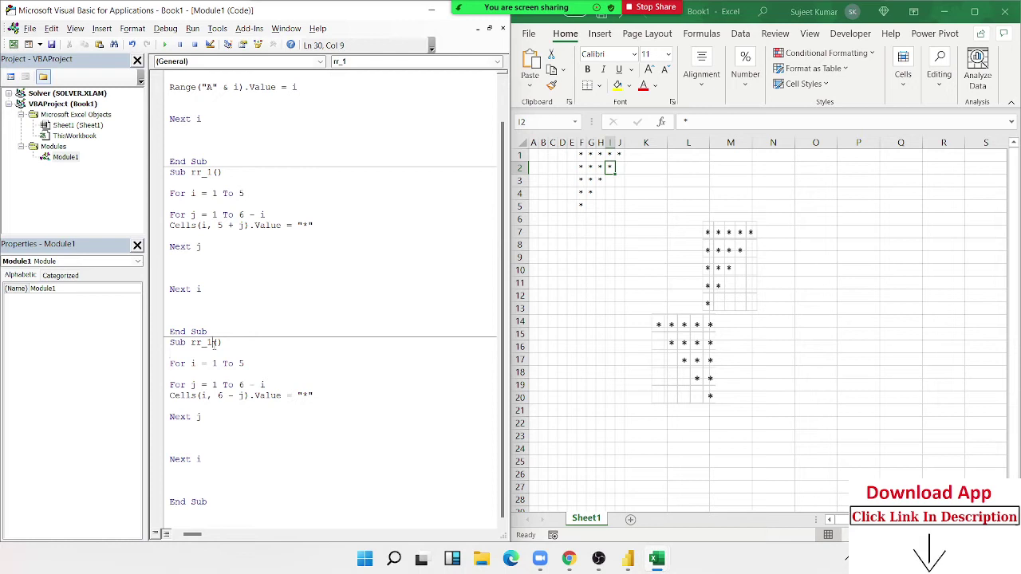
{"action": "key", "text": "BackSpace"}
{"action": "type", "text": "2"}
{"action": "left_click", "coordinate": [223, 364]}
{"action": "left_click", "coordinate": [166, 45]}
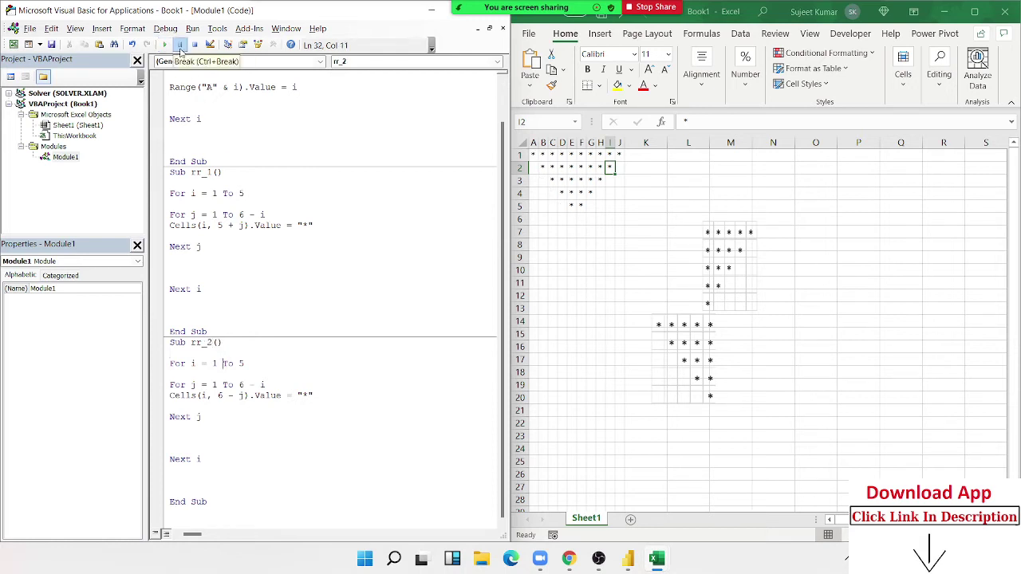
Copy the Cells(i, 6 - j) line from rr_2 into rr_1.
{"action": "left_click_drag", "start_coordinate": [327, 389], "coordinate": [238, 406]}
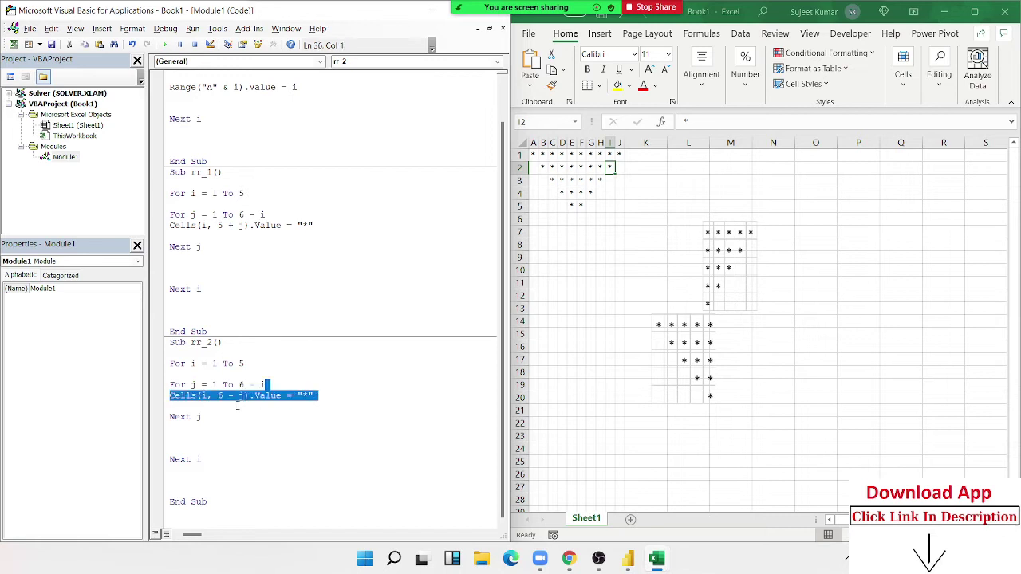
{"action": "left_click", "coordinate": [187, 403]}
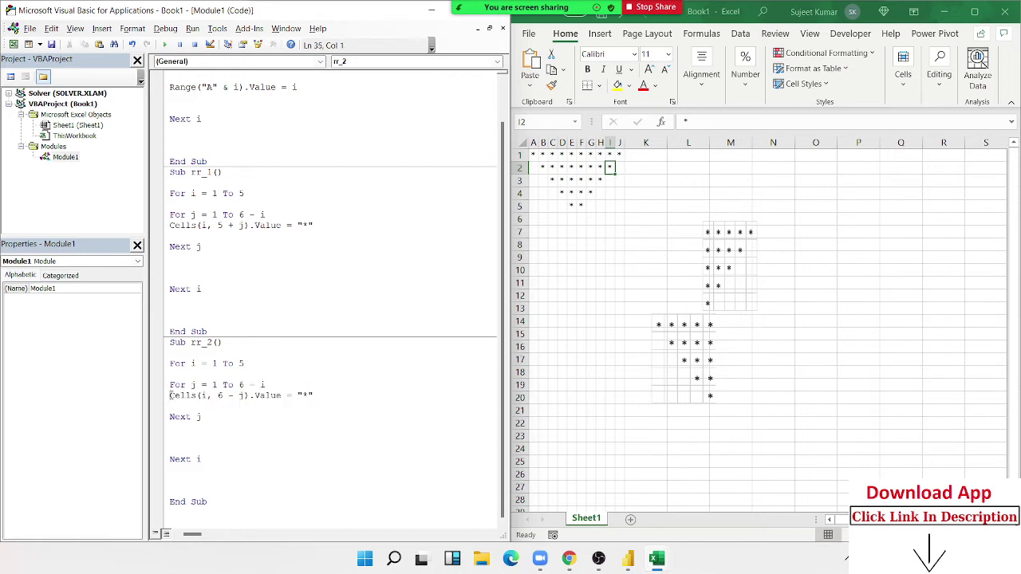
{"action": "left_click_drag", "start_coordinate": [169, 394], "coordinate": [328, 392]}
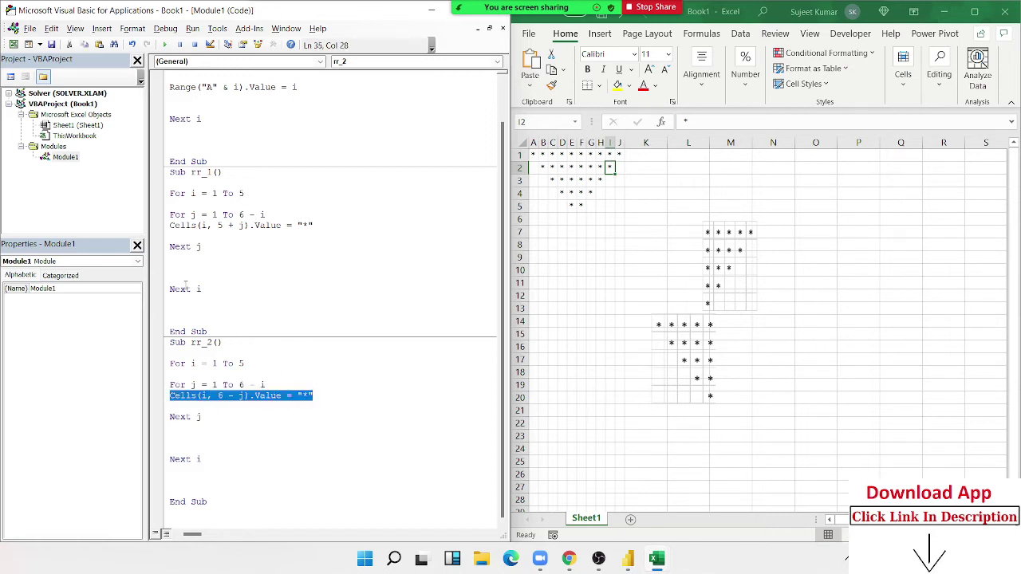
{"action": "left_click", "coordinate": [181, 237]}
{"action": "key", "text": "ctrl+v"}
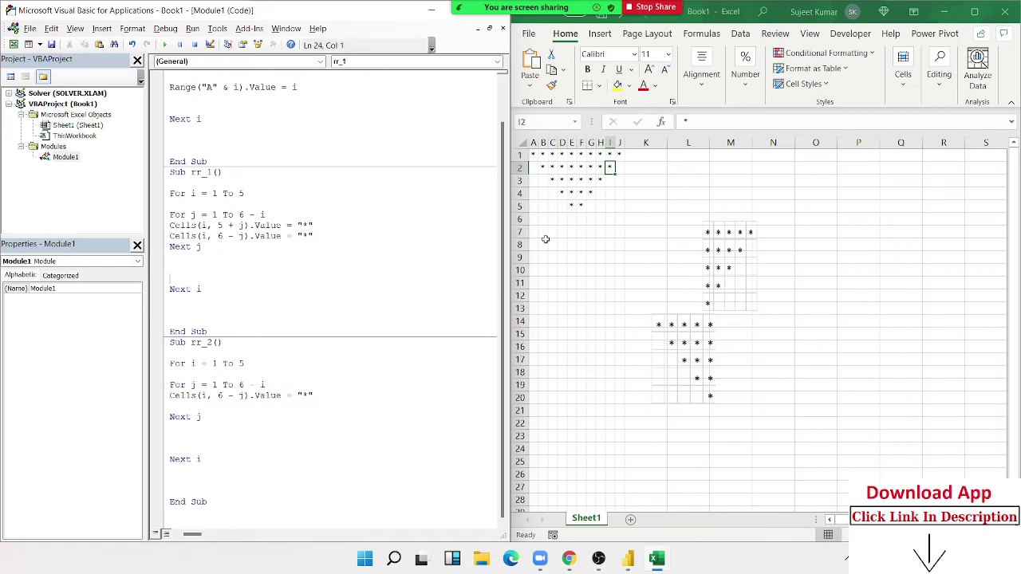
Clear the stars from A1:J6 on the worksheet.
{"action": "left_click", "coordinate": [619, 218]}
{"action": "left_click_drag", "start_coordinate": [619, 218], "coordinate": [533, 155]}
{"action": "key", "text": "Delete"}
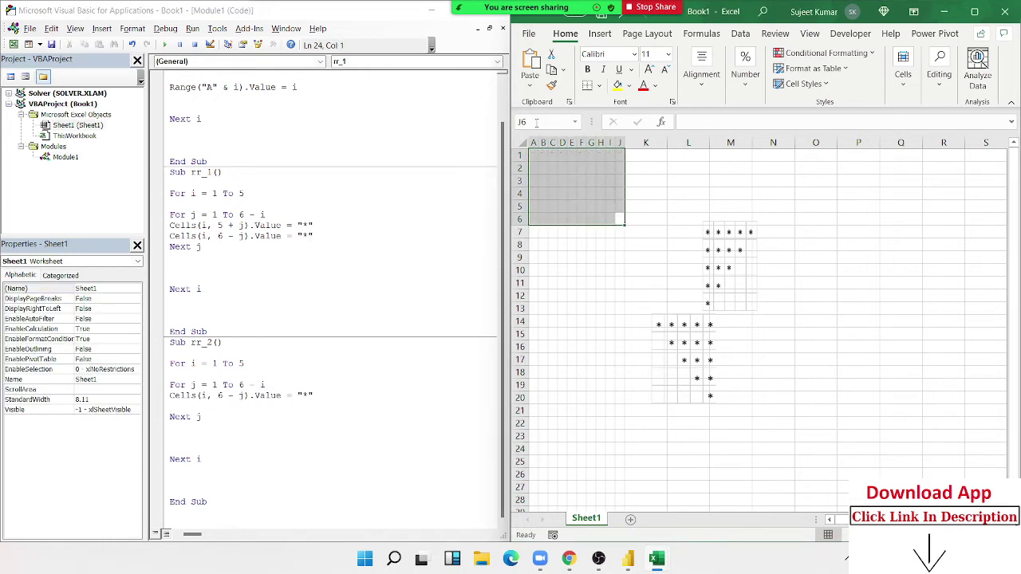
{"action": "left_click", "coordinate": [261, 213]}
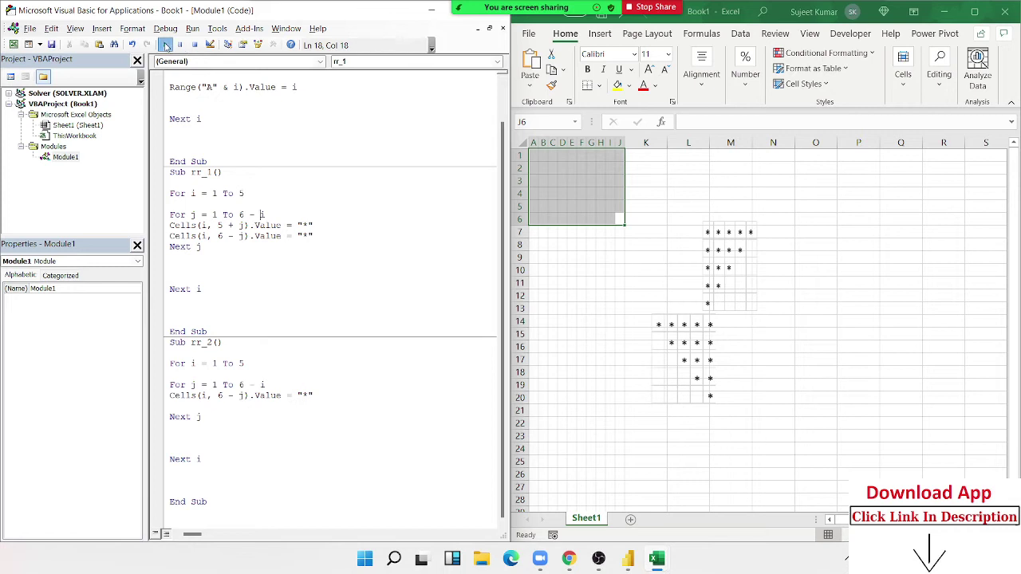
Run rr_1 to draw the inverted star pyramid in A1:J5.
{"action": "left_click", "coordinate": [165, 45]}
{"action": "left_click", "coordinate": [587, 205]}
{"action": "left_click_drag", "start_coordinate": [588, 205], "coordinate": [550, 158]}
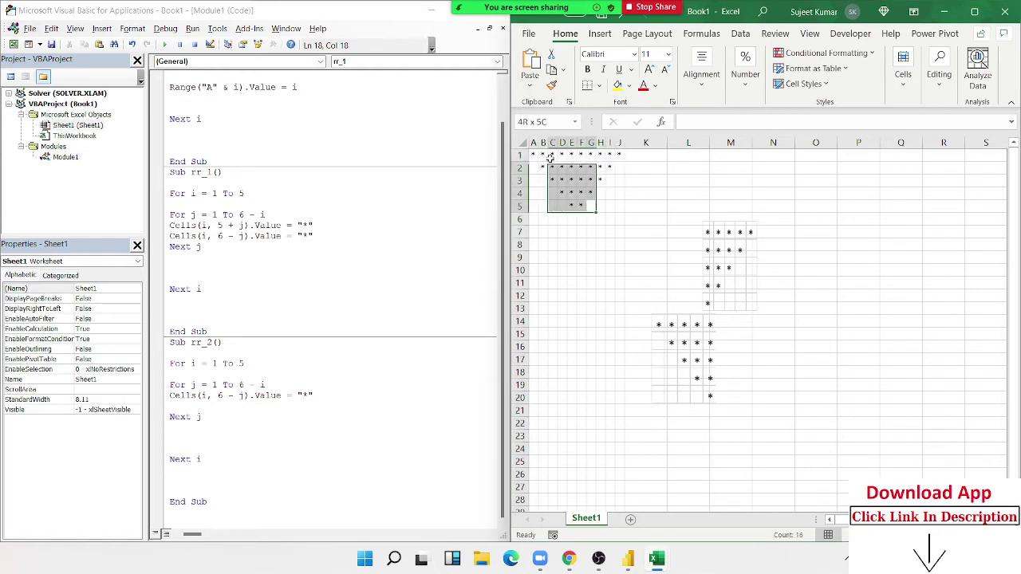
Move the two star pictures toward columns P–Q and select the pyramid range A1:J5.
{"action": "mouse_move", "coordinate": [725, 275]}
{"action": "left_mouse_down"}
{"action": "mouse_move", "coordinate": [884, 198]}
{"action": "mouse_move", "coordinate": [883, 207]}
{"action": "left_mouse_up"}
{"action": "left_click_drag", "start_coordinate": [688, 345], "coordinate": [878, 309]}
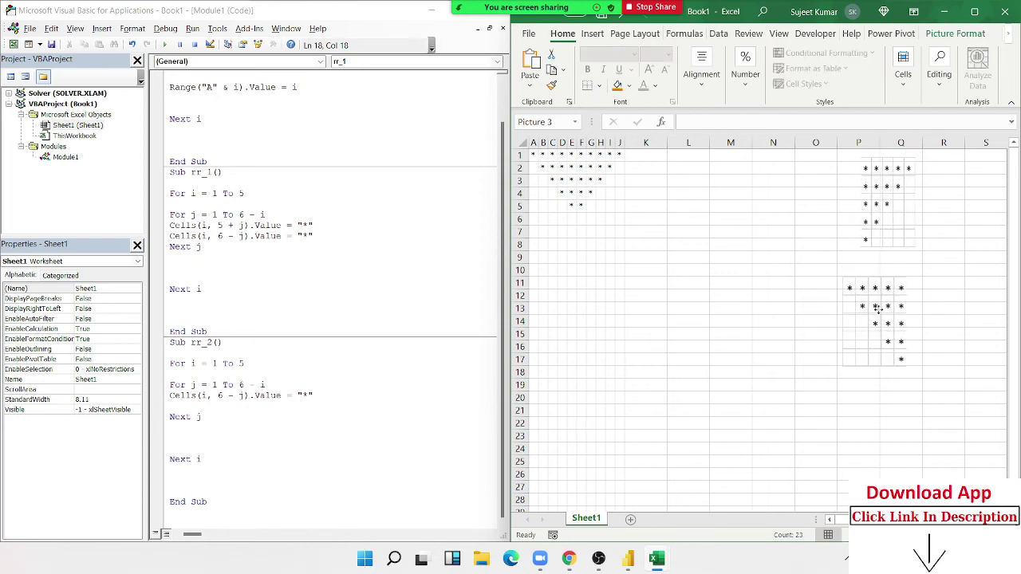
{"action": "left_click", "coordinate": [583, 206]}
{"action": "mouse_move", "coordinate": [582, 206]}
{"action": "left_mouse_down"}
{"action": "mouse_move", "coordinate": [537, 153]}
{"action": "mouse_move", "coordinate": [618, 202]}
{"action": "left_mouse_up"}
{"action": "left_click", "coordinate": [620, 193]}
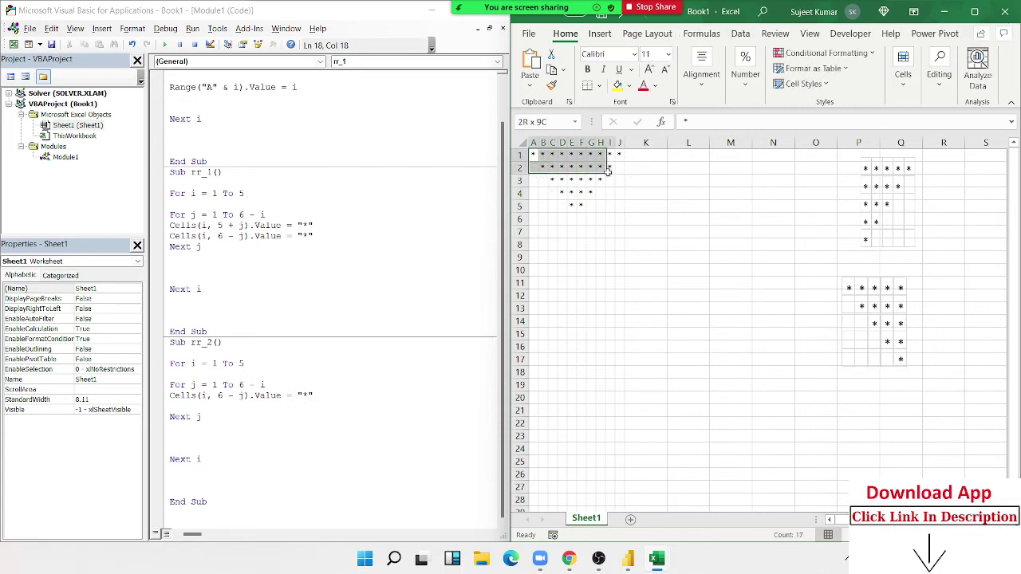
Paste the copied pyramid at L13 as a linked picture, move it down, and flip a copy upward into a diamond.
{"action": "key", "text": "ctrl+c"}
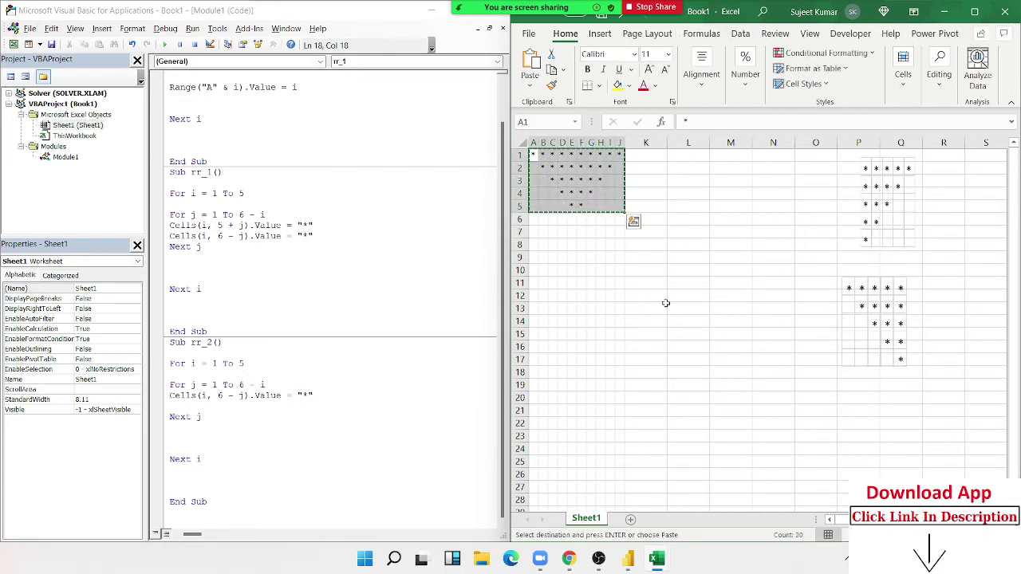
{"action": "left_click", "coordinate": [686, 308]}
{"action": "left_click", "coordinate": [529, 85]}
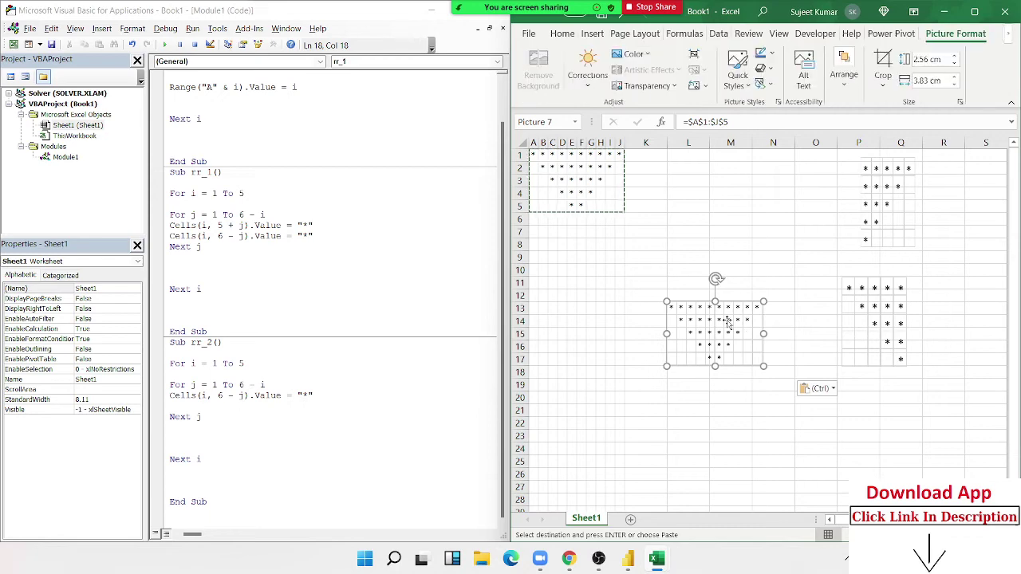
{"action": "key", "text": "Delete"}
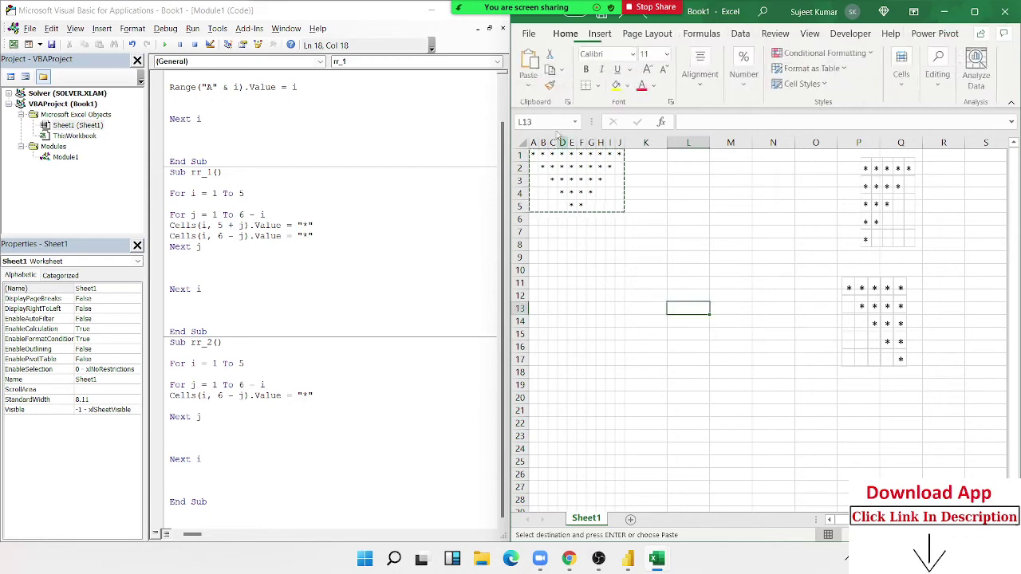
{"action": "left_click", "coordinate": [529, 84]}
{"action": "left_click", "coordinate": [588, 229]}
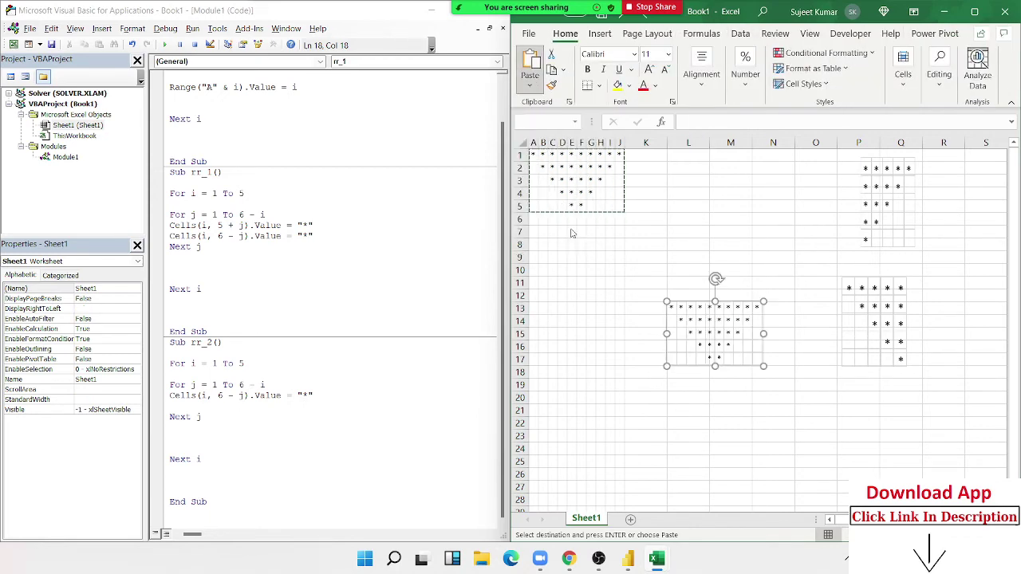
{"action": "left_click_drag", "start_coordinate": [716, 336], "coordinate": [741, 387]}
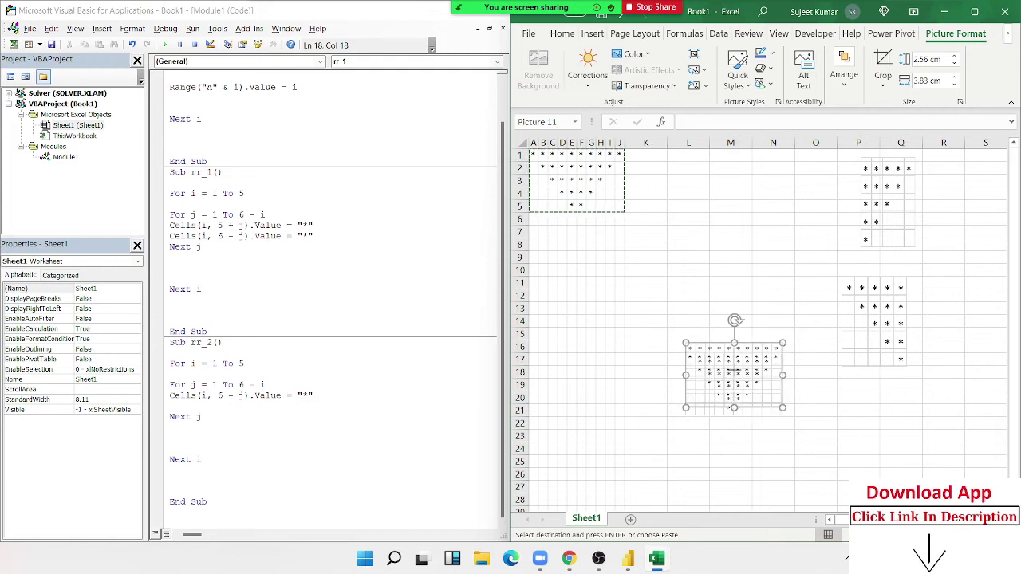
{"action": "left_click_drag", "start_coordinate": [734, 343], "coordinate": [737, 293]}
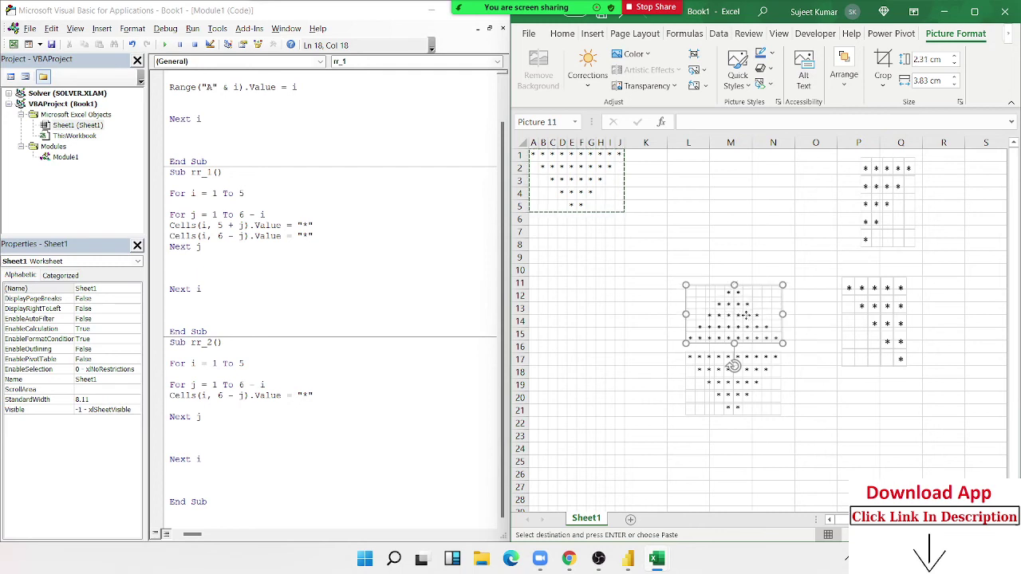
{"action": "left_click", "coordinate": [584, 180]}
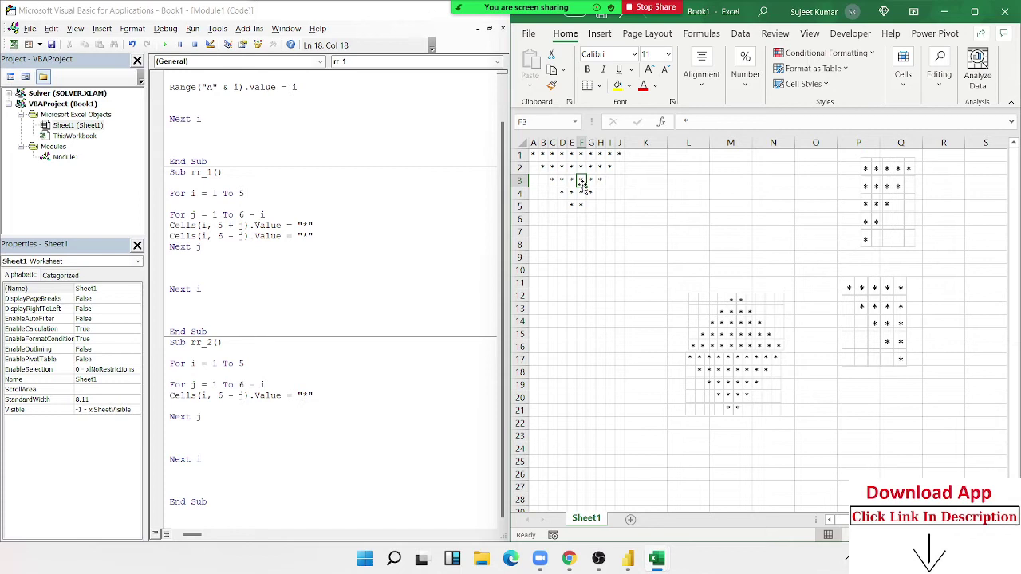
Add a 5+ row offset to rr_2's Cells line, clear A1:K6, and run rr_2.
{"action": "left_click", "coordinate": [226, 414]}
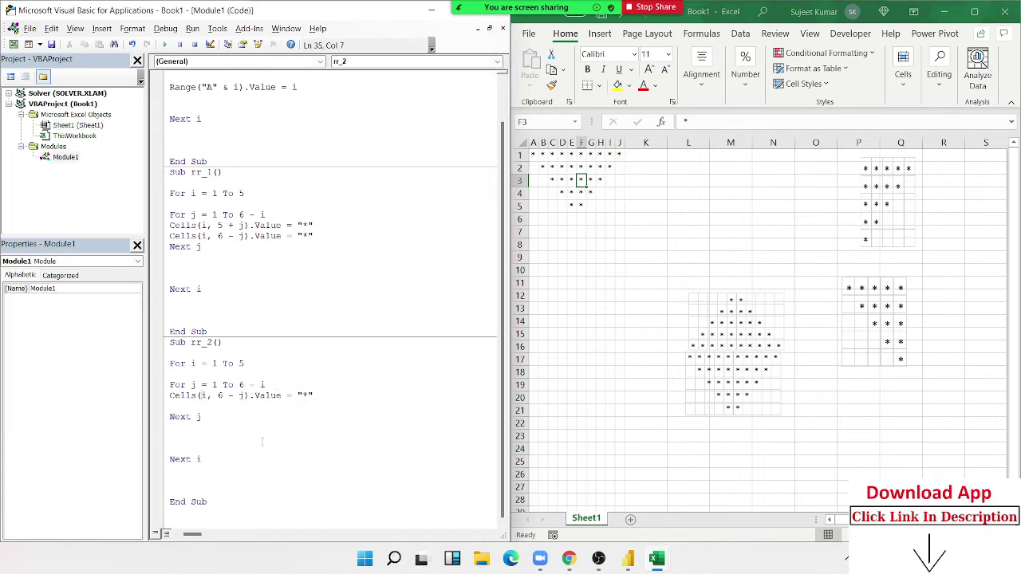
{"action": "type", "text": "5+"}
{"action": "left_click", "coordinate": [307, 466]}
{"action": "left_click_drag", "start_coordinate": [646, 214], "coordinate": [520, 102]}
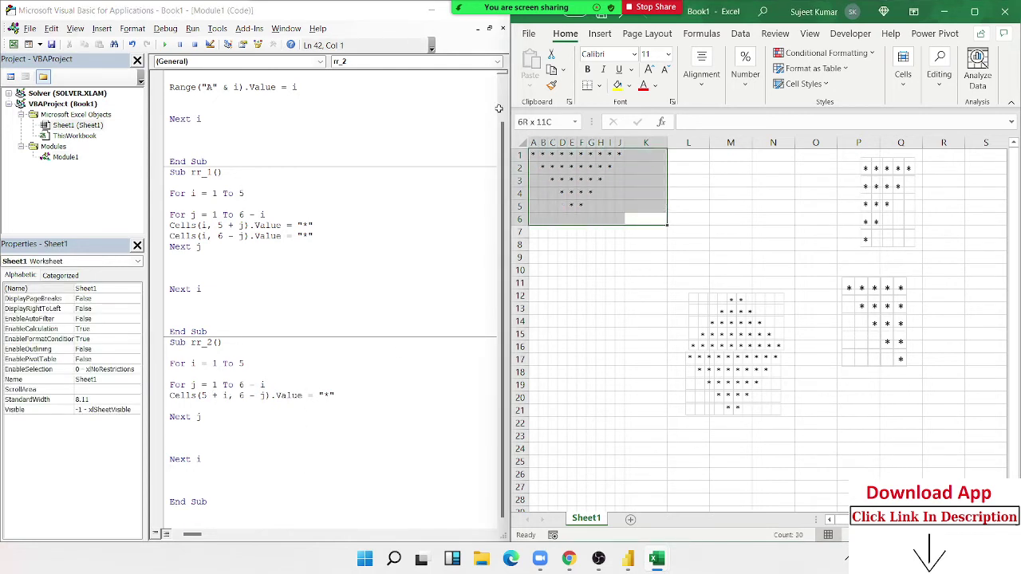
{"action": "key", "text": "Delete"}
{"action": "left_click", "coordinate": [223, 384]}
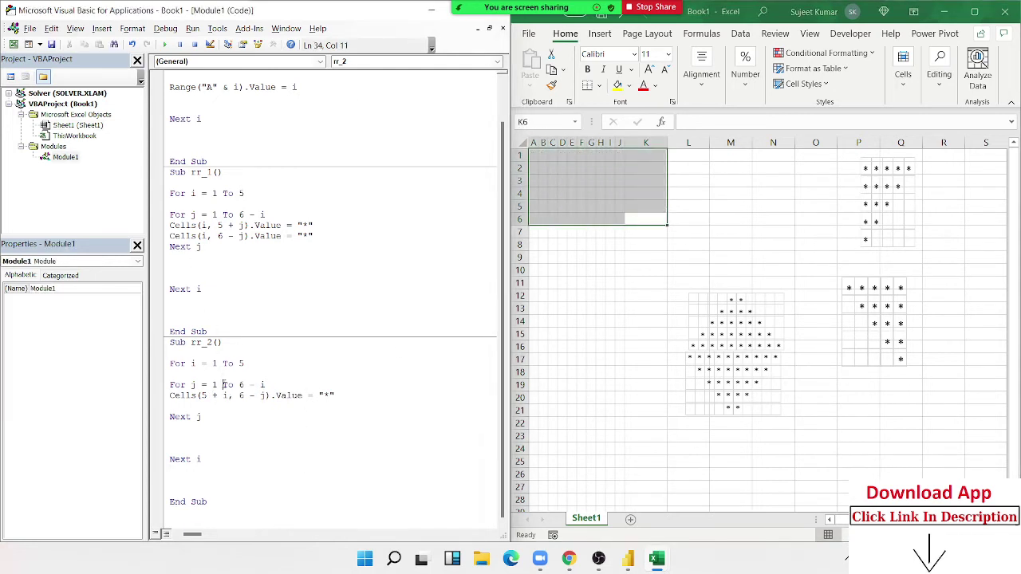
{"action": "left_click", "coordinate": [164, 45]}
Change both rr_1 Cells lines to row i + 5 and run it, drawing stars in rows 6–10.
{"action": "double_click", "coordinate": [204, 236]}
{"action": "left_click", "coordinate": [206, 226]}
{"action": "type", "text": "+5"}
{"action": "left_click", "coordinate": [205, 236]}
{"action": "type", "text": "+5"}
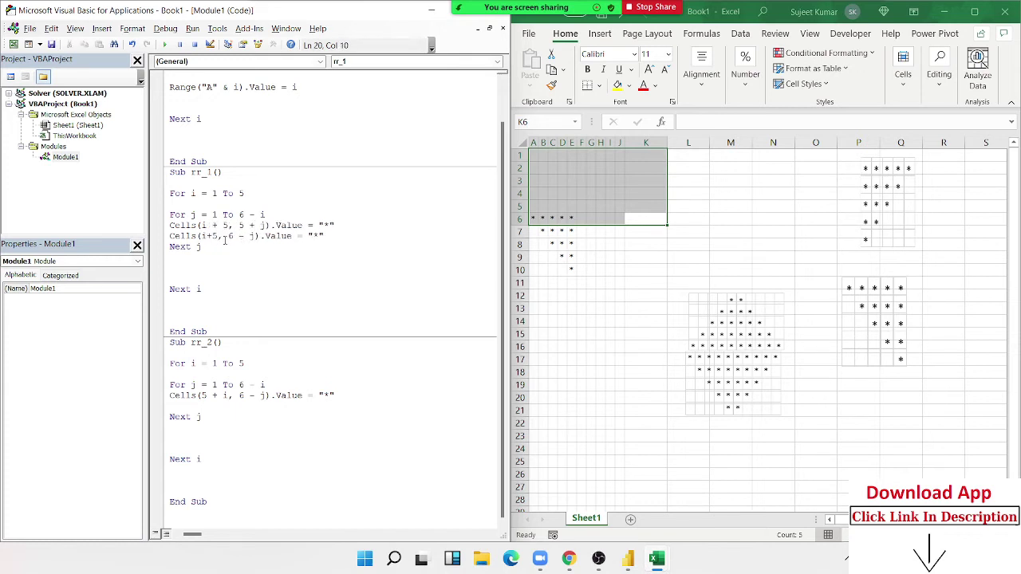
{"action": "left_click", "coordinate": [223, 225]}
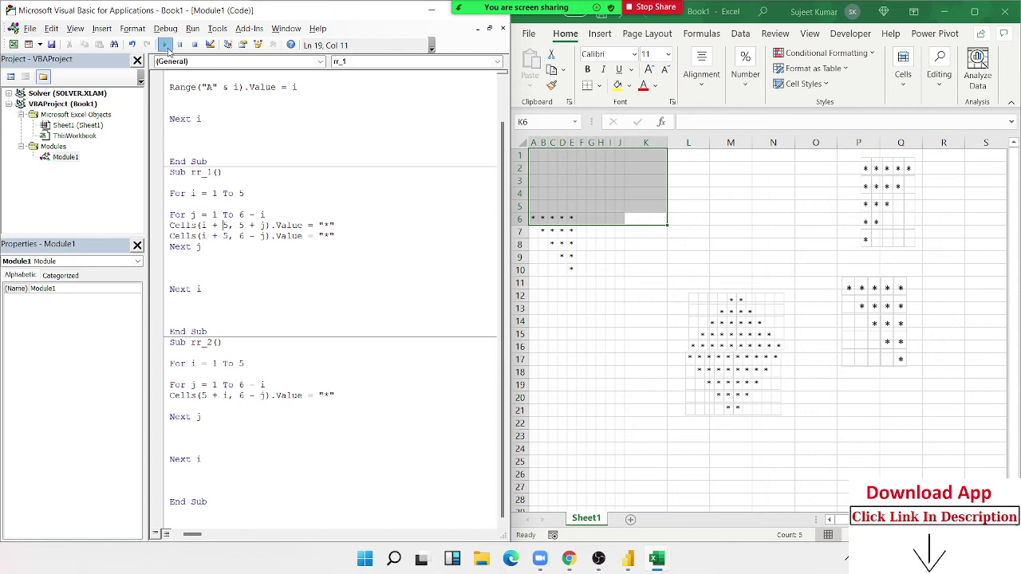
{"action": "left_click", "coordinate": [167, 48]}
{"action": "left_click", "coordinate": [571, 257]}
{"action": "left_click", "coordinate": [561, 231]}
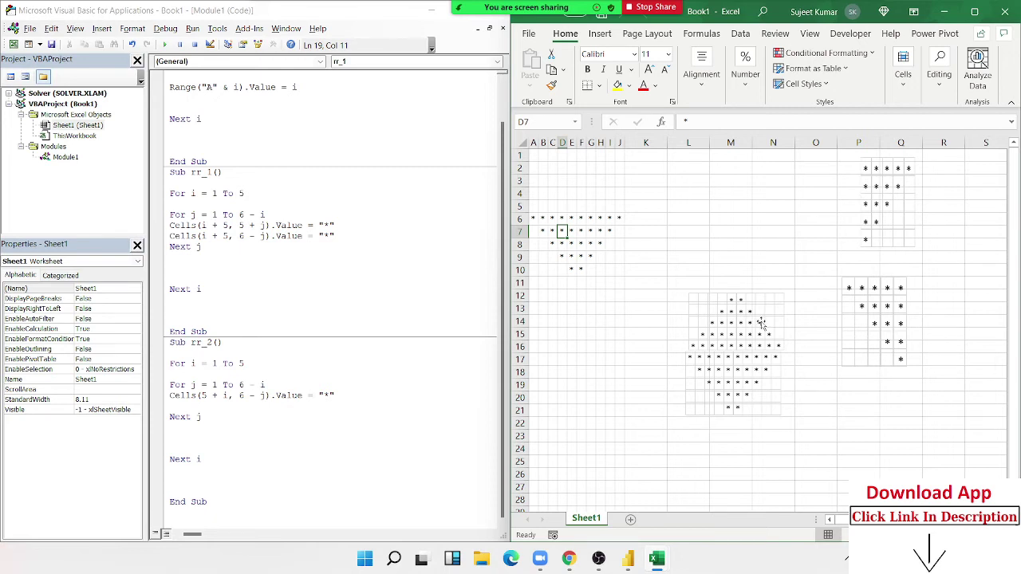
Check the emptied rows 1–5 above the star pattern.
{"action": "left_click", "coordinate": [545, 155]}
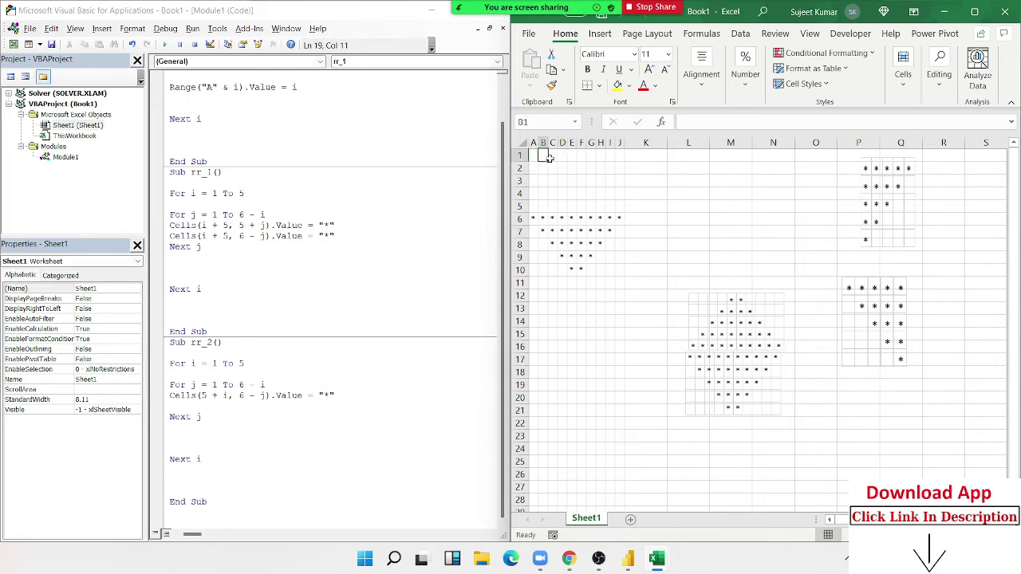
{"action": "left_click_drag", "start_coordinate": [548, 158], "coordinate": [619, 213]}
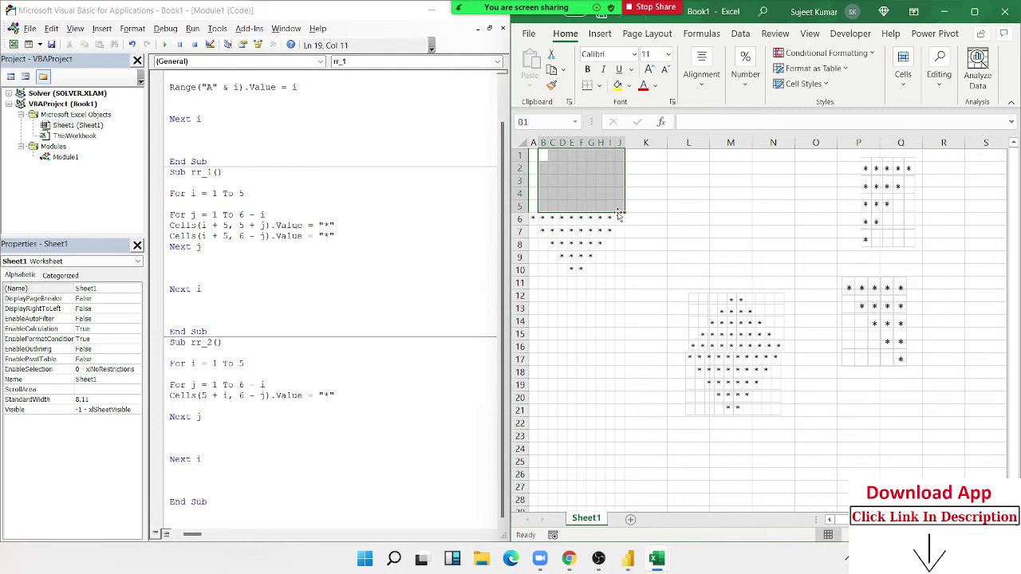
{"action": "left_click", "coordinate": [641, 243]}
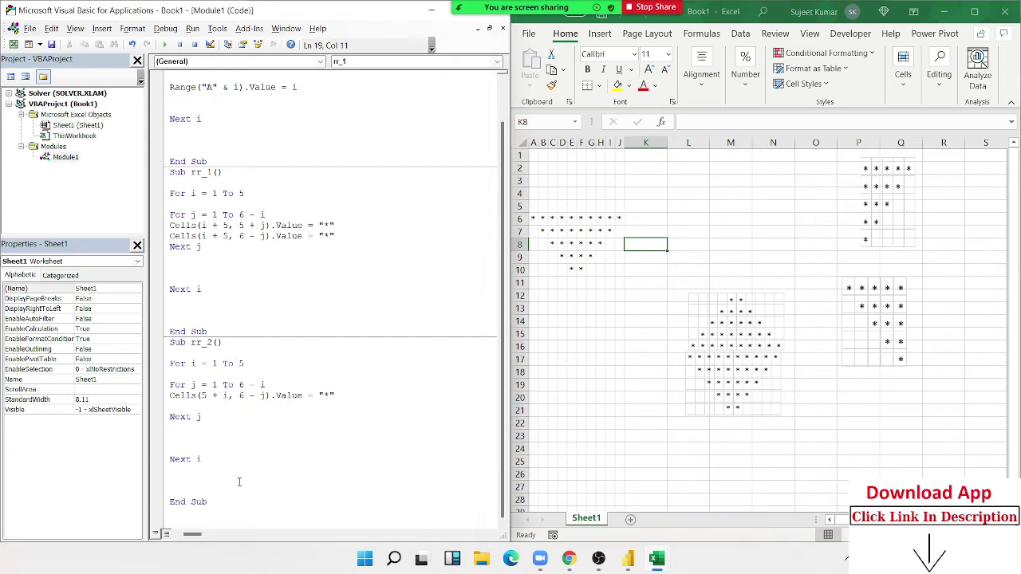
{"action": "left_click", "coordinate": [248, 516]}
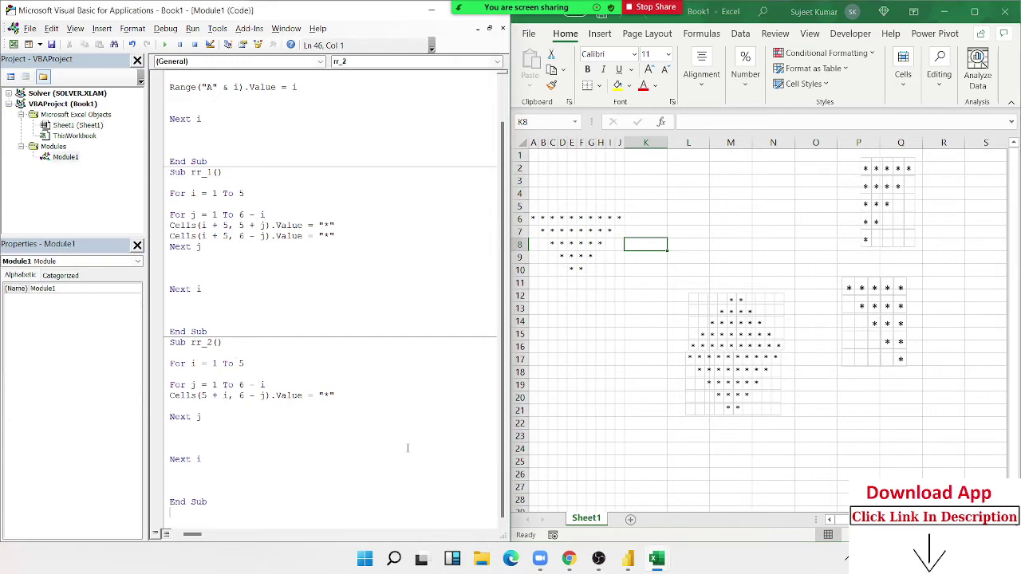
{"action": "left_click", "coordinate": [545, 218]}
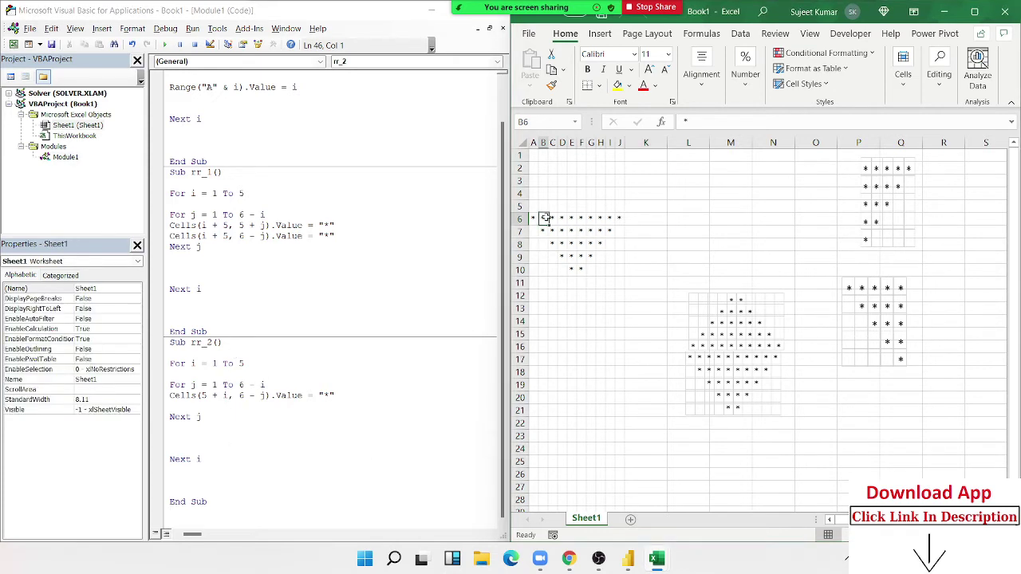
{"action": "scroll", "coordinate": [303, 263], "scroll_direction": "up", "scroll_amount": 1}
{"action": "scroll", "coordinate": [303, 263], "scroll_direction": "down", "scroll_amount": 1}
Place a copy of the star-diamond picture beside the triangle in rows 6–10, columns L–N.
{"action": "left_click", "coordinate": [748, 342]}
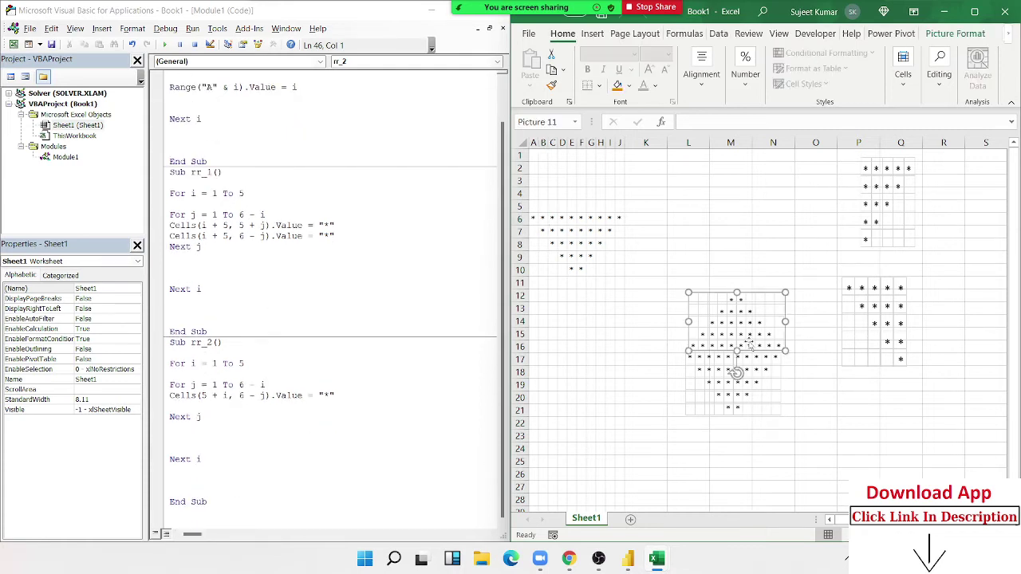
{"action": "left_click_drag", "start_coordinate": [750, 345], "coordinate": [763, 268]}
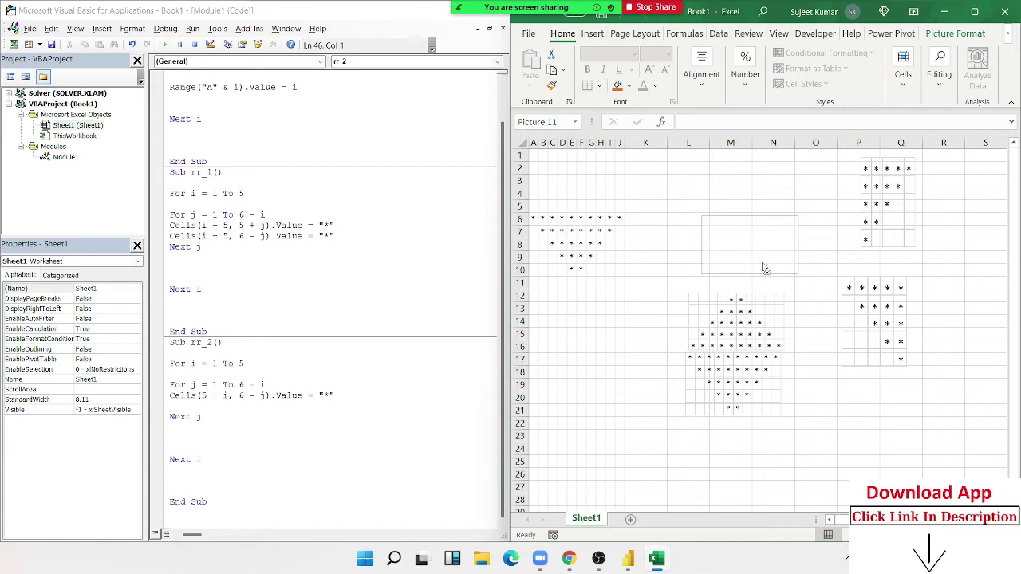
{"action": "left_click", "coordinate": [620, 346]}
{"action": "left_click", "coordinate": [282, 475]}
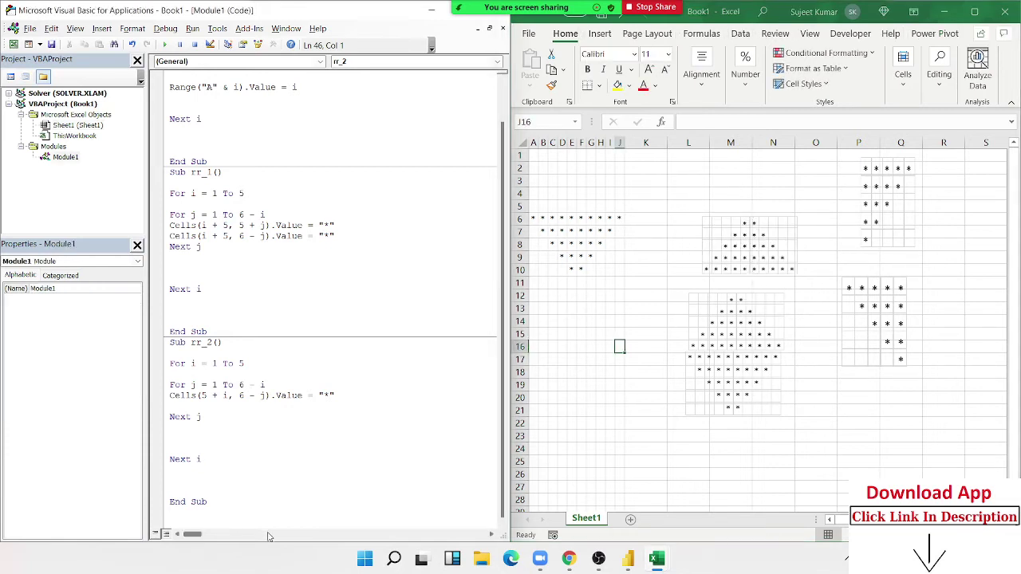
{"action": "scroll", "coordinate": [270, 536], "scroll_direction": "down", "scroll_amount": 4}
{"action": "scroll", "coordinate": [270, 538], "scroll_direction": "down", "scroll_amount": 4}
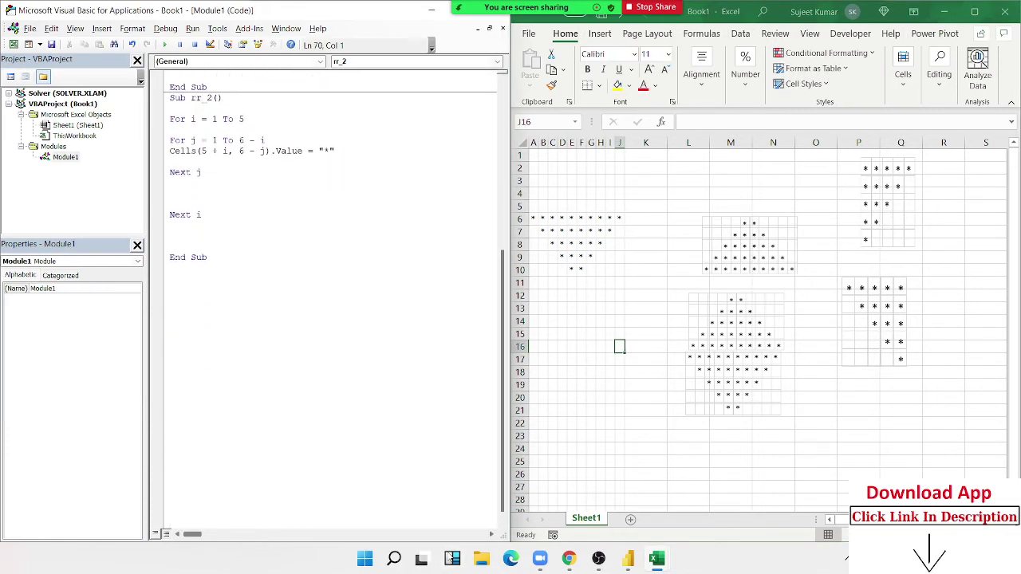
Start macro rrr_1 with loops For i = 1 To 5 and For j = 1 To i.
{"action": "left_click", "coordinate": [194, 293]}
{"action": "type", "text": "su"}
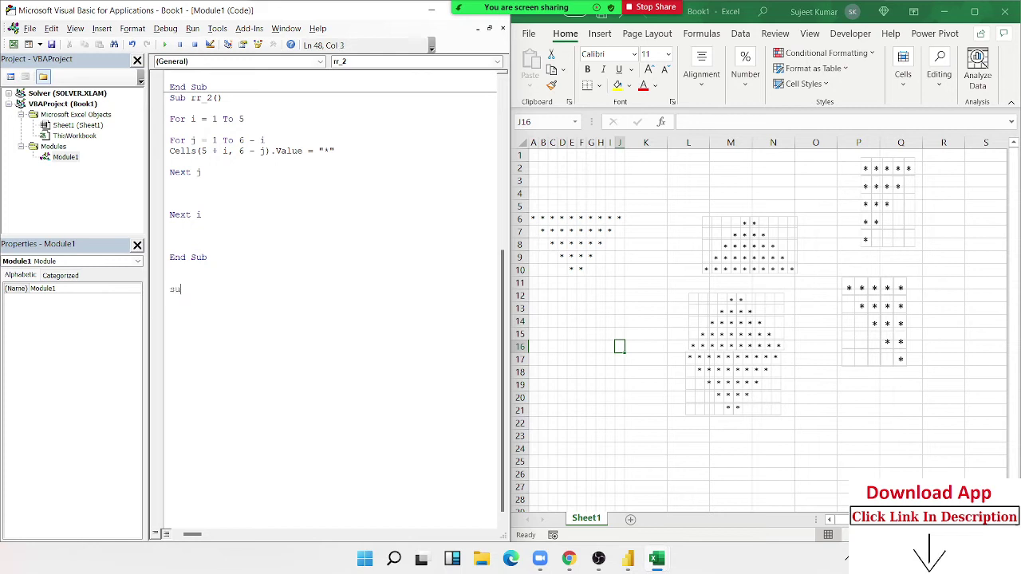
{"action": "type", "text": "b "}
{"action": "type", "text": "i "}
{"action": "type", "text": "="}
{"action": "key", "text": "BackSpace"}
{"action": "key", "text": "BackSpace"}
{"action": "key", "text": "BackSpace"}
{"action": "type", "text": "rrr_"}
{"action": "type", "text": "1"}
{"action": "key", "text": "Return"}
{"action": "key", "text": "Return"}
{"action": "type", "text": "for i"}
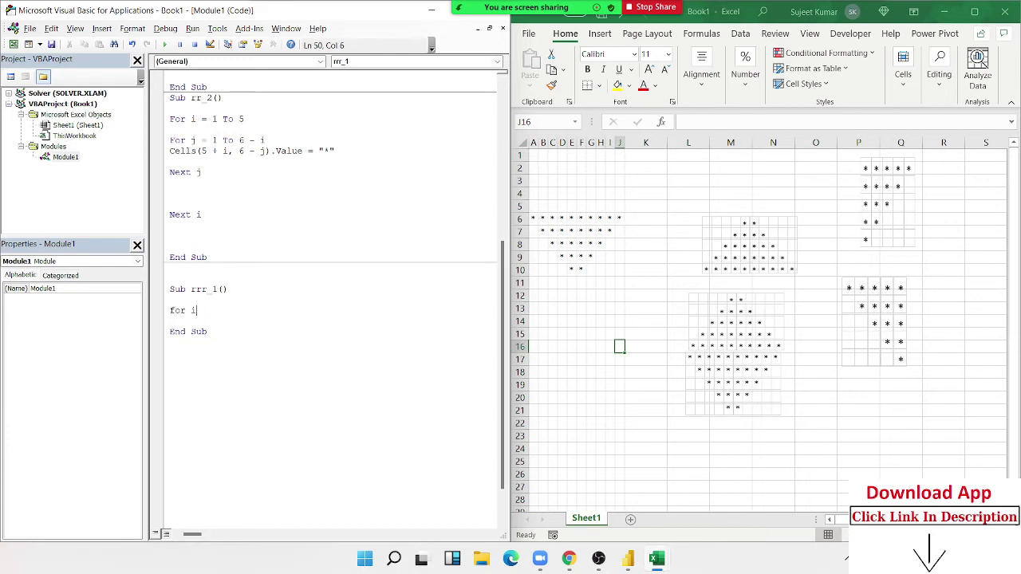
{"action": "type", "text": " =1 to"}
{"action": "type", "text": "5"}
{"action": "key", "text": "Return"}
{"action": "key", "text": "Return"}
{"action": "key", "text": "Return"}
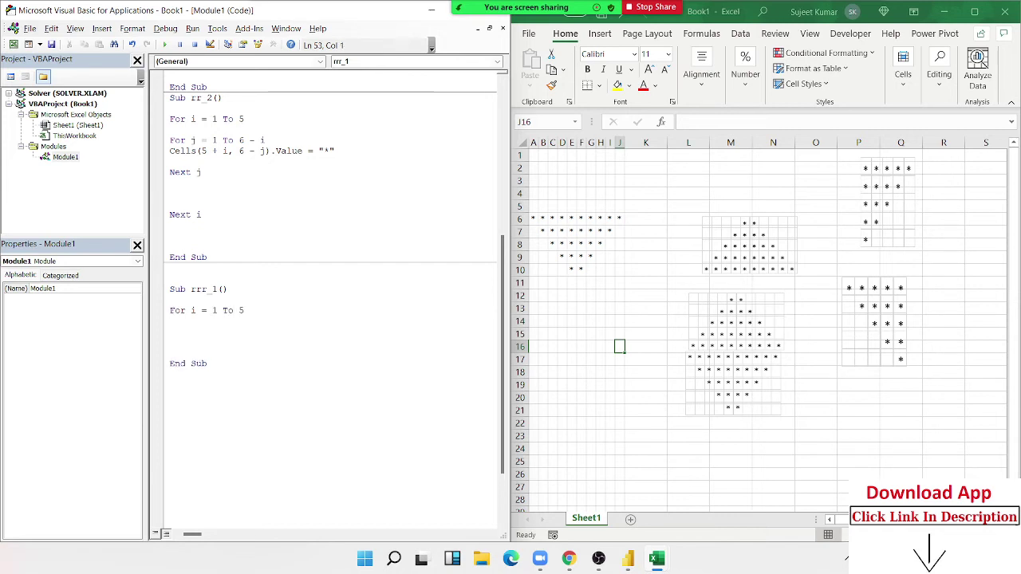
{"action": "type", "text": "fr"}
{"action": "type", "text": "o"}
{"action": "type", "text": "r j ="}
{"action": "type", "text": "1 to"}
{"action": "type", "text": "i"}
{"action": "key", "text": "Return"}
{"action": "key", "text": "Return"}
{"action": "key", "text": "Return"}
Close the loops with Next j and Next i, adding Cells(i, j).Value = "*" as the body.
{"action": "type", "text": "next "}
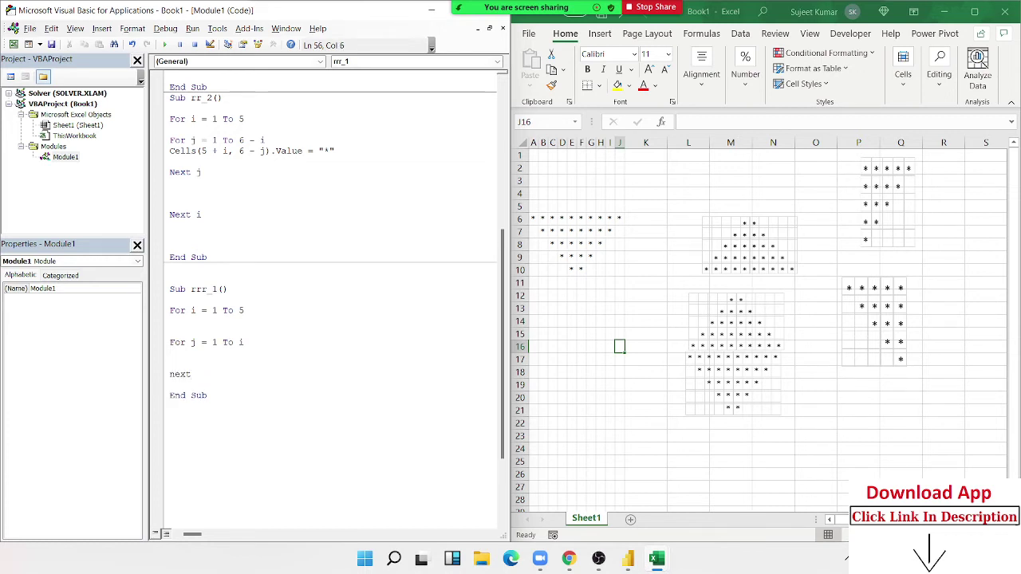
{"action": "type", "text": "i"}
{"action": "key", "text": "Home"}
{"action": "key", "text": "Return"}
{"action": "key", "text": "Up"}
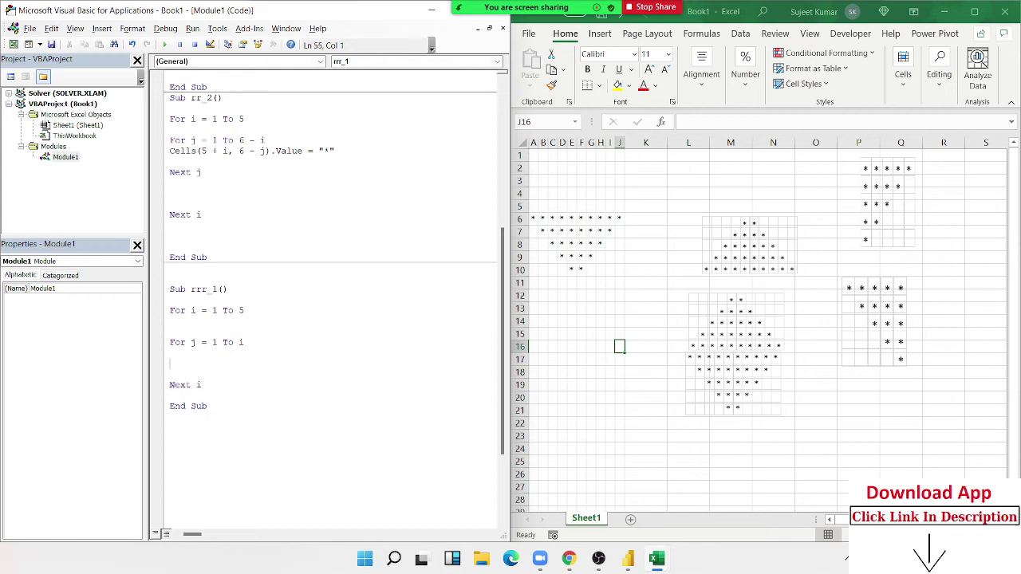
{"action": "type", "text": "next "}
{"action": "type", "text": "j"}
{"action": "key", "text": "Return"}
{"action": "key", "text": "Up"}
{"action": "type", "text": "cell"}
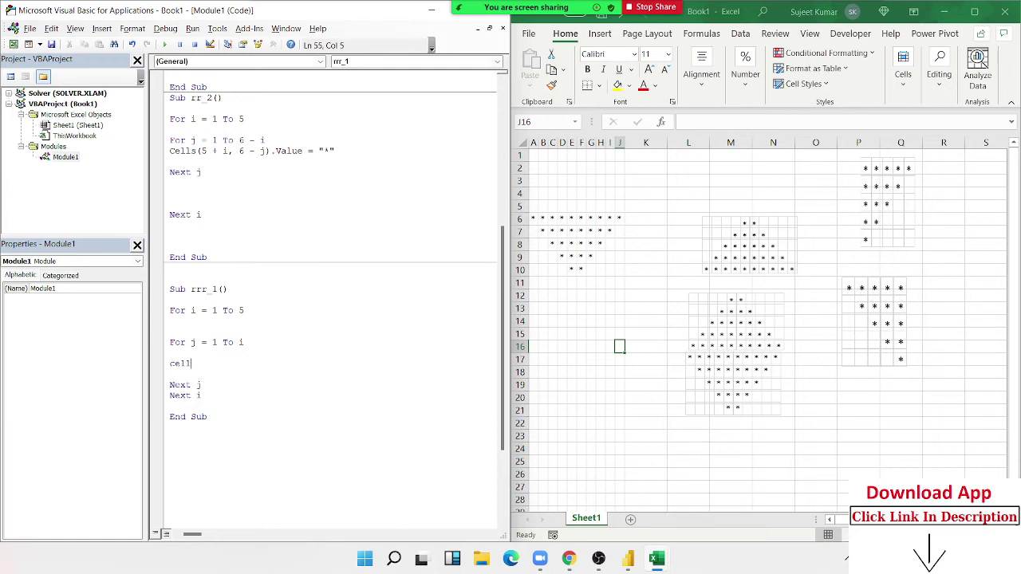
{"action": "type", "text": "s(i,j"}
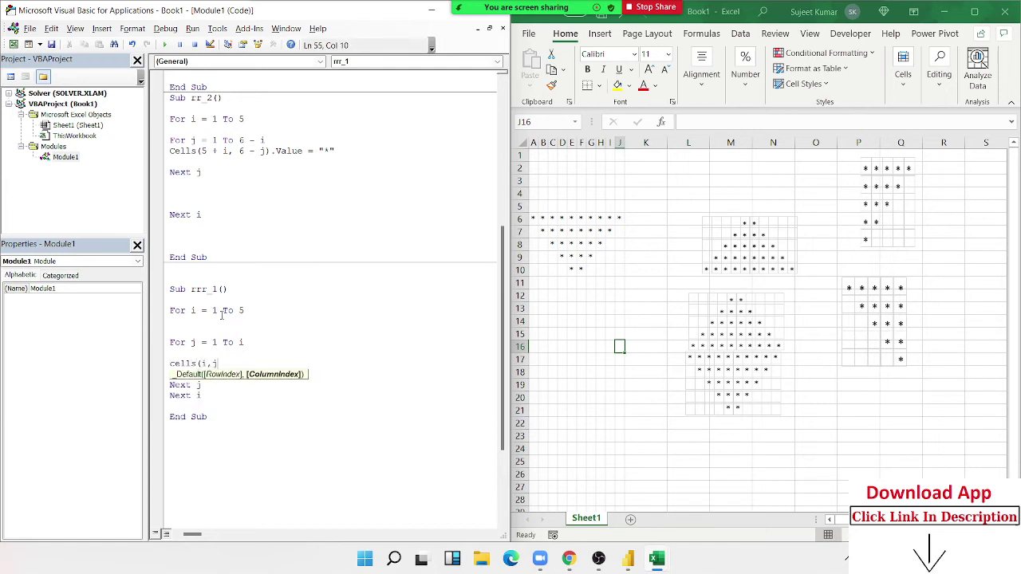
{"action": "type", "text": ").v"}
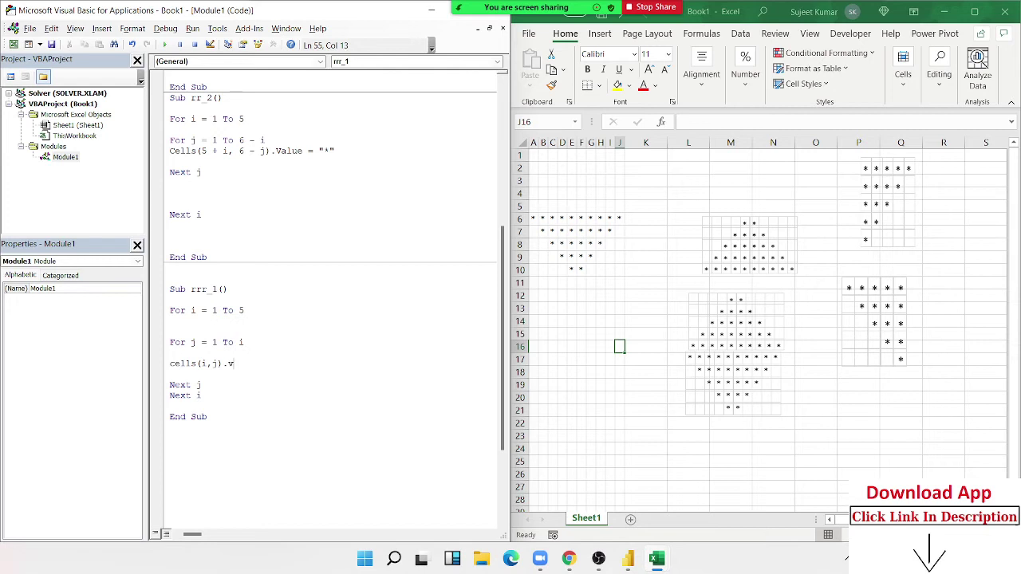
{"action": "type", "text": "alu"}
{"action": "type", "text": "e =\"*"}
{"action": "type", "text": "\""}
{"action": "key", "text": "Return"}
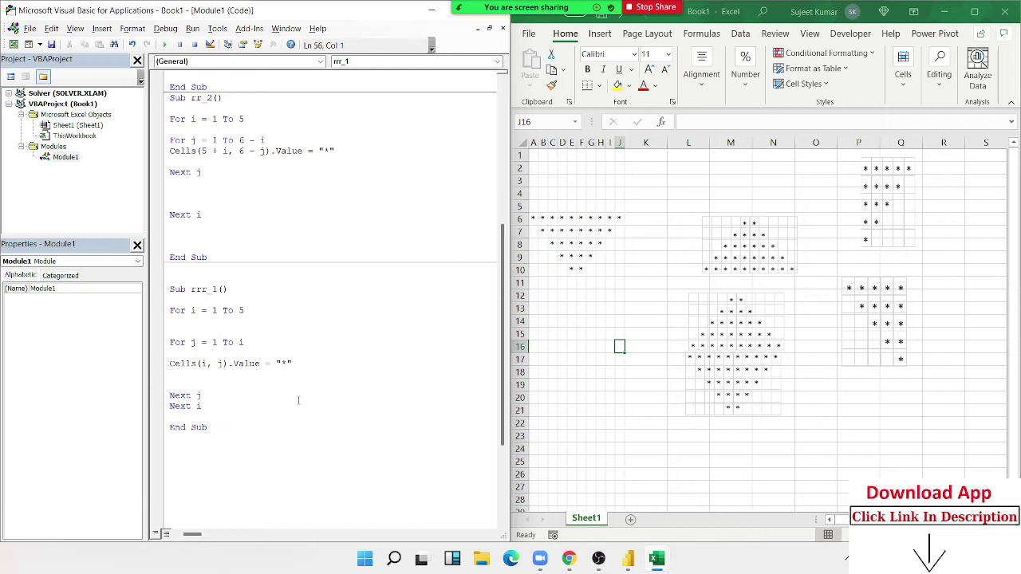
Run rrr_1, then shift its column to Cells(i, 5 + j) and run it again.
{"action": "double_click", "coordinate": [219, 364]}
{"action": "left_click", "coordinate": [260, 372]}
{"action": "left_click", "coordinate": [165, 46]}
{"action": "left_click", "coordinate": [217, 363]}
{"action": "type", "text": "5 +"}
{"action": "type", "text": "j"}
{"action": "left_click", "coordinate": [433, 410]}
{"action": "left_click_drag", "start_coordinate": [582, 206], "coordinate": [533, 155]}
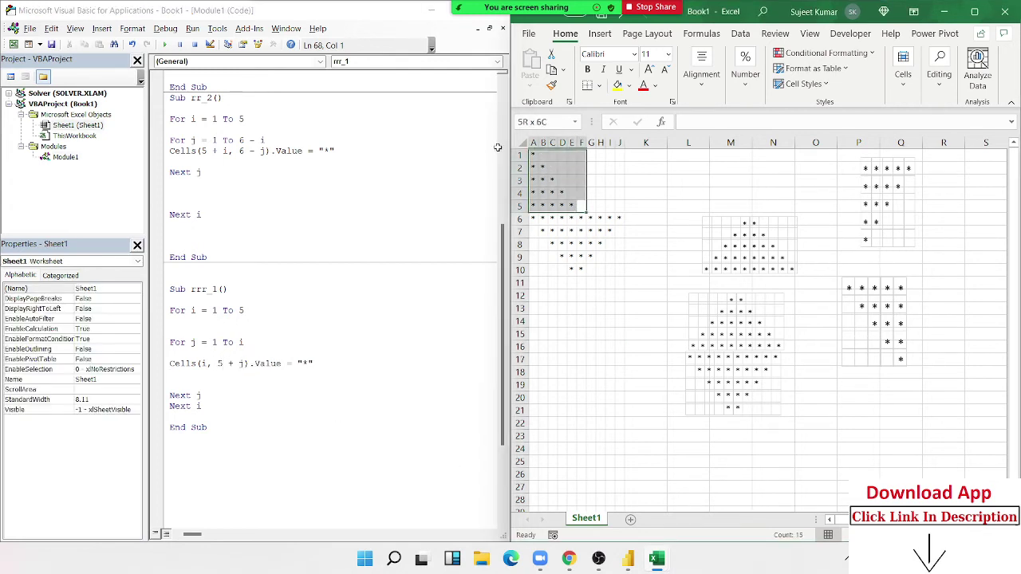
{"action": "left_click", "coordinate": [254, 344]}
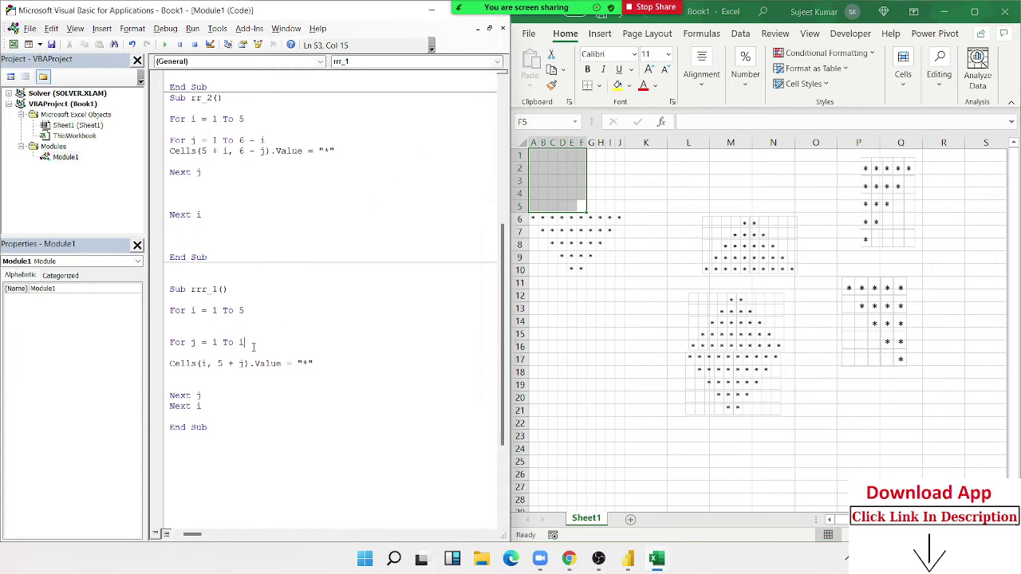
{"action": "left_click", "coordinate": [164, 44]}
{"action": "left_click", "coordinate": [607, 204]}
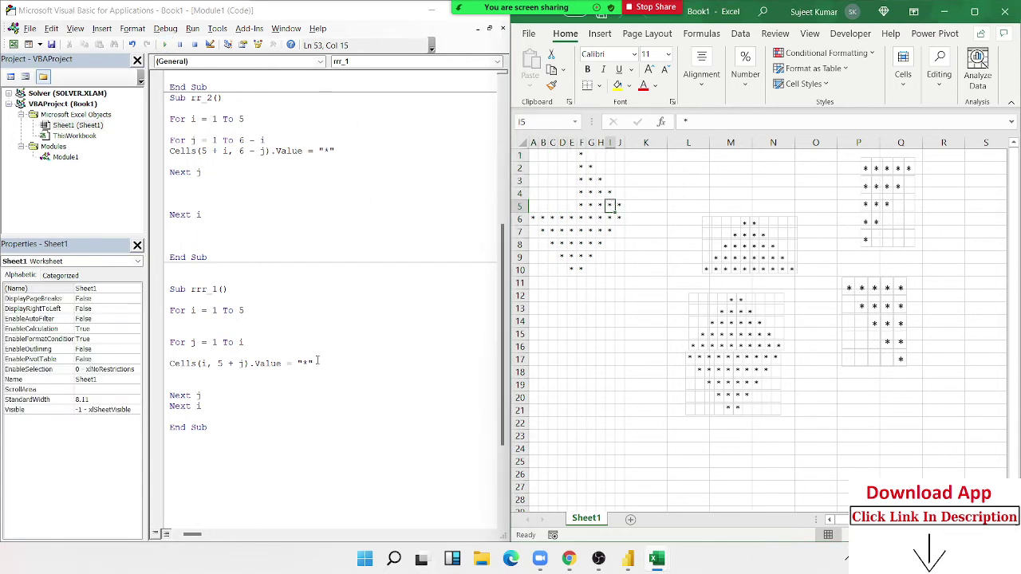
Duplicate the Cells line as Cells(i, 6 - j) and run rrr_1 to draw the upright pyramid.
{"action": "left_click_drag", "start_coordinate": [317, 360], "coordinate": [171, 364]}
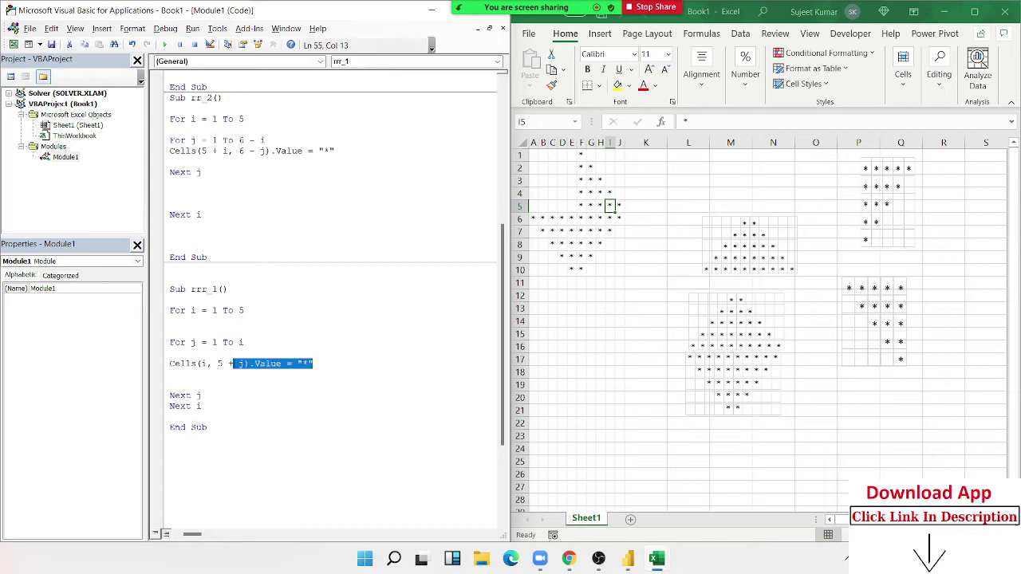
{"action": "key", "text": "ctrl+c"}
{"action": "left_click", "coordinate": [191, 374]}
{"action": "key", "text": "ctrl+v"}
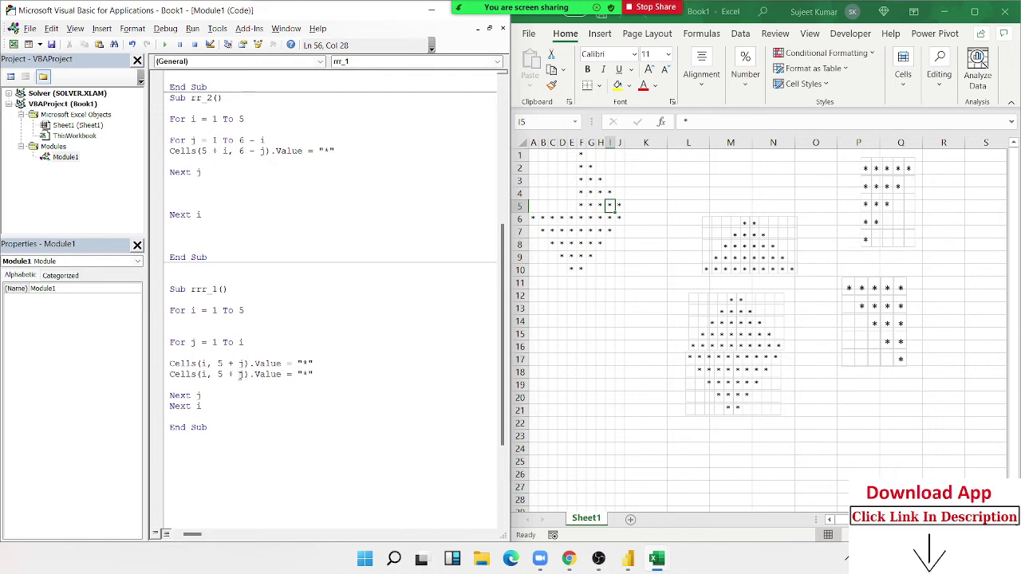
{"action": "left_click_drag", "start_coordinate": [239, 374], "coordinate": [211, 375]}
{"action": "type", "text": "6-"}
{"action": "left_click", "coordinate": [244, 386]}
{"action": "left_click", "coordinate": [165, 44]}
{"action": "left_click_drag", "start_coordinate": [209, 427], "coordinate": [169, 278]}
{"action": "scroll", "coordinate": [177, 273], "scroll_direction": "up", "scroll_amount": 2}
Review rr_1's inner loop and its 6 - i loop limit.
{"action": "scroll", "coordinate": [177, 274], "scroll_direction": "up", "scroll_amount": 2}
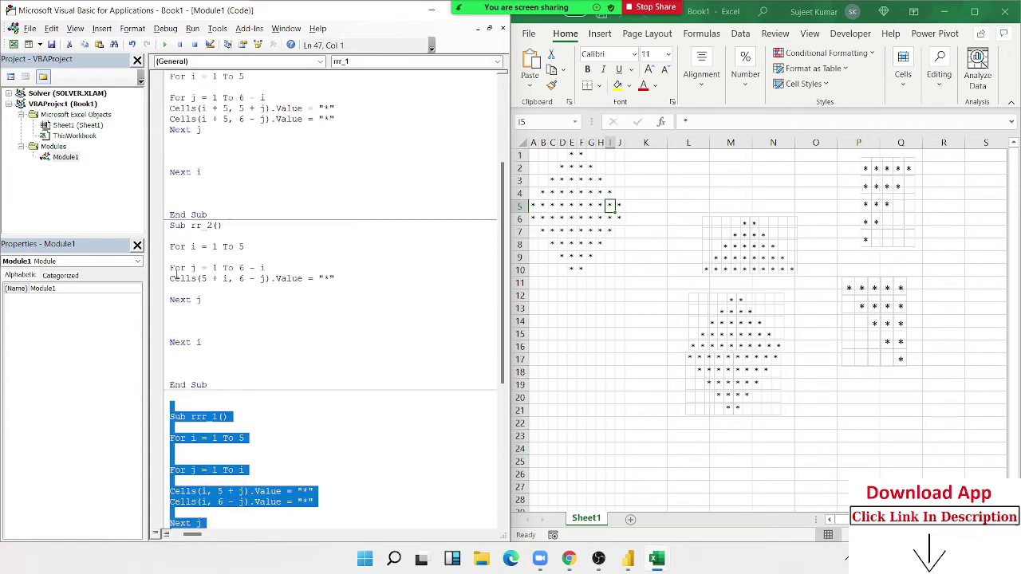
{"action": "scroll", "coordinate": [177, 275], "scroll_direction": "up", "scroll_amount": 3}
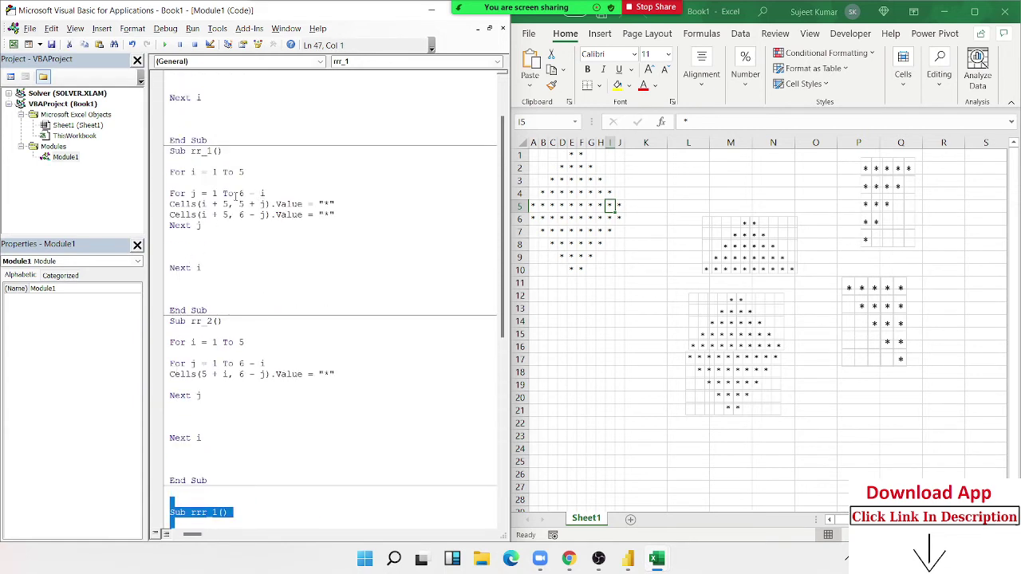
{"action": "scroll", "coordinate": [238, 412], "scroll_direction": "down", "scroll_amount": 5}
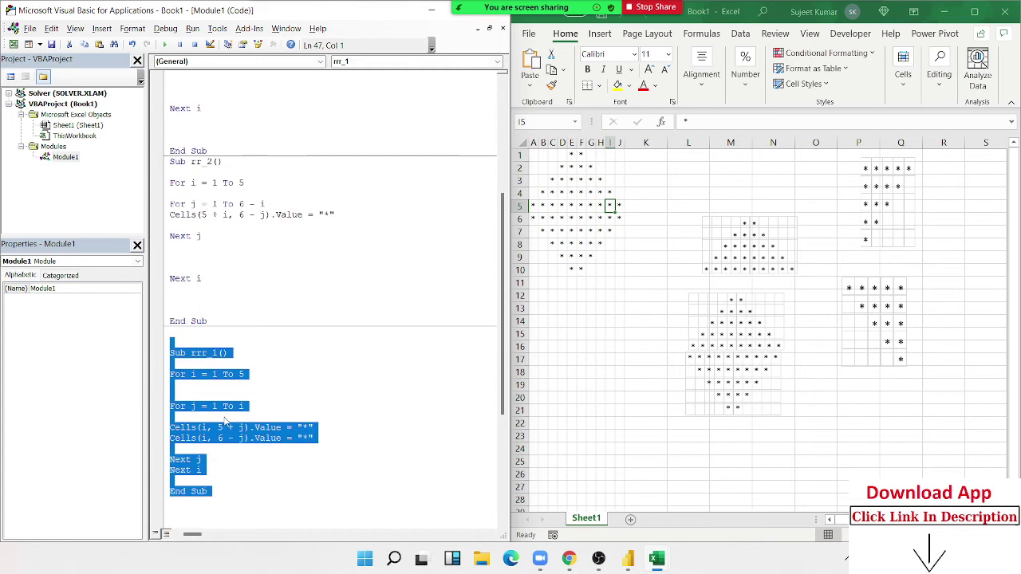
{"action": "left_click", "coordinate": [208, 459]}
{"action": "scroll", "coordinate": [258, 163], "scroll_direction": "up", "scroll_amount": 3}
{"action": "left_click", "coordinate": [258, 161]}
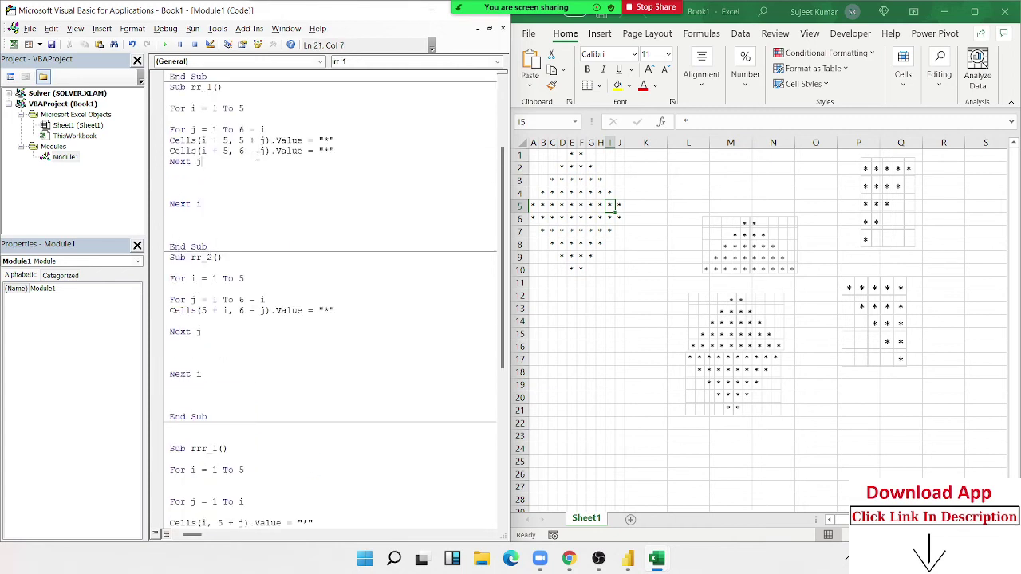
{"action": "left_click_drag", "start_coordinate": [238, 129], "coordinate": [276, 130]}
Copy rrr_1's loop block and paste it into rr_1 after Next i.
{"action": "left_click", "coordinate": [220, 228]}
{"action": "scroll", "coordinate": [221, 231], "scroll_direction": "down", "scroll_amount": 1}
{"action": "scroll", "coordinate": [212, 263], "scroll_direction": "down", "scroll_amount": 2}
{"action": "scroll", "coordinate": [201, 295], "scroll_direction": "down", "scroll_amount": 4}
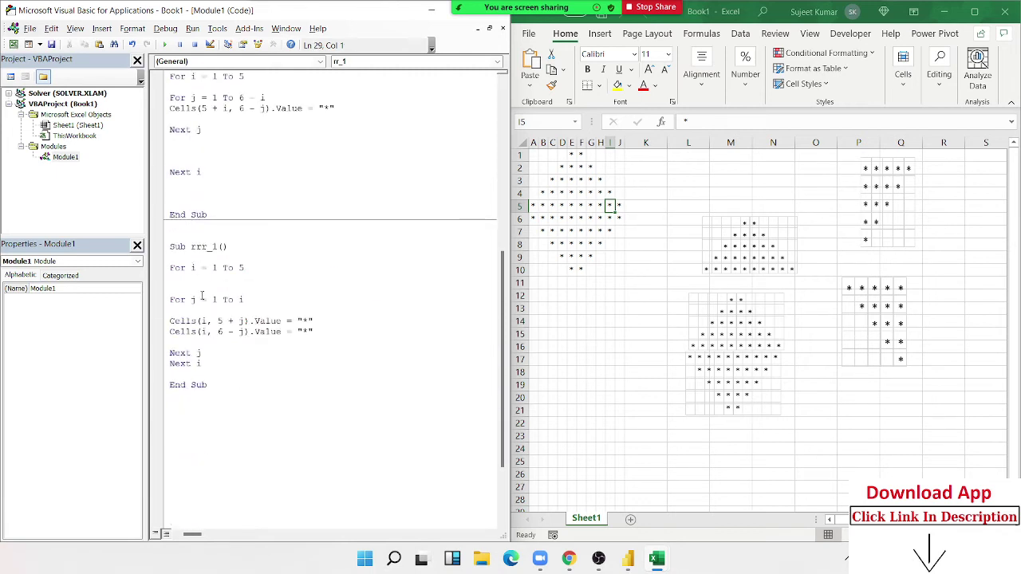
{"action": "left_click_drag", "start_coordinate": [213, 362], "coordinate": [162, 268]}
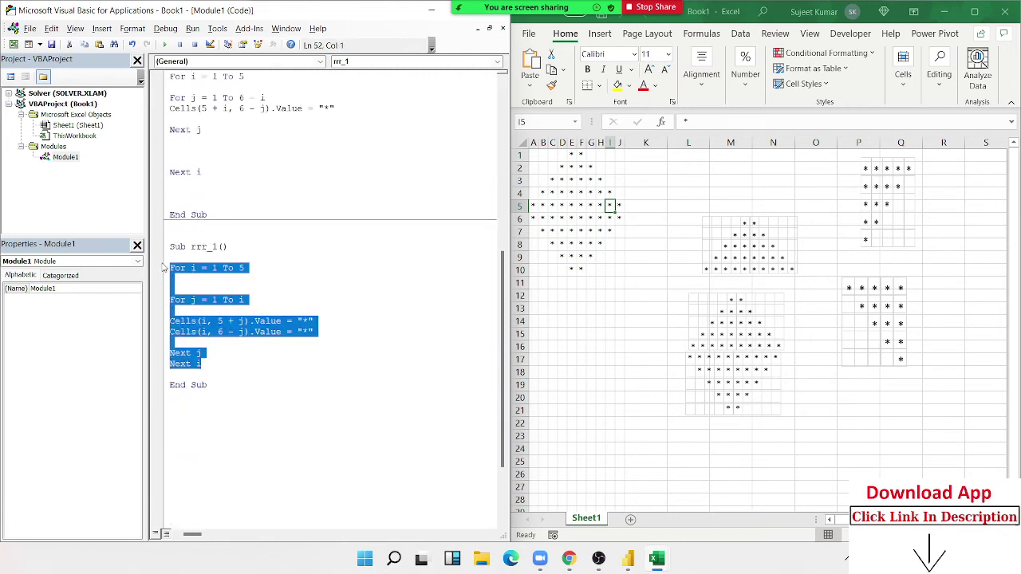
{"action": "scroll", "coordinate": [162, 257], "scroll_direction": "up", "scroll_amount": 8}
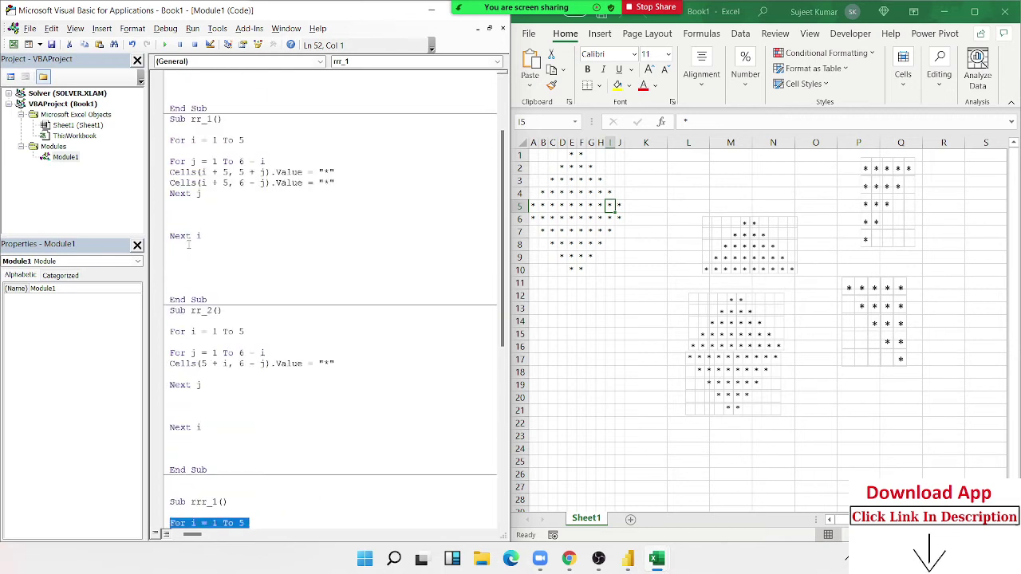
{"action": "left_click", "coordinate": [188, 248]}
{"action": "key", "text": "ctrl+v"}
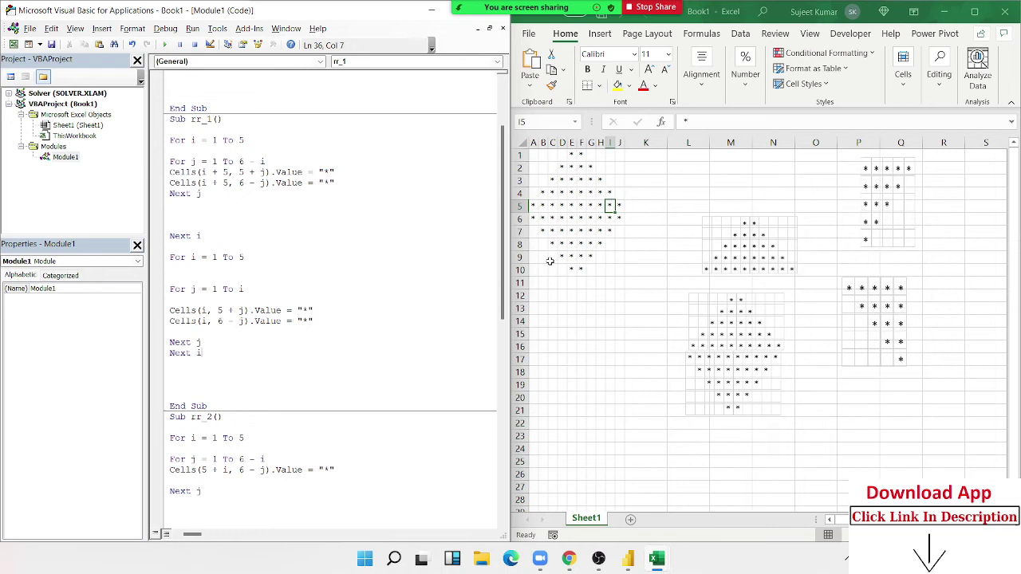
Clear the stars from A1:J10 and run rr_1 to draw the full star diamond.
{"action": "left_click", "coordinate": [611, 270]}
{"action": "left_click_drag", "start_coordinate": [620, 271], "coordinate": [516, 136]}
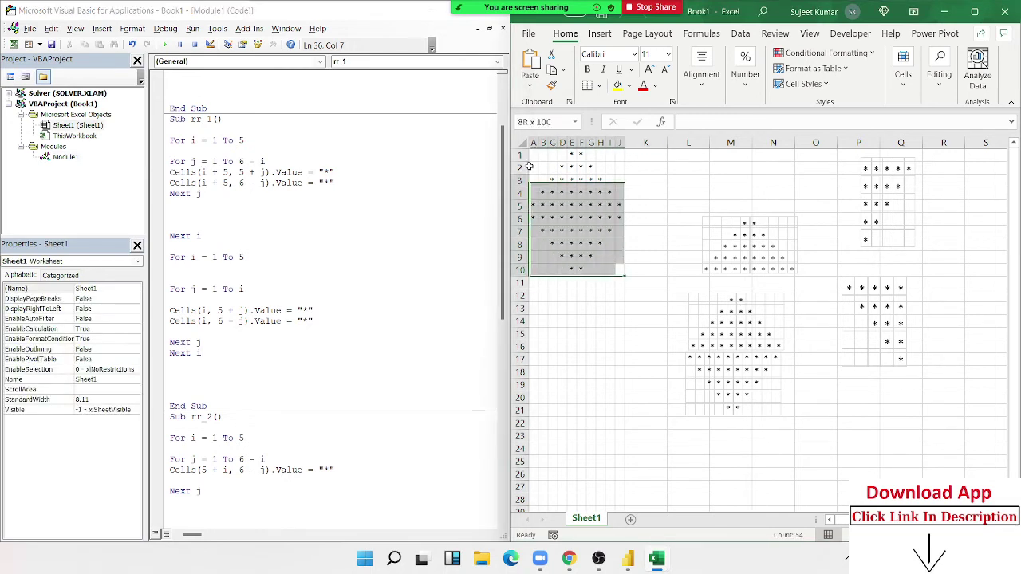
{"action": "key", "text": "Delete"}
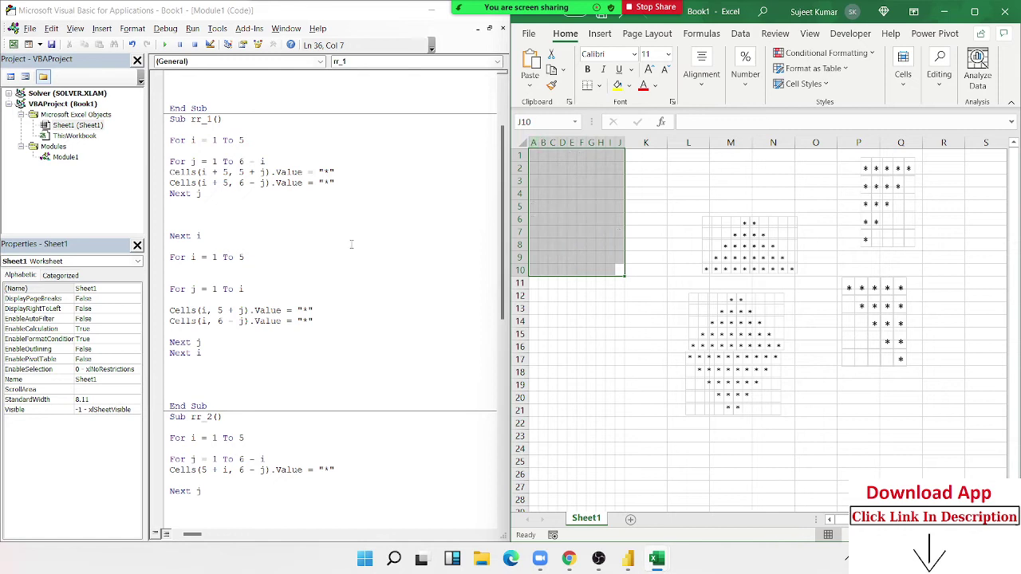
{"action": "left_click", "coordinate": [323, 230]}
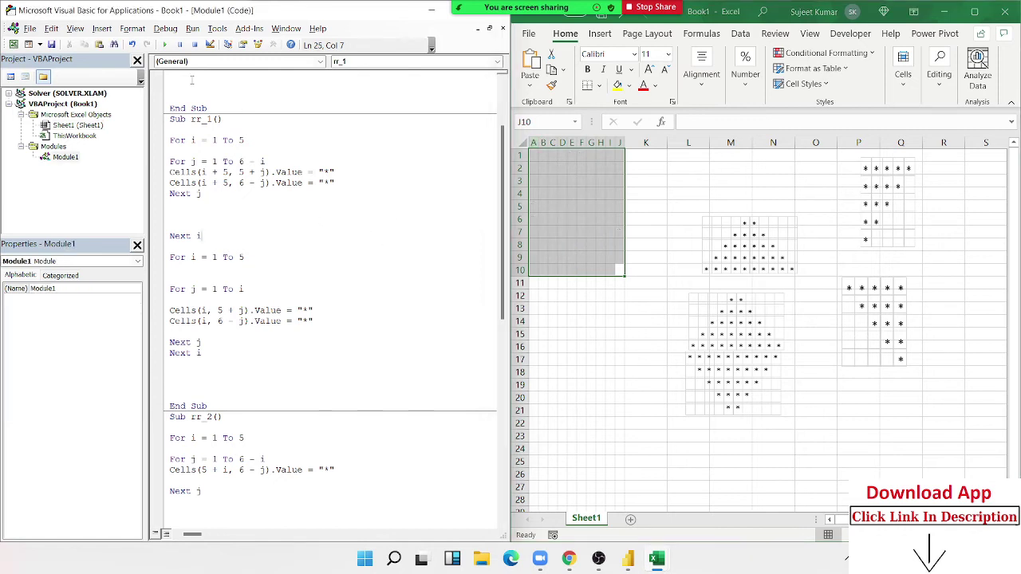
{"action": "left_click", "coordinate": [165, 45]}
Add blank lines below rrr_1 and select the diamond area A1:J11 on the sheet.
{"action": "scroll", "coordinate": [220, 431], "scroll_direction": "down", "scroll_amount": 6}
{"action": "scroll", "coordinate": [220, 431], "scroll_direction": "down", "scroll_amount": 8}
{"action": "left_click", "coordinate": [220, 427]}
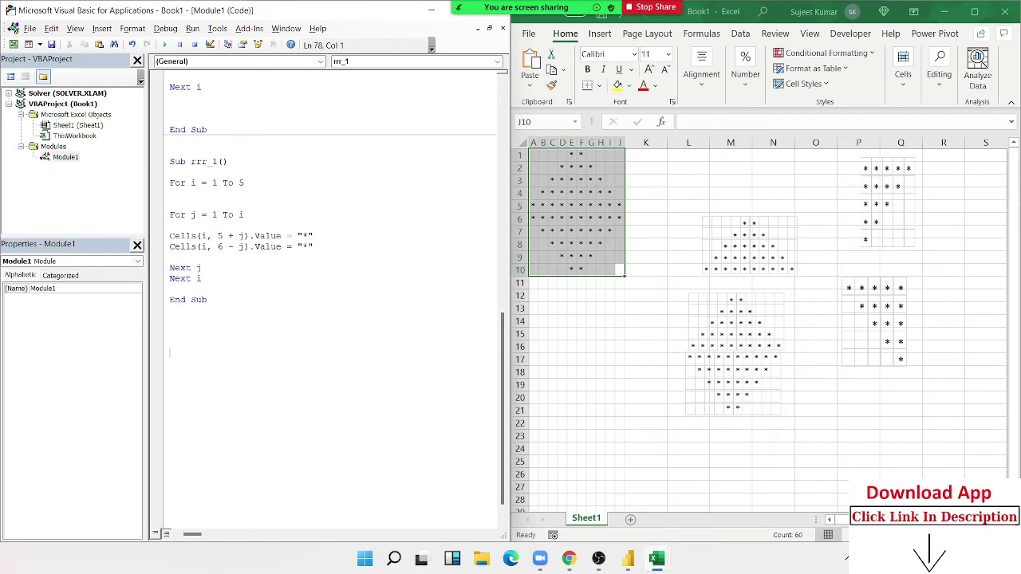
{"action": "key", "text": "Return"}
{"action": "key", "text": "Return"}
{"action": "key", "text": "Return"}
{"action": "left_click", "coordinate": [581, 369]}
{"action": "left_click_drag", "start_coordinate": [624, 284], "coordinate": [533, 155]}
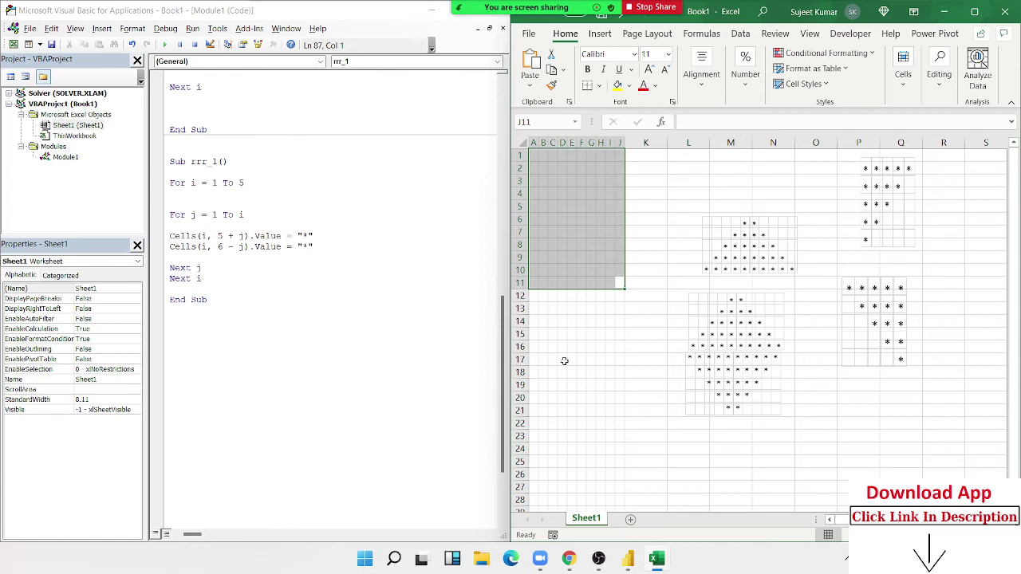
Add Sheet2, enter Puja in A1 and fill a list of names down column A.
{"action": "left_click", "coordinate": [581, 332]}
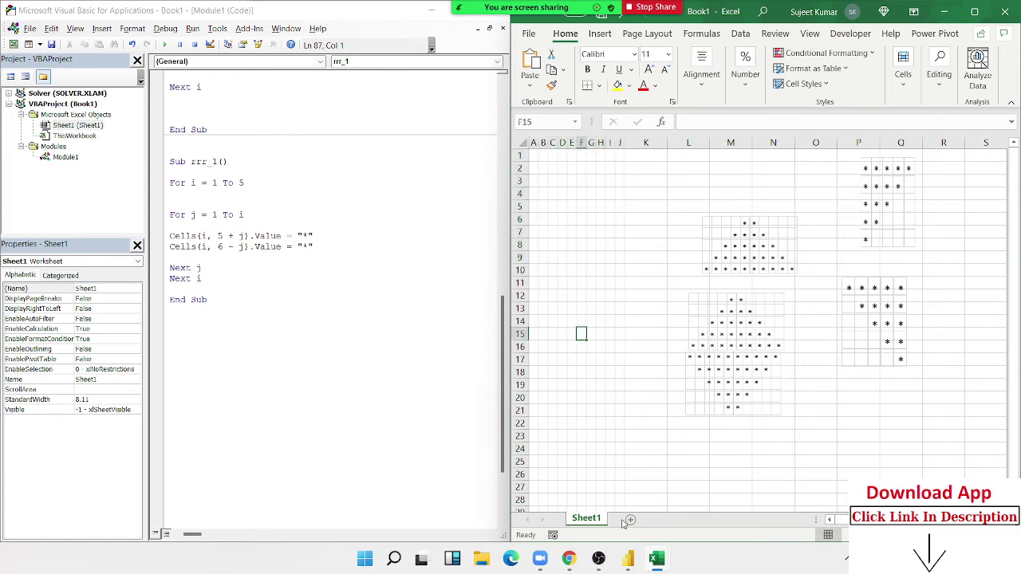
{"action": "left_click", "coordinate": [629, 519]}
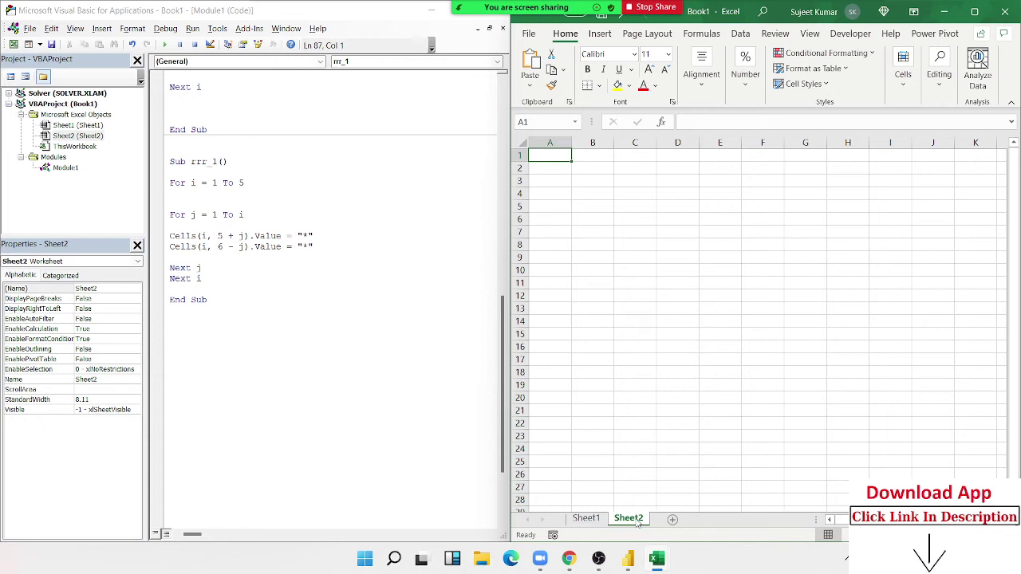
{"action": "type", "text": "P"}
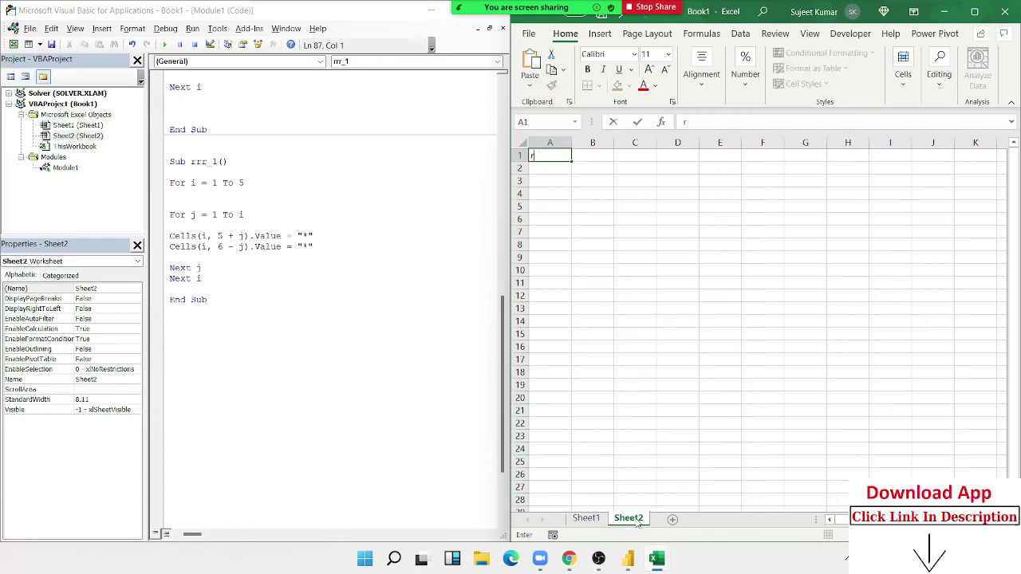
{"action": "type", "text": "uja"}
{"action": "key", "text": "Return"}
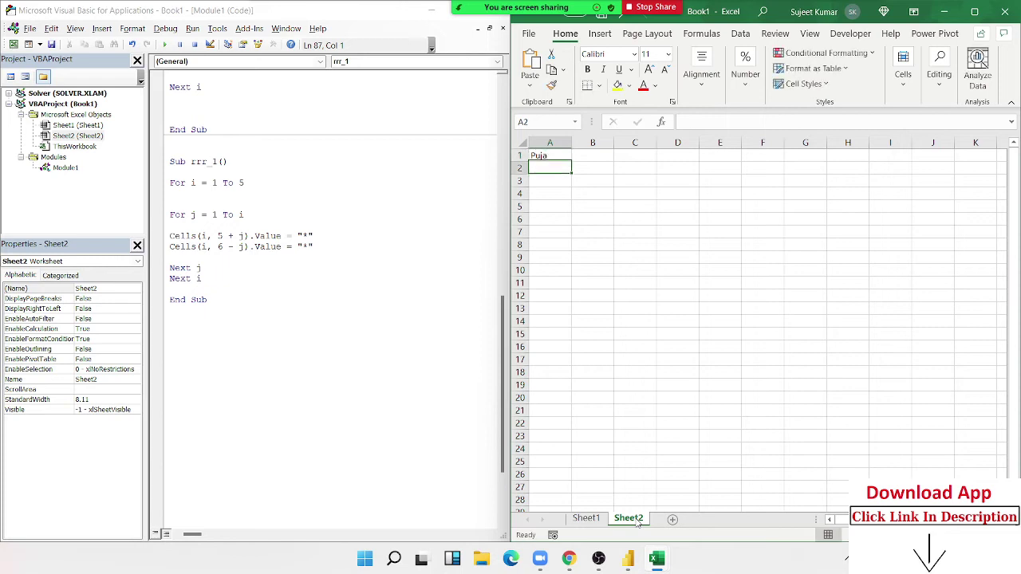
{"action": "key", "text": "Up"}
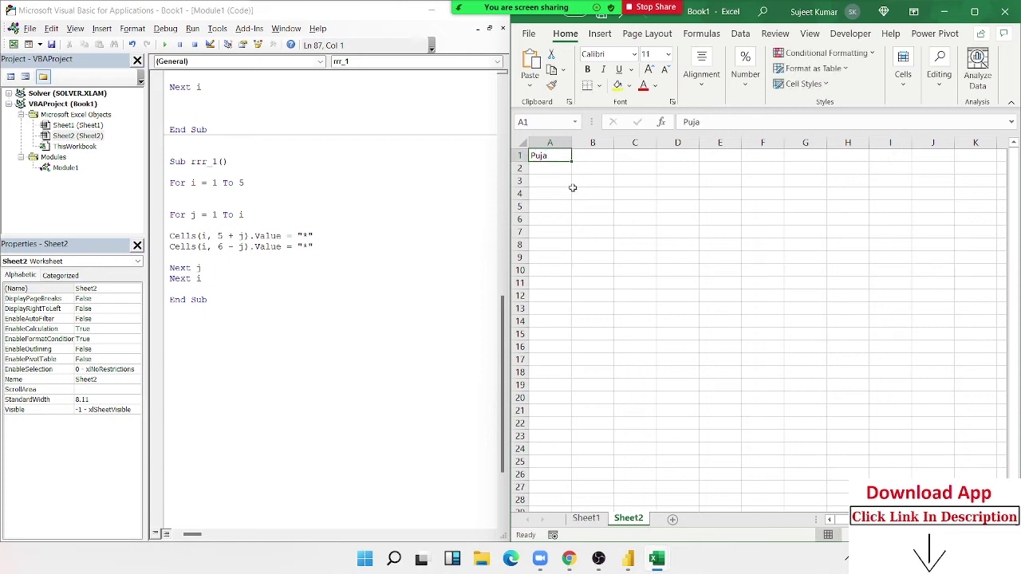
{"action": "mouse_move", "coordinate": [571, 161]}
{"action": "left_mouse_down"}
{"action": "mouse_move", "coordinate": [571, 496]}
{"action": "mouse_move", "coordinate": [606, 567]}
{"action": "left_mouse_up"}
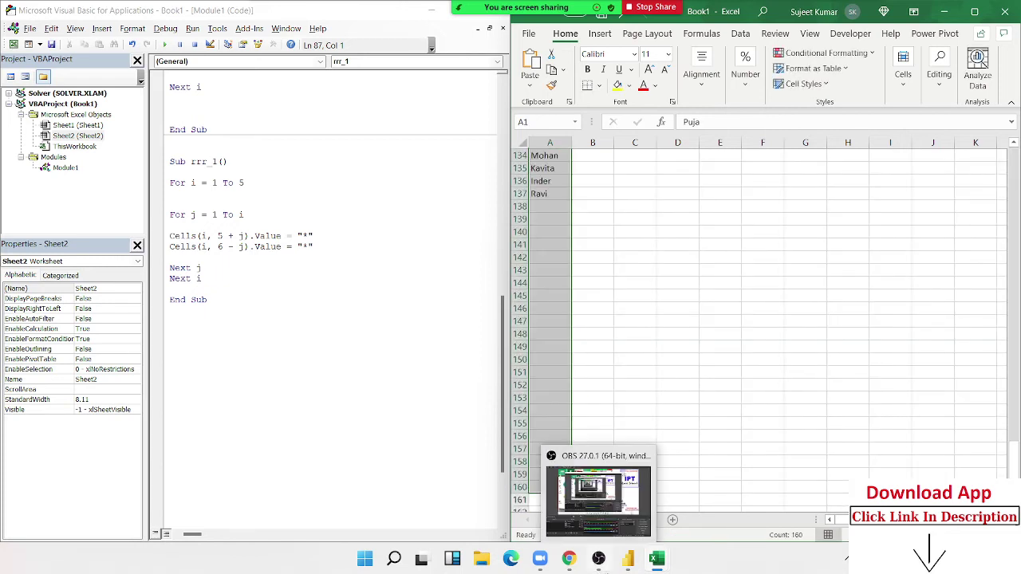
Put =RANDBETWEEN(10,90) in B1 and fill the random scores down column B.
{"action": "scroll", "coordinate": [718, 319], "scroll_direction": "up", "scroll_amount": 20}
{"action": "left_click", "coordinate": [593, 155]}
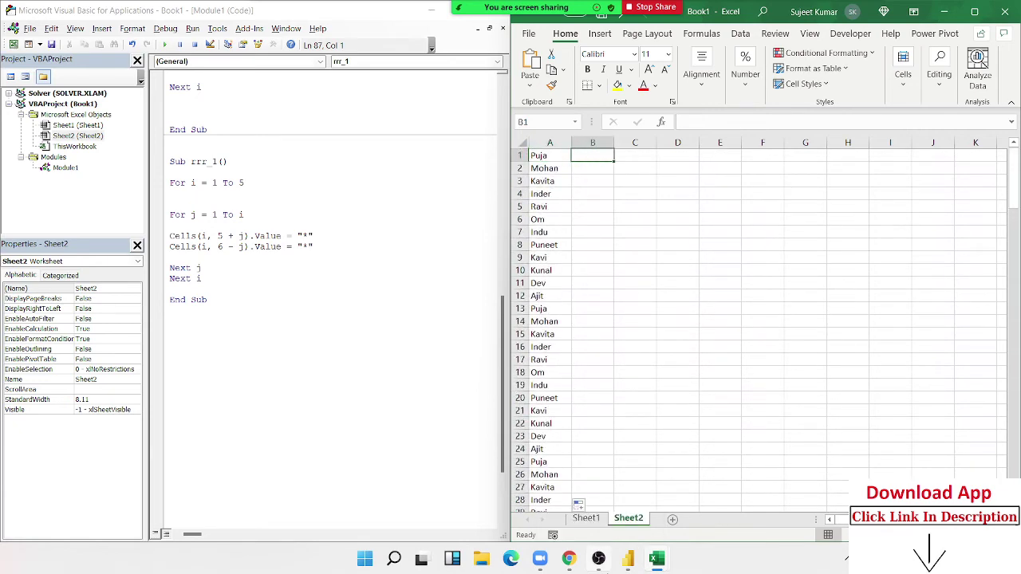
{"action": "type", "text": "=ra"}
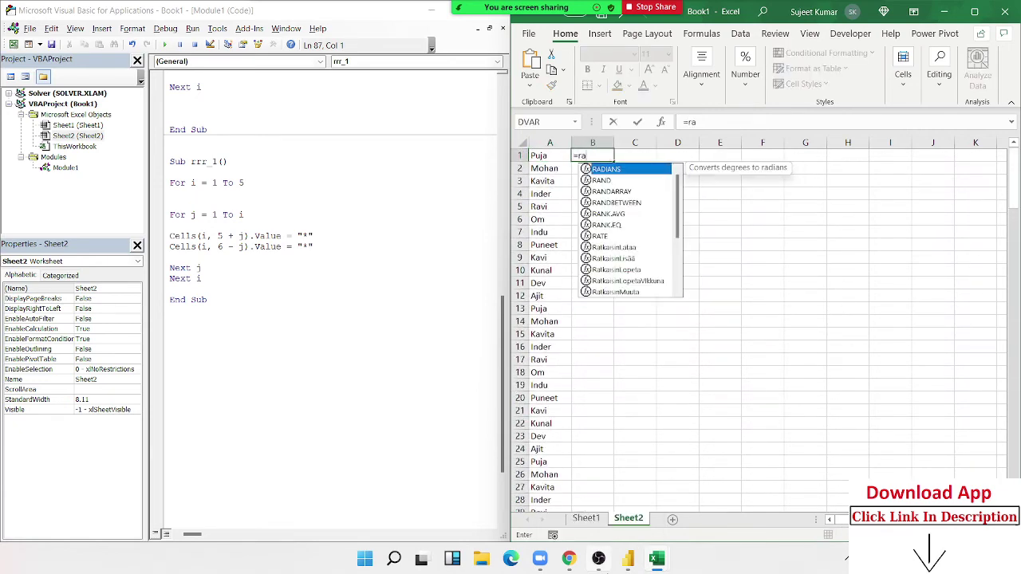
{"action": "key", "text": "Down"}
{"action": "key", "text": "Down"}
{"action": "key", "text": "Down"}
{"action": "key", "text": "Tab"}
{"action": "type", "text": "10"}
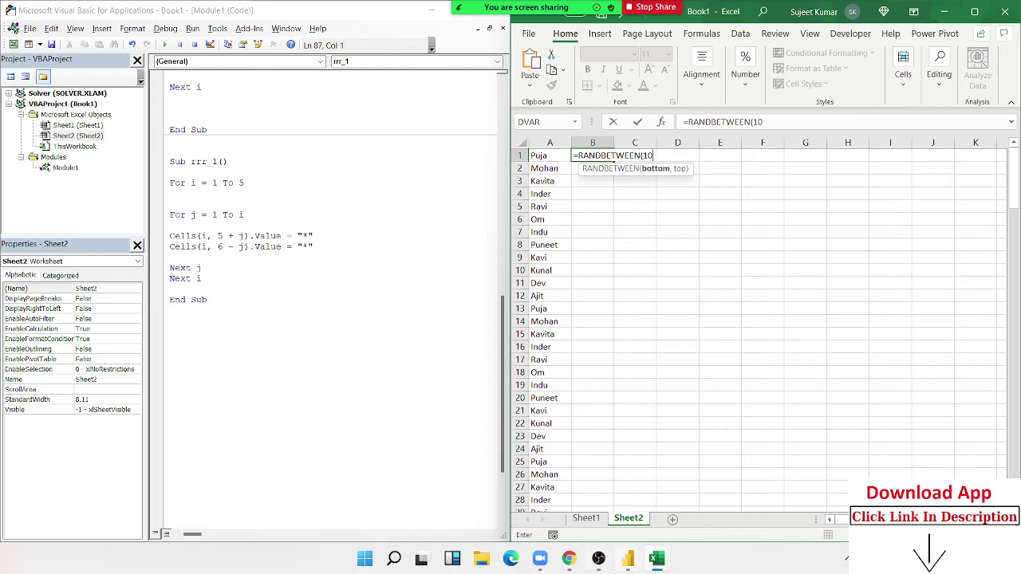
{"action": "type", "text": ",90"}
{"action": "key", "text": "Return"}
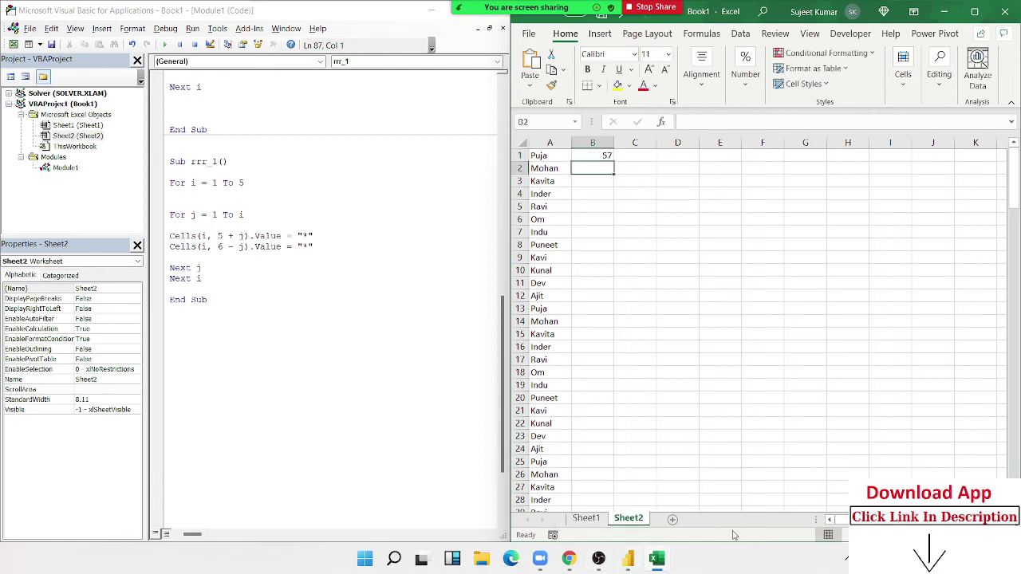
{"action": "left_click", "coordinate": [608, 156]}
{"action": "double_click", "coordinate": [613, 160]}
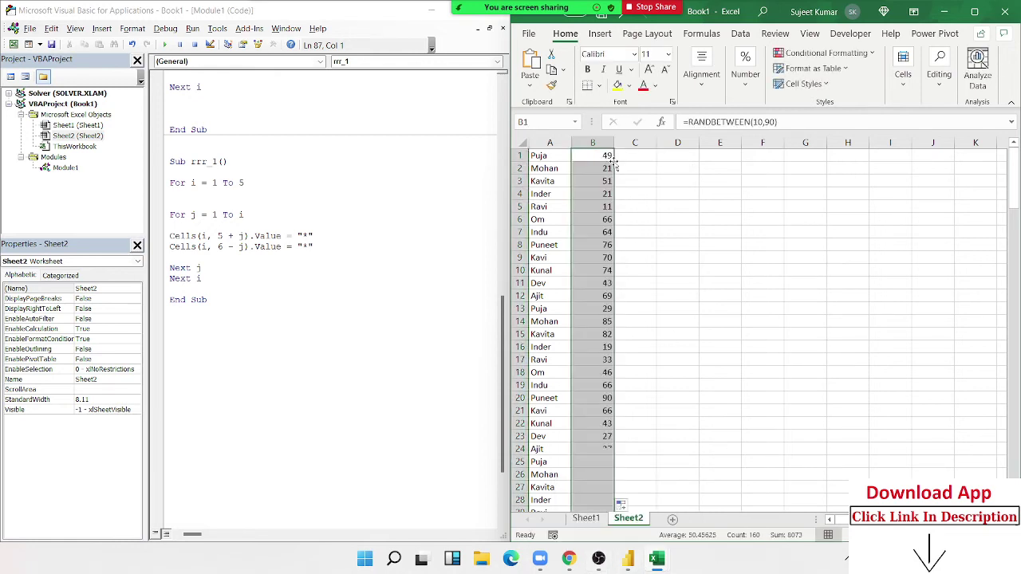
Enter Puja as the lookup name in E2 and recalculate the scores.
{"action": "left_click", "coordinate": [710, 170]}
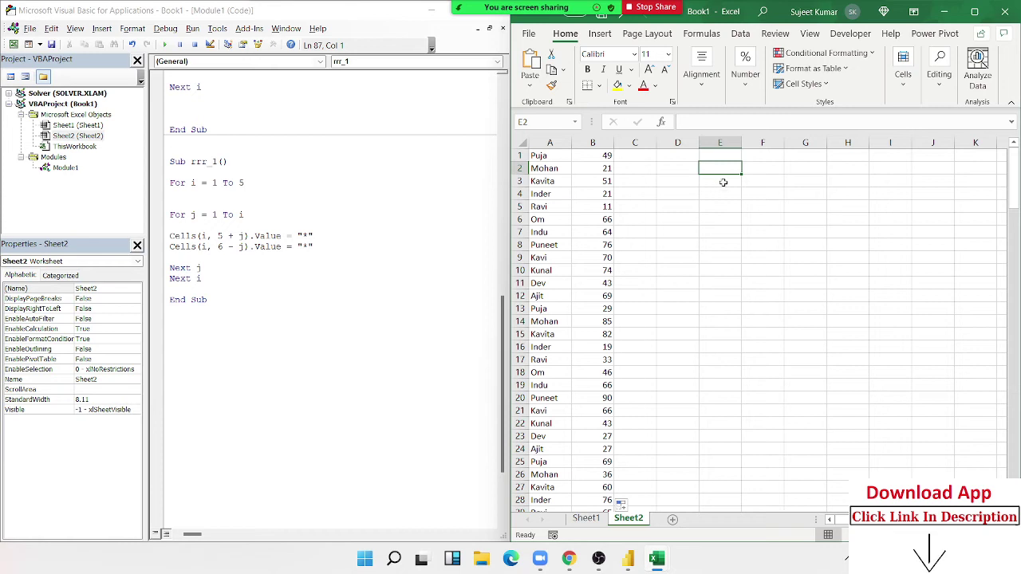
{"action": "type", "text": "Pu"}
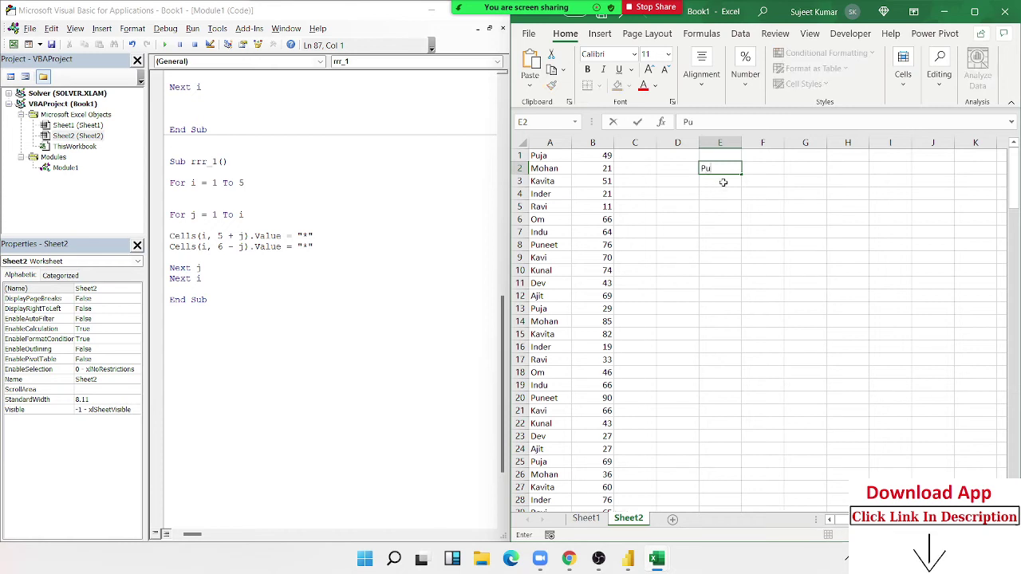
{"action": "type", "text": "ja"}
{"action": "key", "text": "Return"}
{"action": "key", "text": "Up"}
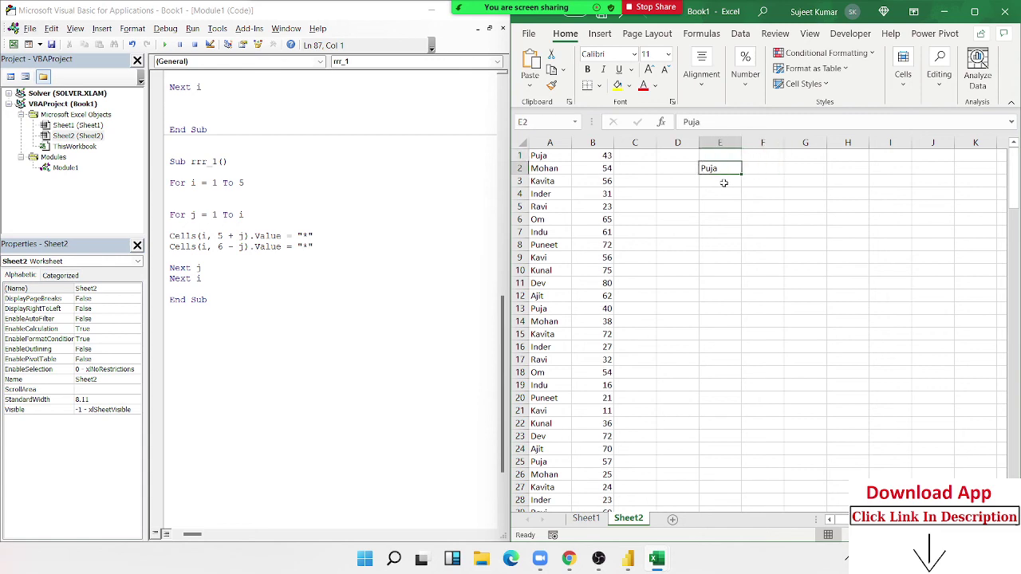
{"action": "key", "text": "F2"}
{"action": "key", "text": "Return"}
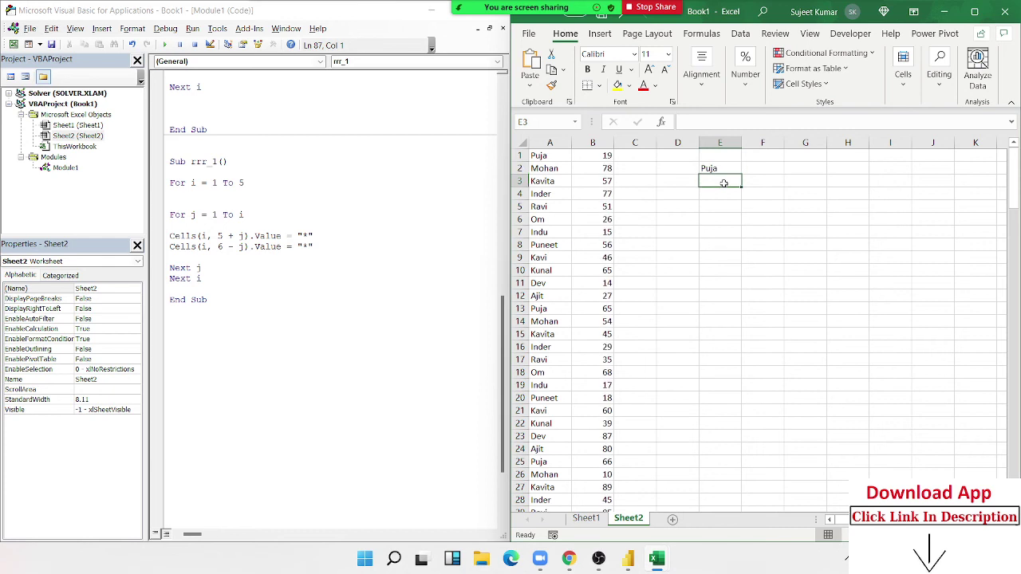
Copy column B and paste the scores back as fixed values.
{"action": "left_click", "coordinate": [592, 142]}
{"action": "key", "text": "ctrl+c"}
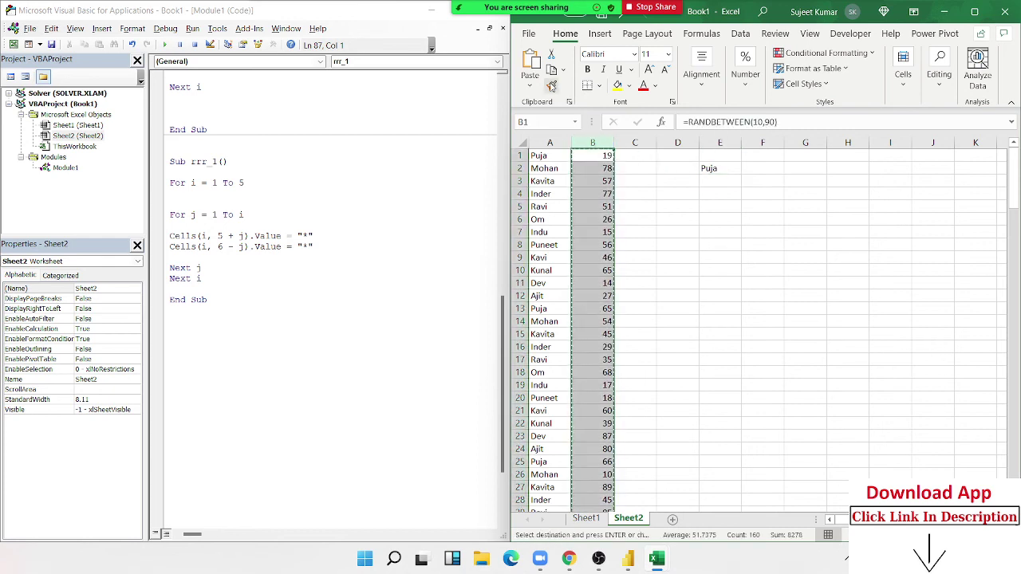
{"action": "left_click", "coordinate": [530, 85]}
{"action": "left_click", "coordinate": [530, 186]}
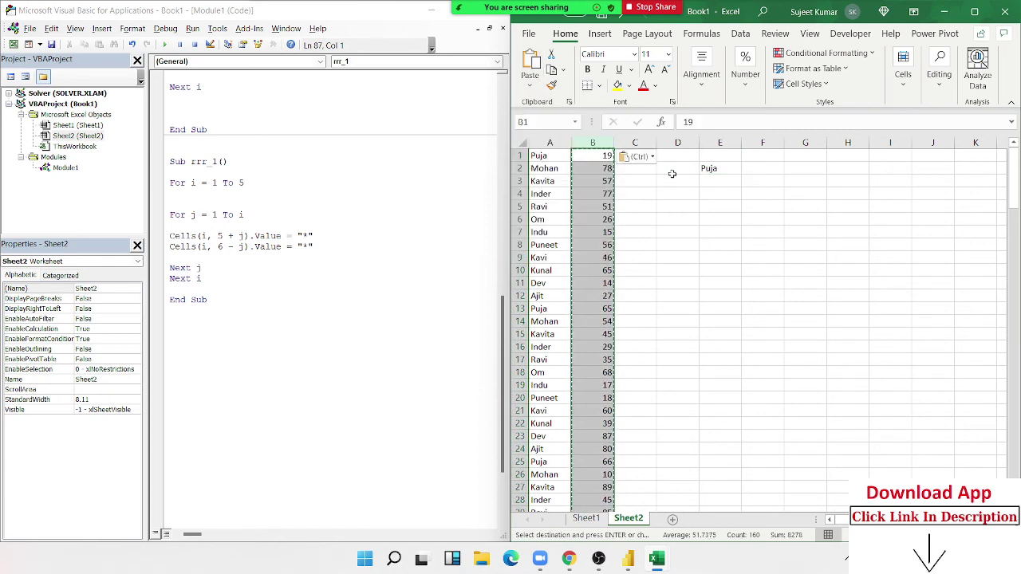
Label the headers F in F1 and L in G1, replacing the earlier 'Last' label.
{"action": "left_click", "coordinate": [752, 157]}
{"action": "double_click", "coordinate": [754, 157]}
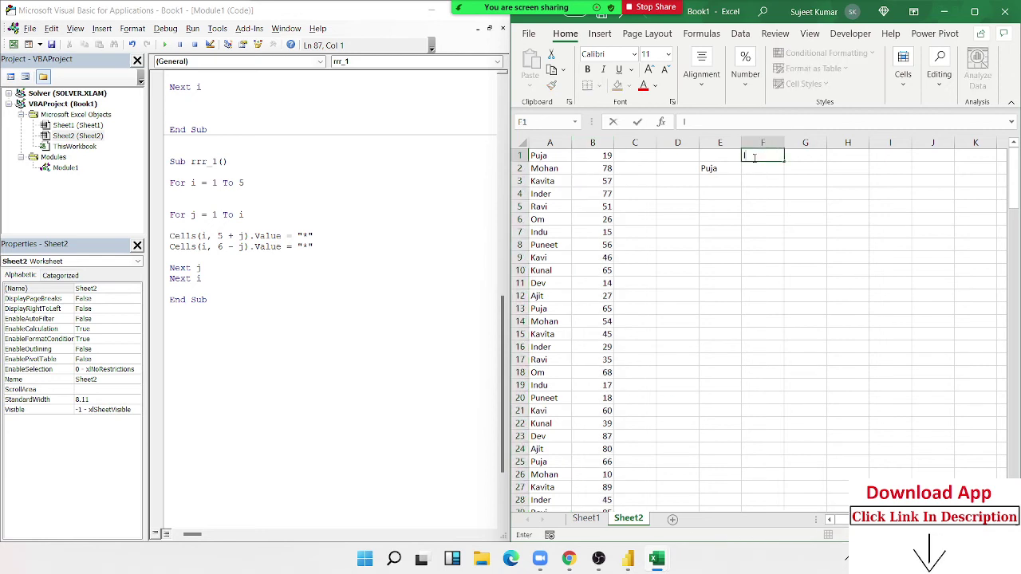
{"action": "type", "text": "La"}
{"action": "type", "text": "st"}
{"action": "left_click", "coordinate": [744, 171]}
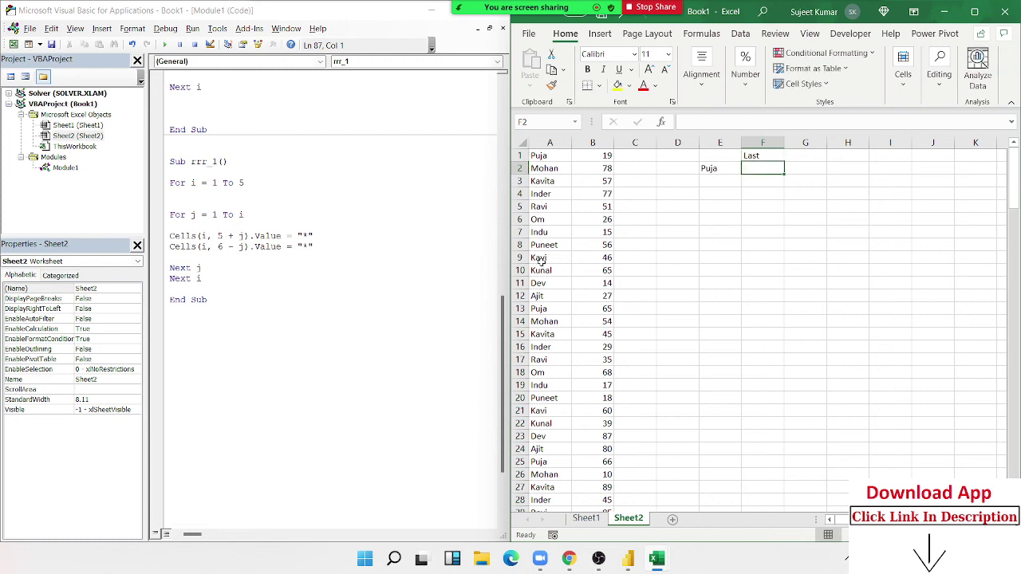
{"action": "left_click", "coordinate": [773, 154]}
{"action": "type", "text": "F"}
{"action": "key", "text": "Tab"}
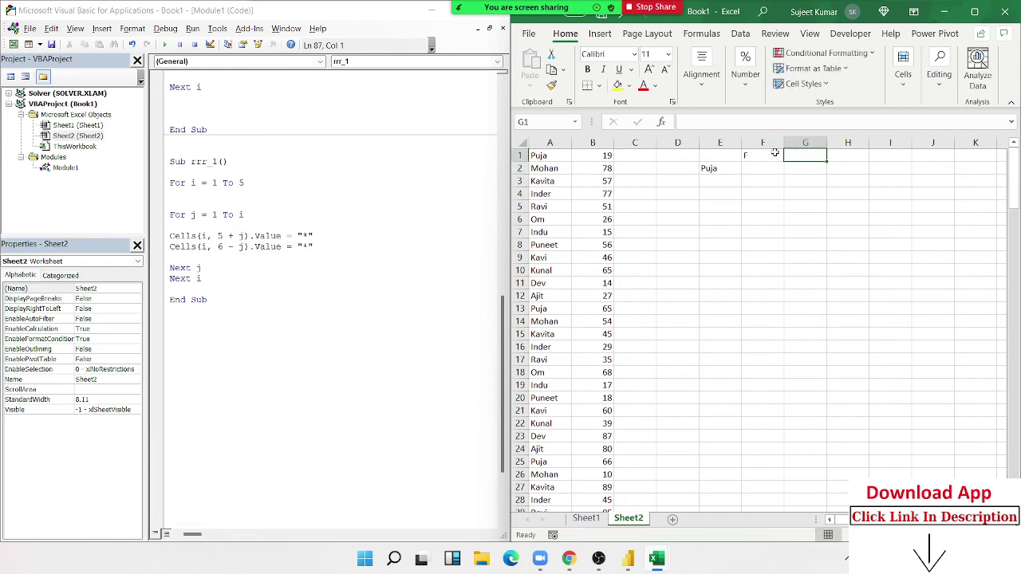
{"action": "type", "text": "L"}
{"action": "key", "text": "Return"}
{"action": "left_click", "coordinate": [216, 374]}
Declare a new macro Sub rr_5() below the previous macro.
{"action": "scroll", "coordinate": [216, 374], "scroll_direction": "down", "scroll_amount": 3}
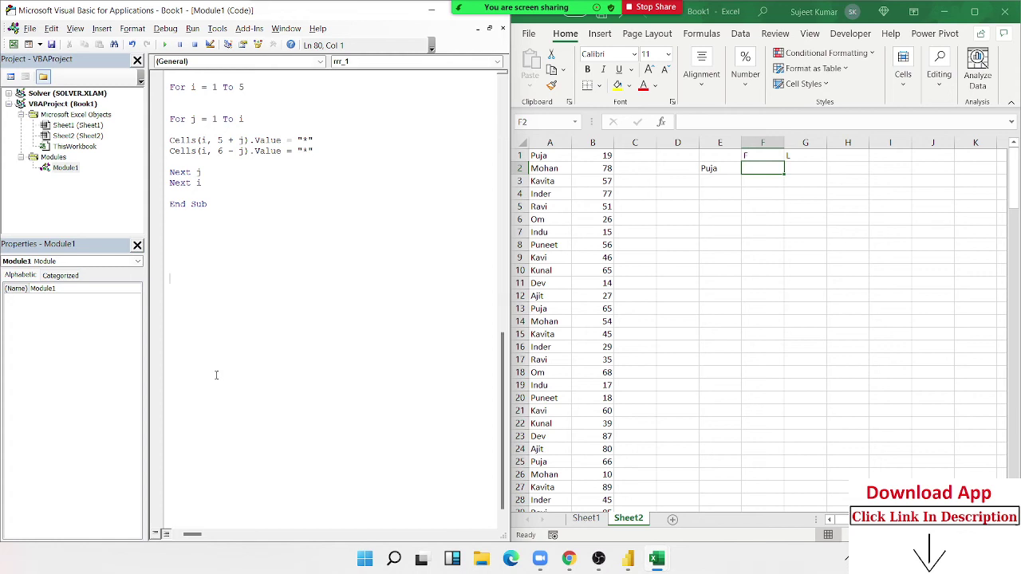
{"action": "scroll", "coordinate": [216, 343], "scroll_direction": "down", "scroll_amount": 1}
{"action": "left_click", "coordinate": [178, 224]}
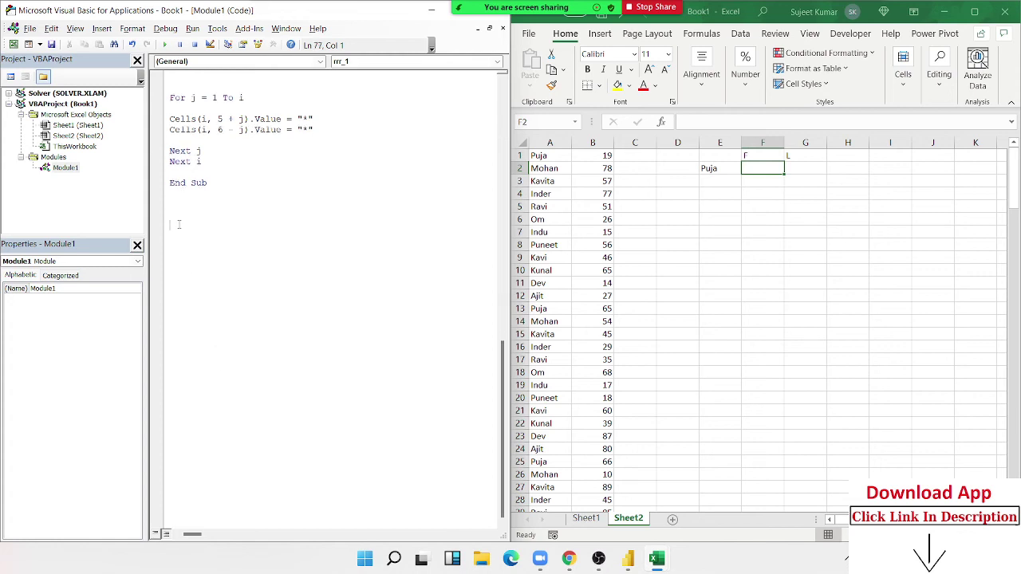
{"action": "type", "text": "sub rr"}
{"action": "type", "text": "("}
{"action": "key", "text": "BackSpace"}
{"action": "type", "text": "rr_5"}
{"action": "type", "text": "()"}
{"action": "key", "text": "Return"}
{"action": "key", "text": "Return"}
{"action": "key", "text": "Return"}
{"action": "key", "text": "Return"}
{"action": "key", "text": "Return"}
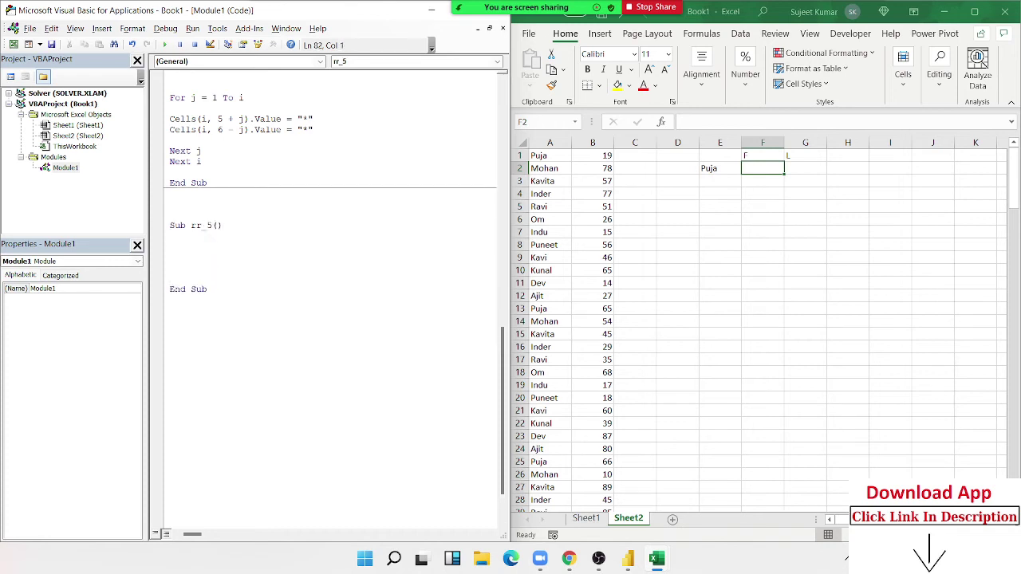
Write For i = 1 To 160, using the last data row found on the sheet.
{"action": "key", "text": "Return"}
{"action": "key", "text": "Return"}
{"action": "key", "text": "Up"}
{"action": "key", "text": "Up"}
{"action": "key", "text": "Up"}
{"action": "key", "text": "Up"}
{"action": "type", "text": "for "}
{"action": "type", "text": "i = "}
{"action": "type", "text": "1"}
{"action": "key", "text": "Return"}
{"action": "key", "text": "Return"}
{"action": "type", "text": "to"}
{"action": "left_click", "coordinate": [565, 309]}
{"action": "key", "text": "ctrl+Down"}
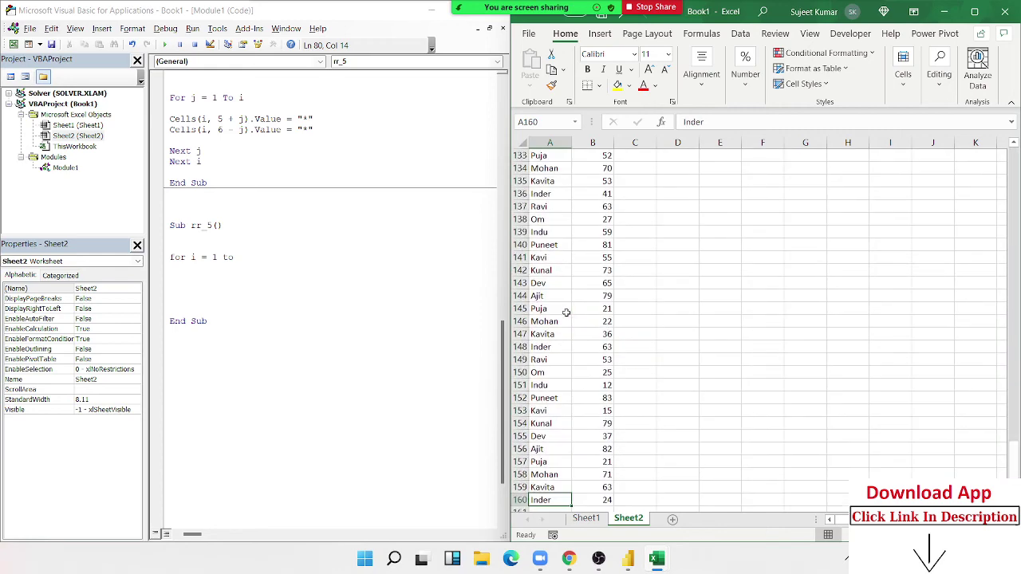
{"action": "key", "text": "ctrl+Up"}
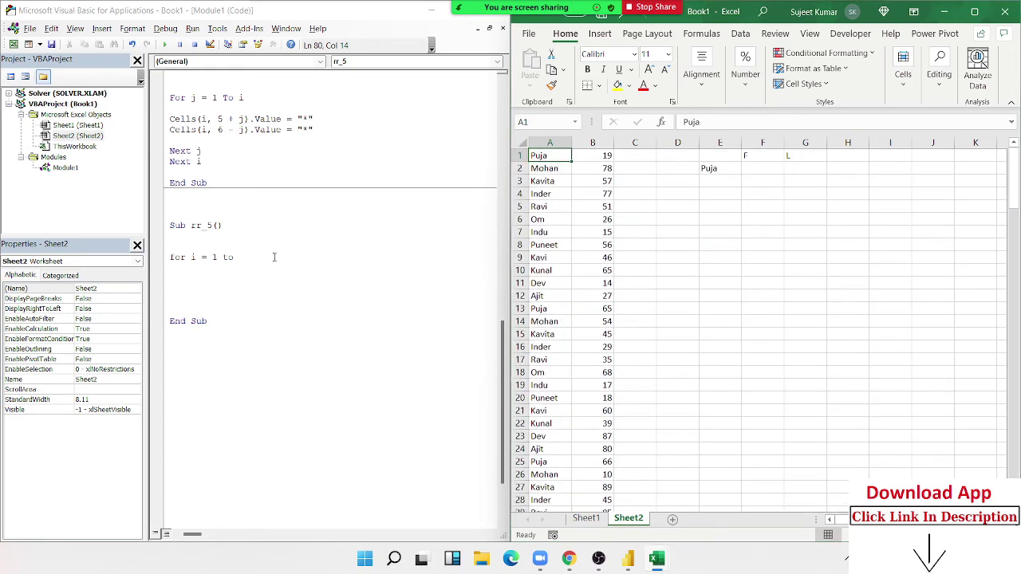
{"action": "left_click", "coordinate": [276, 256]}
{"action": "type", "text": "160"}
{"action": "key", "text": "Return"}
{"action": "key", "text": "Return"}
{"action": "key", "text": "Return"}
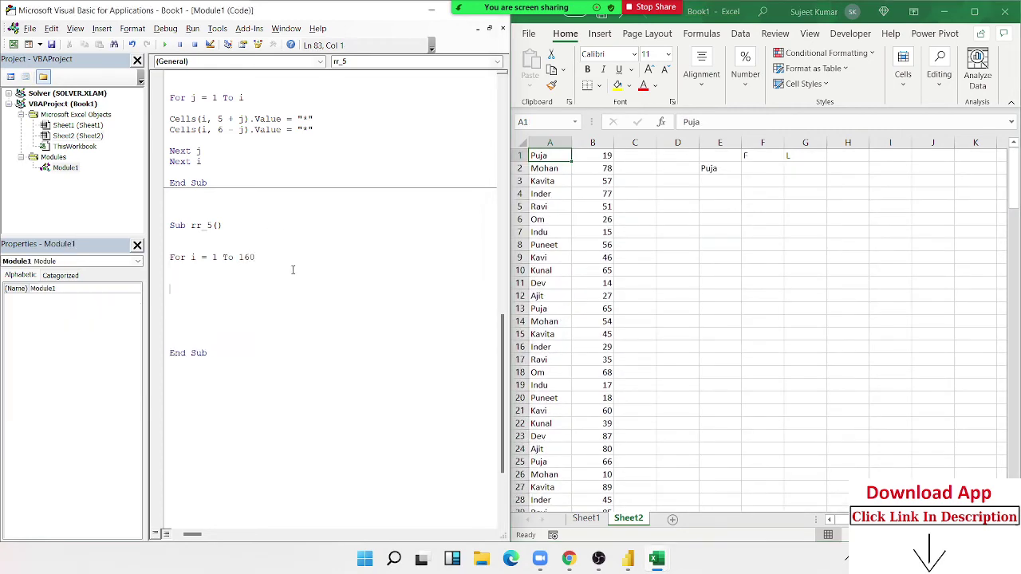
Close the loop with Next i and begin an If Range("A" line inside it.
{"action": "type", "text": "next"}
{"action": "type", "text": "i"}
{"action": "key", "text": "Return"}
{"action": "key", "text": "Return"}
{"action": "key", "text": "Up"}
{"action": "type", "text": "if "}
{"action": "type", "text": "range("}
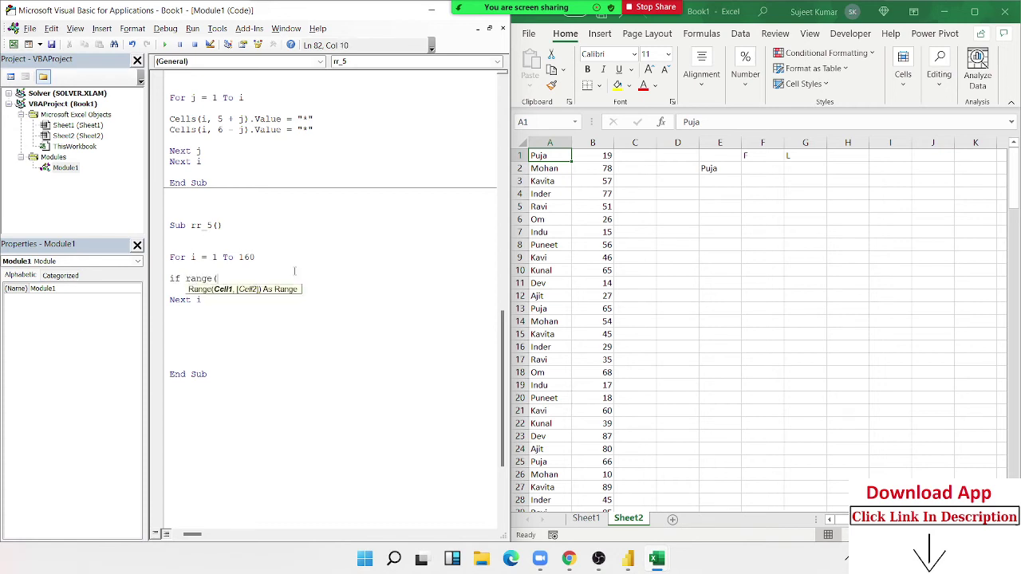
{"action": "type", "text": "\"AS"}
Write If Range("A" & i).Value = "Puja" Then and start a Range("F2").Value = line.
{"action": "key", "text": "BackSpace"}
{"action": "type", "text": "\""}
{"action": "type", "text": "&i)"}
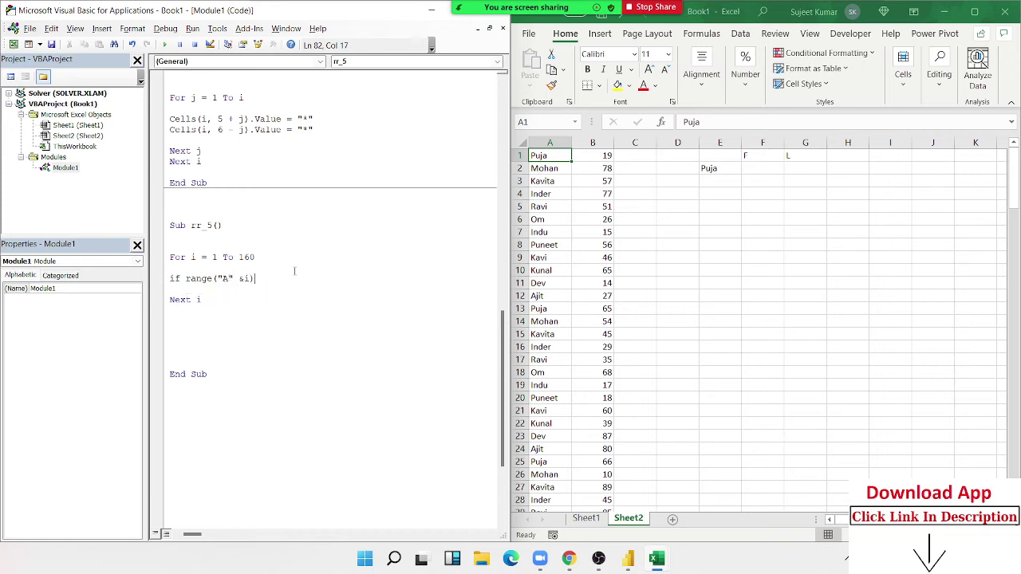
{"action": "type", "text": ".Value "}
{"action": "type", "text": "= "}
{"action": "type", "text": "\"Puja"}
{"action": "type", "text": "\""}
{"action": "type", "text": "the"}
{"action": "type", "text": "n"}
{"action": "key", "text": "Return"}
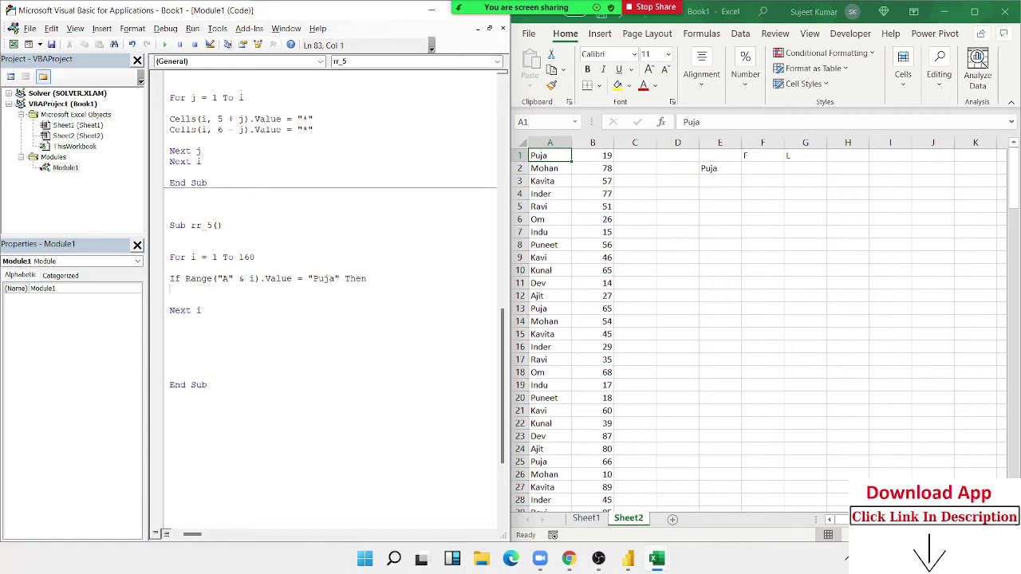
{"action": "type", "text": "ra"}
{"action": "type", "text": "nge(\""}
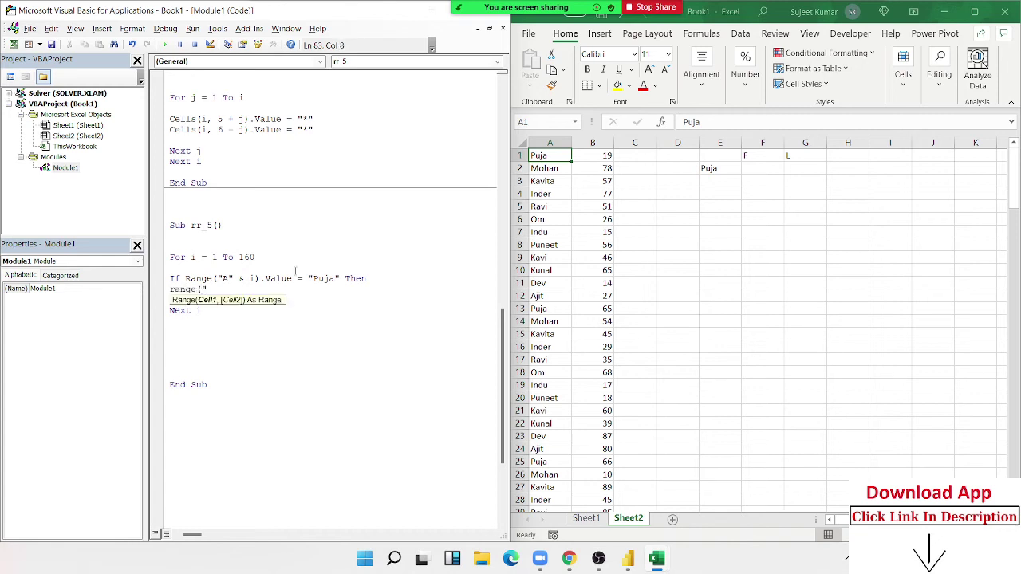
{"action": "type", "text": "F"}
{"action": "type", "text": "2\""}
{"action": "type", "text": ")."}
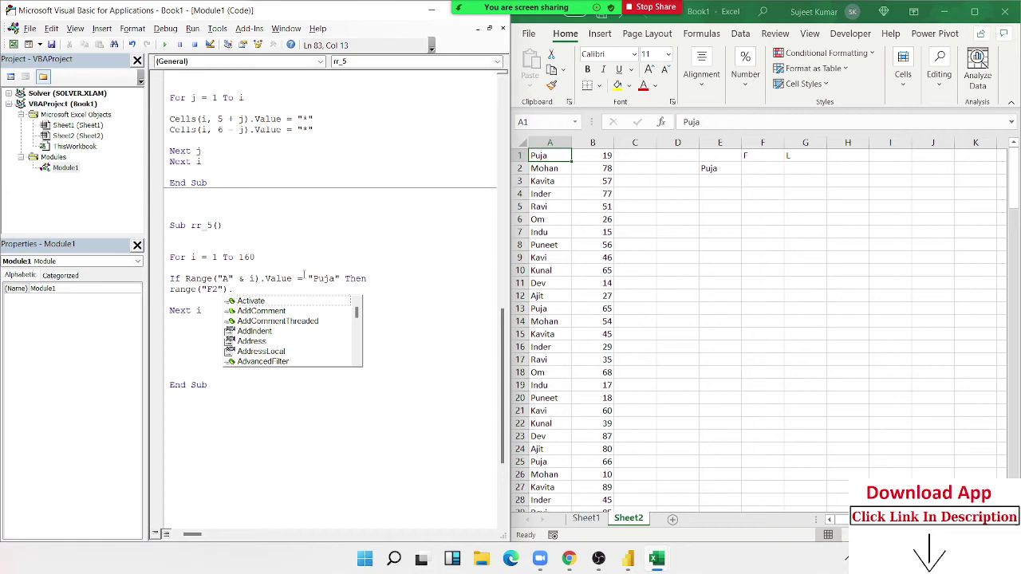
{"action": "type", "text": "Value ="}
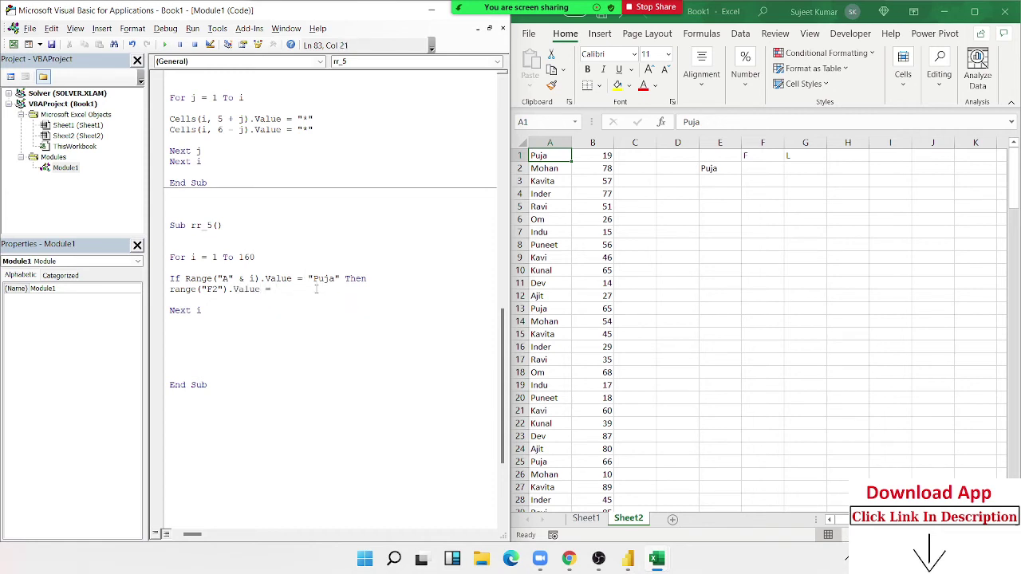
{"action": "left_click", "coordinate": [283, 275]}
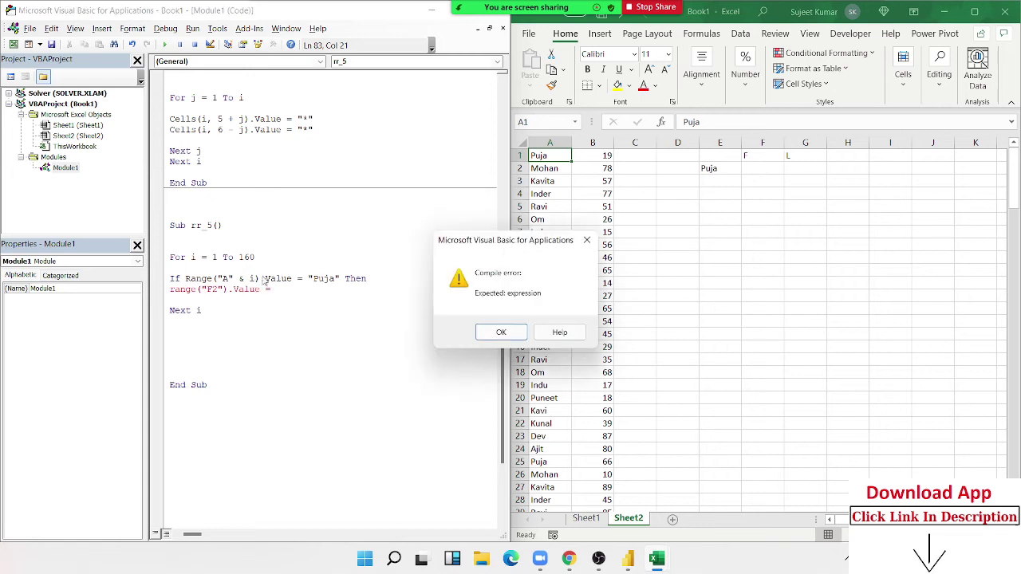
Finish the assignment as Range("F2").Value = Range("A" & i).Offset(0,1).Value.
{"action": "key", "text": "Return"}
{"action": "left_click_drag", "start_coordinate": [265, 278], "coordinate": [184, 283]}
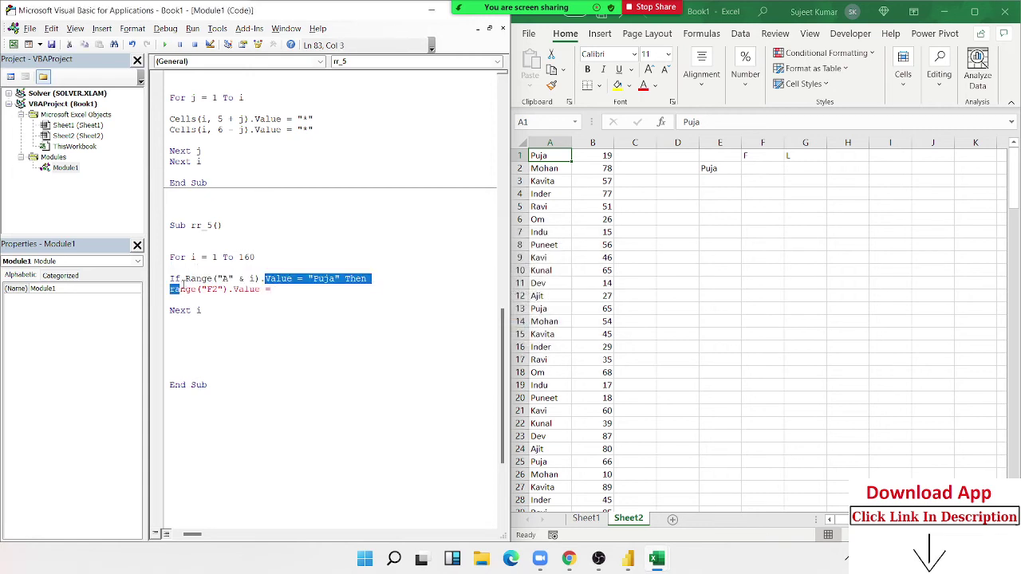
{"action": "left_click", "coordinate": [280, 289]}
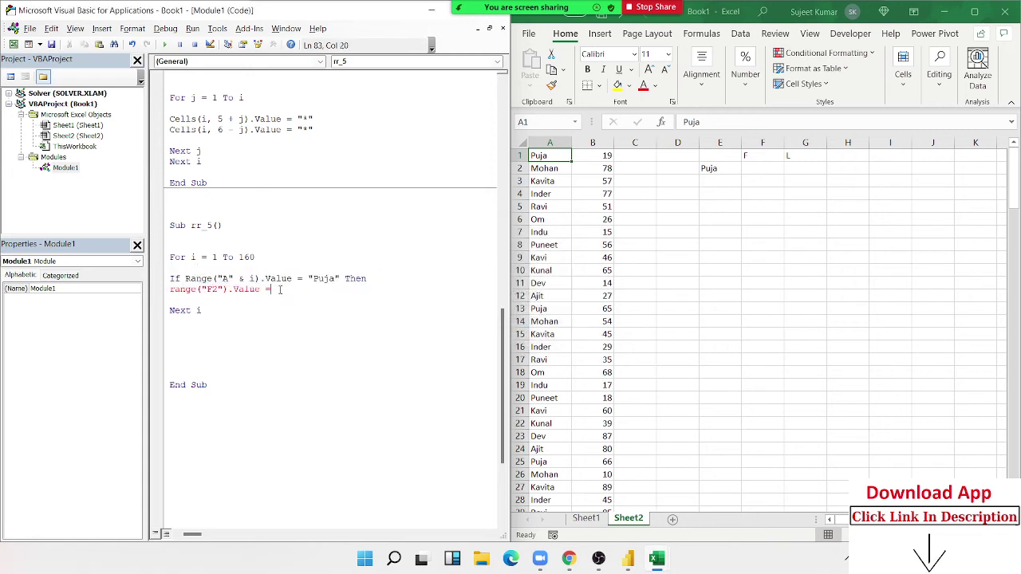
{"action": "type", "text": "Range(\"A\" & i)"}
{"action": "type", "text": "."}
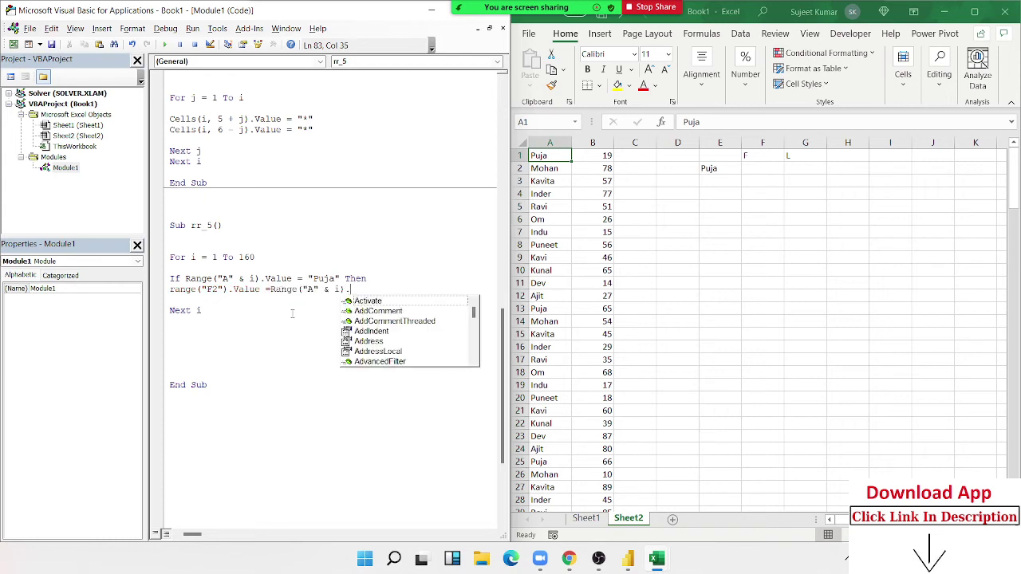
{"action": "type", "text": "O"}
{"action": "key", "text": "Tab"}
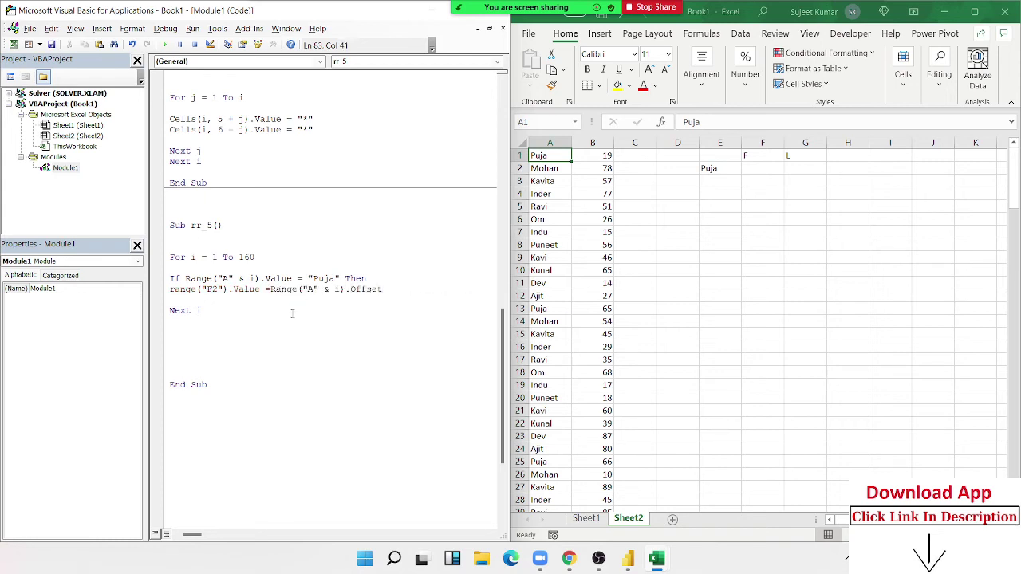
{"action": "type", "text": "(0"}
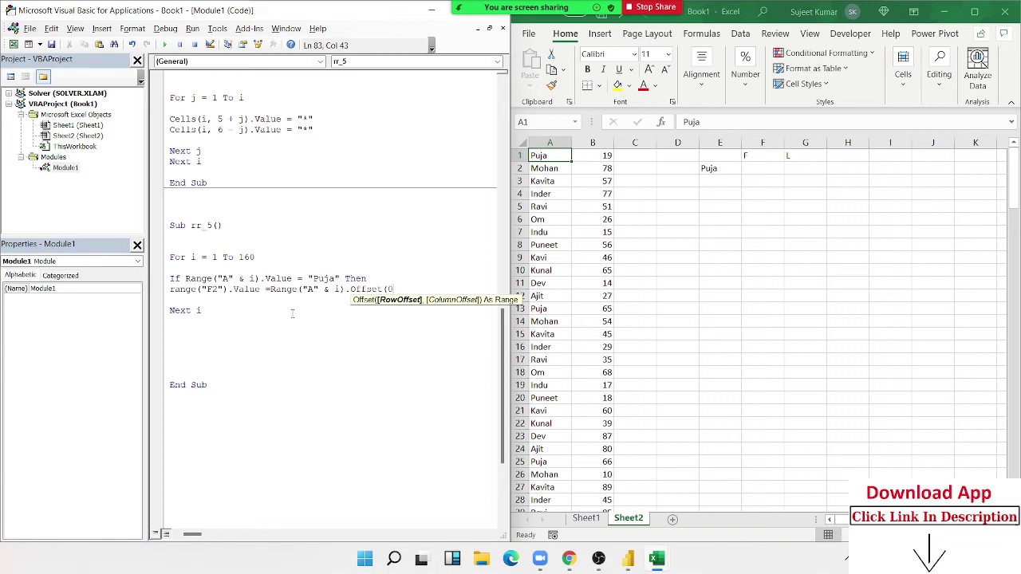
{"action": "type", "text": ",1)"}
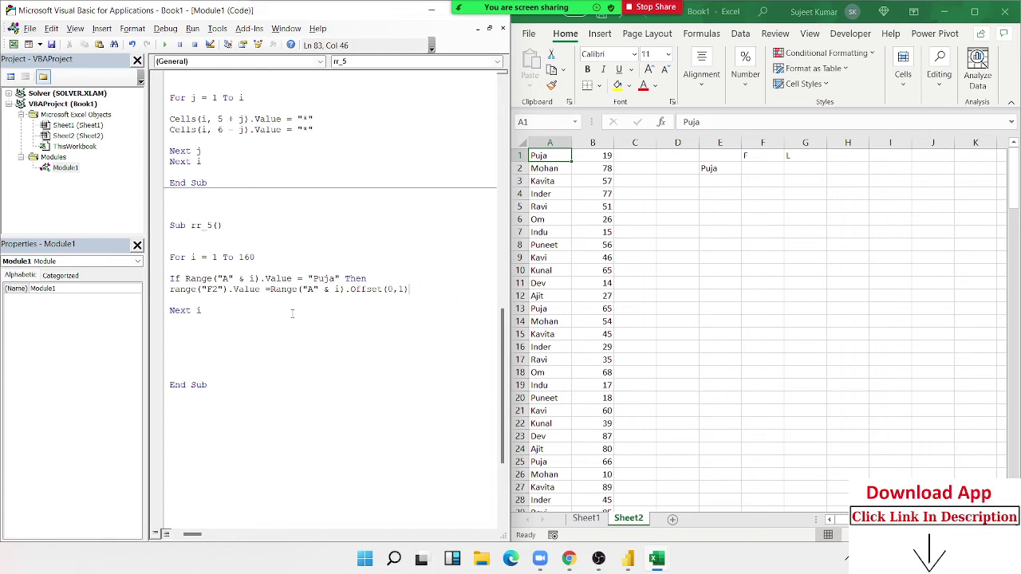
{"action": "type", "text": ".v"}
{"action": "key", "text": "Down"}
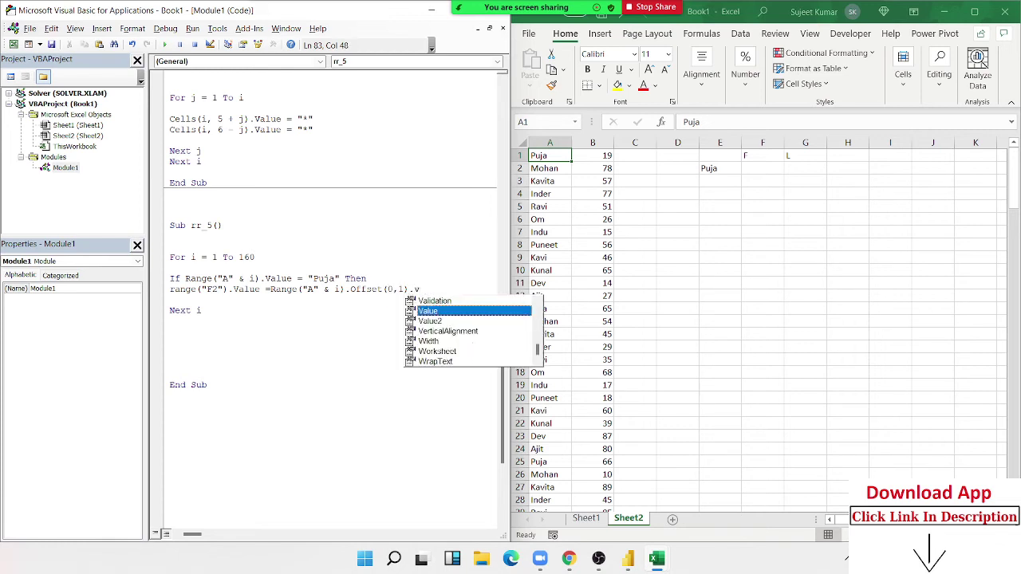
{"action": "key", "text": "Tab"}
Add End If and run rr_5, writing 21 to F2.
{"action": "key", "text": "Down"}
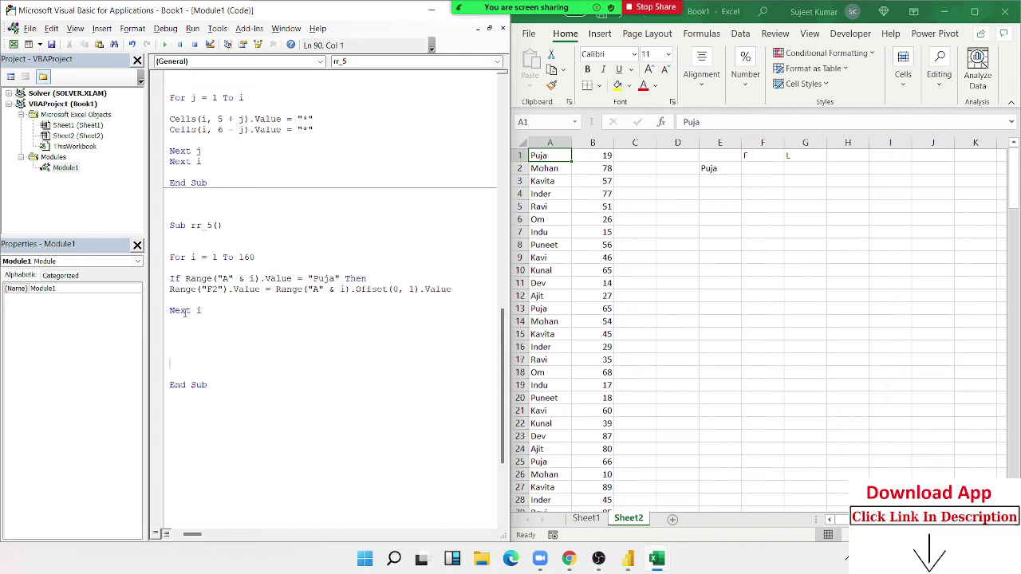
{"action": "type", "text": "END"}
{"action": "type", "text": " IF"}
{"action": "key", "text": "Return"}
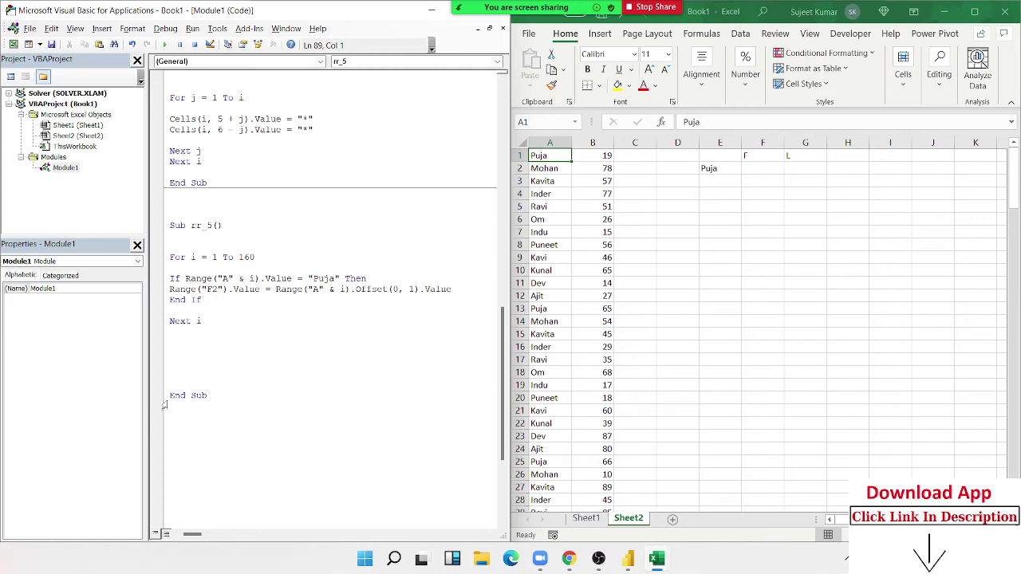
{"action": "left_click", "coordinate": [181, 321]}
{"action": "left_click", "coordinate": [165, 45]}
Confirm F2's 21 comes from the last Puja row 157, then shorten "Puja" to "Puj" in the If test.
{"action": "left_click", "coordinate": [772, 174]}
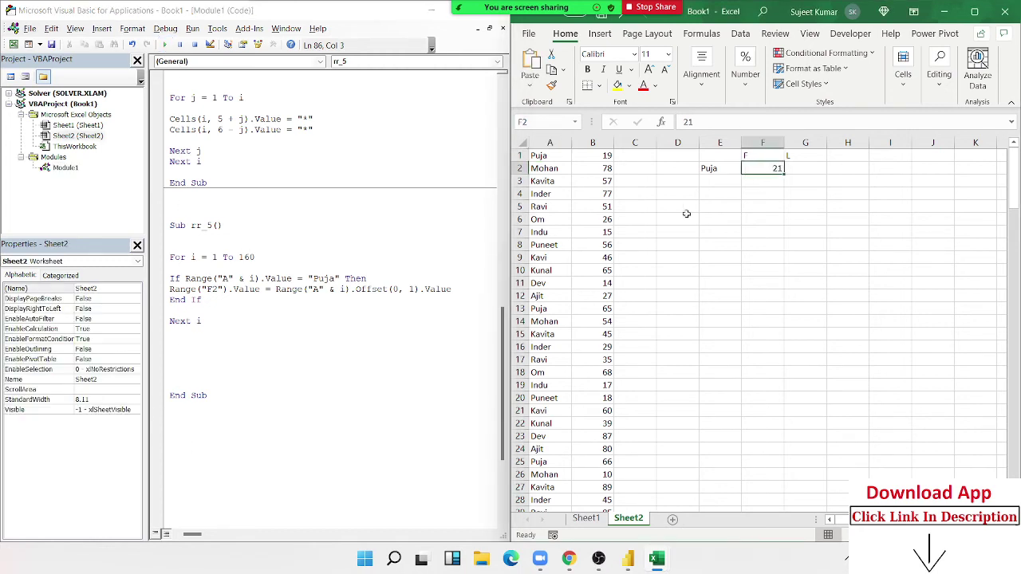
{"action": "left_click", "coordinate": [678, 216]}
{"action": "left_click", "coordinate": [551, 296]}
{"action": "key", "text": "ctrl+Down"}
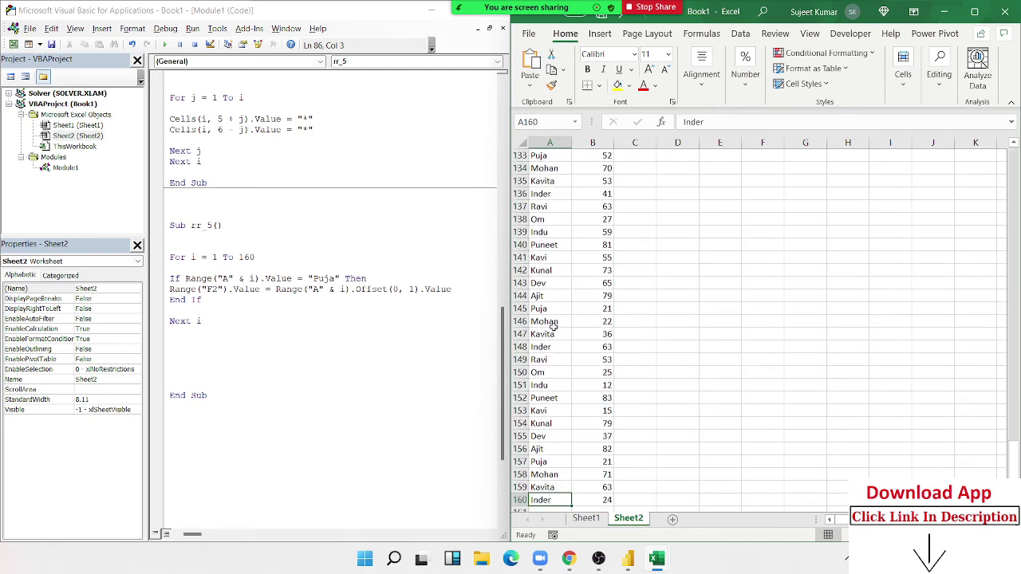
{"action": "key", "text": "Up"}
{"action": "key", "text": "Up"}
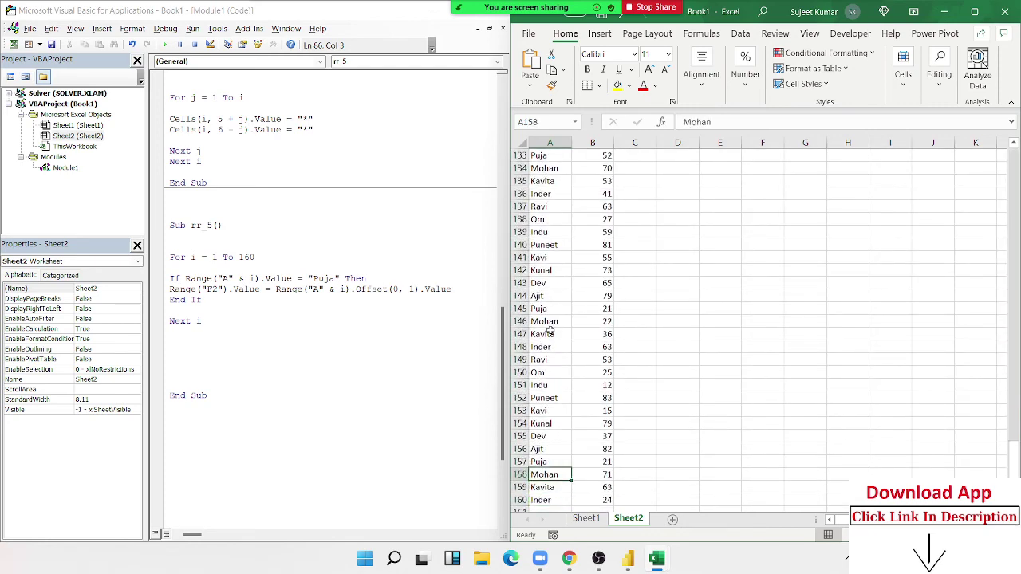
{"action": "key", "text": "Up"}
{"action": "key", "text": "ctrl+Up"}
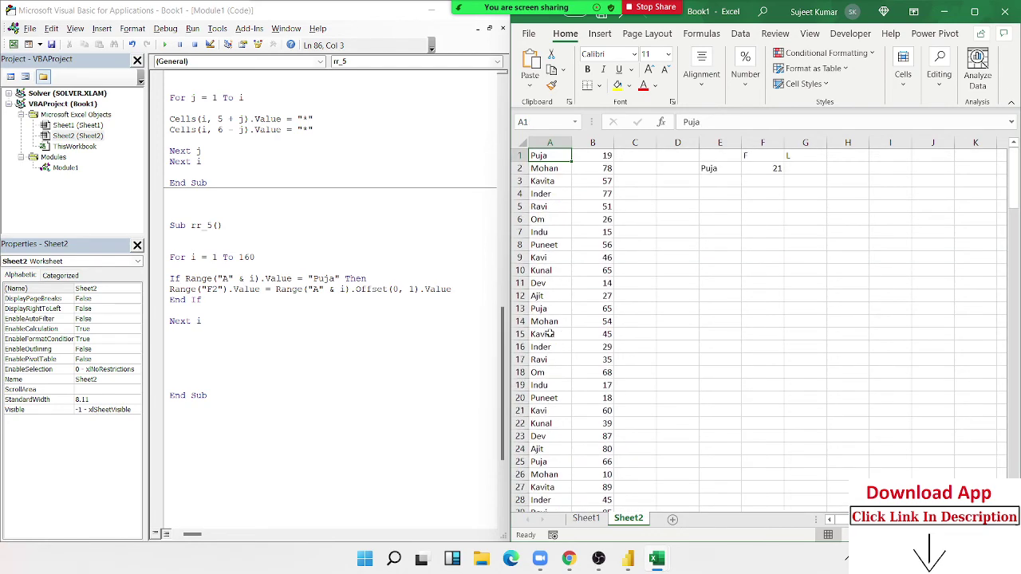
{"action": "left_click", "coordinate": [765, 172]}
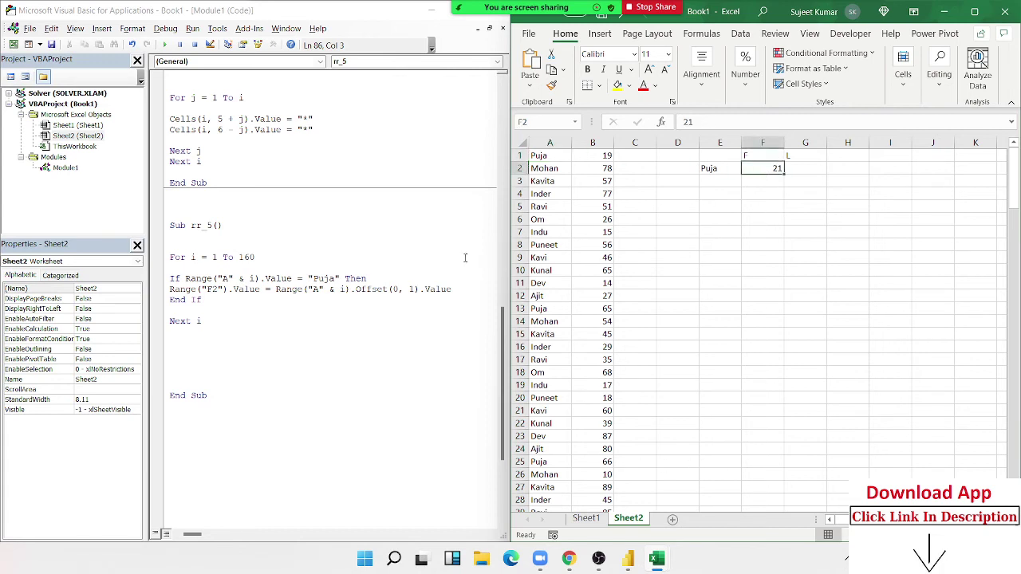
{"action": "left_click", "coordinate": [327, 279]}
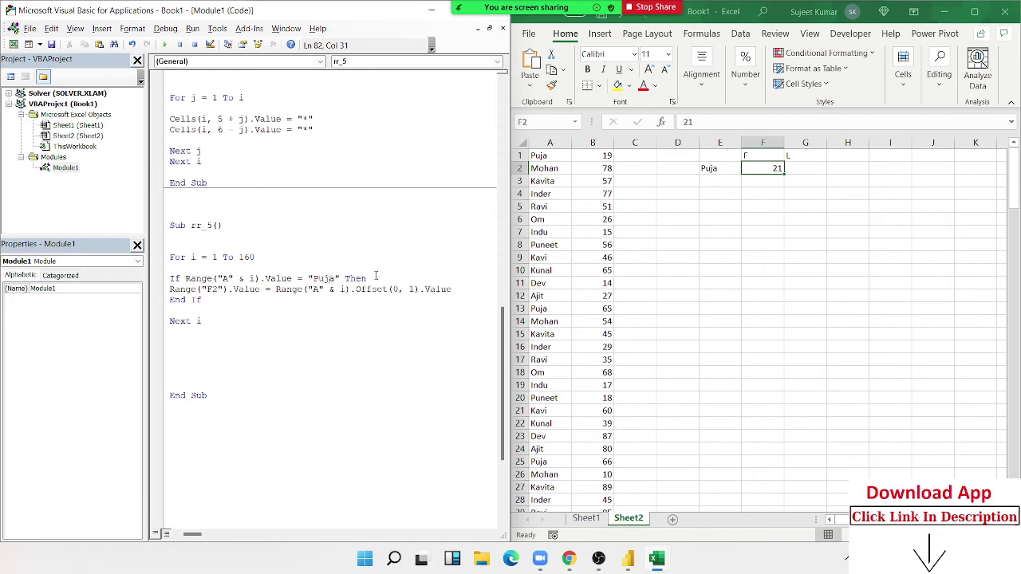
{"action": "key", "text": "Delete"}
Clear F2 and step into rr_5 line by line with F8.
{"action": "left_click", "coordinate": [746, 207]}
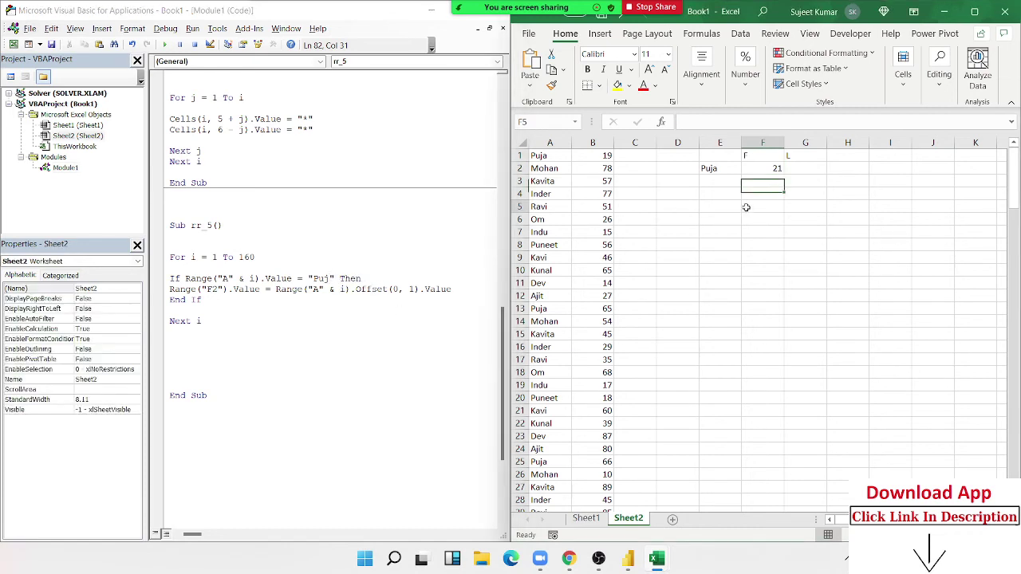
{"action": "left_click", "coordinate": [754, 171]}
{"action": "key", "text": "Delete"}
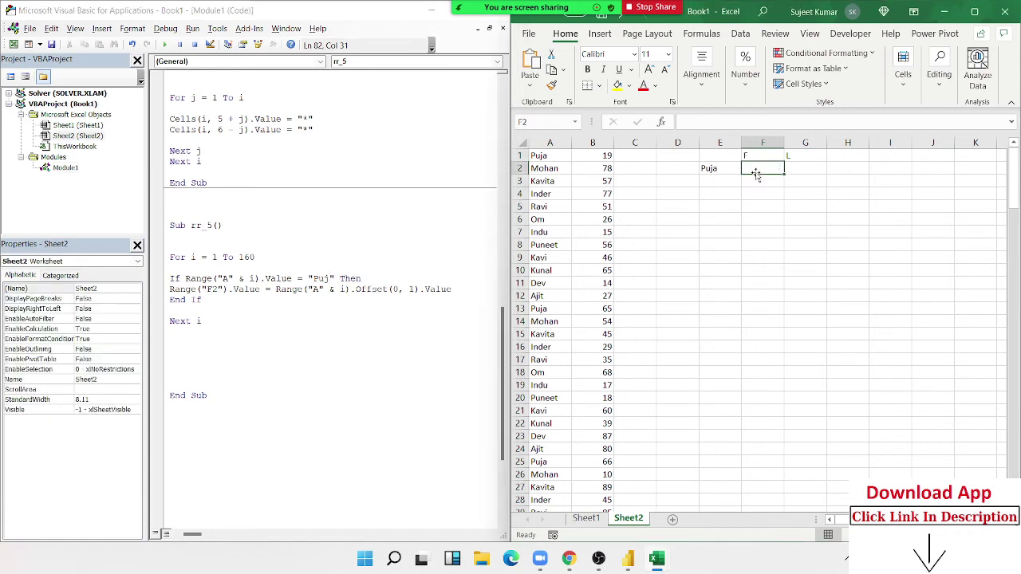
{"action": "left_click", "coordinate": [309, 278]}
{"action": "key", "text": "F8"}
{"action": "key", "text": "F8"}
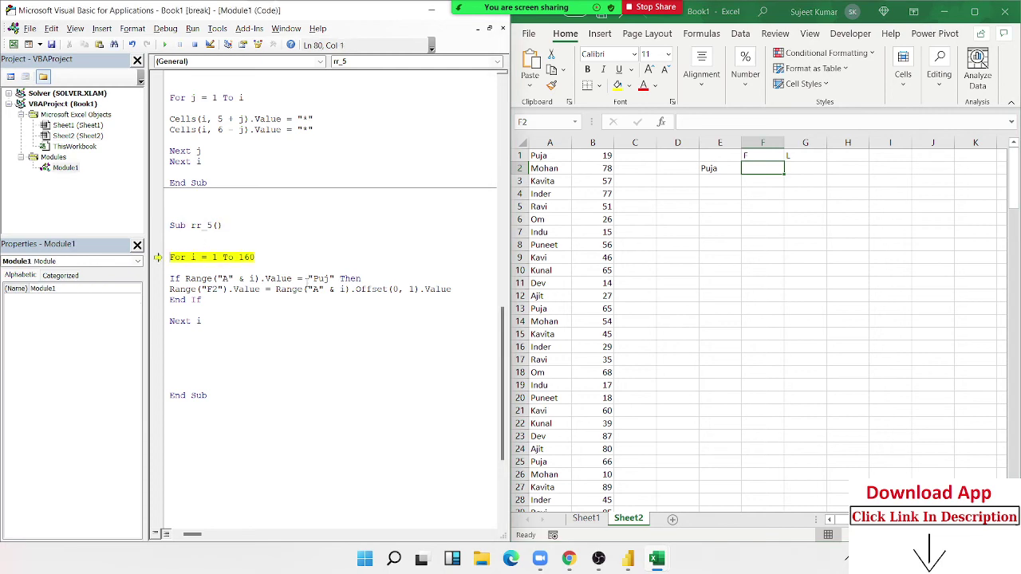
{"action": "key", "text": "F8"}
{"action": "key", "text": "F8"}
{"action": "key", "text": "F8"}
{"action": "key", "text": "F8"}
{"action": "key", "text": "F8"}
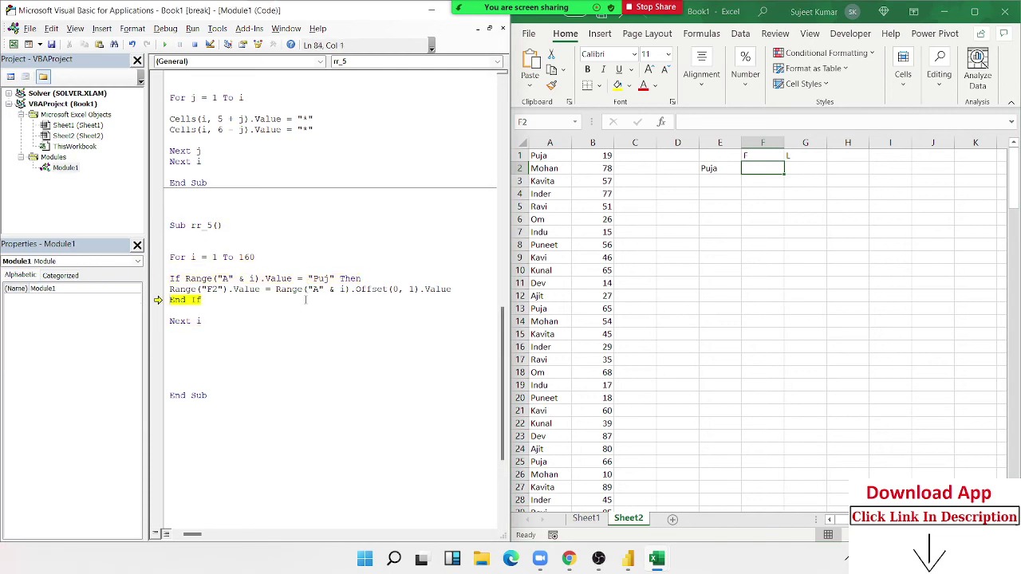
{"action": "key", "text": "F8"}
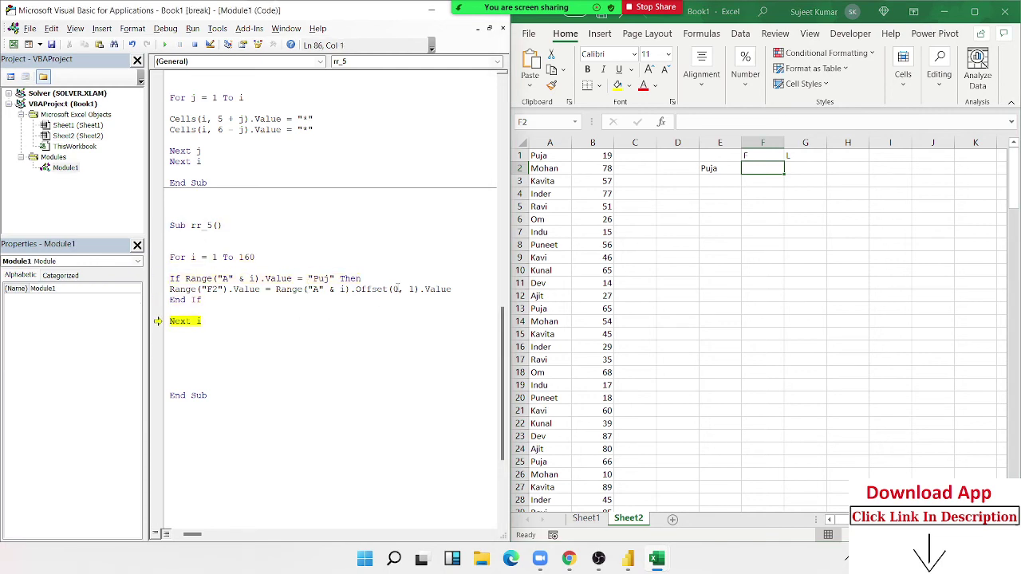
Correct the If string from "Puj" back to "Puja", fixing a mistyped capital A.
{"action": "left_click", "coordinate": [332, 278]}
{"action": "type", "text": "a"}
{"action": "left_click", "coordinate": [195, 44]}
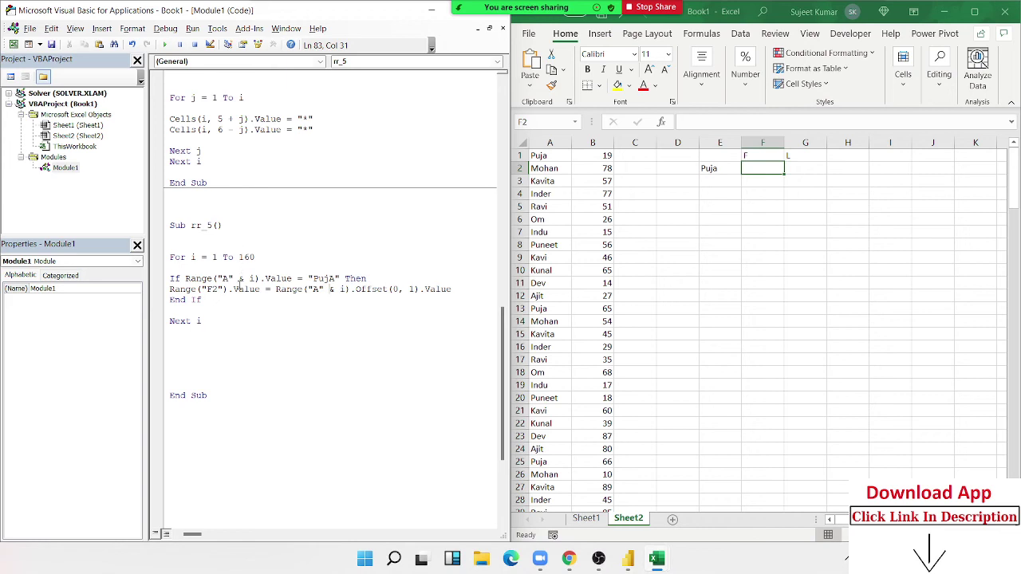
{"action": "key", "text": "F8"}
{"action": "key", "text": "F8"}
{"action": "key", "text": "F8"}
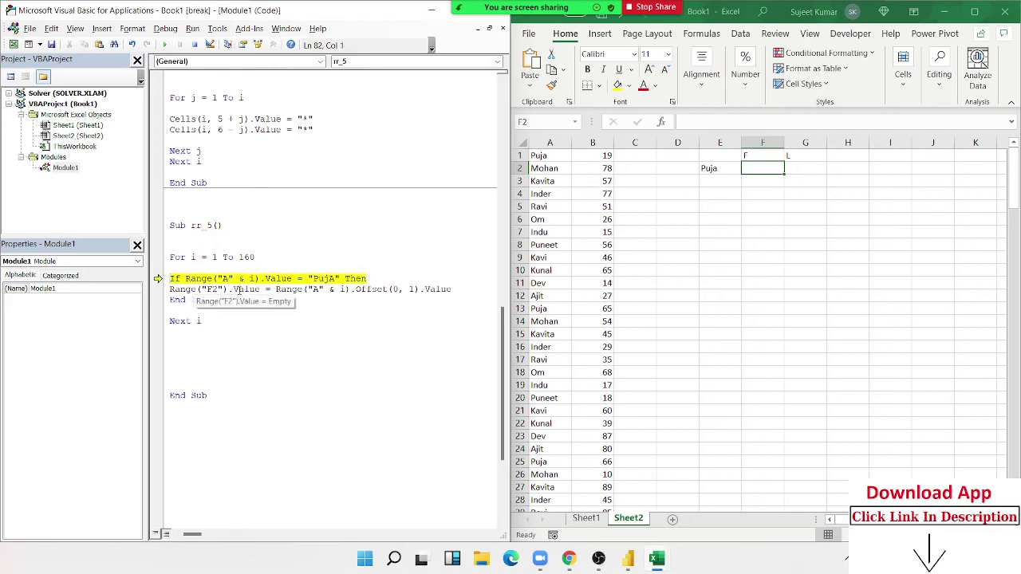
{"action": "key", "text": "F8"}
{"action": "key", "text": "F8"}
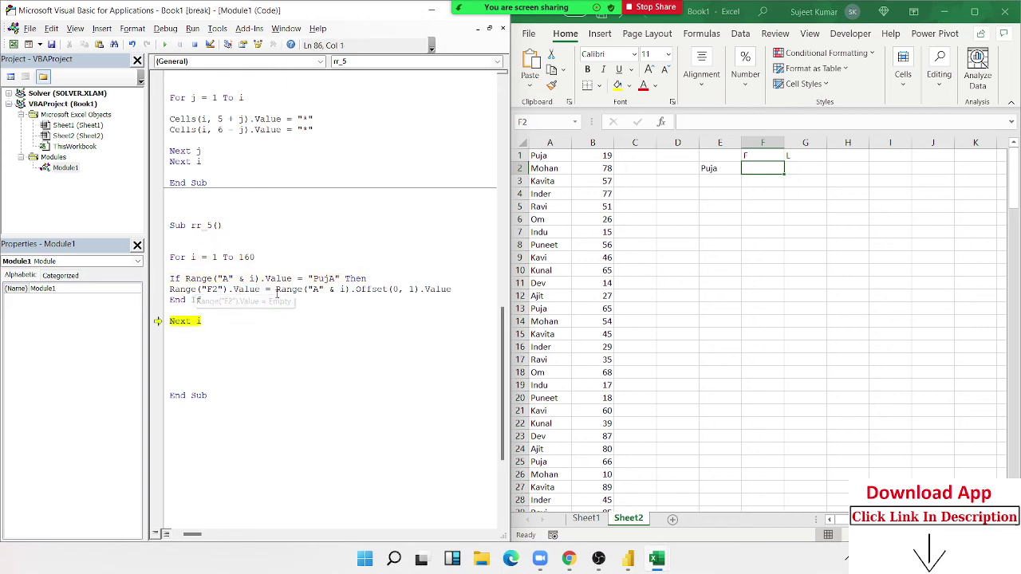
{"action": "left_click", "coordinate": [335, 278]}
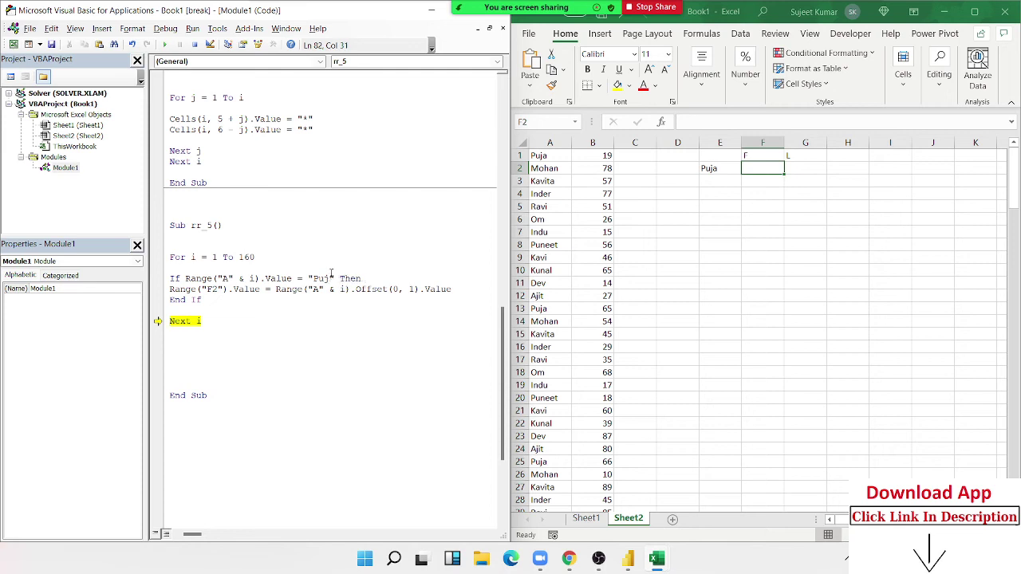
{"action": "type", "text": "AA"}
{"action": "key", "text": "BackSpace"}
{"action": "type", "text": "a"}
{"action": "left_click", "coordinate": [315, 289]}
Reset and step through rr_5 with F8 as F2 takes Puja's scores, 19 then 65.
{"action": "left_click", "coordinate": [194, 45]}
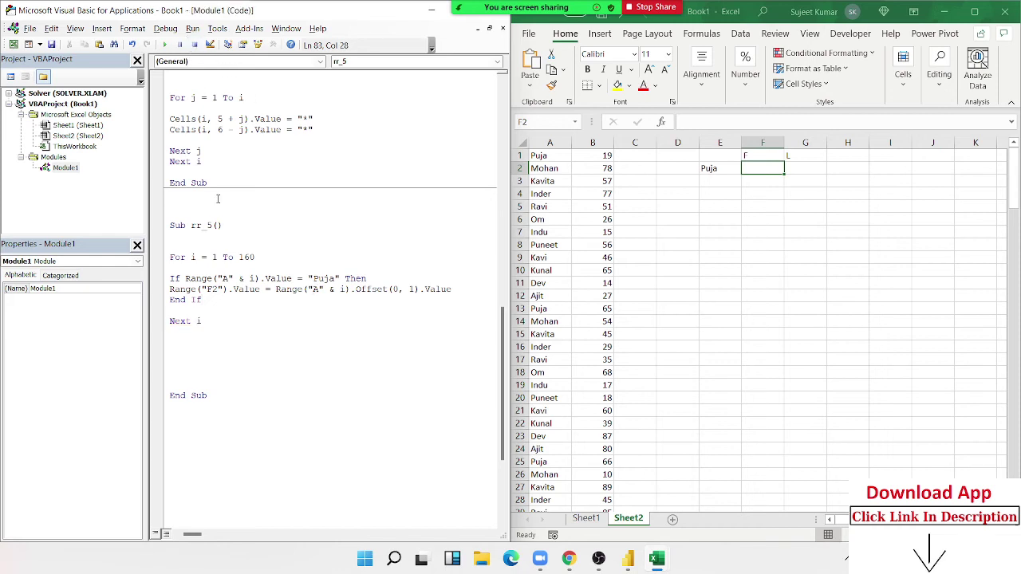
{"action": "left_click", "coordinate": [219, 249]}
{"action": "key", "text": "F8"}
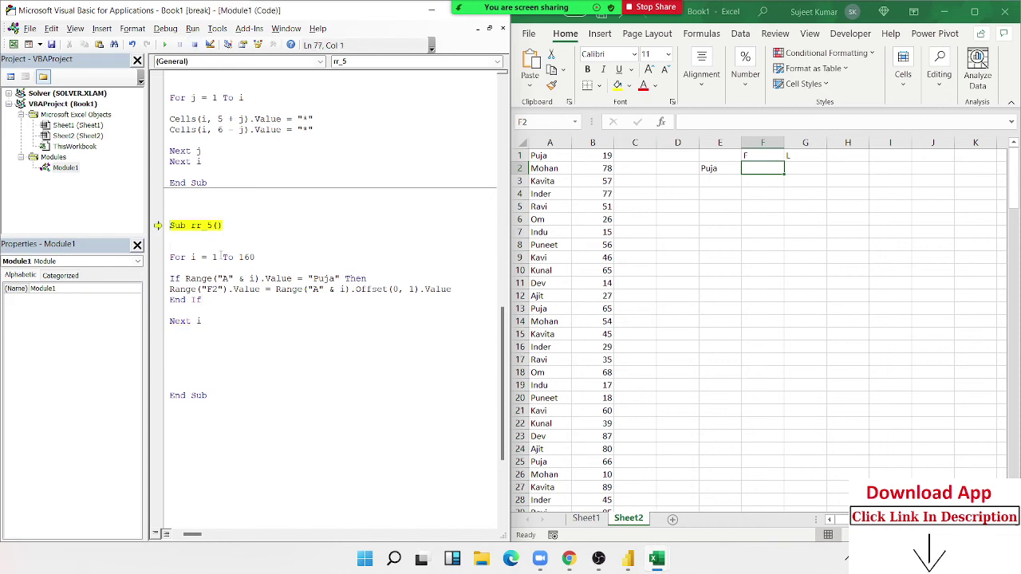
{"action": "key", "text": "F8"}
{"action": "key", "text": "F8"}
{"action": "key", "text": "F8"}
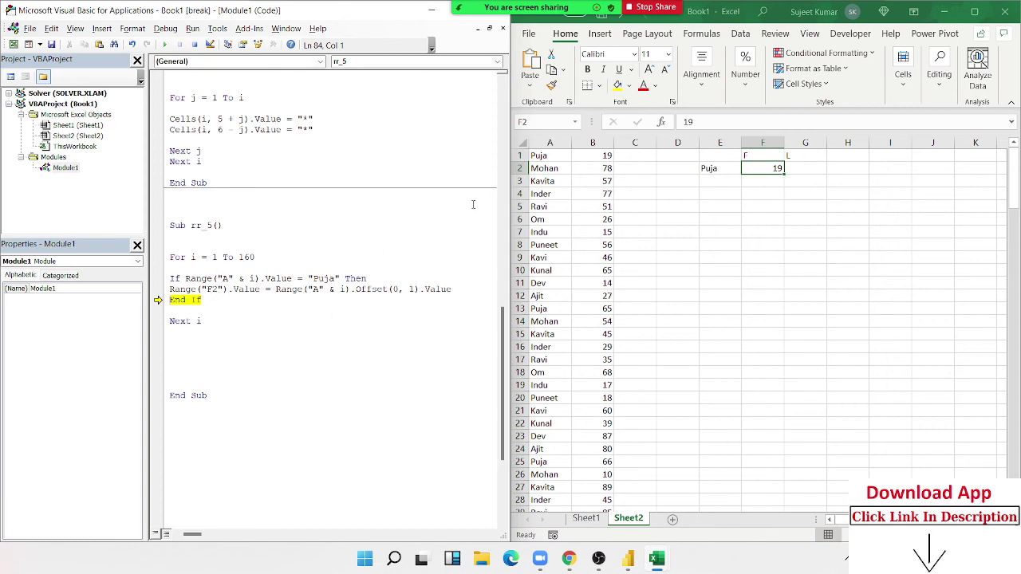
{"action": "key", "text": "F8"}
{"action": "key", "text": "F8"}
{"action": "key", "text": "F8"}
{"action": "key", "text": "F8"}
{"action": "key", "text": "F8"}
{"action": "key", "text": "F8"}
{"action": "key", "text": "F8"}
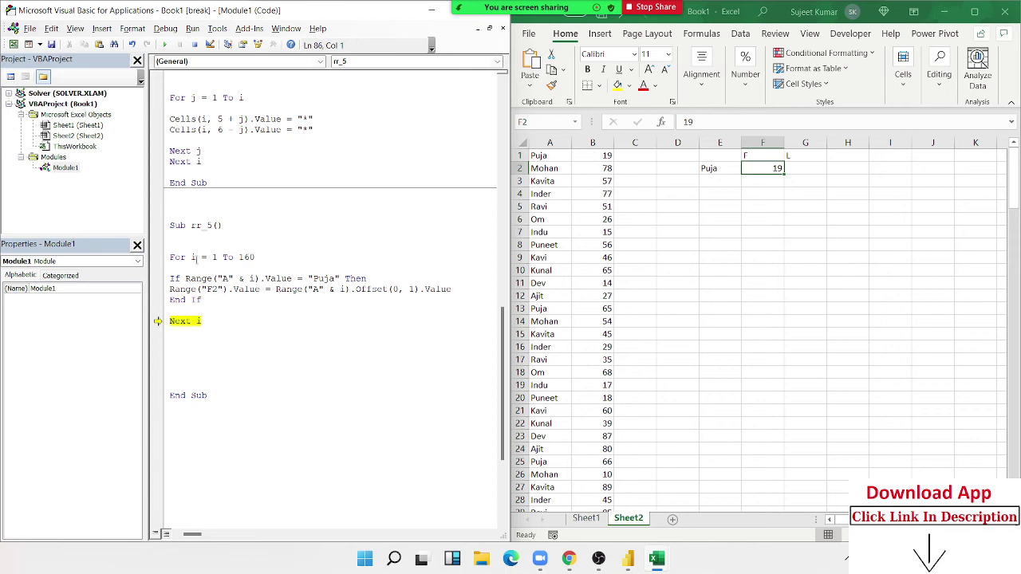
{"action": "mouse_move", "coordinate": [195, 258]}
{"action": "key", "text": "F8"}
{"action": "key", "text": "F8"}
{"action": "key", "text": "F8"}
{"action": "key", "text": "F8"}
{"action": "key", "text": "F8"}
{"action": "key", "text": "F8"}
{"action": "key", "text": "F8"}
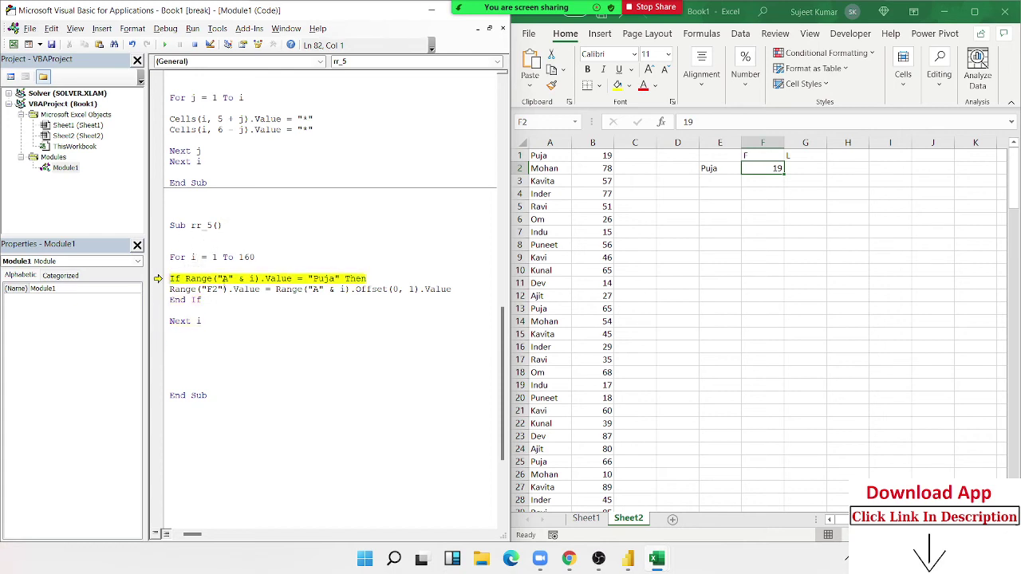
{"action": "key", "text": "F8"}
{"action": "key", "text": "F8"}
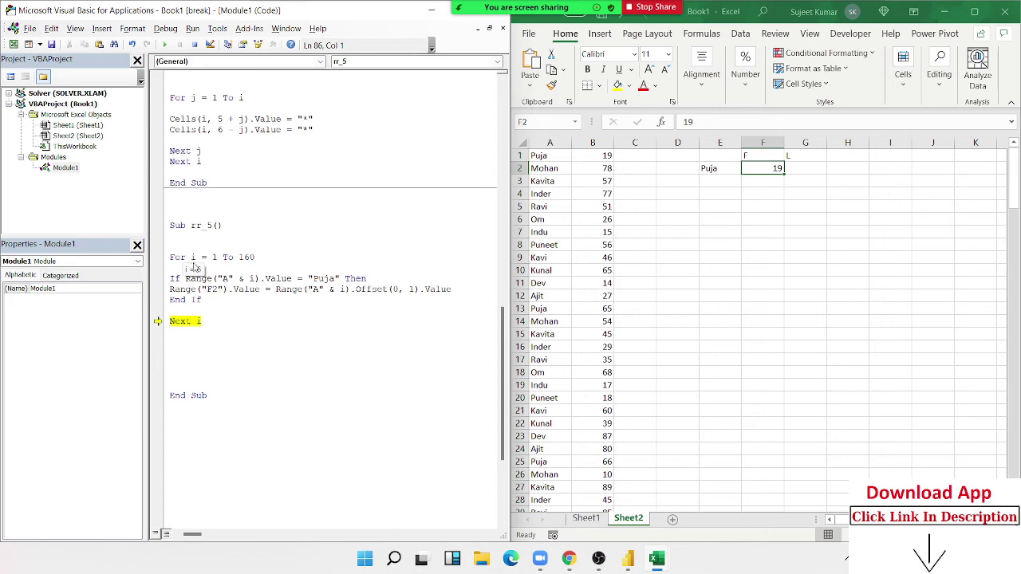
{"action": "key", "text": "F8"}
{"action": "key", "text": "F8"}
{"action": "key", "text": "F8"}
{"action": "key", "text": "F8"}
{"action": "key", "text": "F8"}
{"action": "key", "text": "F8"}
{"action": "key", "text": "F8"}
{"action": "key", "text": "F8"}
{"action": "key", "text": "F8"}
{"action": "key", "text": "F8"}
{"action": "key", "text": "F8"}
{"action": "key", "text": "F8"}
{"action": "key", "text": "F8"}
{"action": "key", "text": "F8"}
{"action": "key", "text": "F8"}
{"action": "key", "text": "F8"}
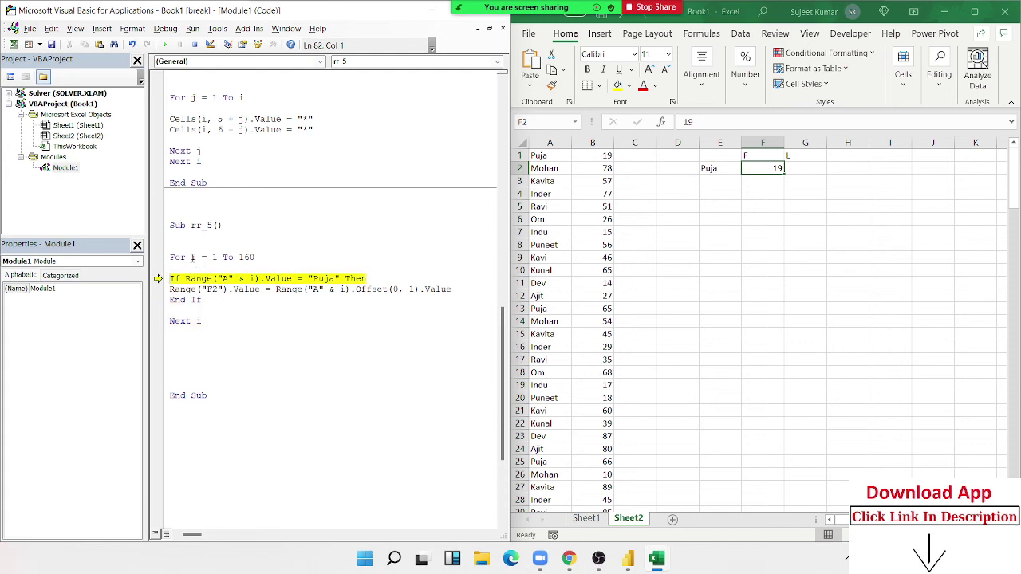
{"action": "key", "text": "F8"}
{"action": "key", "text": "F8"}
{"action": "key", "text": "F8"}
{"action": "key", "text": "F8"}
{"action": "key", "text": "F8"}
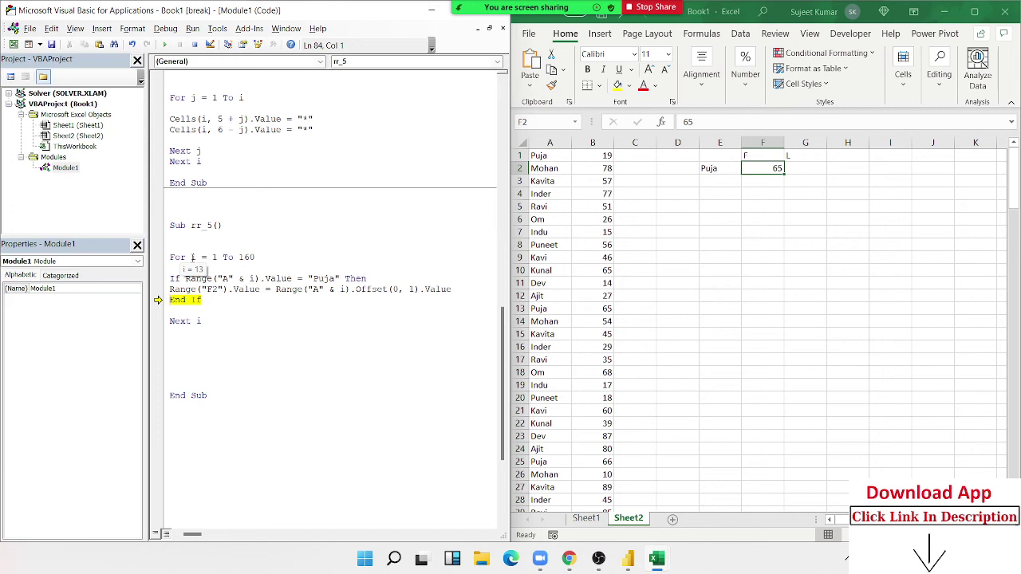
{"action": "left_click", "coordinate": [258, 257]}
{"action": "left_click", "coordinate": [323, 278]}
{"action": "left_click", "coordinate": [193, 44]}
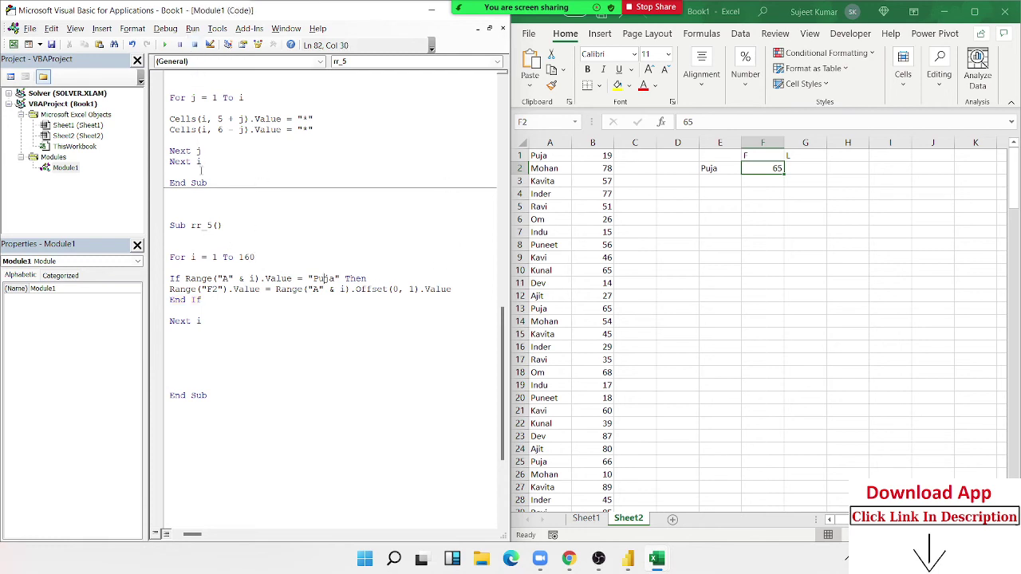
Add an Exit Sub line right after the Range("F2") assignment inside the If block.
{"action": "left_click", "coordinate": [170, 301]}
{"action": "key", "text": "Return"}
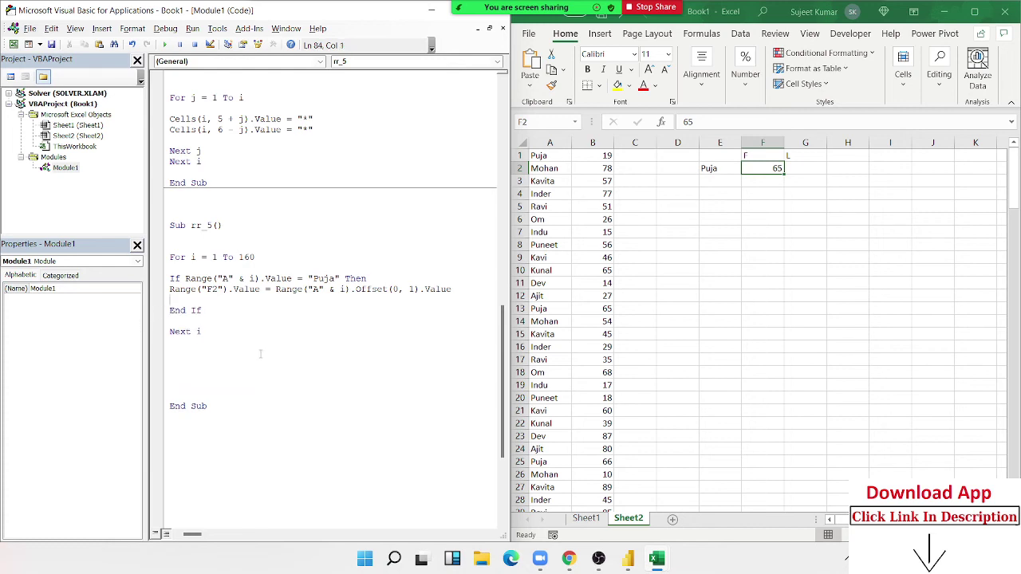
{"action": "left_click", "coordinate": [170, 289]}
{"action": "key", "text": "Return"}
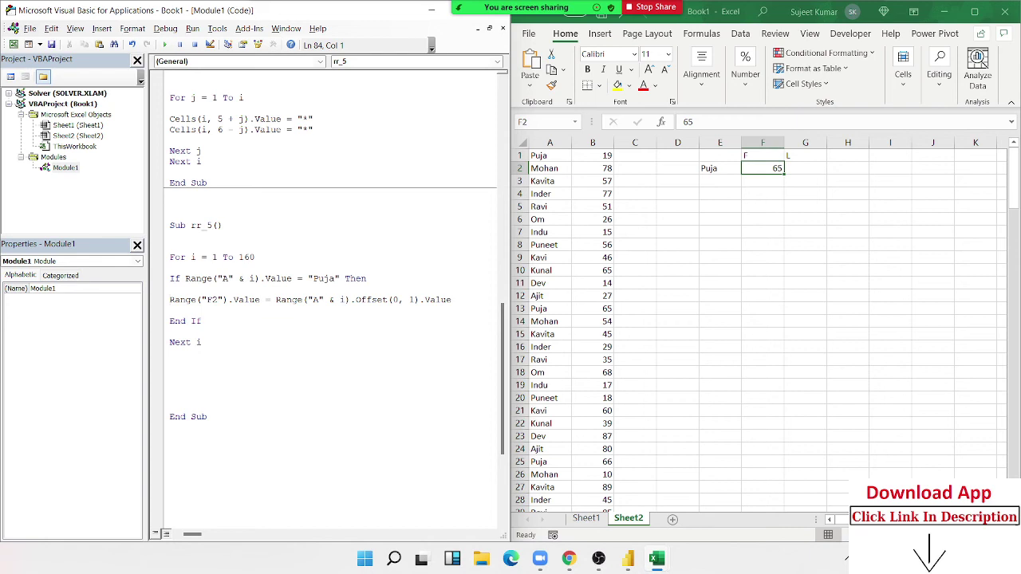
{"action": "left_click", "coordinate": [606, 156]}
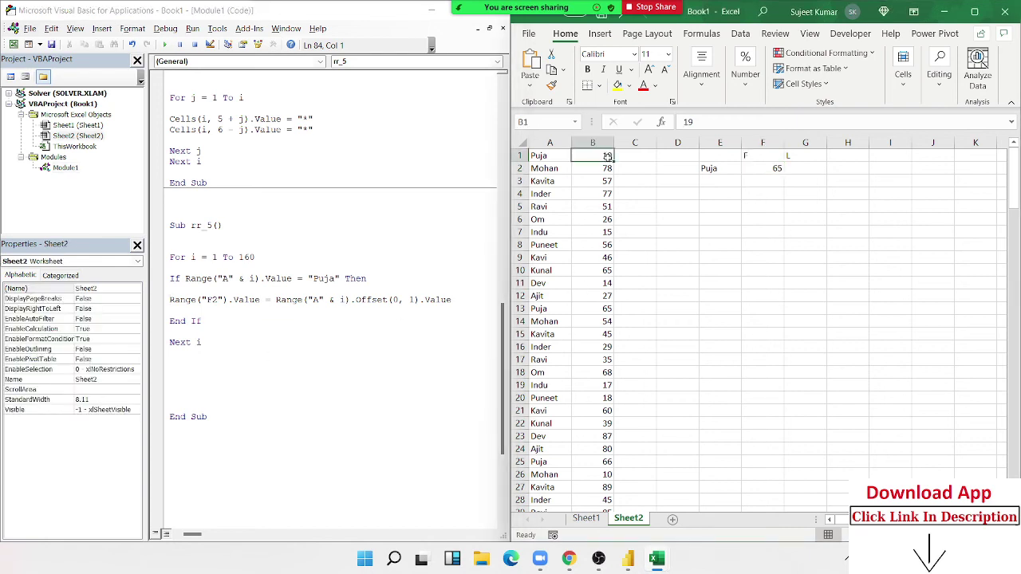
{"action": "left_click_drag", "start_coordinate": [607, 170], "coordinate": [606, 296]}
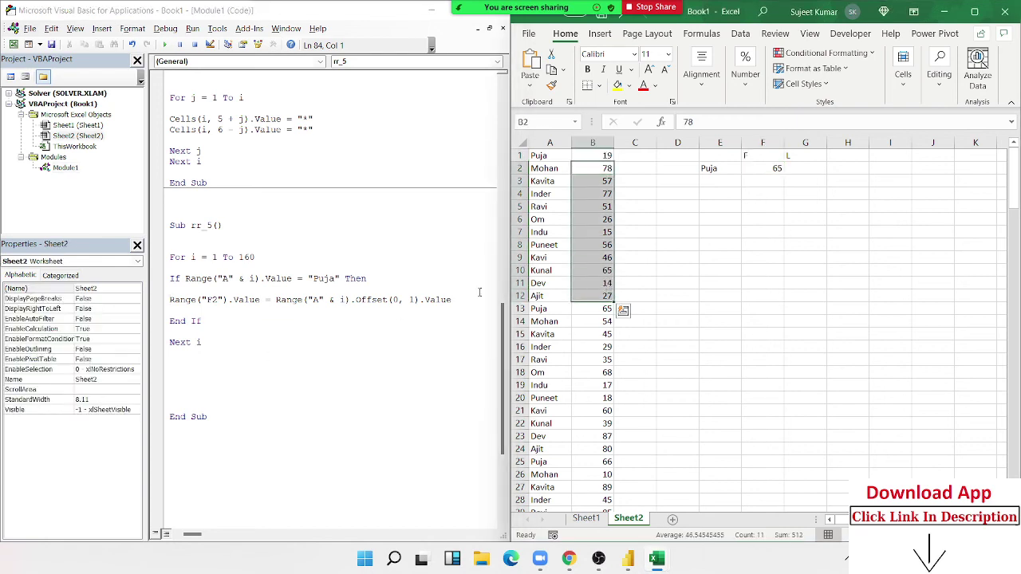
{"action": "left_click", "coordinate": [245, 308]}
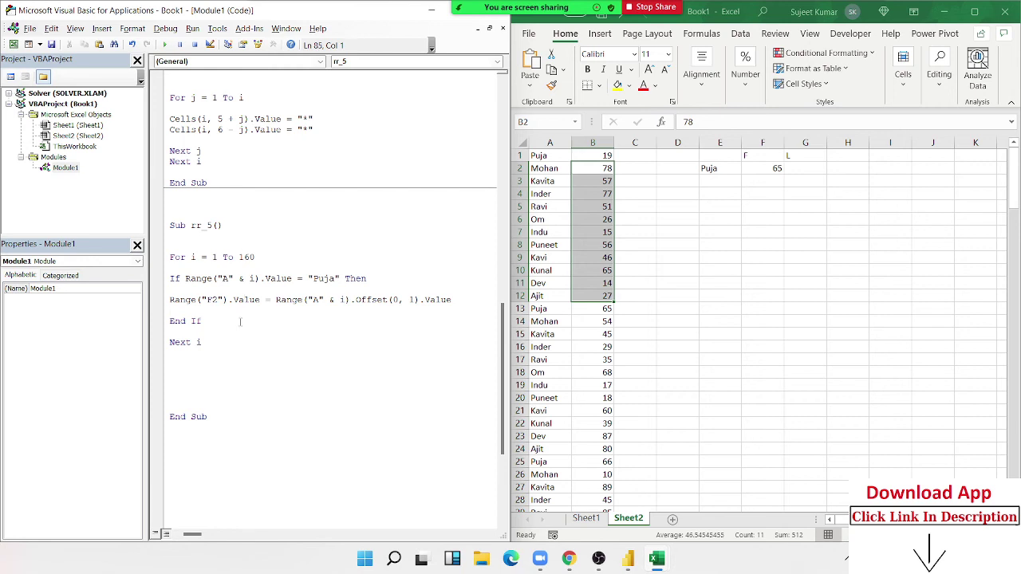
{"action": "type", "text": "exit "}
{"action": "type", "text": "sub"}
{"action": "left_click", "coordinate": [314, 402]}
Highlight the Puja condition, the F2 assignment and Exit Sub lines, then the whole rr_5 macro.
{"action": "left_click", "coordinate": [299, 351]}
{"action": "left_click_drag", "start_coordinate": [217, 278], "coordinate": [345, 279]}
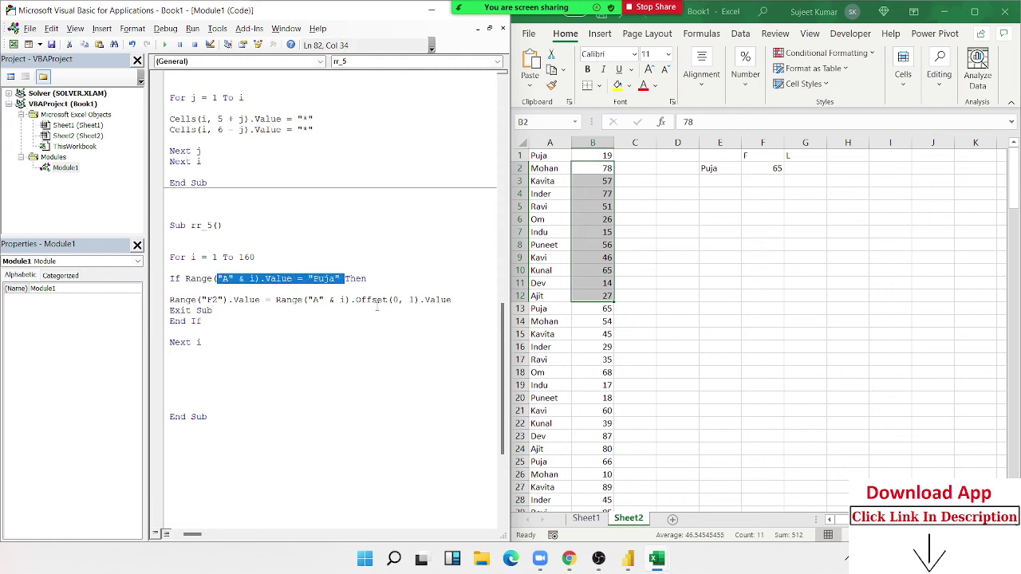
{"action": "left_click_drag", "start_coordinate": [377, 310], "coordinate": [254, 288]}
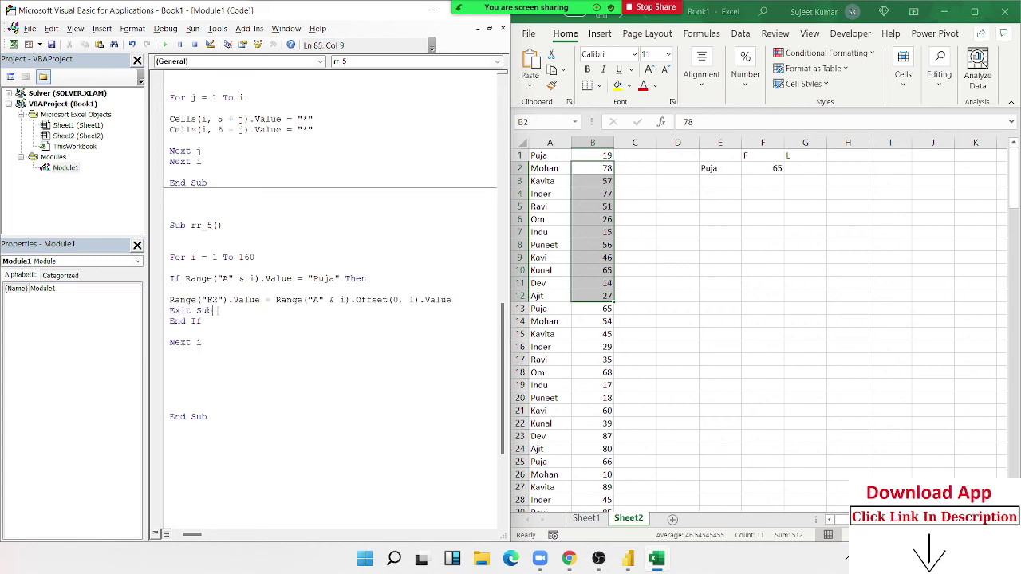
{"action": "key", "text": "shift+Right"}
{"action": "key", "text": "shift+Right"}
{"action": "key", "text": "shift+Down"}
{"action": "key", "text": "shift+Left"}
{"action": "left_click", "coordinate": [253, 364]}
{"action": "left_click", "coordinate": [238, 416]}
{"action": "left_click_drag", "start_coordinate": [216, 398], "coordinate": [152, 216]}
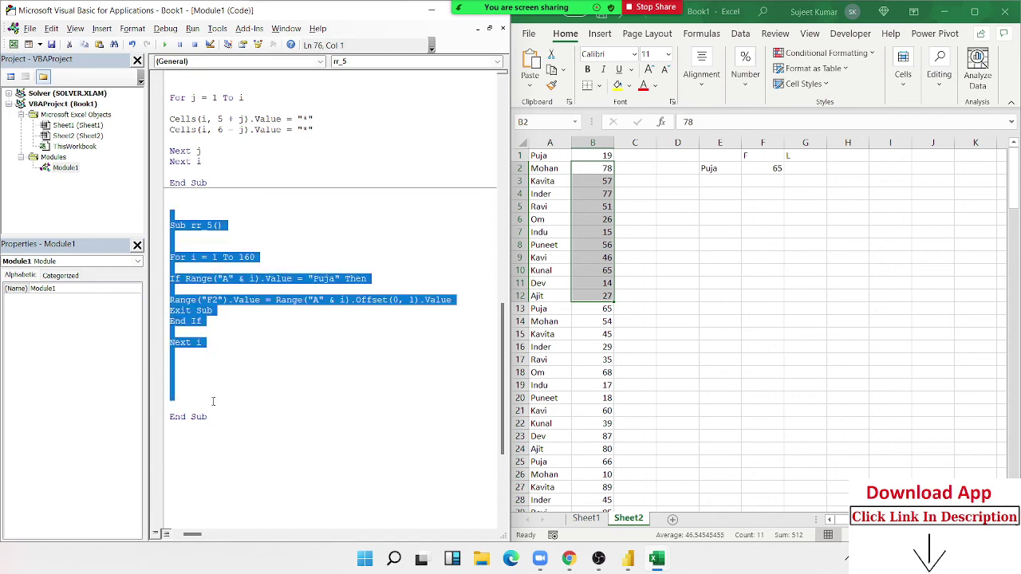
Copy the whole rr_5 macro and paste a duplicate below it.
{"action": "key", "text": "ctrl+End"}
{"action": "left_click_drag", "start_coordinate": [207, 416], "coordinate": [145, 217]}
{"action": "key", "text": "ctrl+c"}
{"action": "left_click", "coordinate": [193, 445]}
{"action": "key", "text": "ctrl+v"}
{"action": "scroll", "coordinate": [206, 440], "scroll_direction": "down", "scroll_amount": 2}
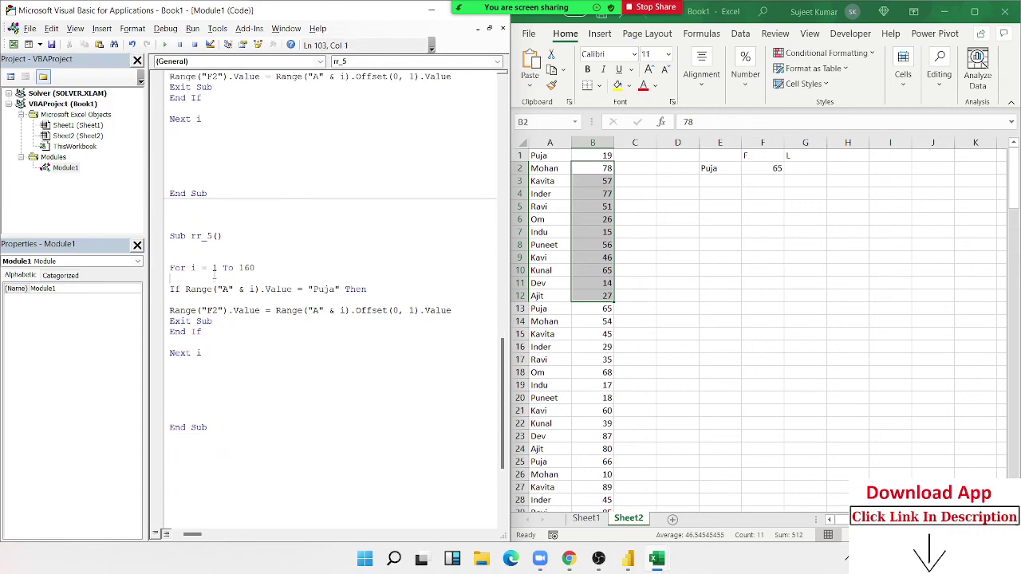
In the copy, change the loop to For i = 160 To 1 and the target from F2 to G2.
{"action": "double_click", "coordinate": [214, 269]}
{"action": "type", "text": "16"}
{"action": "type", "text": "0"}
{"action": "double_click", "coordinate": [260, 268]}
{"action": "type", "text": "1"}
{"action": "key", "text": "Delete"}
{"action": "type", "text": "G"}
{"action": "left_click", "coordinate": [237, 310]}
Run the copy, dismiss the ambiguous name error, and delete the 5 from its name.
{"action": "left_click", "coordinate": [164, 45]}
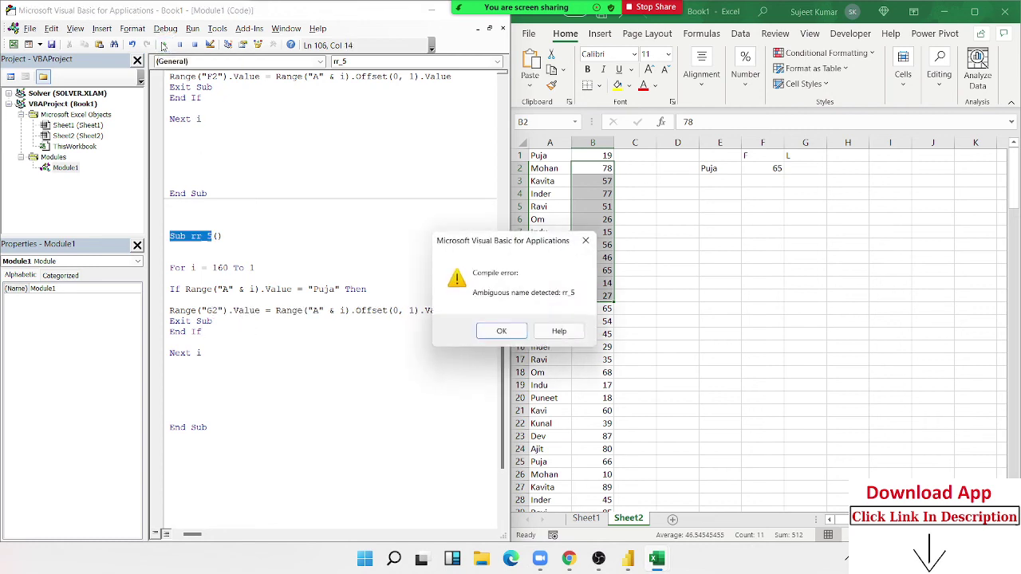
{"action": "left_click", "coordinate": [501, 331]}
{"action": "left_click", "coordinate": [211, 235]}
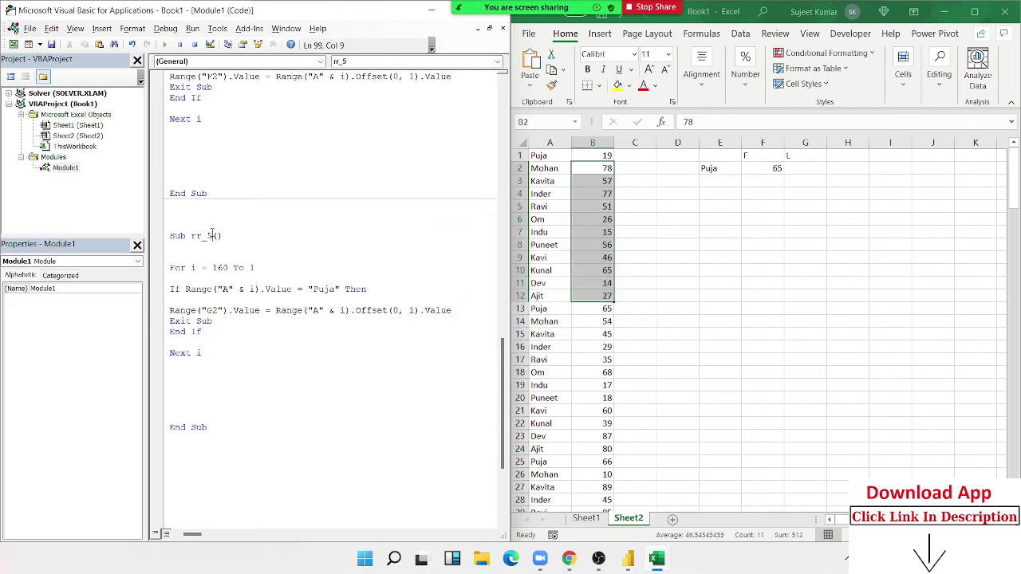
{"action": "key", "text": "BackSpace"}
Finish renaming the copy to rr_6 and check Indu's row and the empty G2 cell.
{"action": "type", "text": "6"}
{"action": "left_click", "coordinate": [222, 311]}
{"action": "left_click", "coordinate": [436, 311]}
{"action": "left_click", "coordinate": [540, 233]}
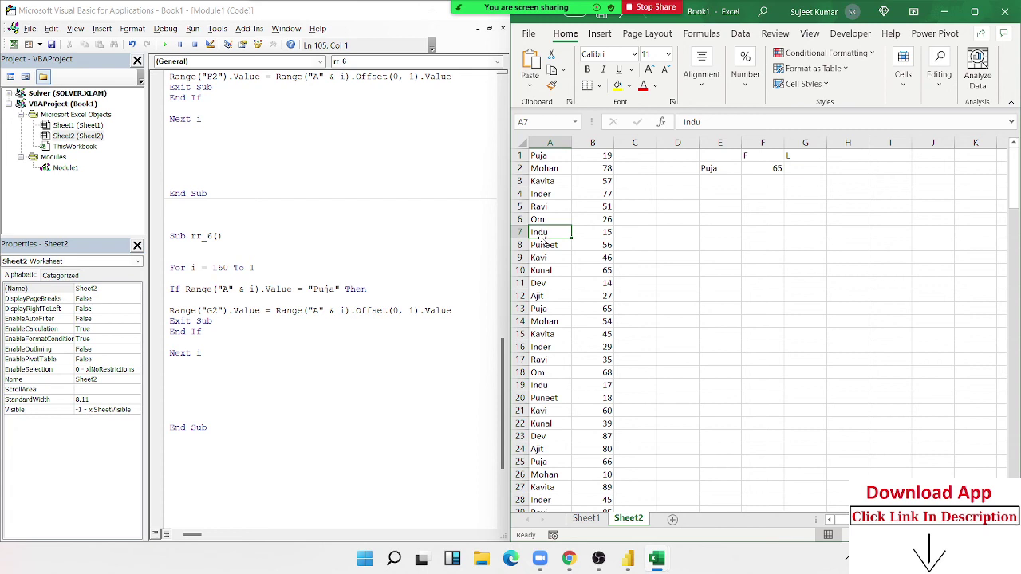
{"action": "left_click", "coordinate": [216, 313]}
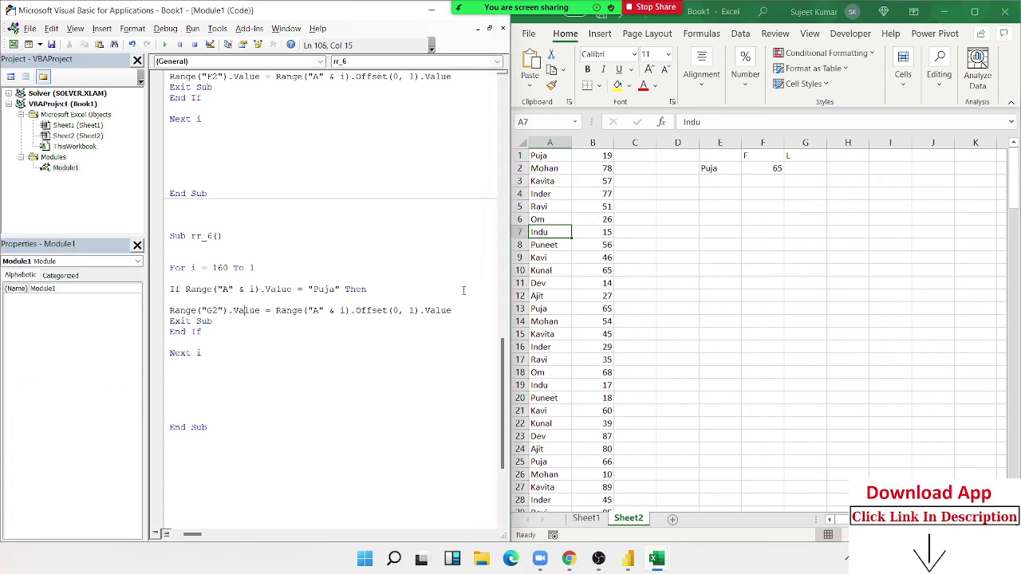
{"action": "left_click", "coordinate": [808, 166]}
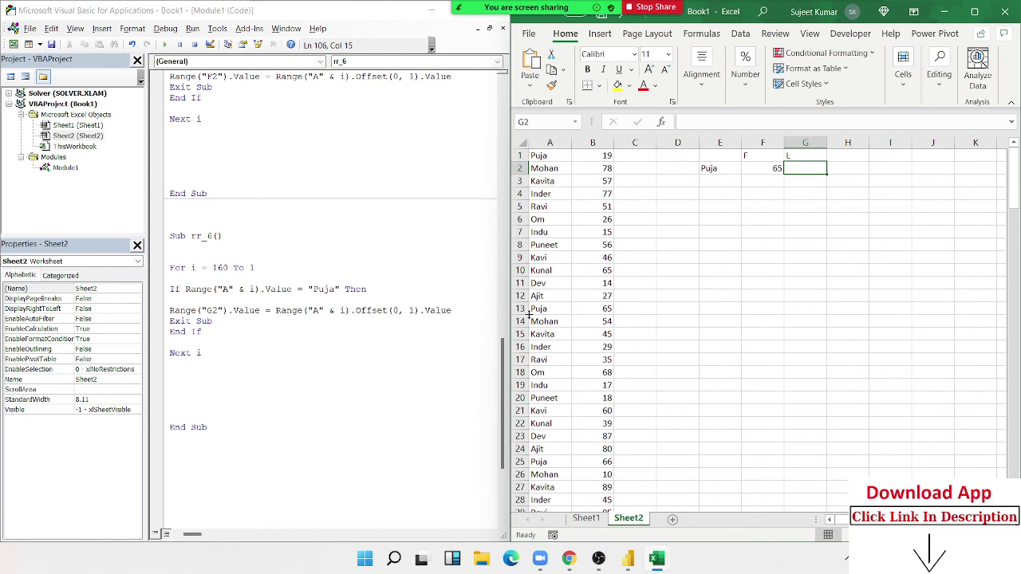
{"action": "scroll", "coordinate": [529, 314], "scroll_direction": "down", "scroll_amount": 4}
{"action": "left_click", "coordinate": [550, 334]}
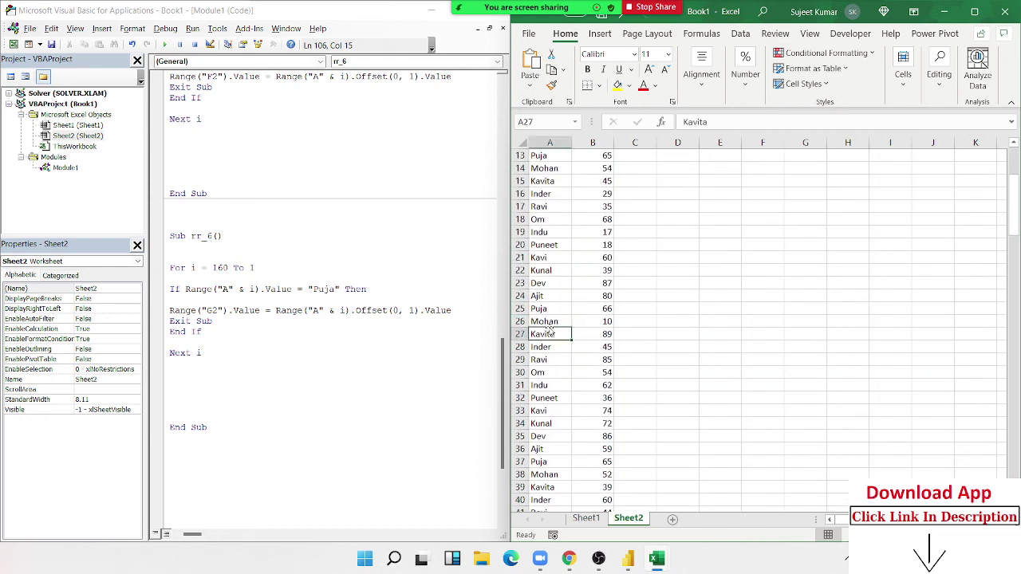
{"action": "left_click", "coordinate": [316, 321]}
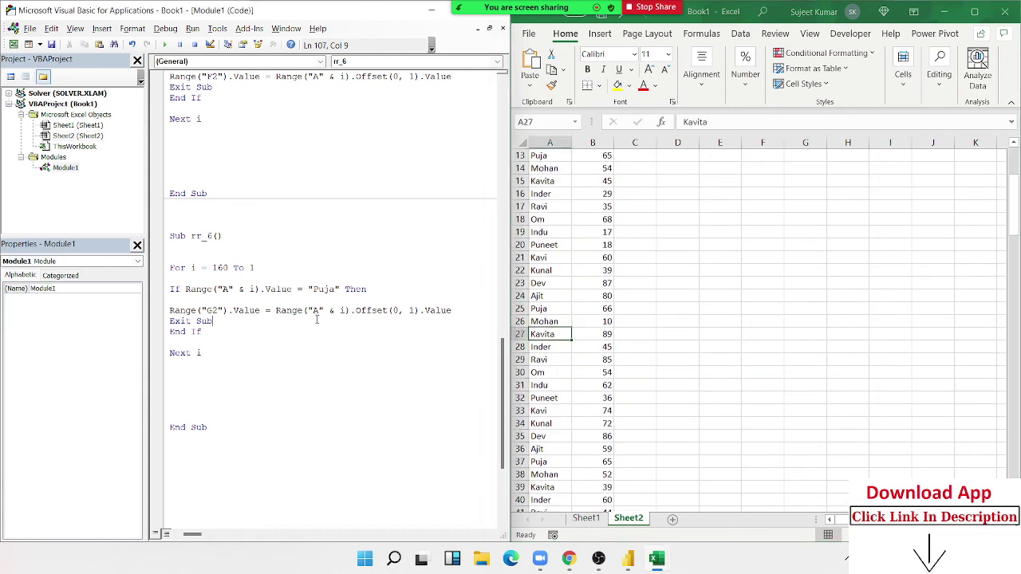
Append Step -1 to the For i = 160 To 1 line so the loop counts down.
{"action": "left_click", "coordinate": [300, 264]}
{"action": "type", "text": "s"}
{"action": "type", "text": "tep"}
{"action": "type", "text": " -1"}
{"action": "left_click", "coordinate": [293, 299]}
{"action": "scroll", "coordinate": [580, 284], "scroll_direction": "up", "scroll_amount": 2}
Scroll up through the code into the rr_5 procedure to review both lookup macros.
{"action": "scroll", "coordinate": [581, 283], "scroll_direction": "up", "scroll_amount": 2}
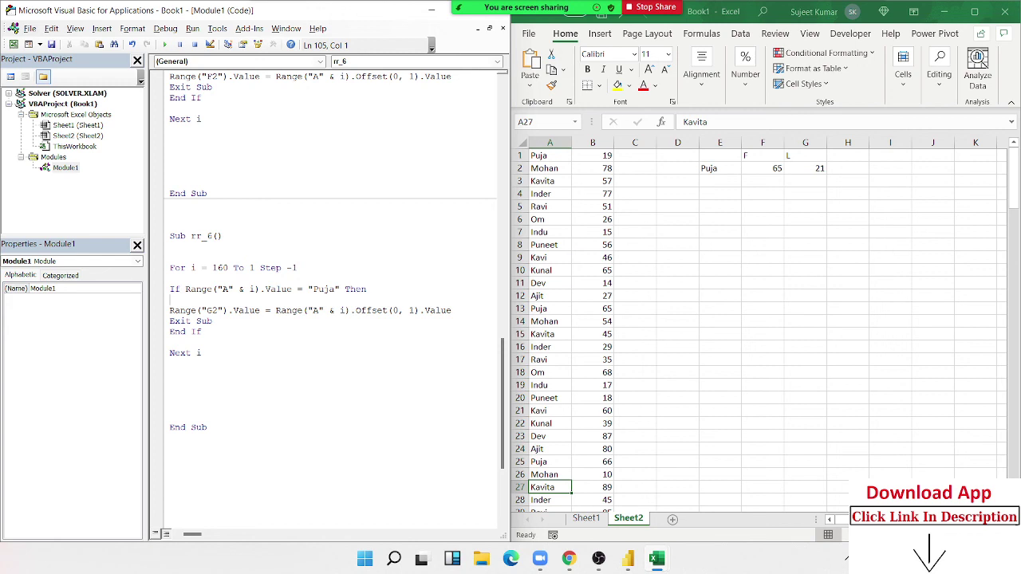
{"action": "left_click", "coordinate": [258, 172]}
{"action": "scroll", "coordinate": [258, 184], "scroll_direction": "up", "scroll_amount": 2}
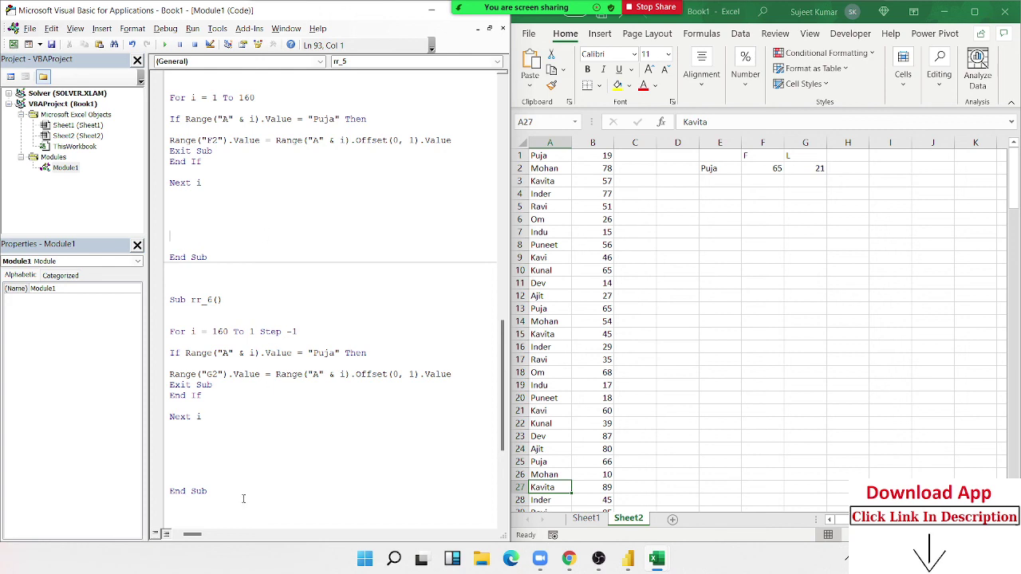
Switch to Sheet1, widen column A, and run the rr macro to number A1:A10.
{"action": "left_click_drag", "start_coordinate": [243, 498], "coordinate": [180, 135]}
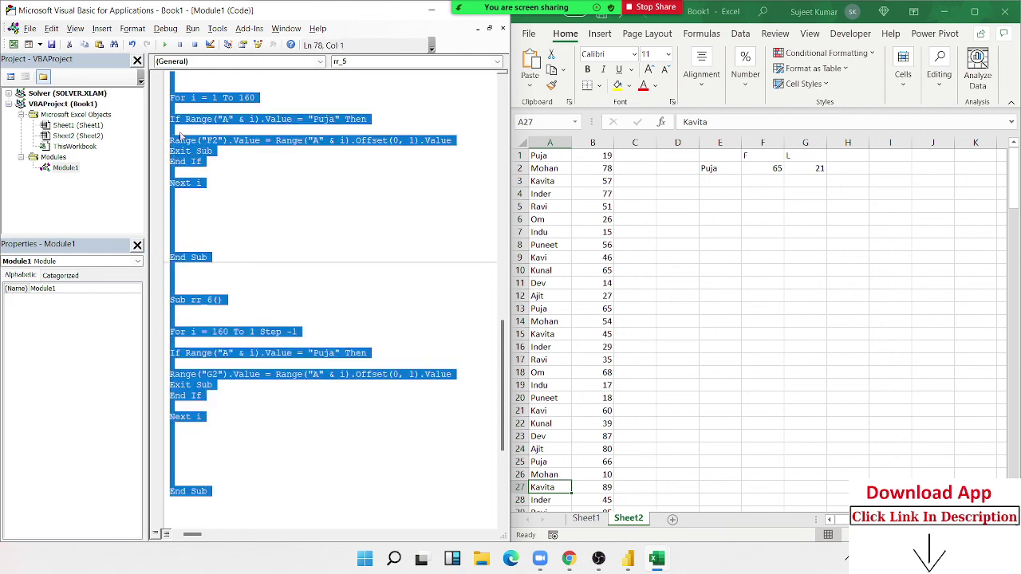
{"action": "left_click", "coordinate": [206, 520]}
{"action": "scroll", "coordinate": [283, 279], "scroll_direction": "up", "scroll_amount": 9}
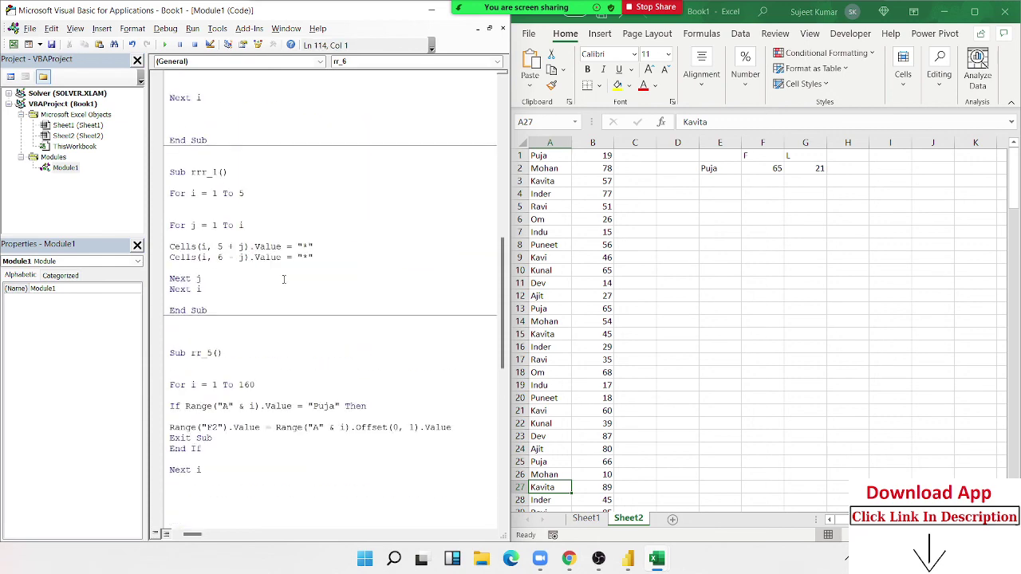
{"action": "scroll", "coordinate": [283, 279], "scroll_direction": "up", "scroll_amount": 3}
{"action": "scroll", "coordinate": [287, 293], "scroll_direction": "up", "scroll_amount": 2}
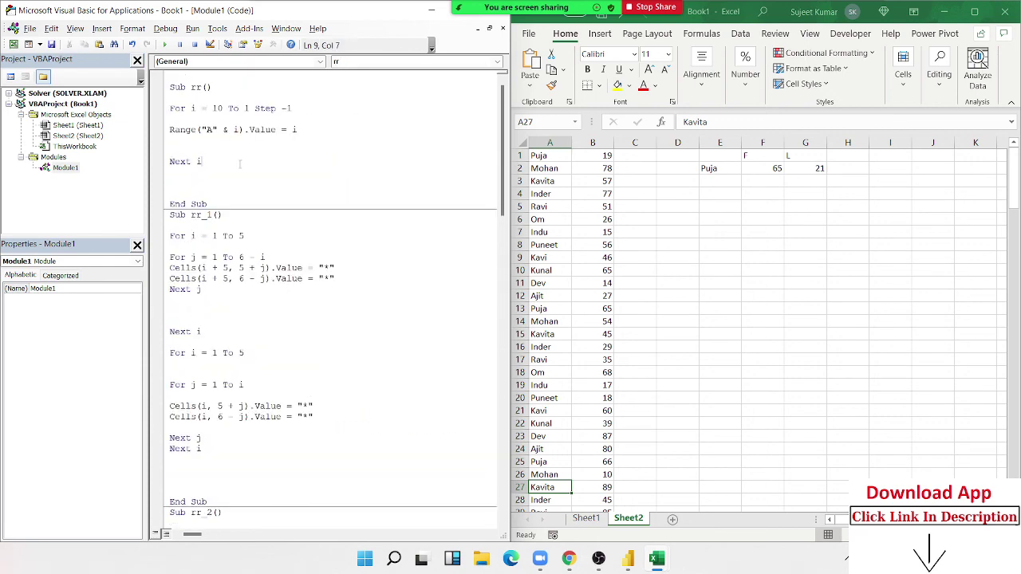
{"action": "left_click", "coordinate": [598, 518]}
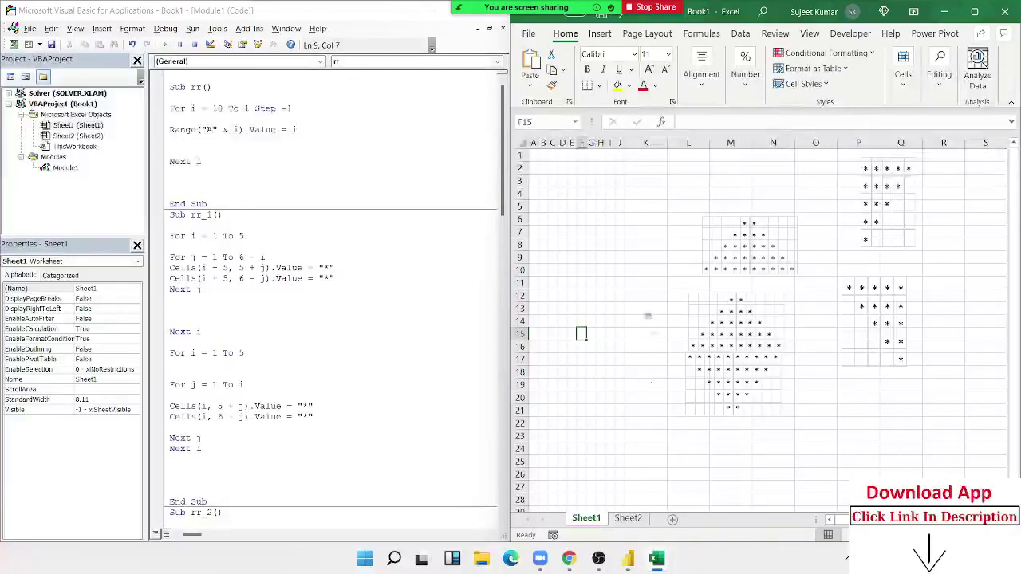
{"action": "left_click_drag", "start_coordinate": [547, 145], "coordinate": [566, 152]}
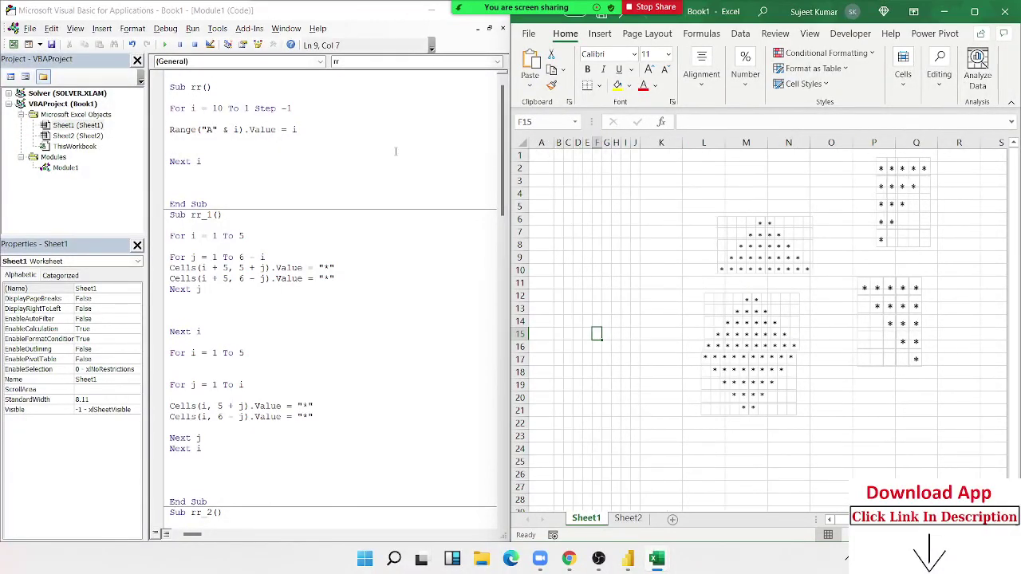
{"action": "left_click", "coordinate": [276, 146]}
{"action": "left_click", "coordinate": [224, 118]}
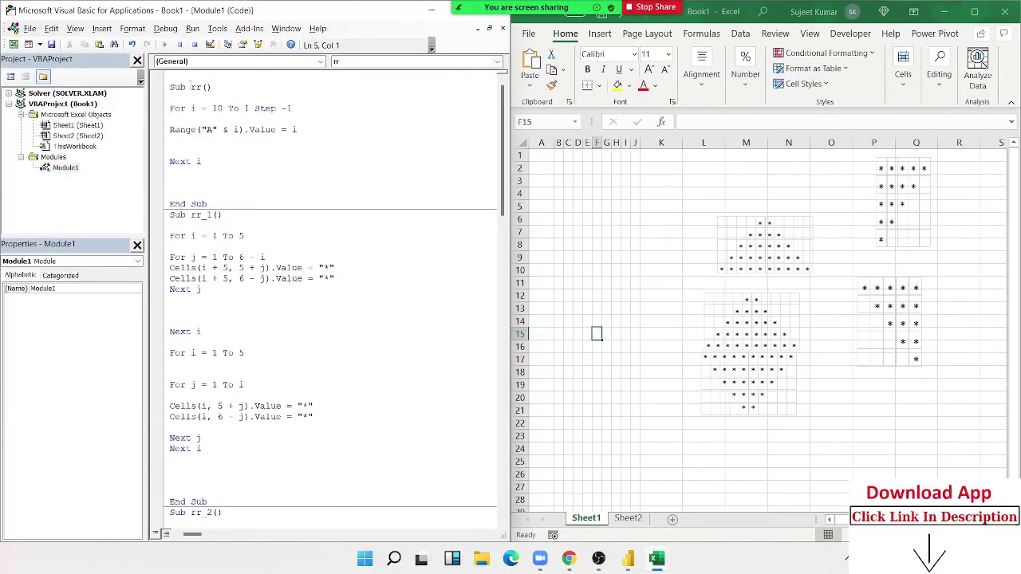
{"action": "left_click", "coordinate": [165, 45]}
Clear A1:A10 and change the rr loop's step from -1 to 1.
{"action": "left_click_drag", "start_coordinate": [547, 272], "coordinate": [530, 158]}
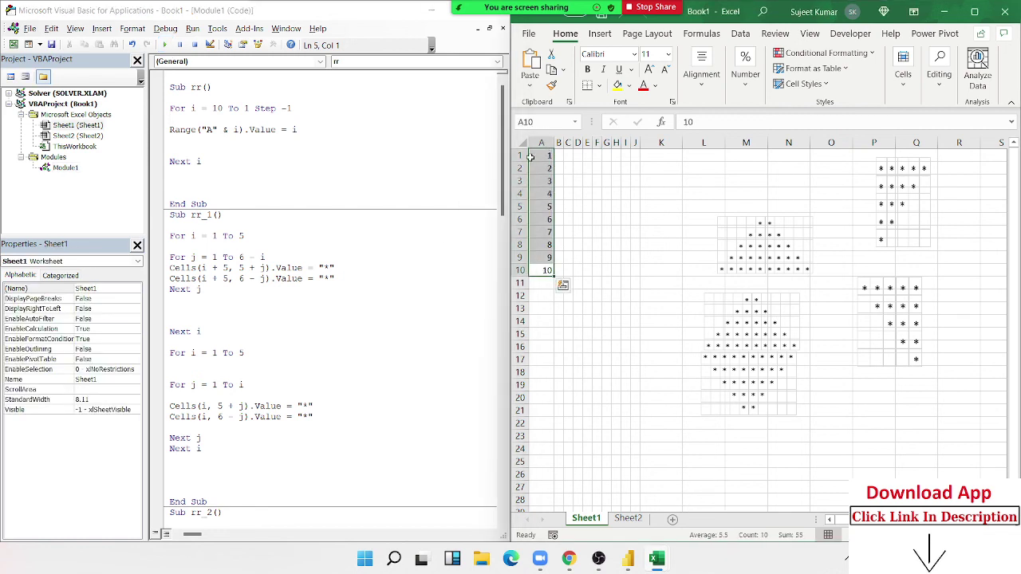
{"action": "key", "text": "Delete"}
{"action": "left_click", "coordinate": [311, 104]}
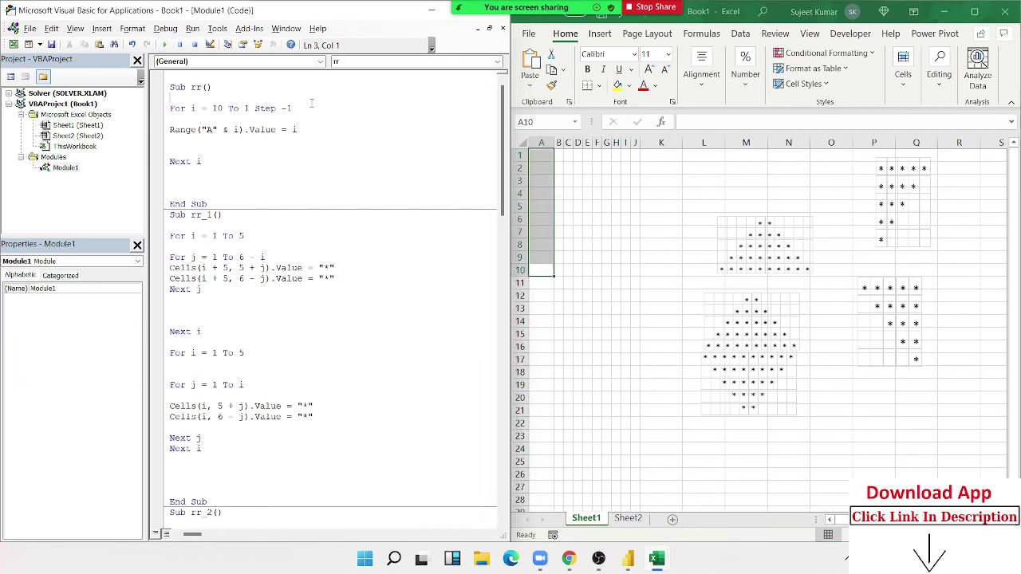
{"action": "double_click", "coordinate": [311, 107]}
{"action": "key", "text": "BackSpace"}
{"action": "key", "text": "BackSpace"}
{"action": "type", "text": "1"}
{"action": "left_click", "coordinate": [266, 150]}
Edit the loop to For i = 1 To 10 Step 1 and run rr again.
{"action": "double_click", "coordinate": [217, 109]}
{"action": "type", "text": "1"}
{"action": "left_click", "coordinate": [246, 107]}
{"action": "type", "text": "0"}
{"action": "left_click", "coordinate": [233, 129]}
{"action": "left_click", "coordinate": [165, 46]}
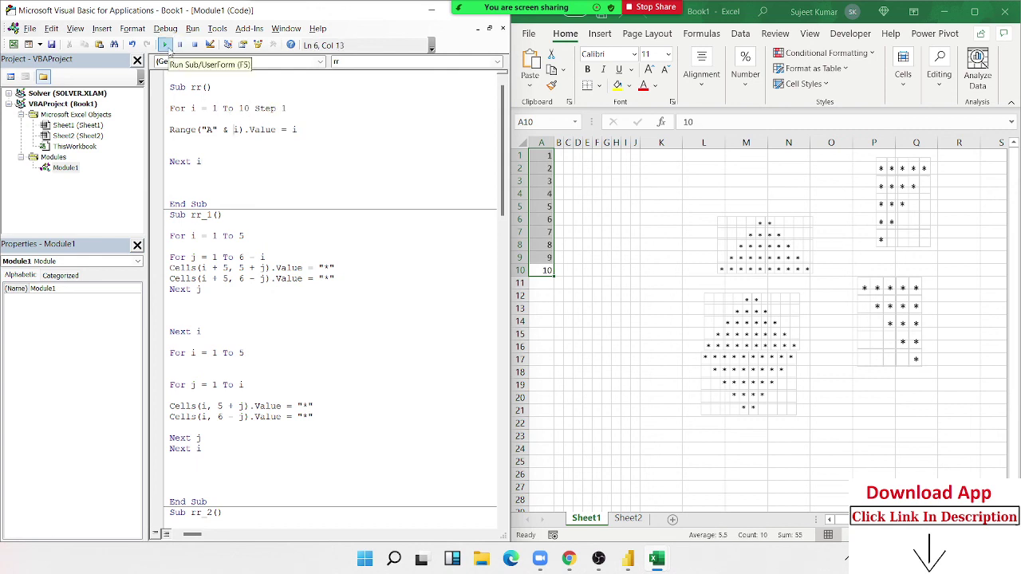
Change the step to 2 and select the numbers in A1:A10 on the sheet.
{"action": "double_click", "coordinate": [283, 108]}
{"action": "type", "text": "2"}
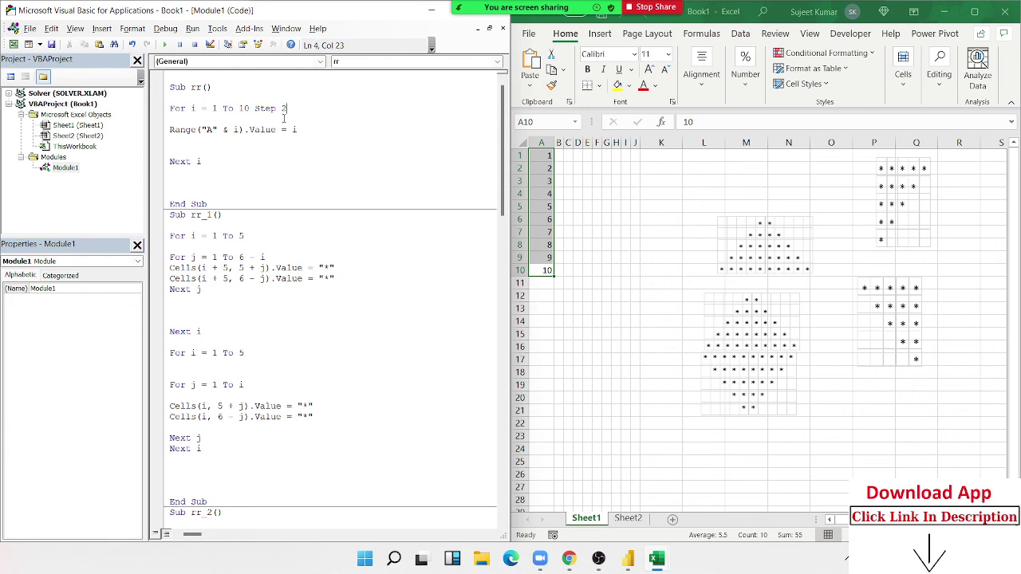
{"action": "left_click", "coordinate": [303, 139]}
{"action": "left_click", "coordinate": [574, 288]}
{"action": "left_click", "coordinate": [545, 274]}
{"action": "left_click_drag", "start_coordinate": [545, 274], "coordinate": [543, 156]}
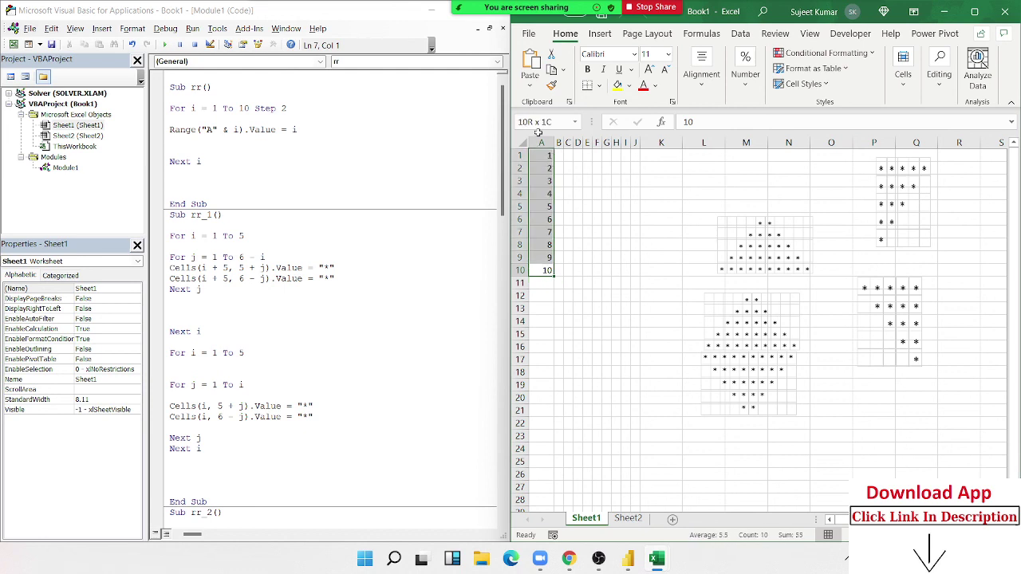
Clear A1:A10 and run rr with Step 2 to get 1, 3, 5, 7, 9.
{"action": "key", "text": "Delete"}
{"action": "left_click", "coordinate": [252, 129]}
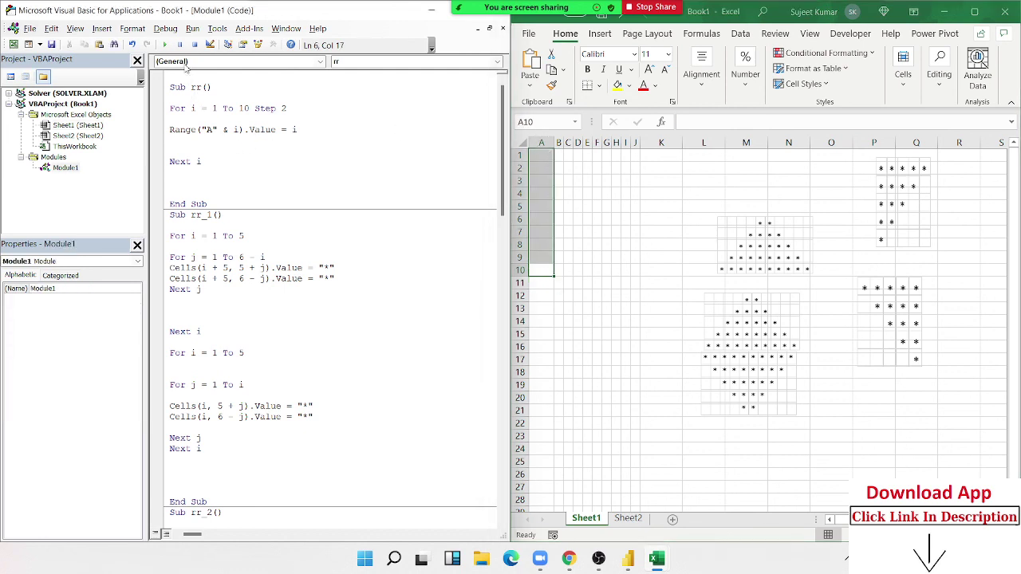
{"action": "left_click", "coordinate": [165, 44]}
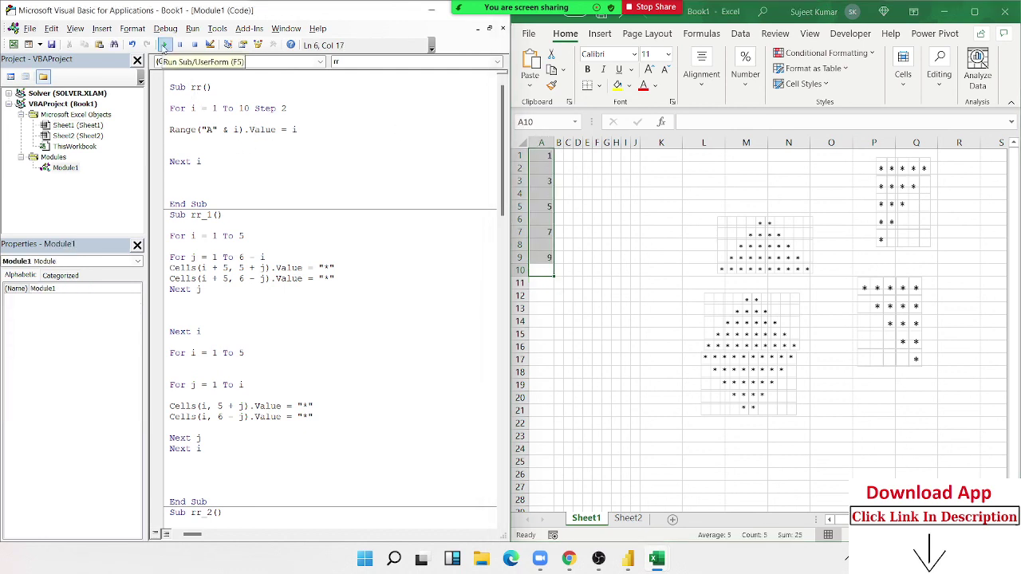
Change the step to 3, clear the odd numbers, and rerun rr to get 1, 4, 7, 10.
{"action": "double_click", "coordinate": [283, 108]}
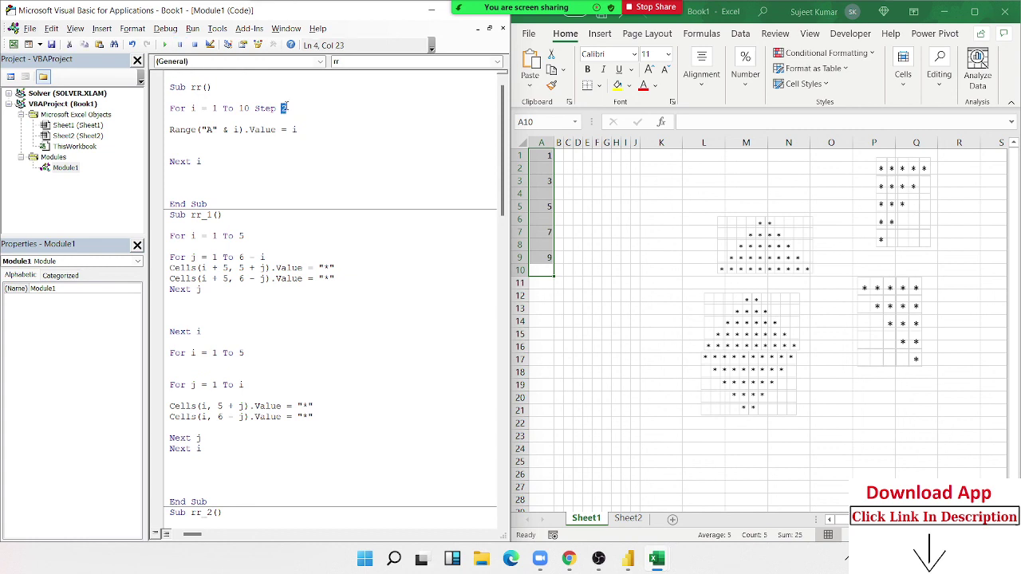
{"action": "type", "text": "3"}
{"action": "key", "text": "Down"}
{"action": "key", "text": "Down"}
{"action": "key", "text": "Down"}
{"action": "key", "text": "Delete"}
{"action": "left_click_drag", "start_coordinate": [596, 283], "coordinate": [541, 155]}
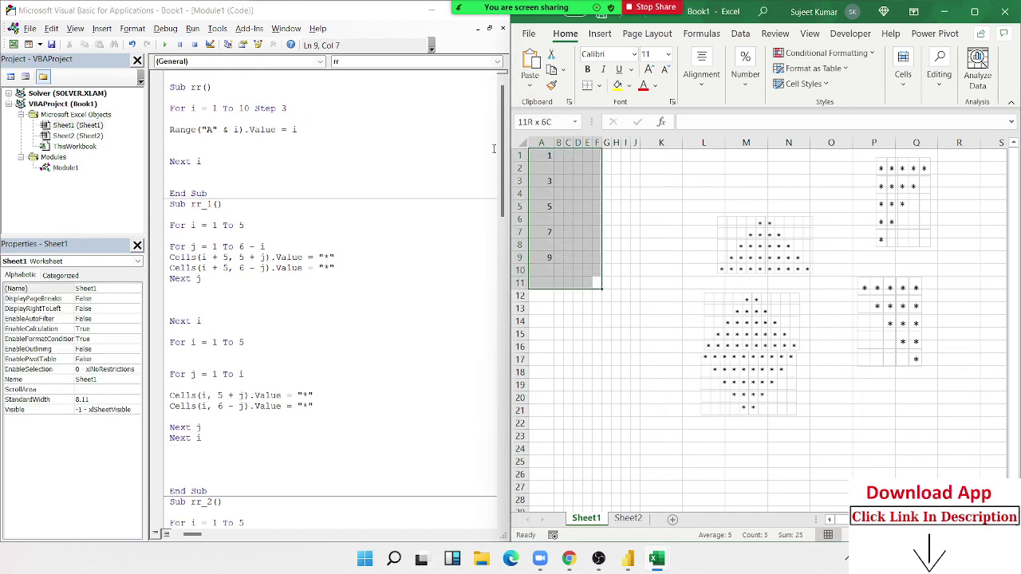
{"action": "key", "text": "Delete"}
{"action": "left_click", "coordinate": [444, 148]}
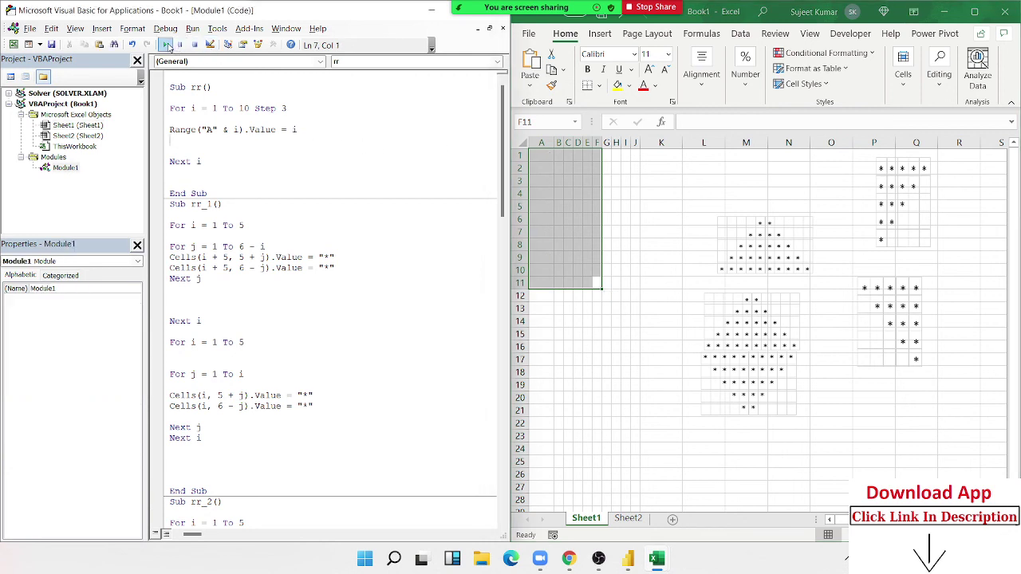
{"action": "left_click", "coordinate": [167, 46]}
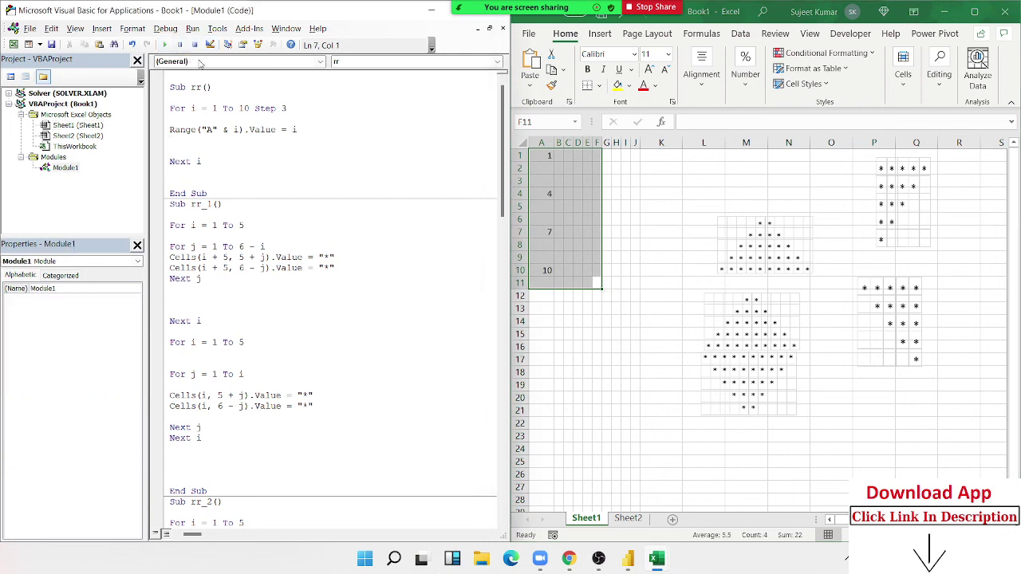
{"action": "left_click", "coordinate": [219, 109]}
Edit the rr loop to read For i = 10 To 1 Step -2.
{"action": "type", "text": "0"}
{"action": "left_click", "coordinate": [254, 108]}
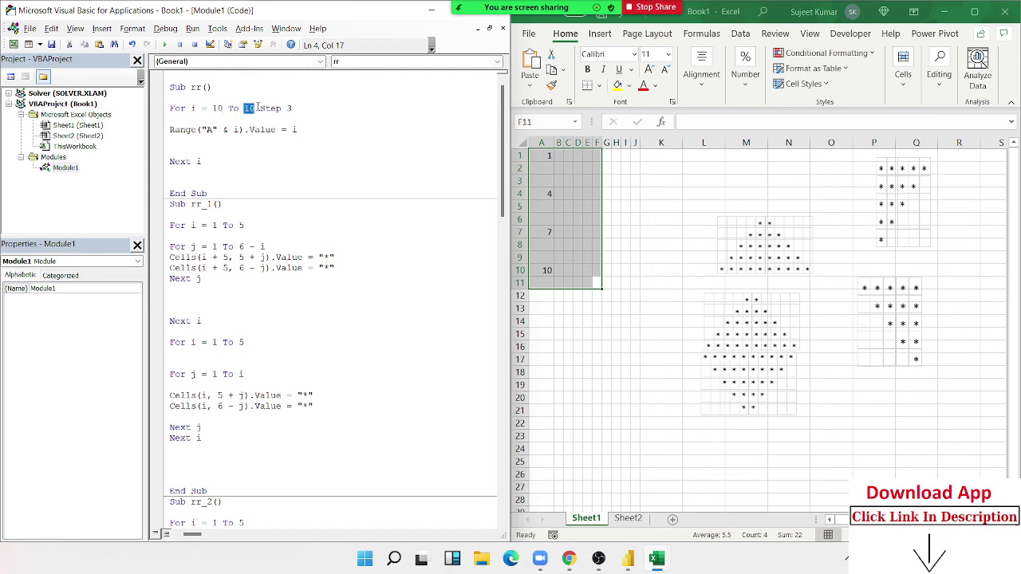
{"action": "key", "text": "BackSpace"}
{"action": "double_click", "coordinate": [283, 107]}
{"action": "type", "text": "-2"}
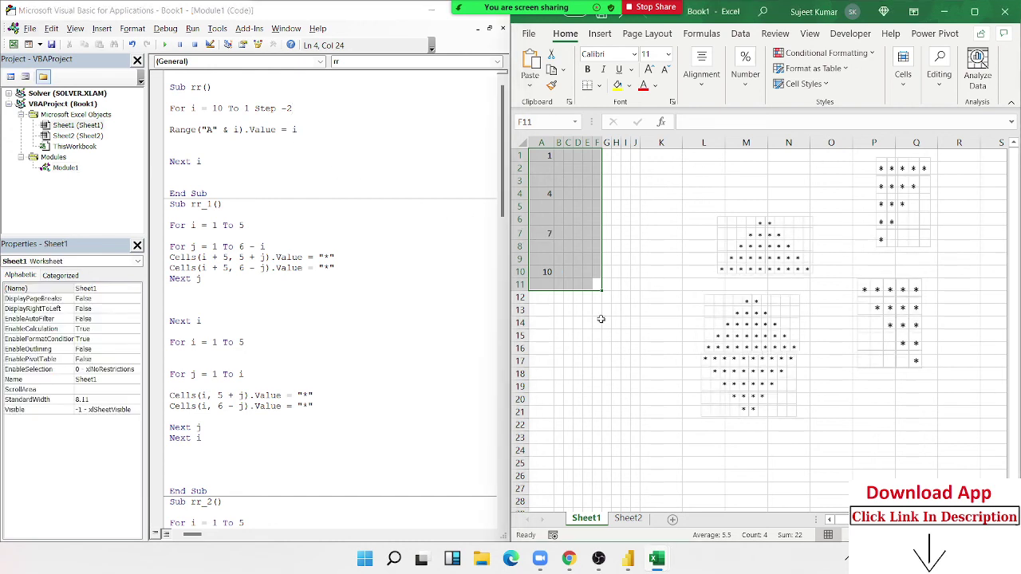
Clear column A, run the countdown loop, then show the desktop with Win+D.
{"action": "left_click", "coordinate": [597, 319]}
{"action": "left_click_drag", "start_coordinate": [559, 310], "coordinate": [524, 121]}
{"action": "key", "text": "Delete"}
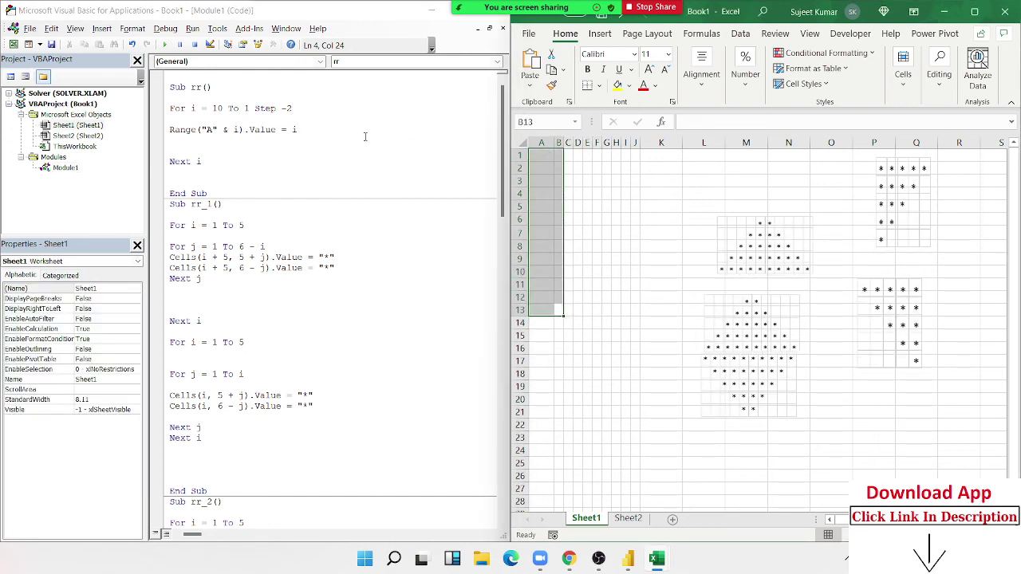
{"action": "left_click", "coordinate": [364, 137]}
{"action": "left_click", "coordinate": [167, 46]}
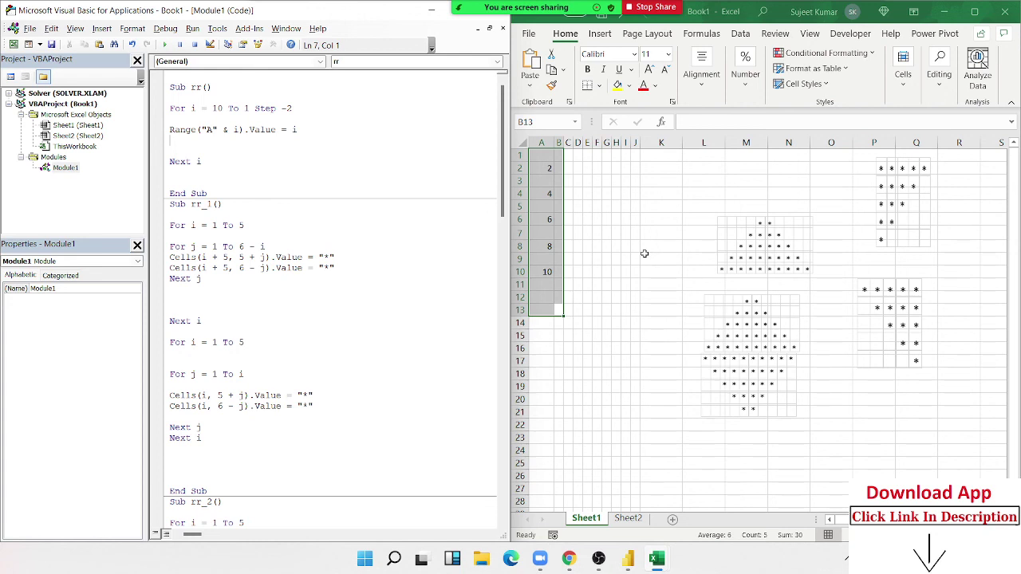
{"action": "key", "text": "super+d"}
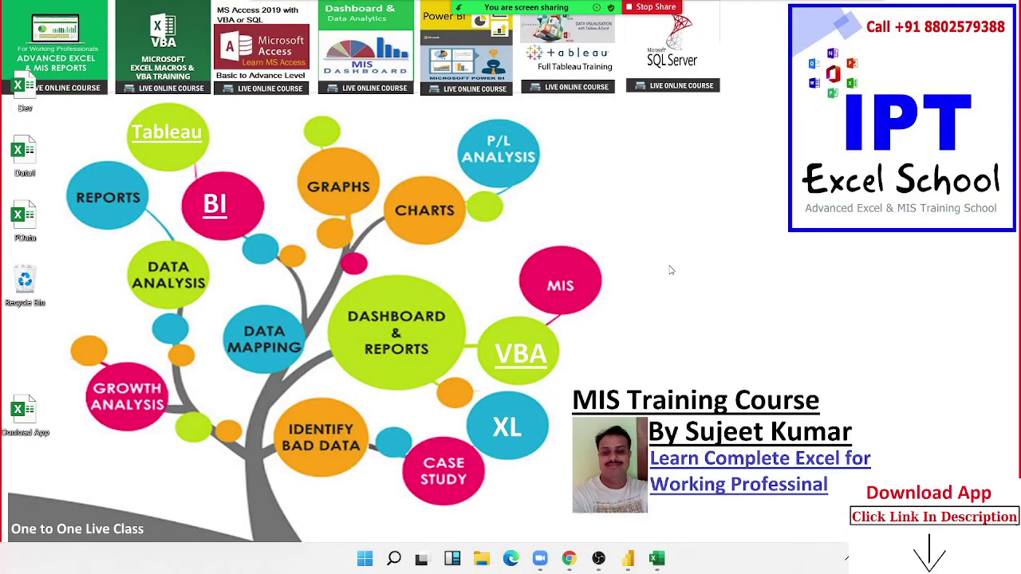